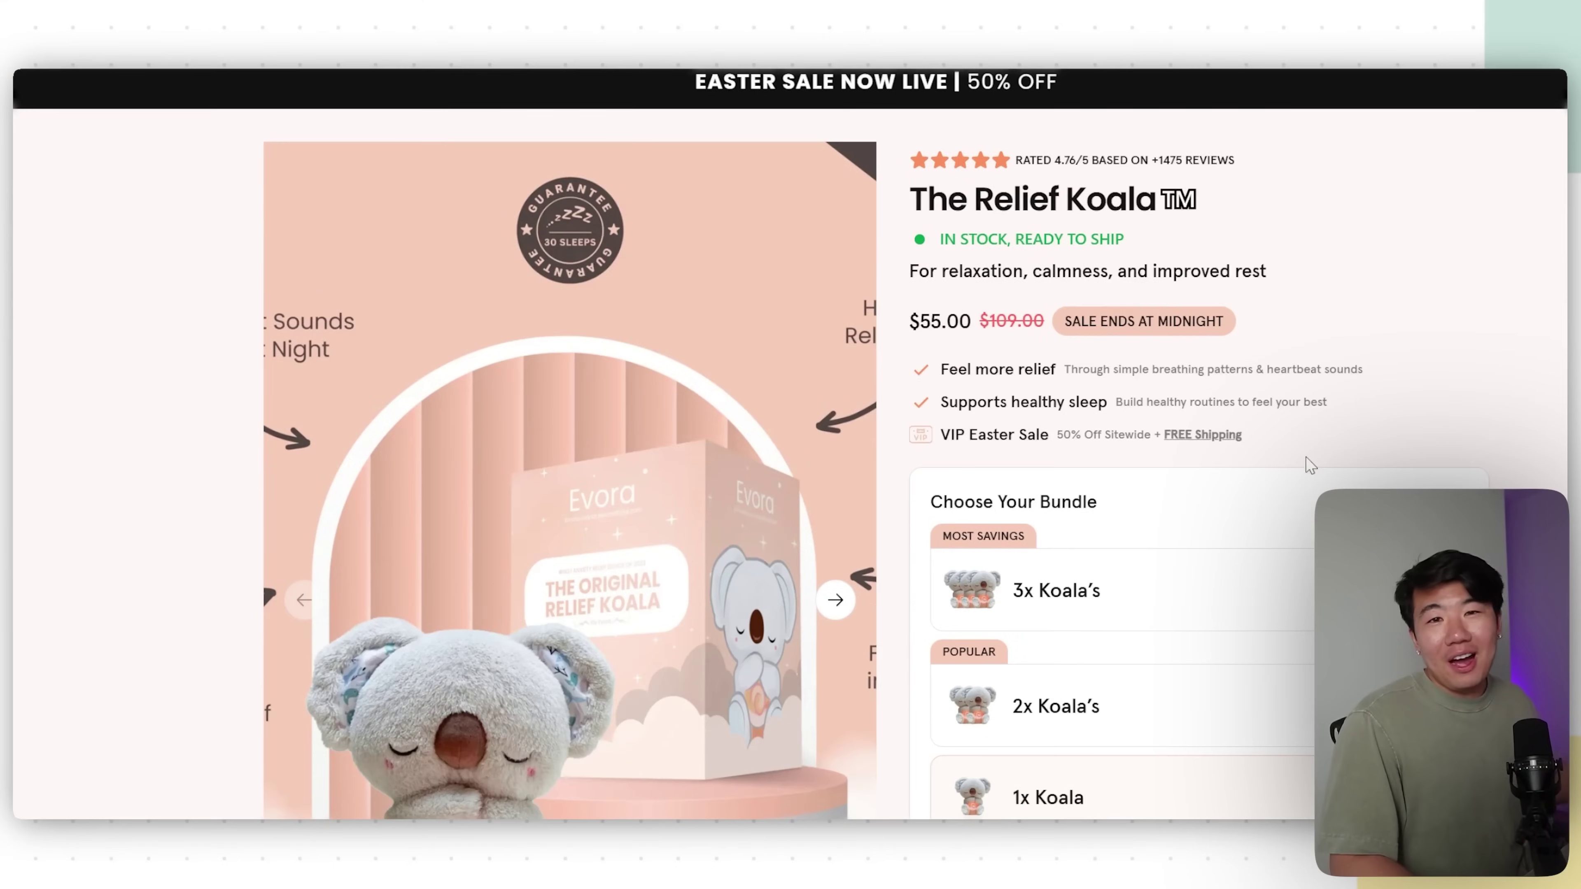
# - Select the first koala image, the review card and another product image, then continue
pyautogui.scroll(-2, 1507, 436)
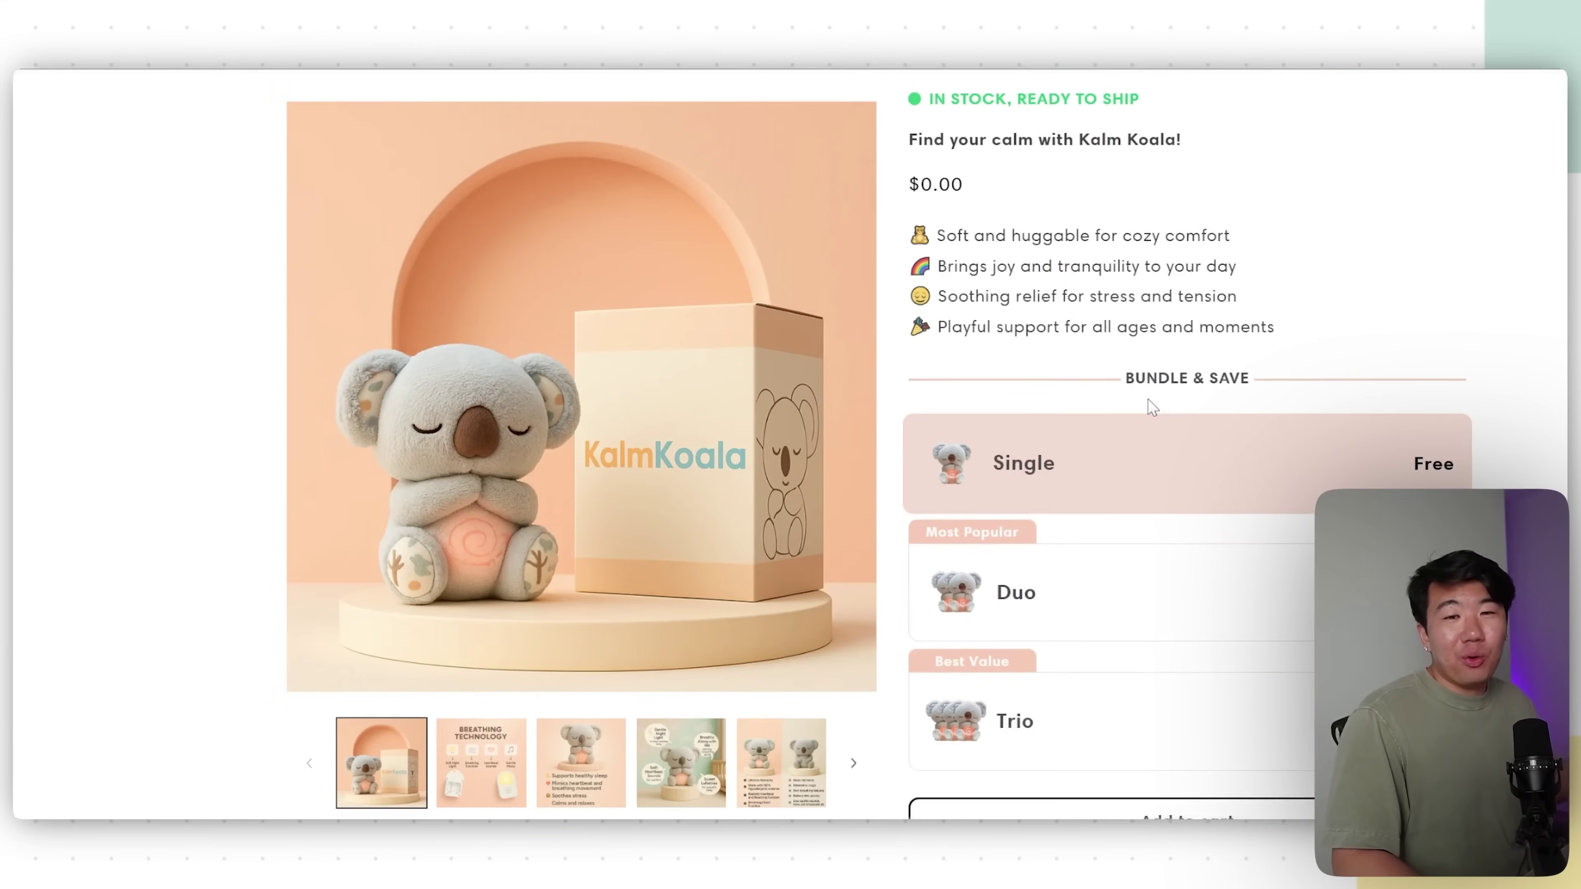
pyautogui.scroll(-1, 1245, 403)
pyautogui.scroll(-5, 1268, 403)
pyautogui.scroll(10, 1263, 391)
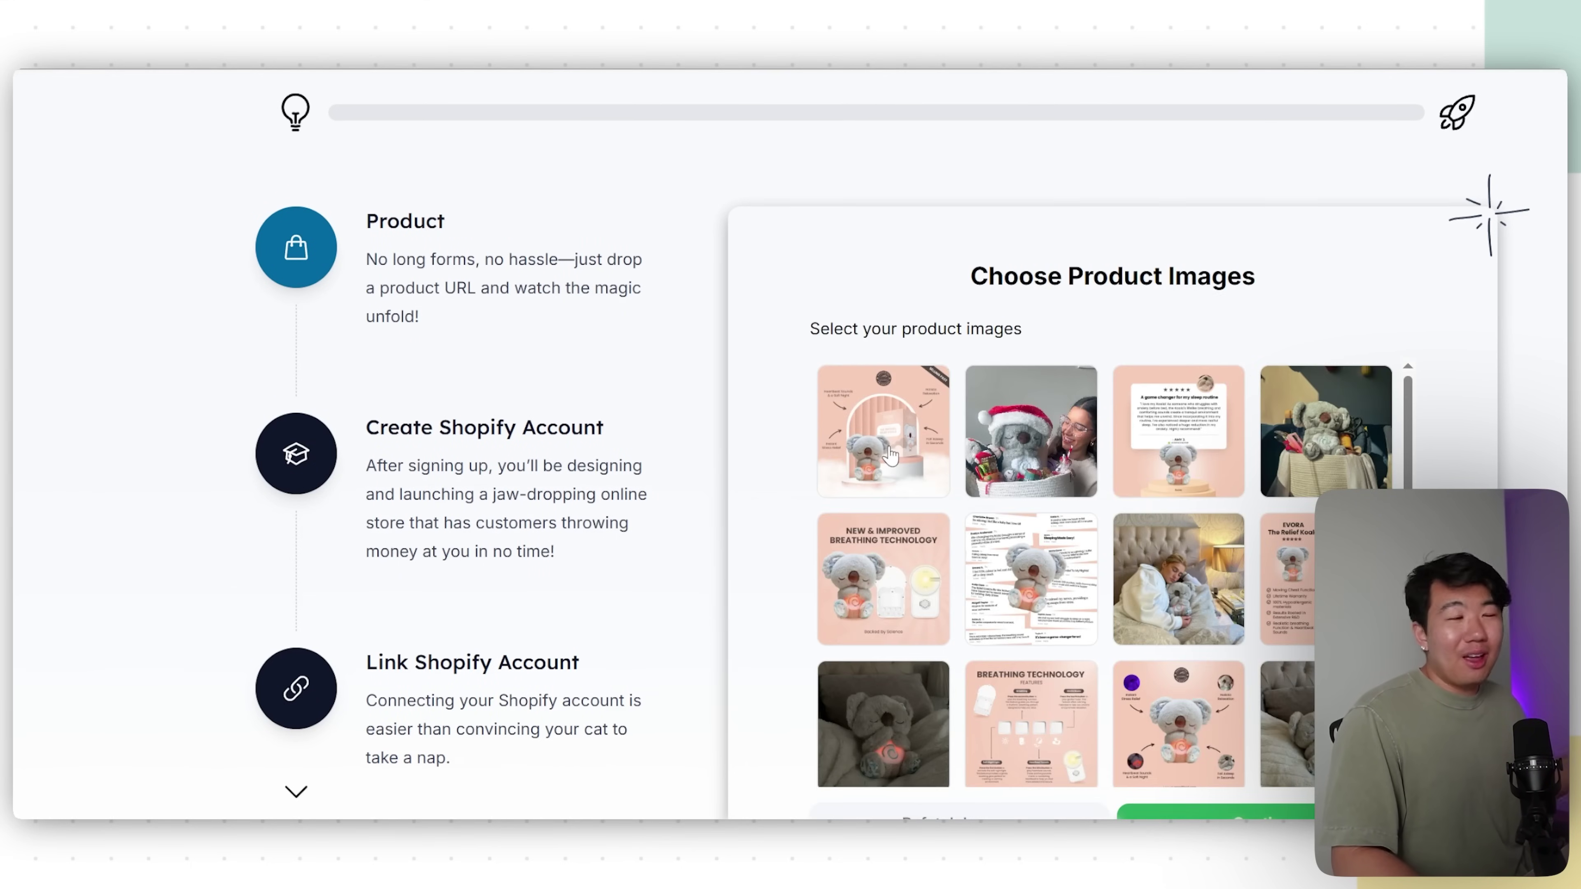
pyautogui.click(890, 455)
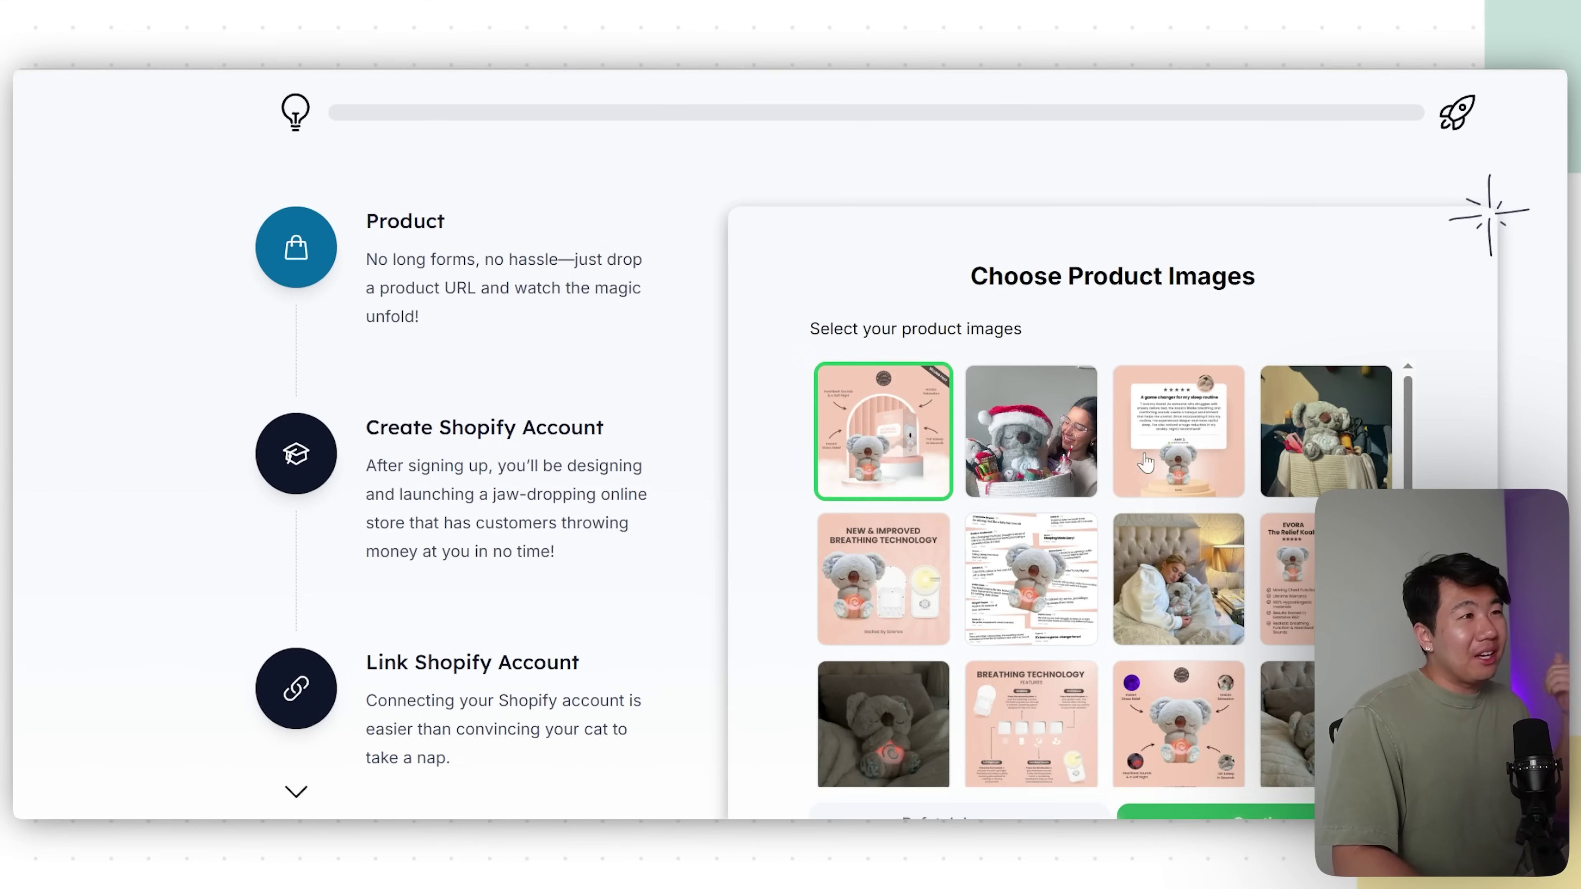
pyautogui.click(1177, 450)
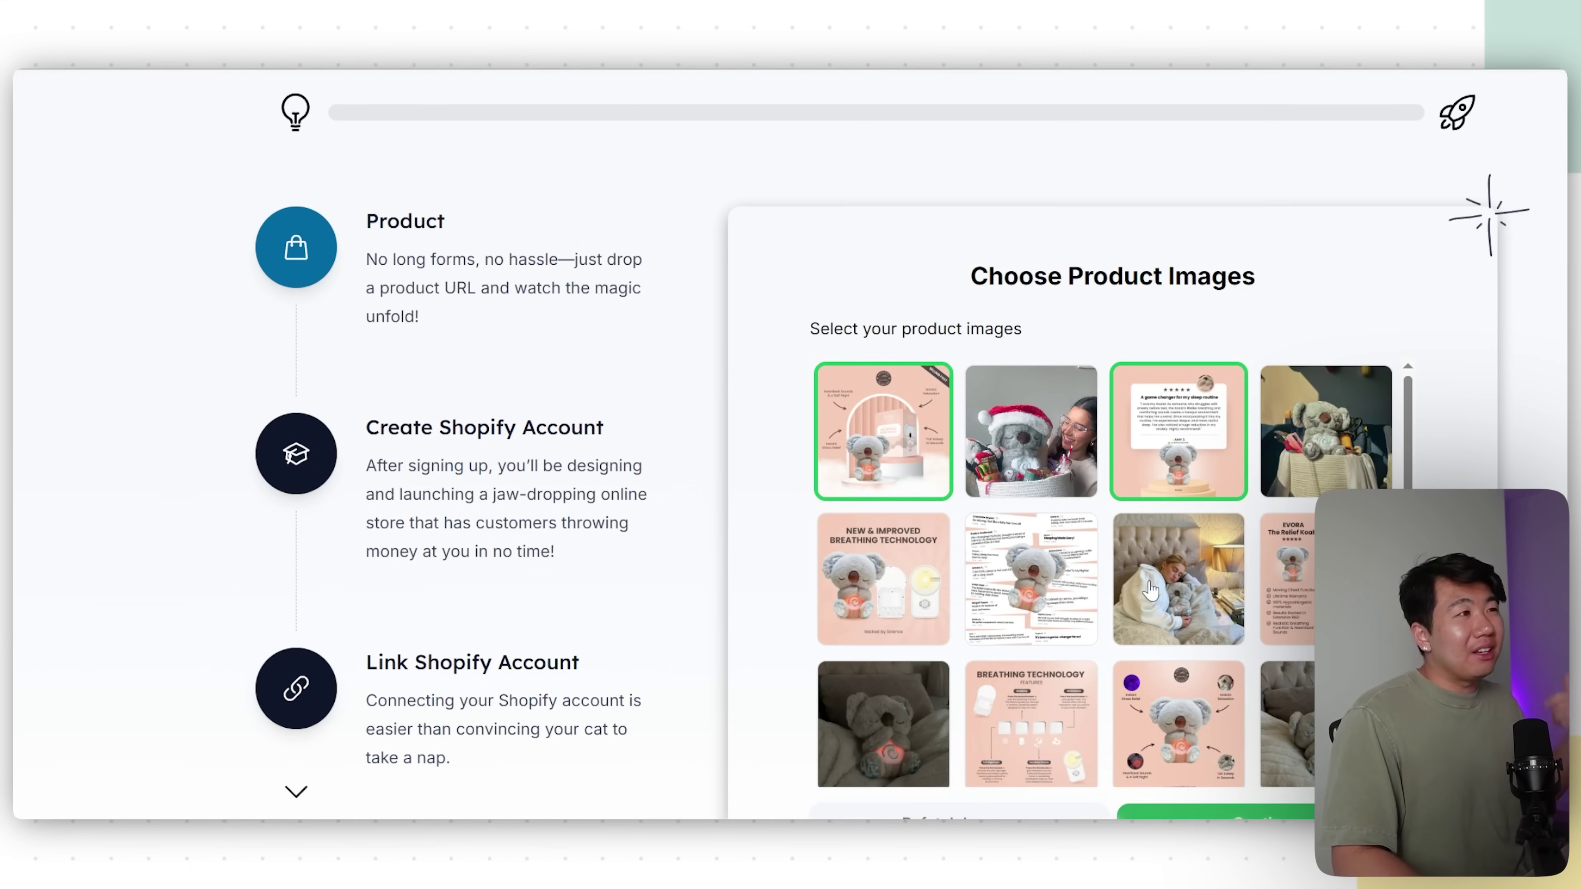
pyautogui.click(1030, 591)
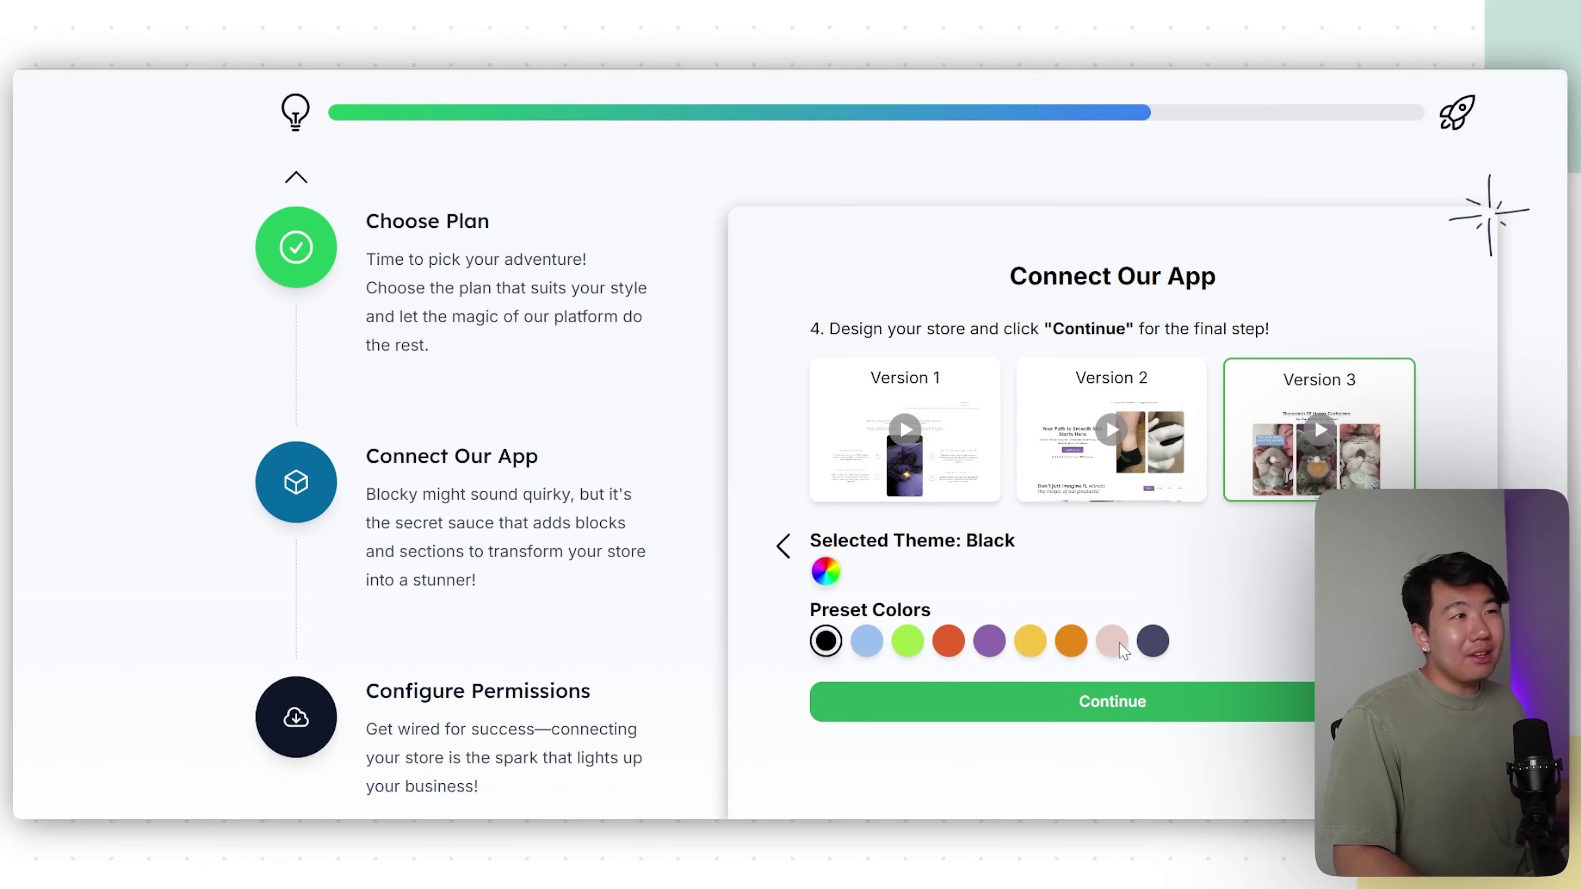
# - Switch the store theme to blush pink and open the finished Kalm Koala storefront
pyautogui.click(1111, 641)
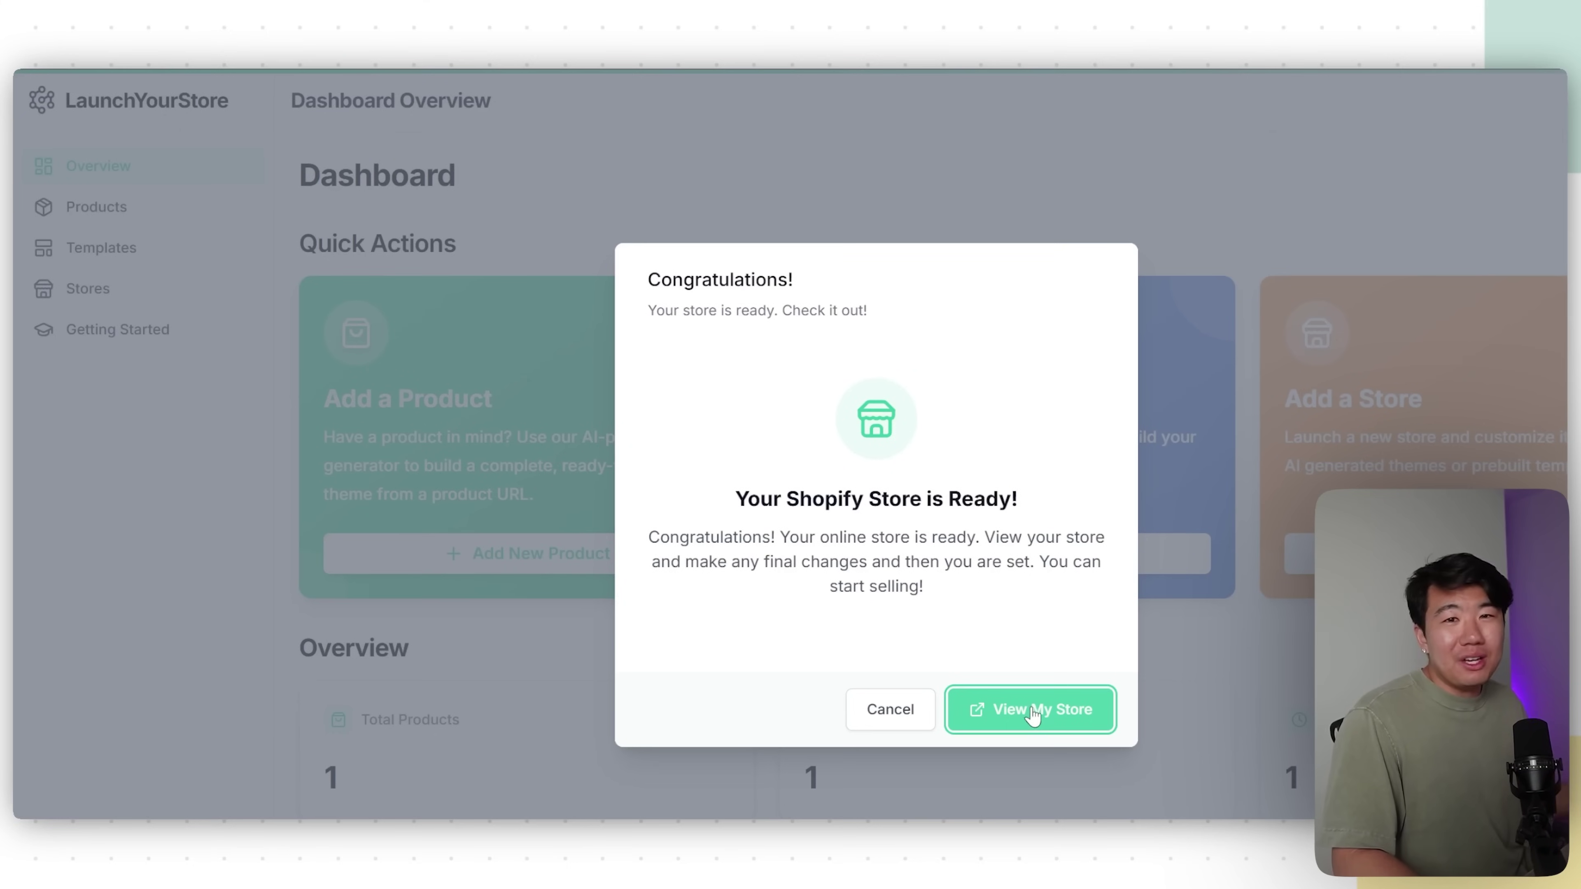
pyautogui.click(1033, 711)
pyautogui.scroll(-10, 1263, 399)
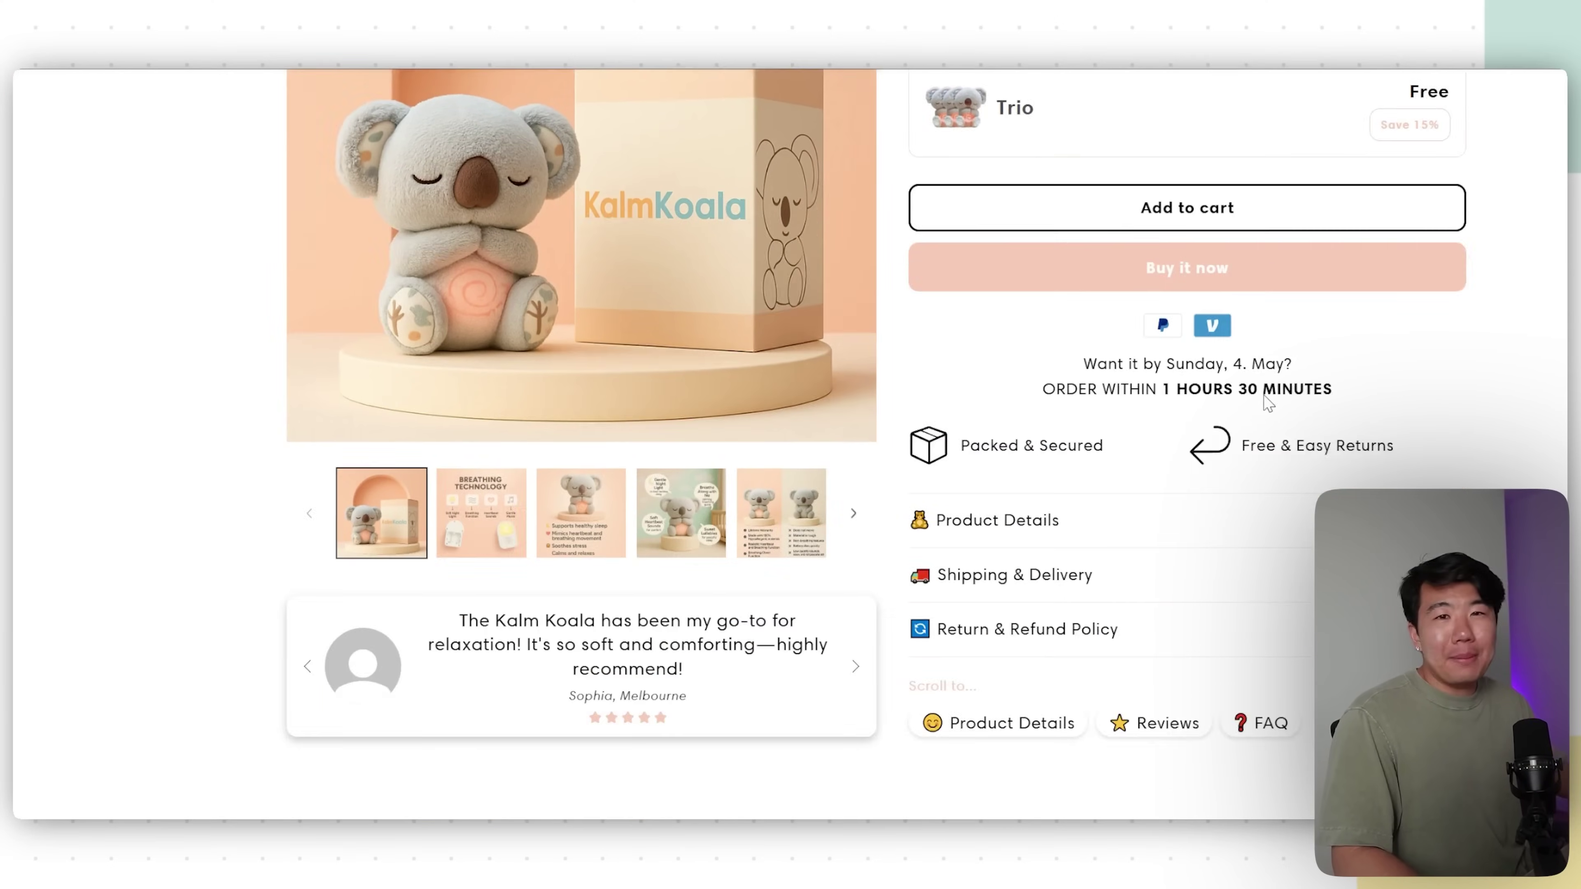
pyautogui.scroll(10, 1267, 402)
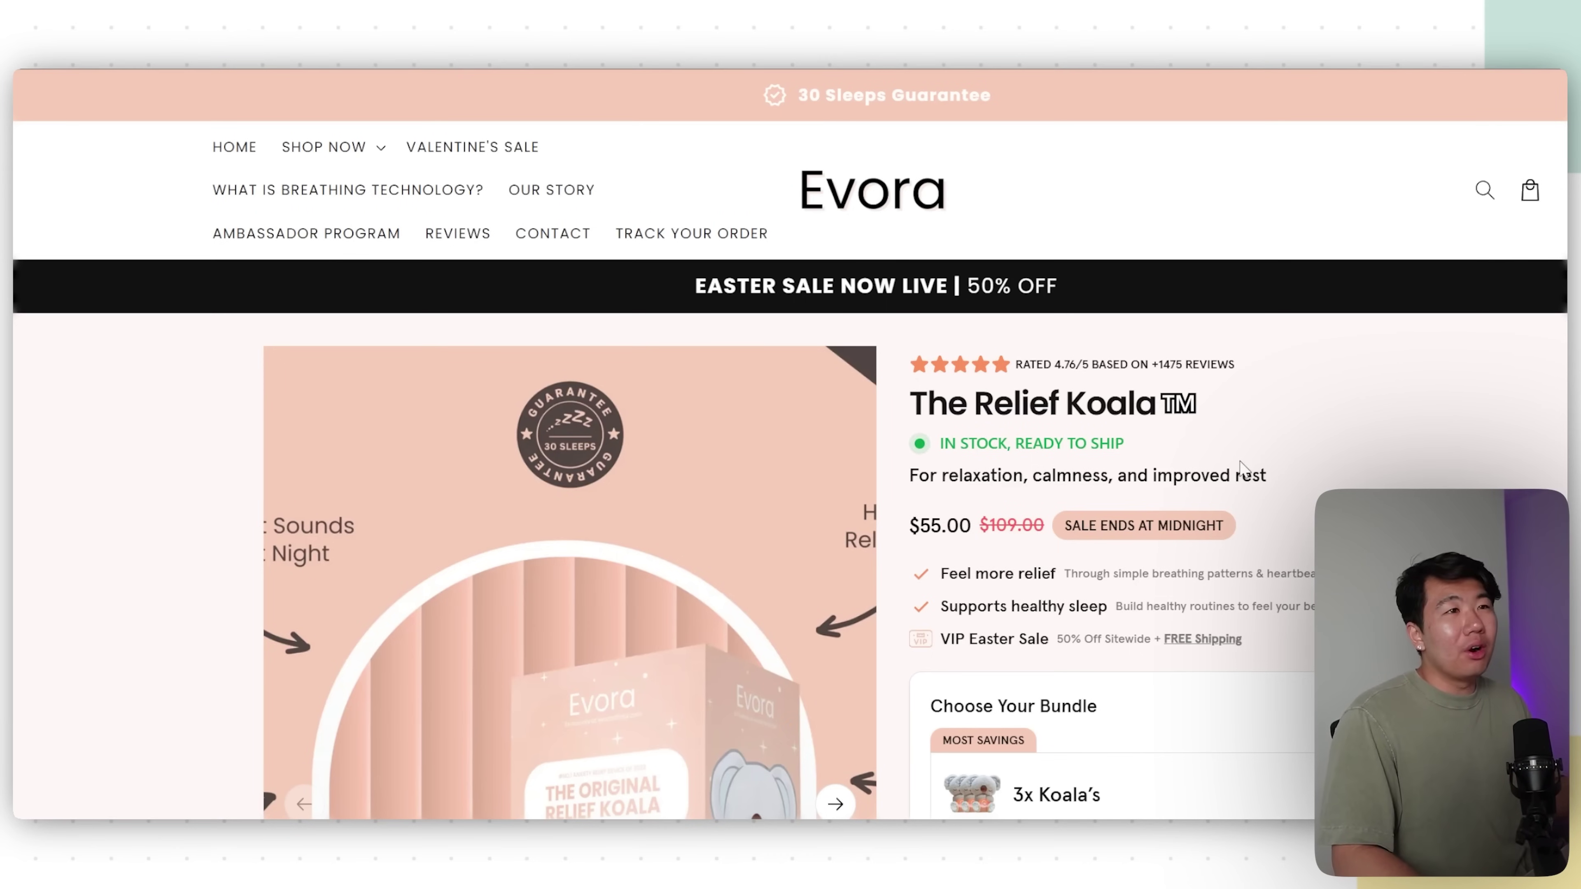
pyautogui.scroll(-5, 1369, 455)
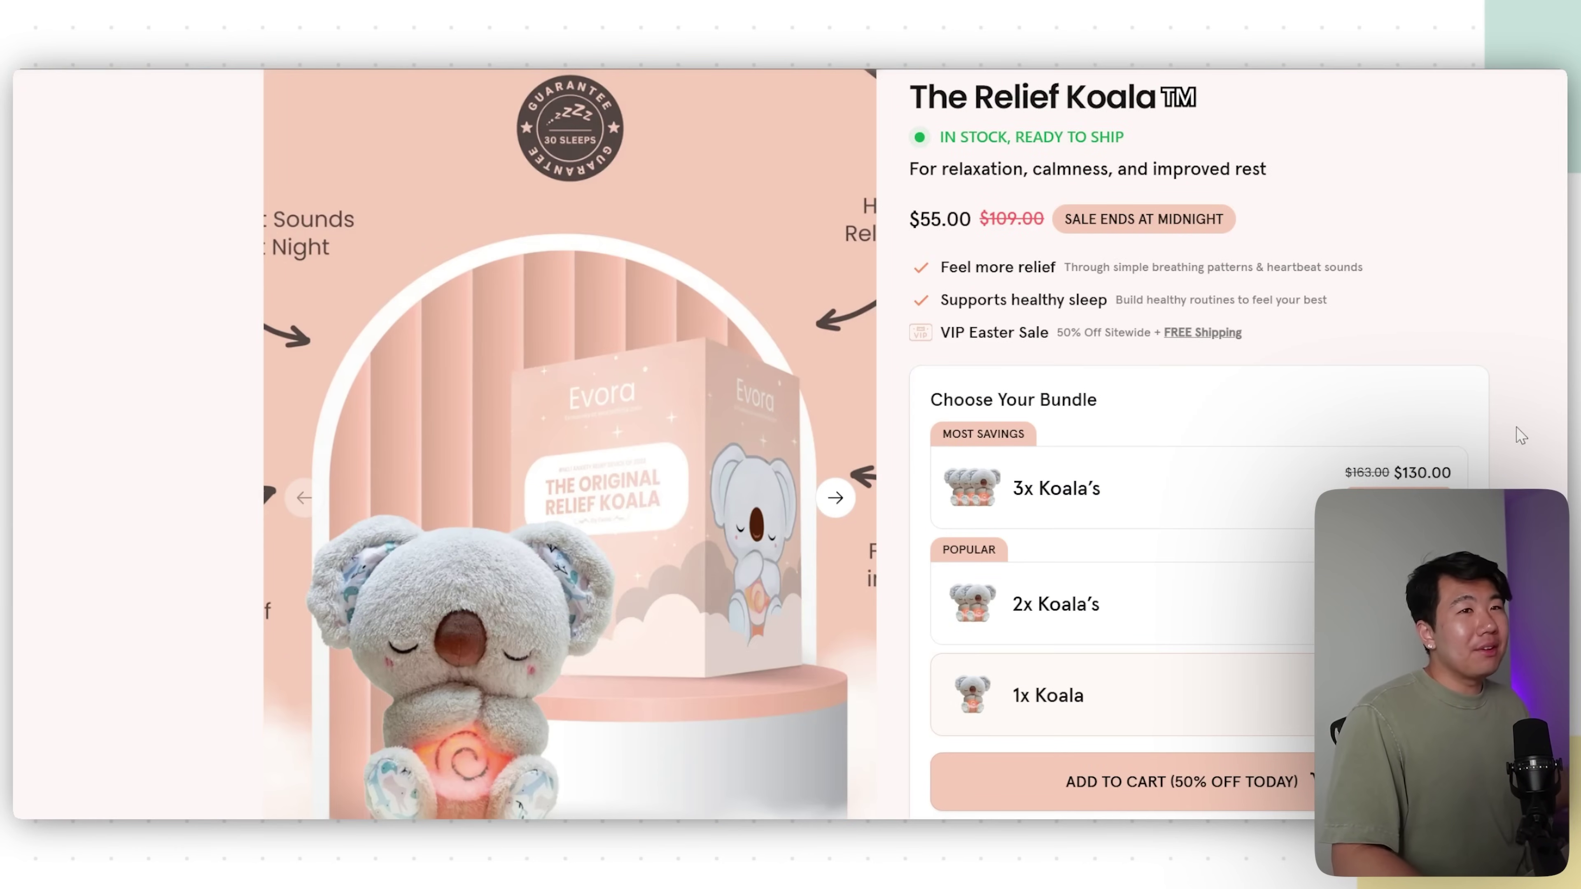
pyautogui.scroll(-3, 1520, 434)
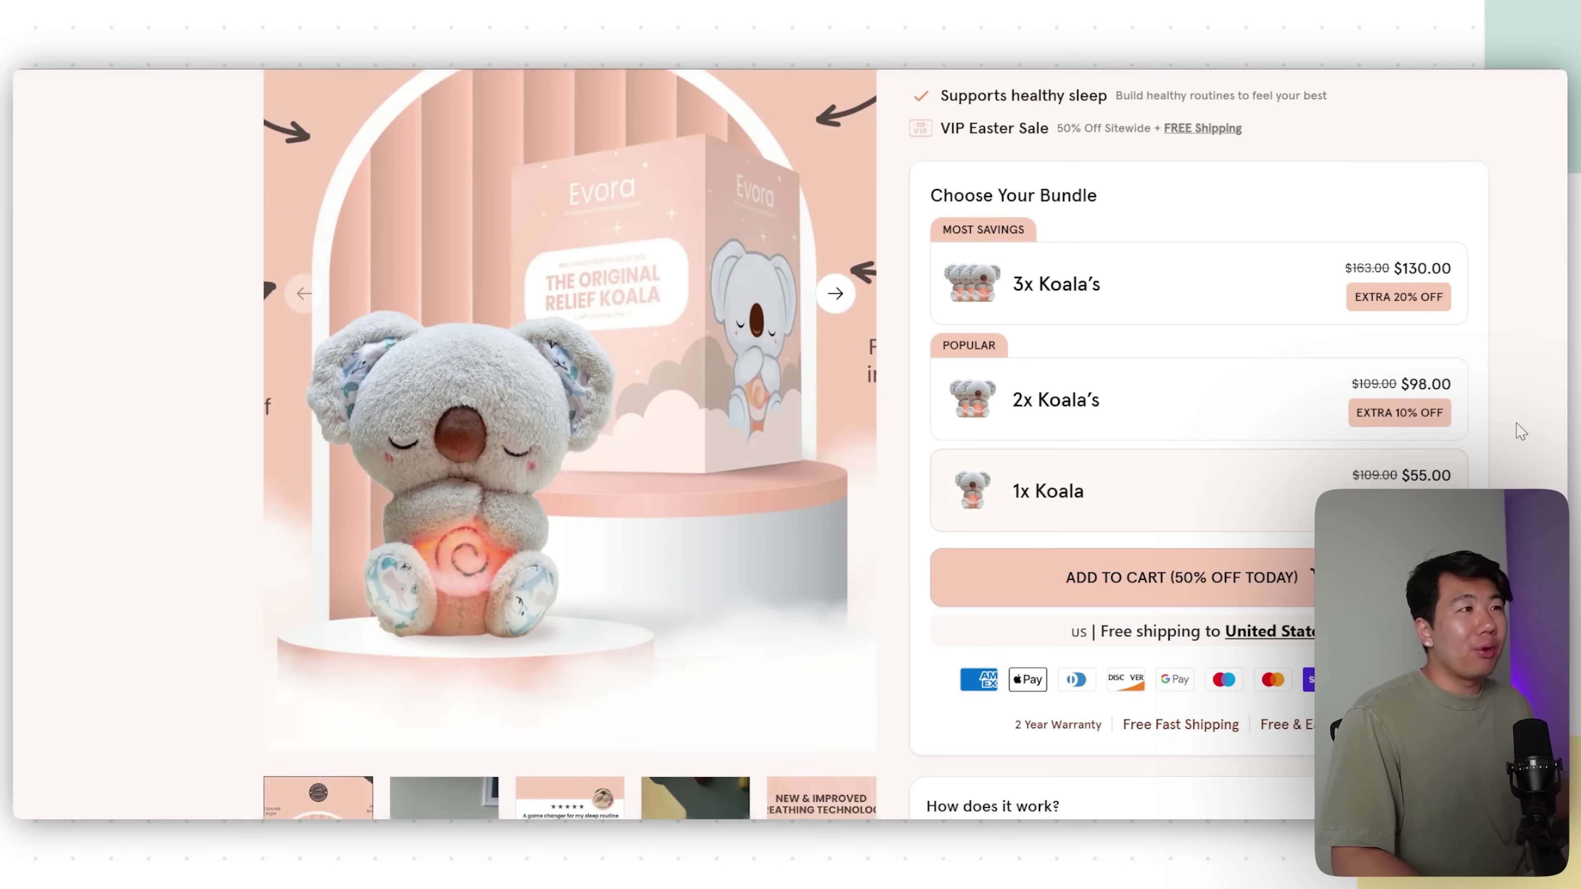
pyautogui.scroll(3, 1515, 423)
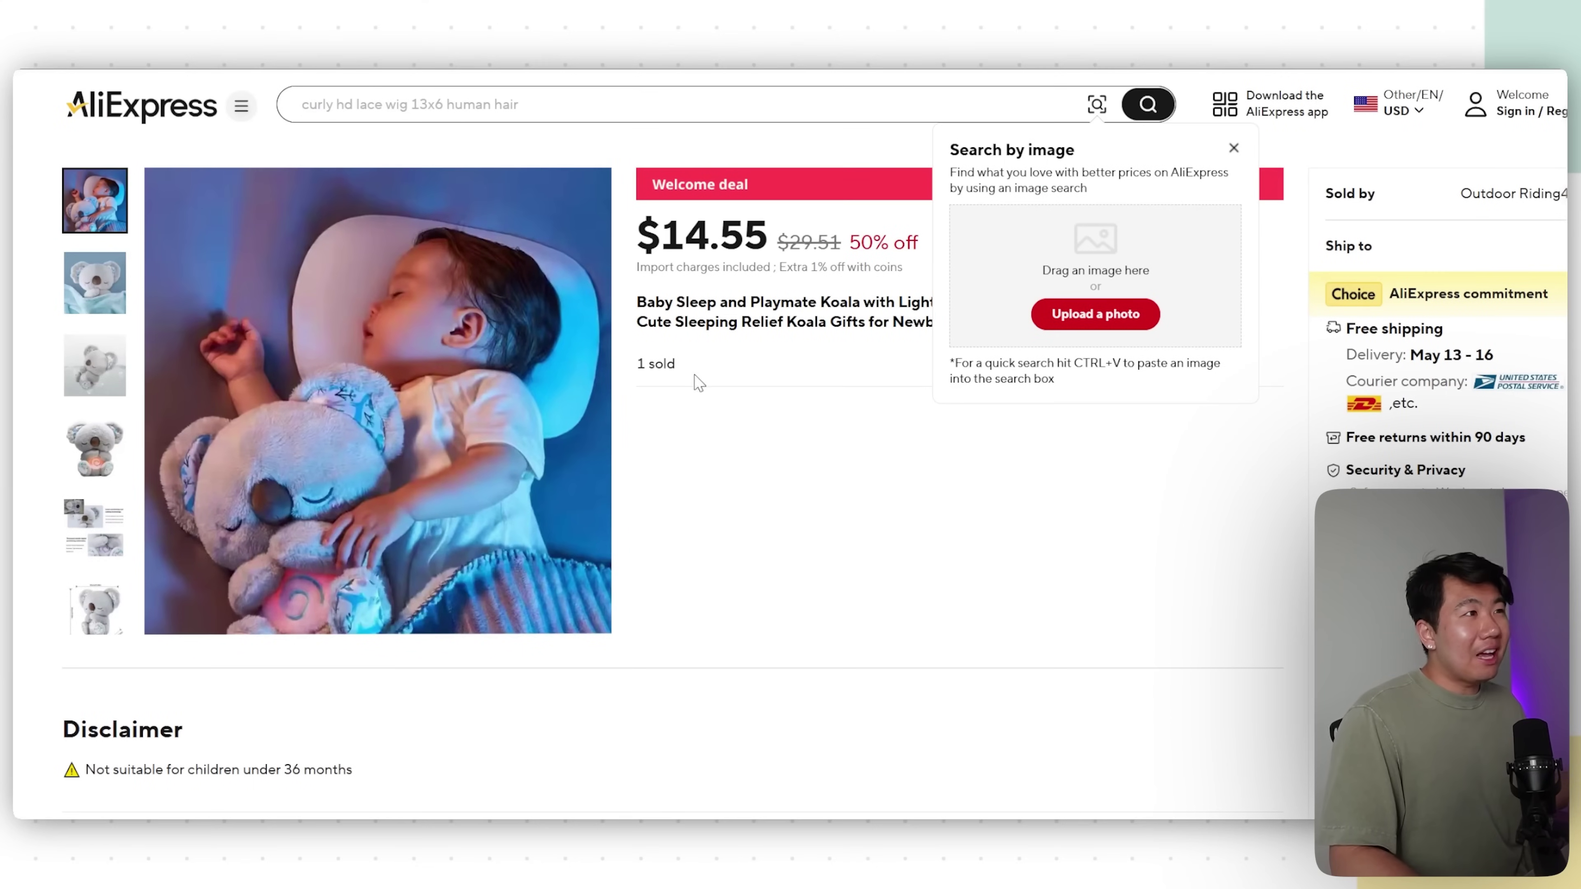
pyautogui.scroll(-10, 907, 495)
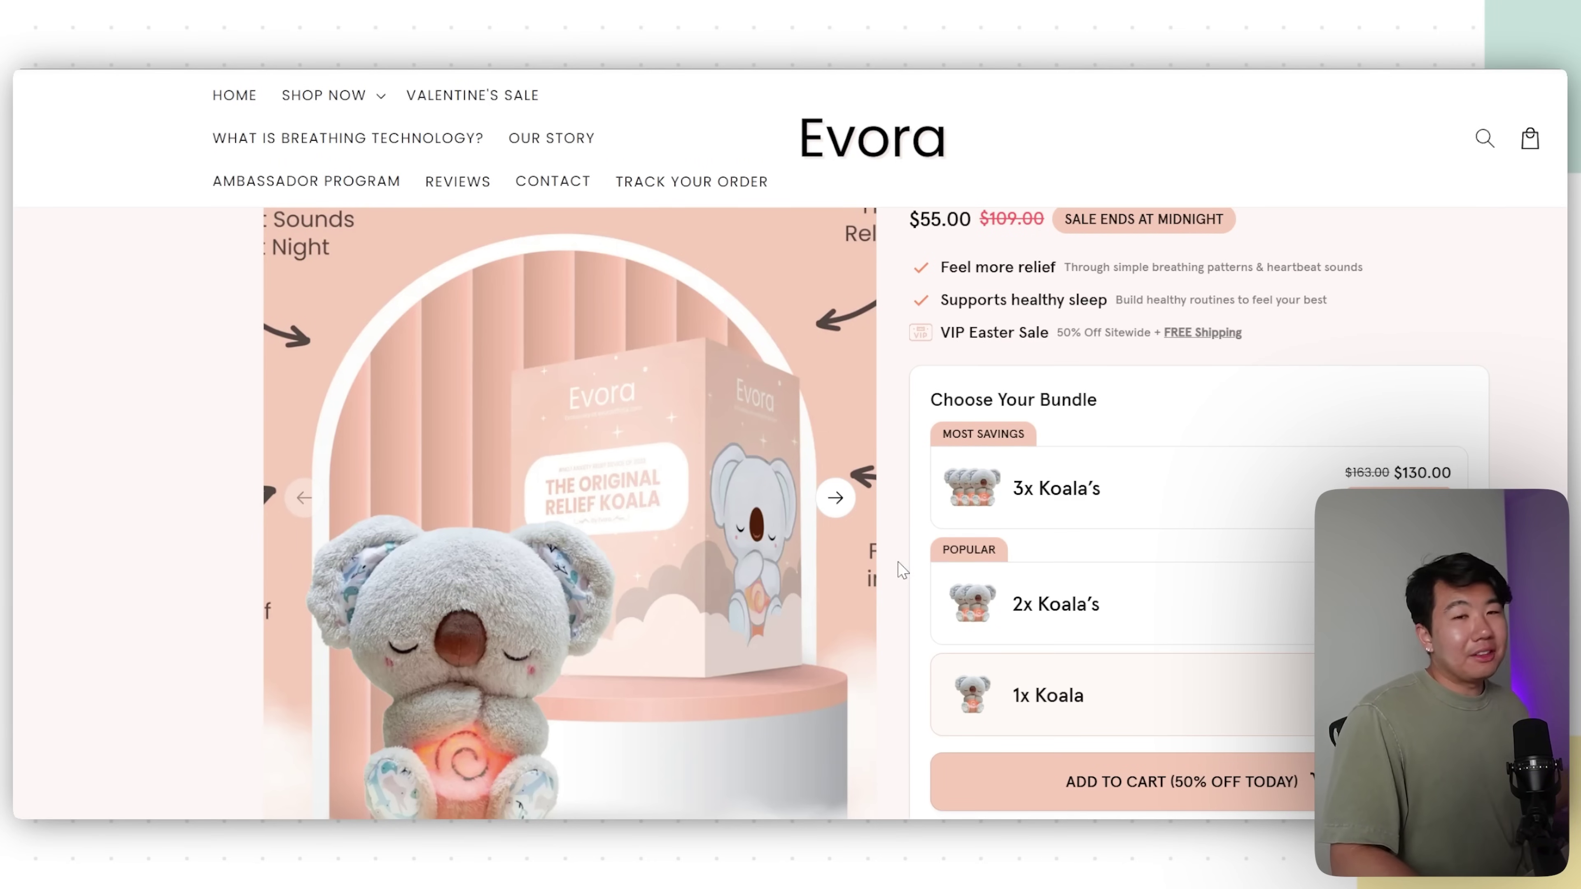
pyautogui.scroll(-20, 918, 553)
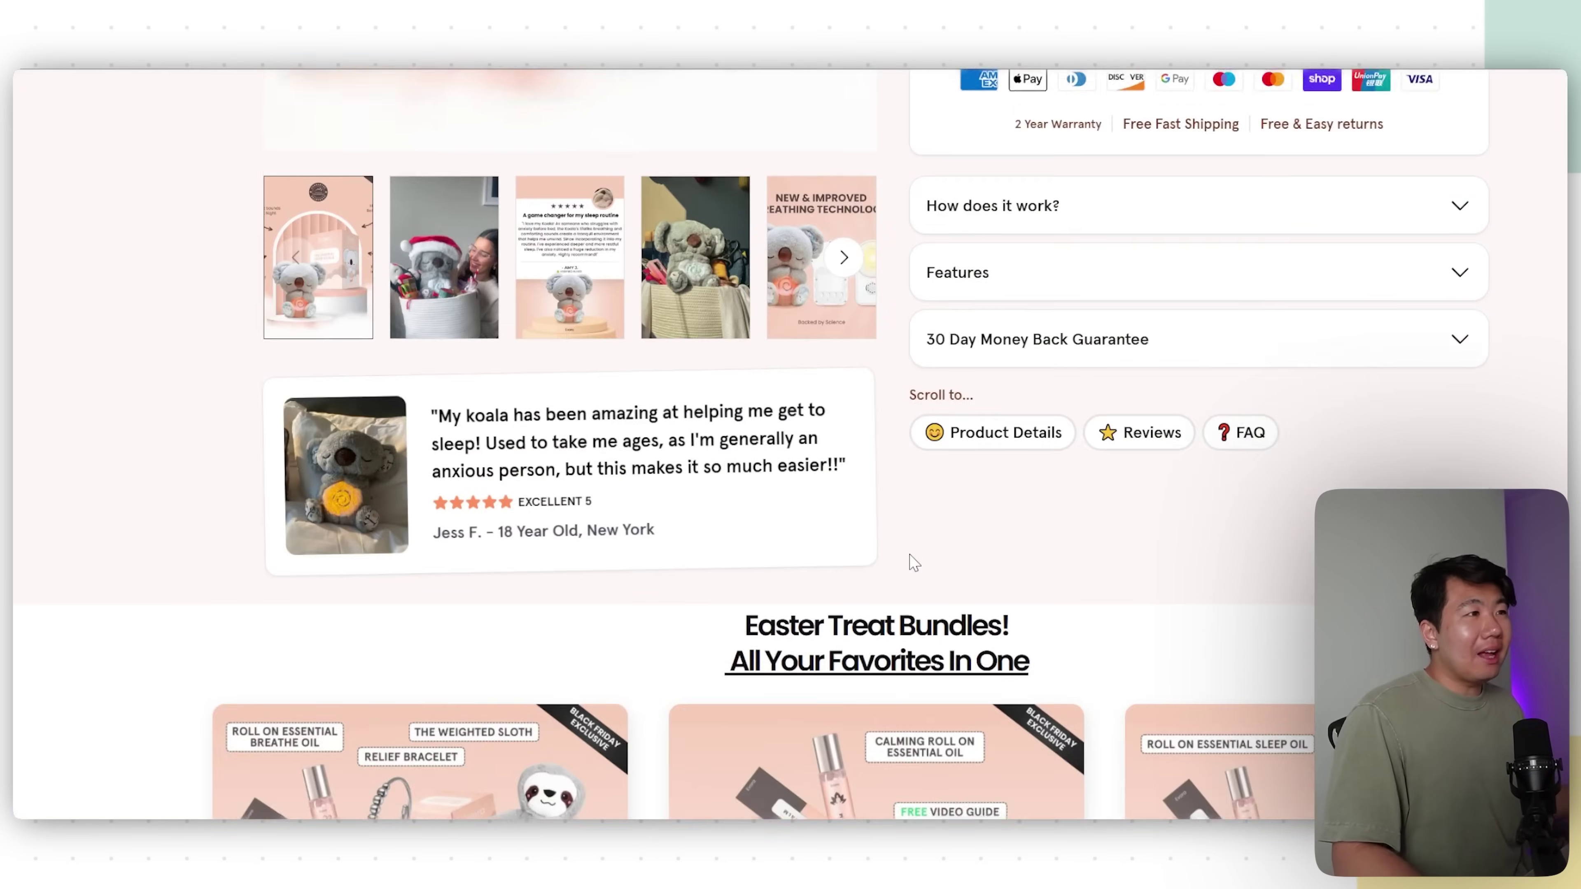
pyautogui.scroll(-8, 1063, 570)
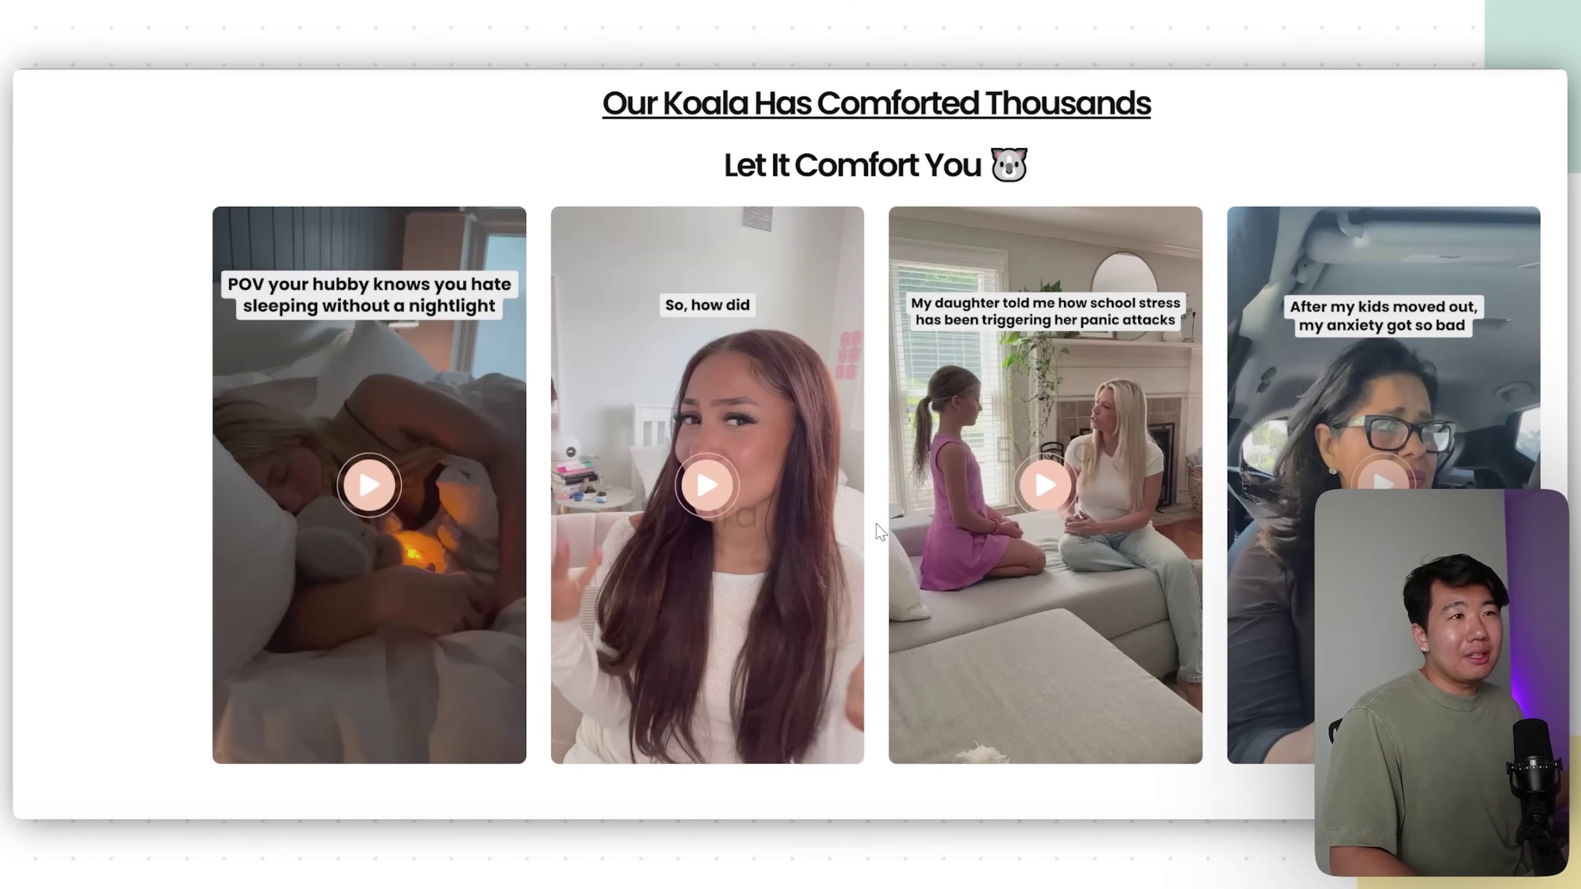
pyautogui.scroll(-10, 876, 533)
pyautogui.scroll(-5, 892, 520)
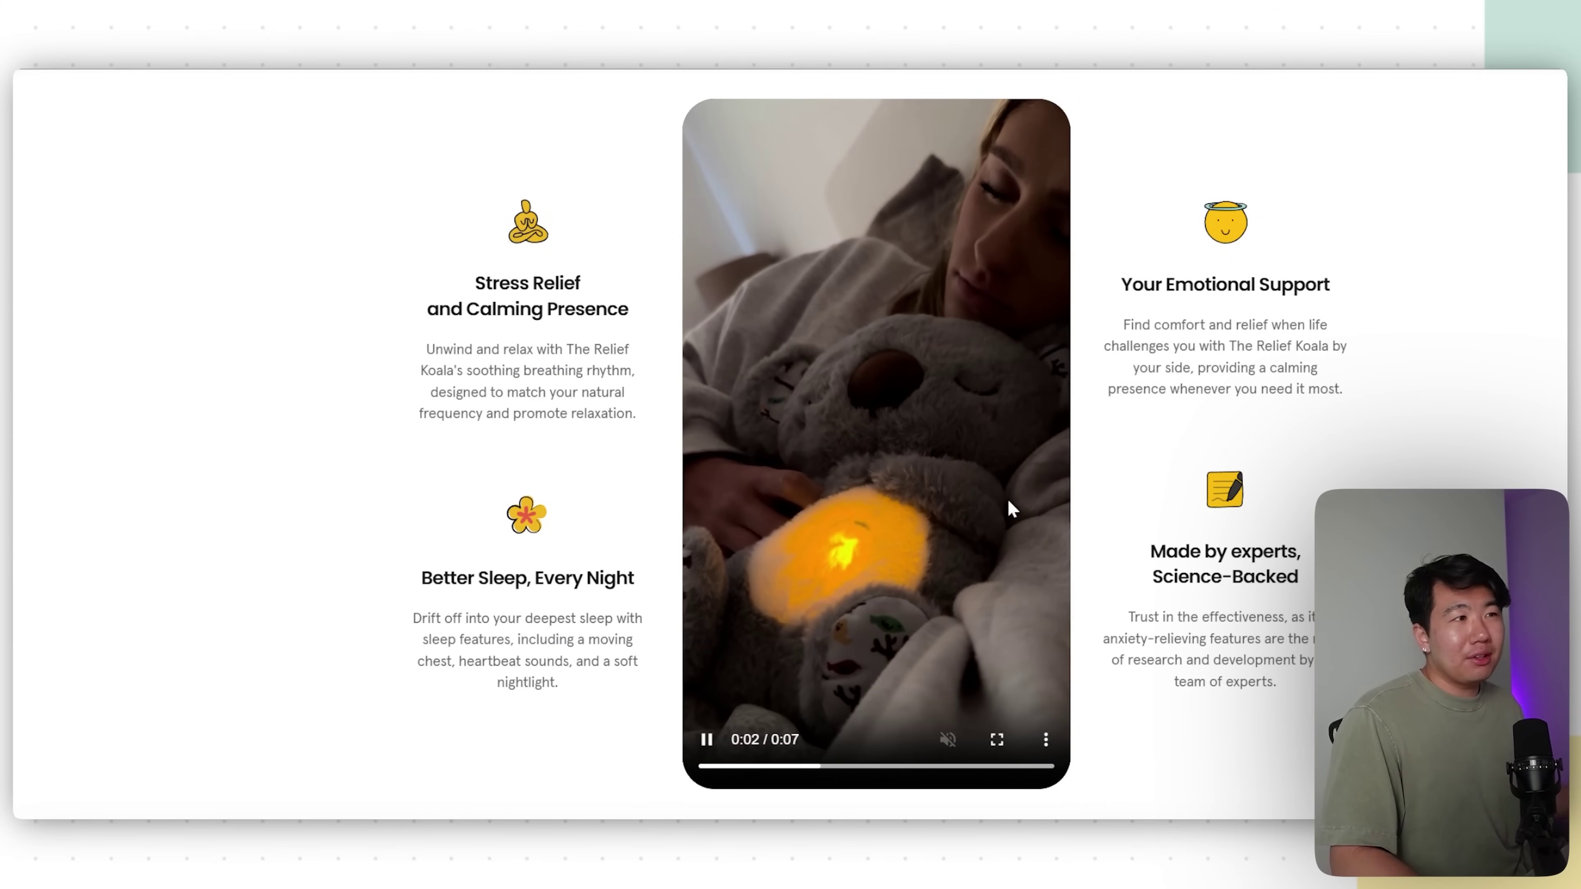
pyautogui.scroll(-10, 1016, 495)
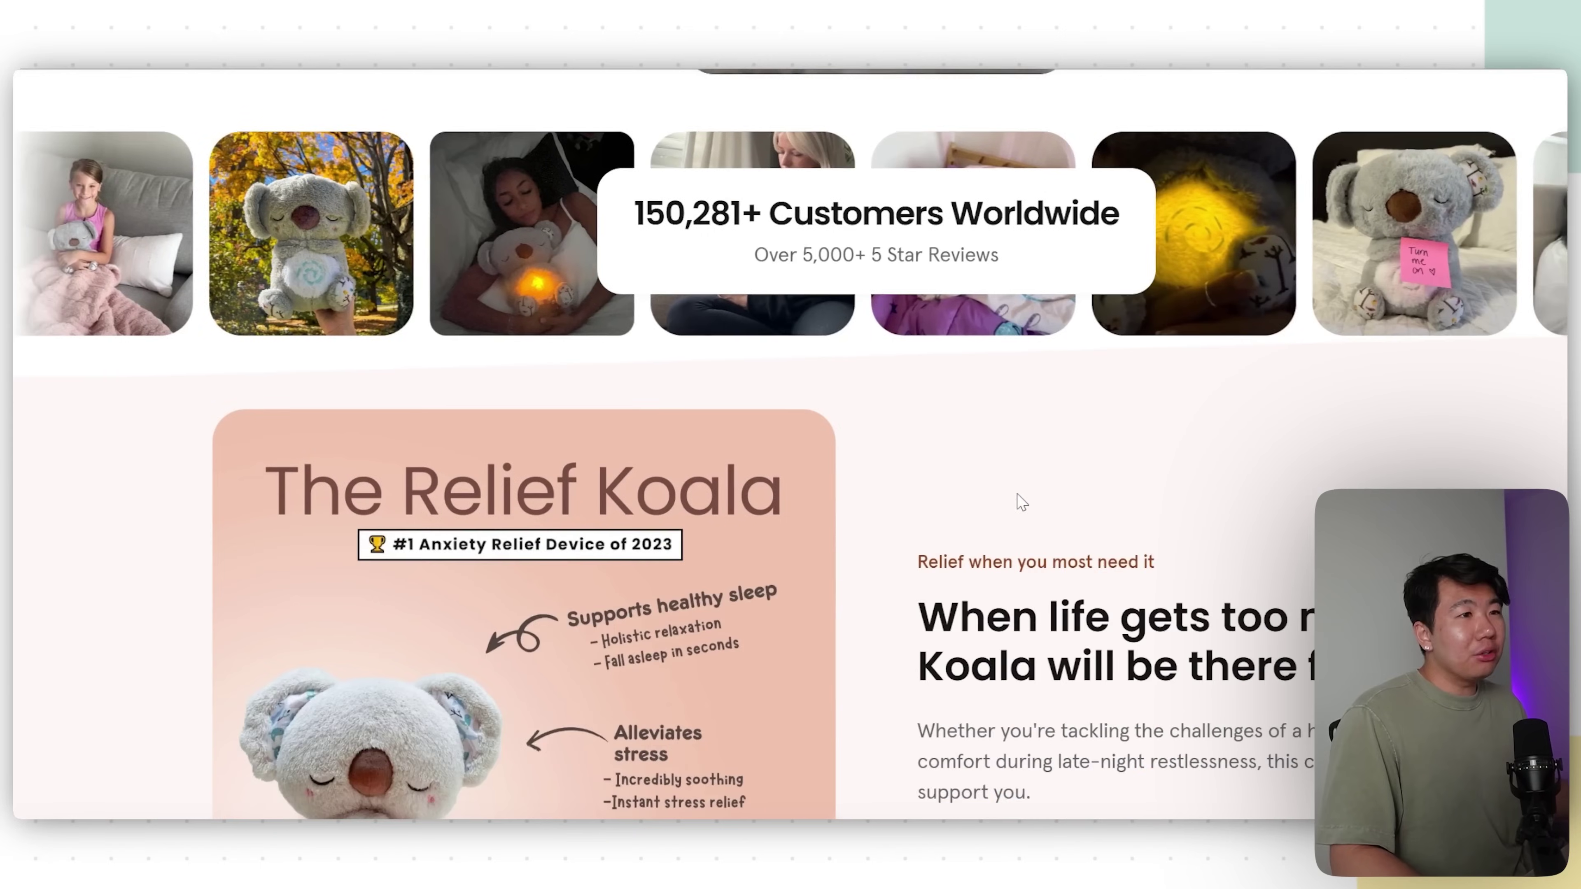
pyautogui.scroll(-10, 1033, 497)
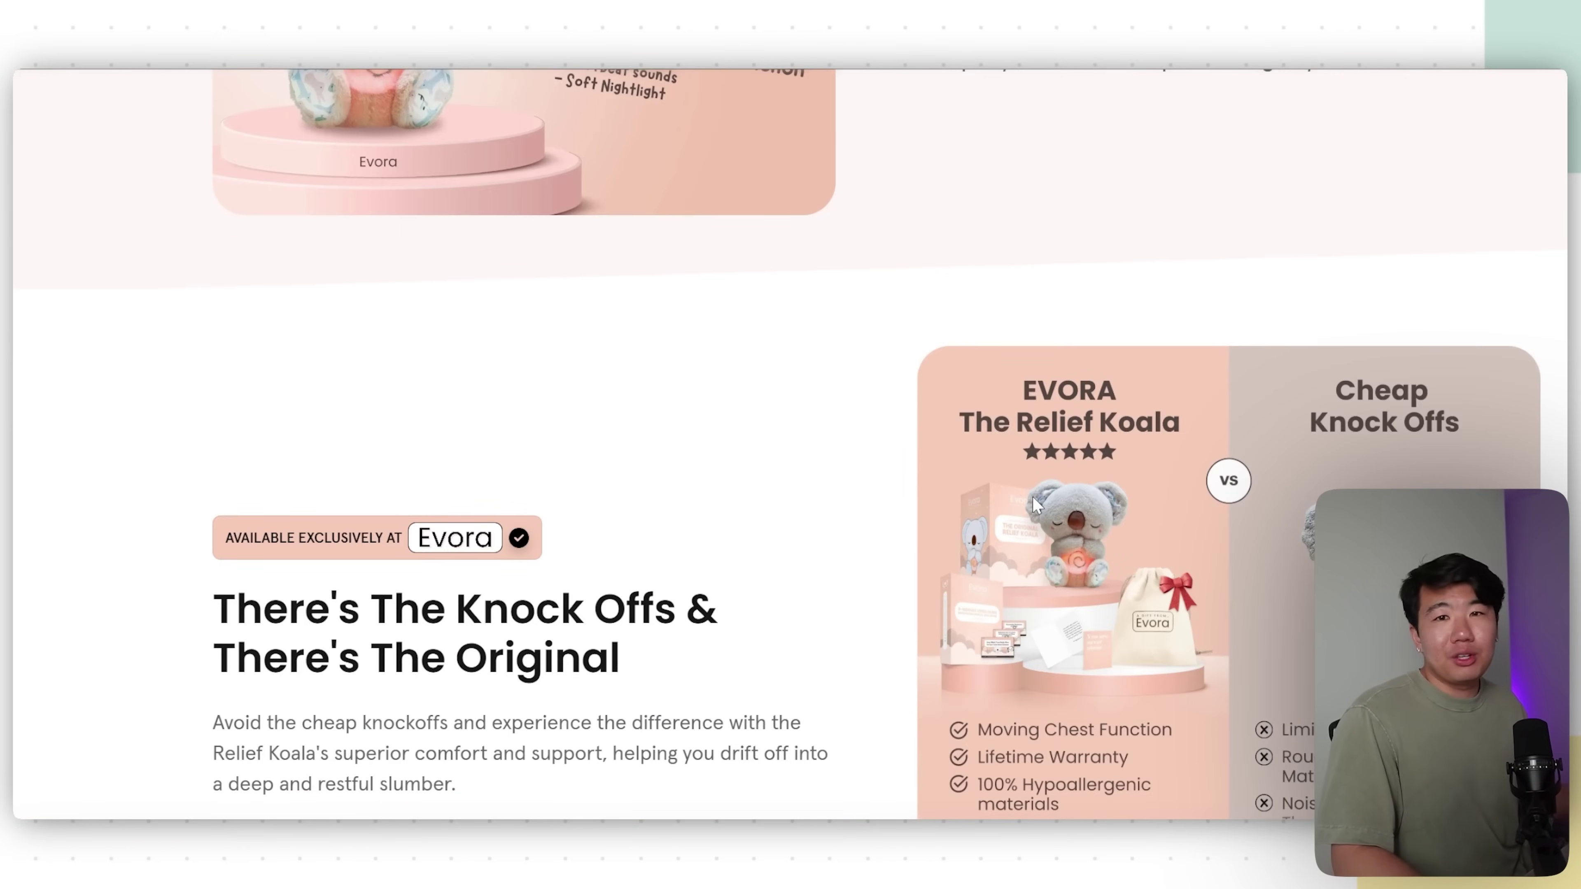
pyautogui.scroll(-8, 1035, 503)
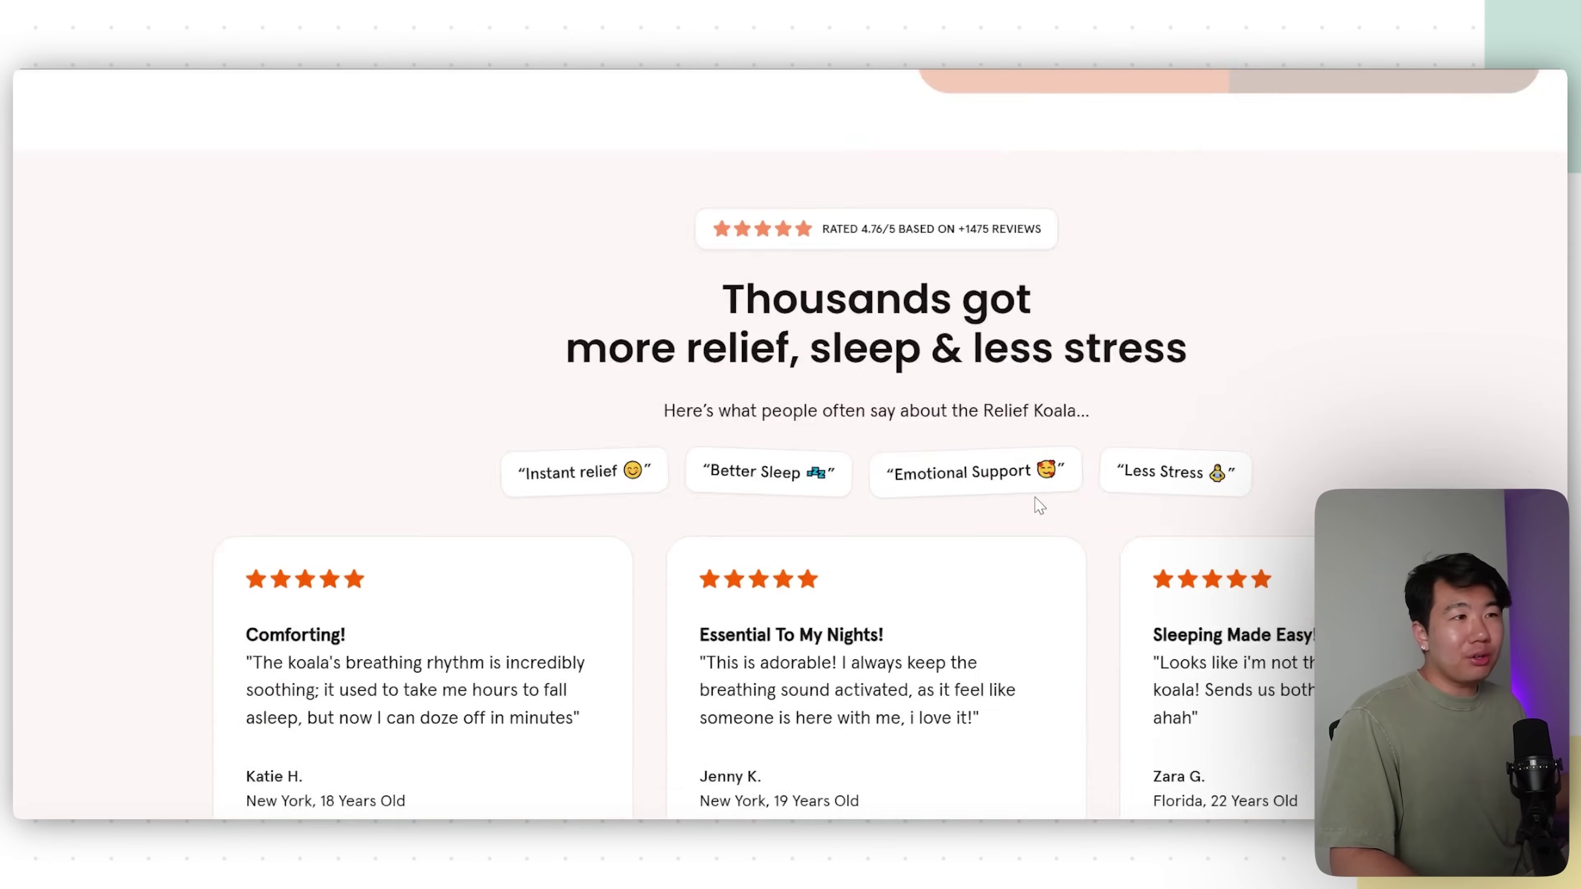
pyautogui.scroll(15, 1036, 503)
pyautogui.scroll(20, 1034, 498)
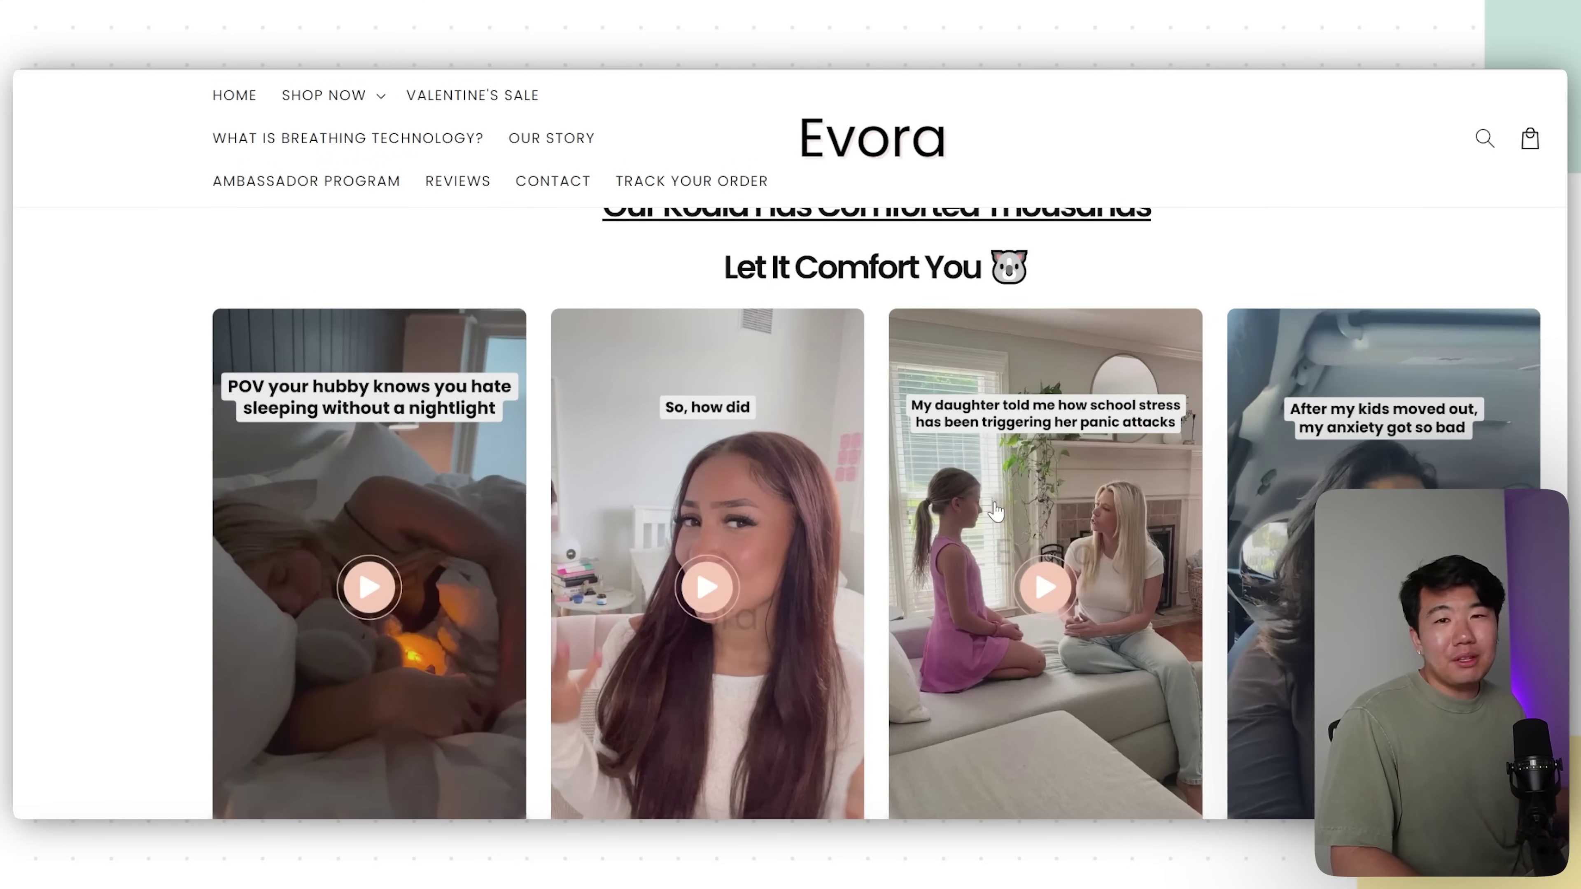
pyautogui.scroll(8, 942, 518)
pyautogui.scroll(15, 939, 511)
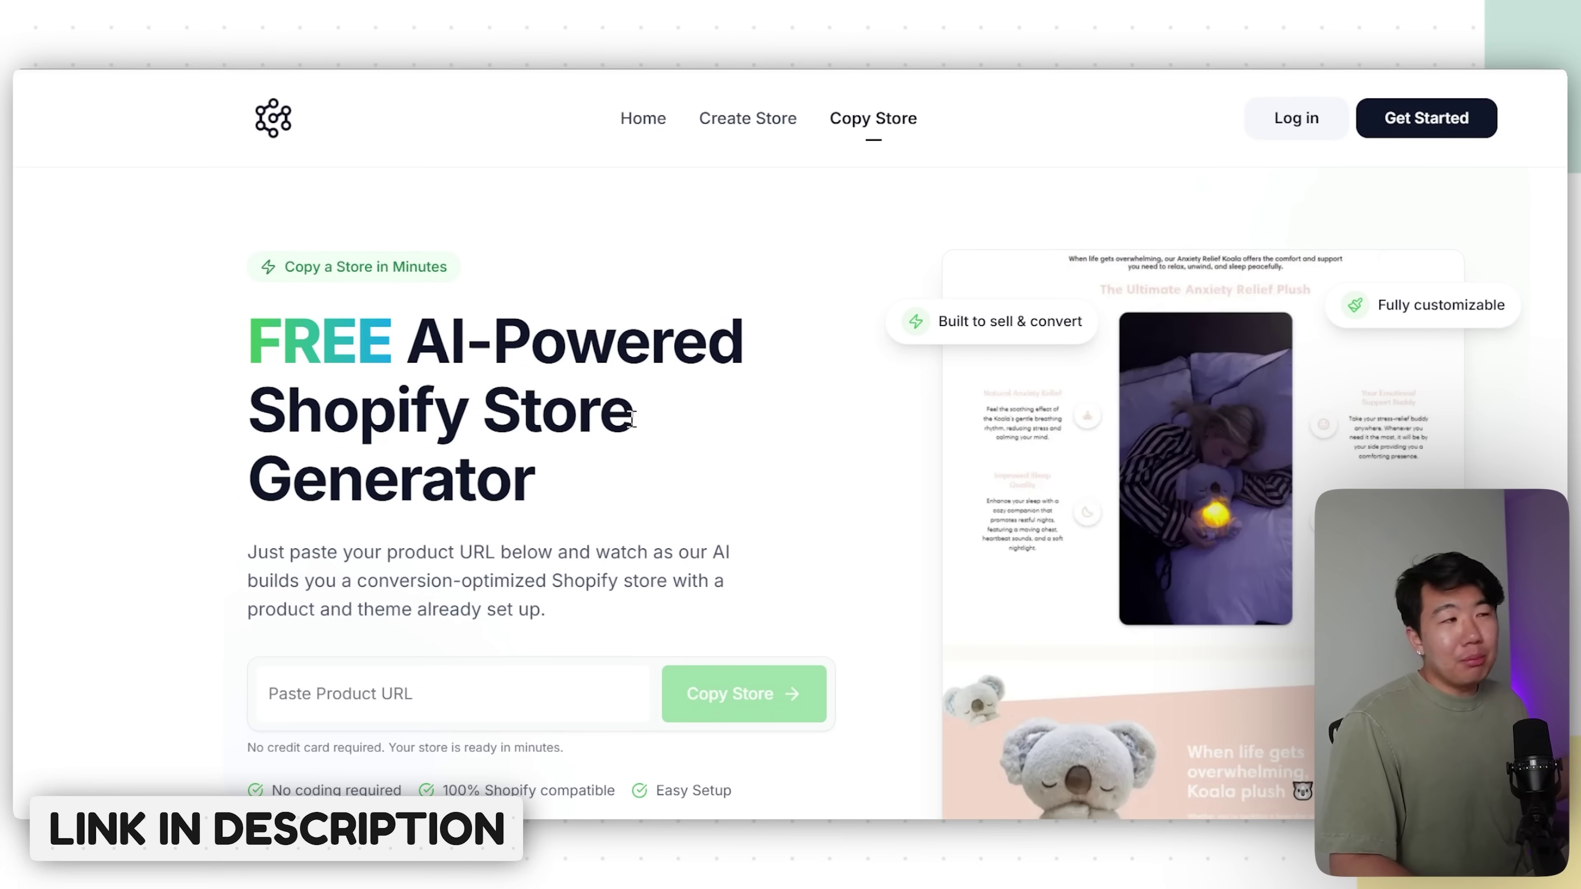
# - Paste the Evora Relief Koala product link, name the product 'Kalm Koala', and copy the store
pyautogui.scroll(-2, 623, 436)
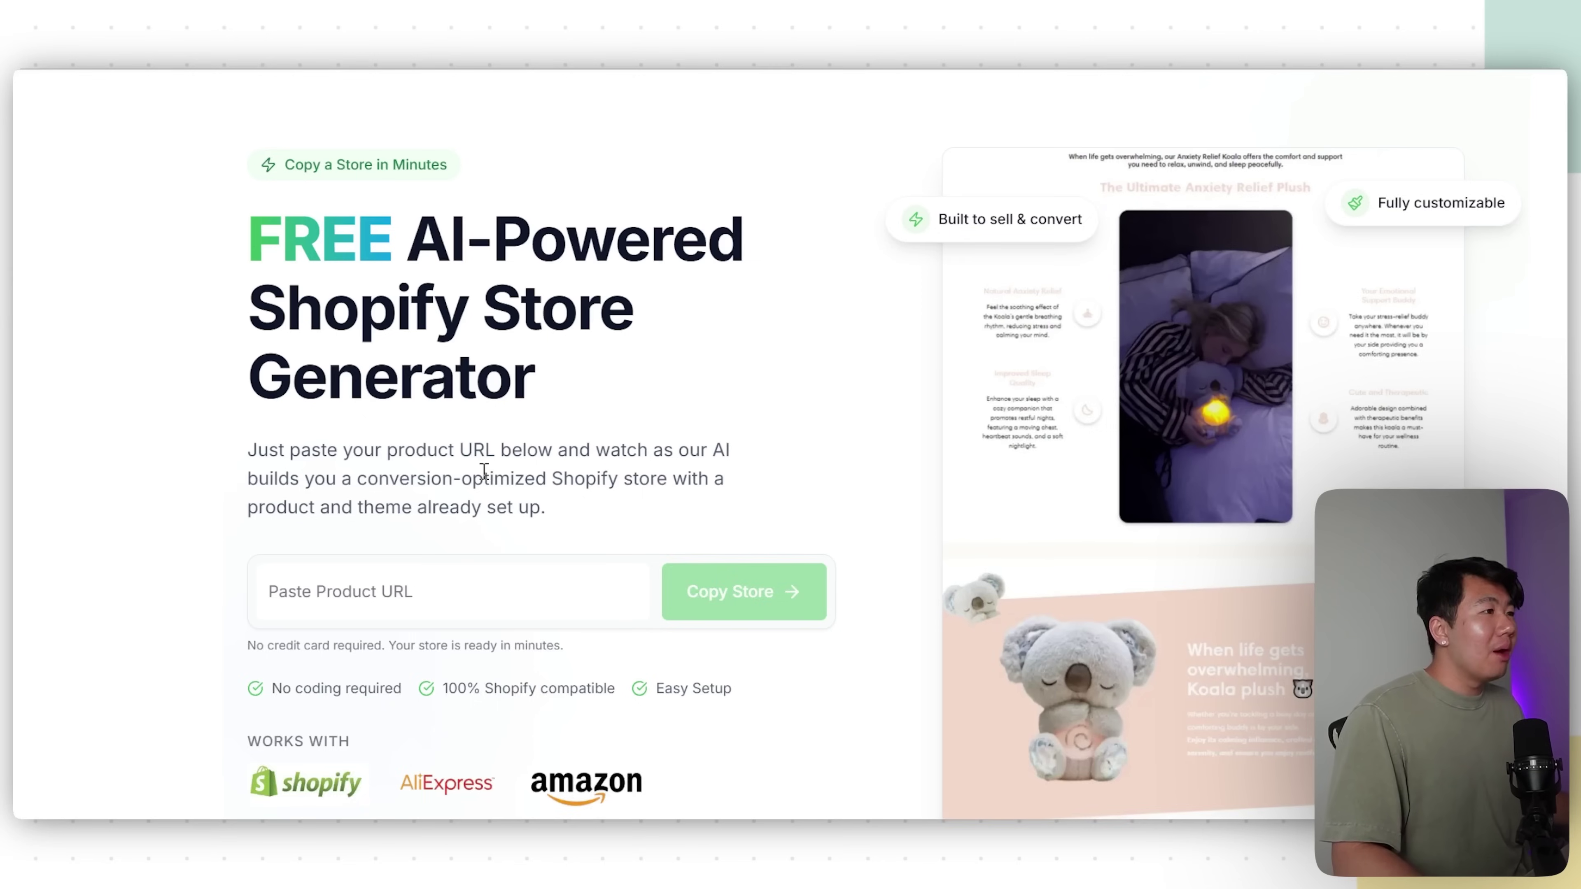
pyautogui.click(478, 564)
pyautogui.write('https://evoraofficial.com/products/the-relief-koala')
pyautogui.click(423, 654)
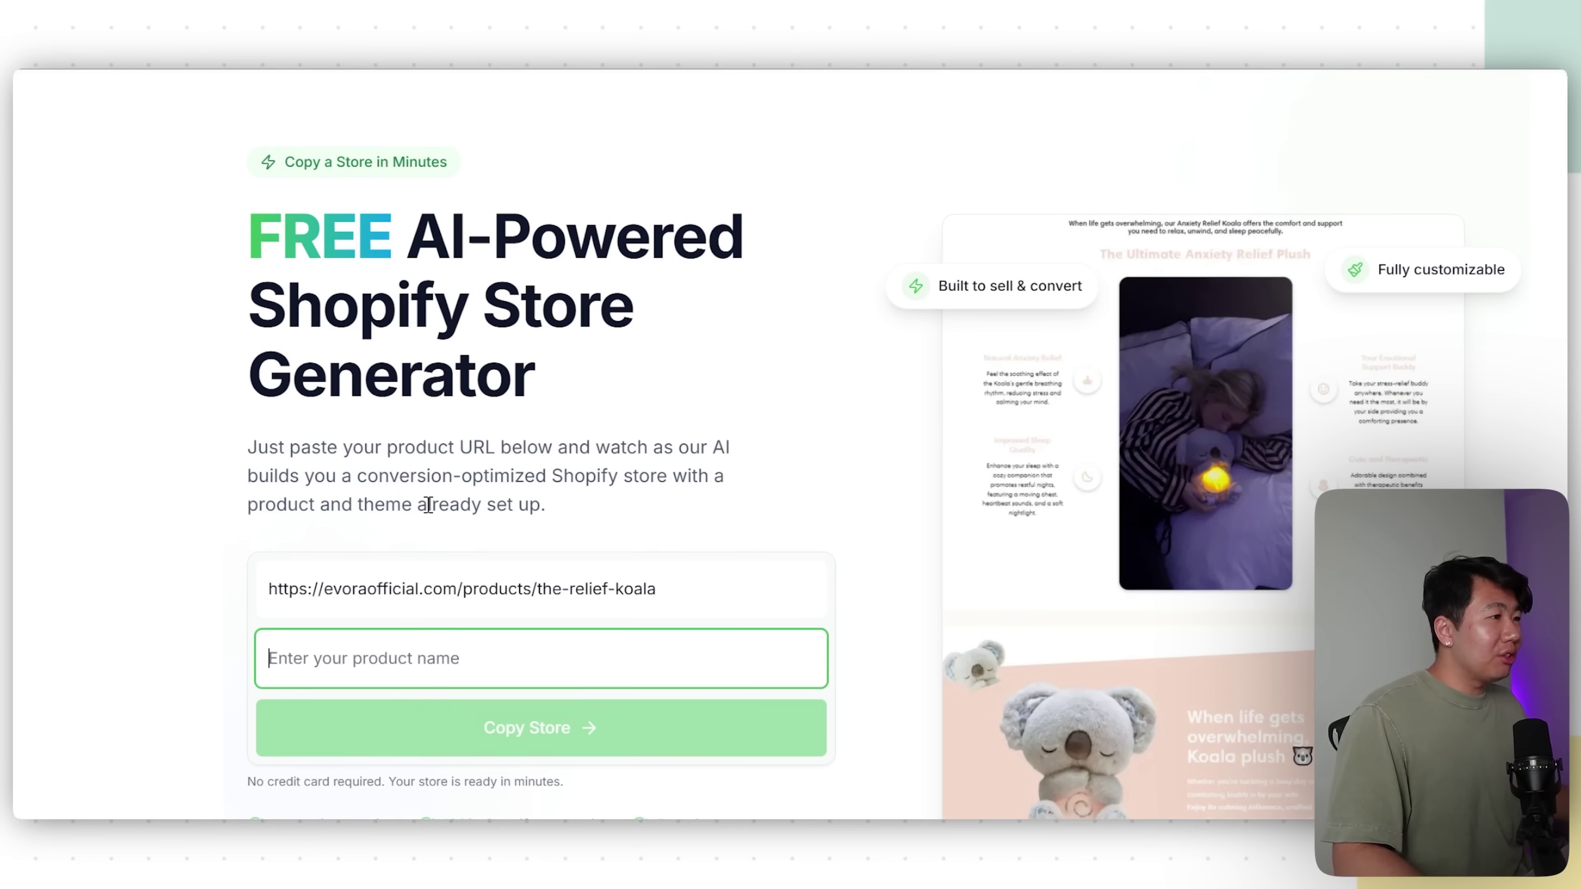
pyautogui.scroll(-2, 430, 498)
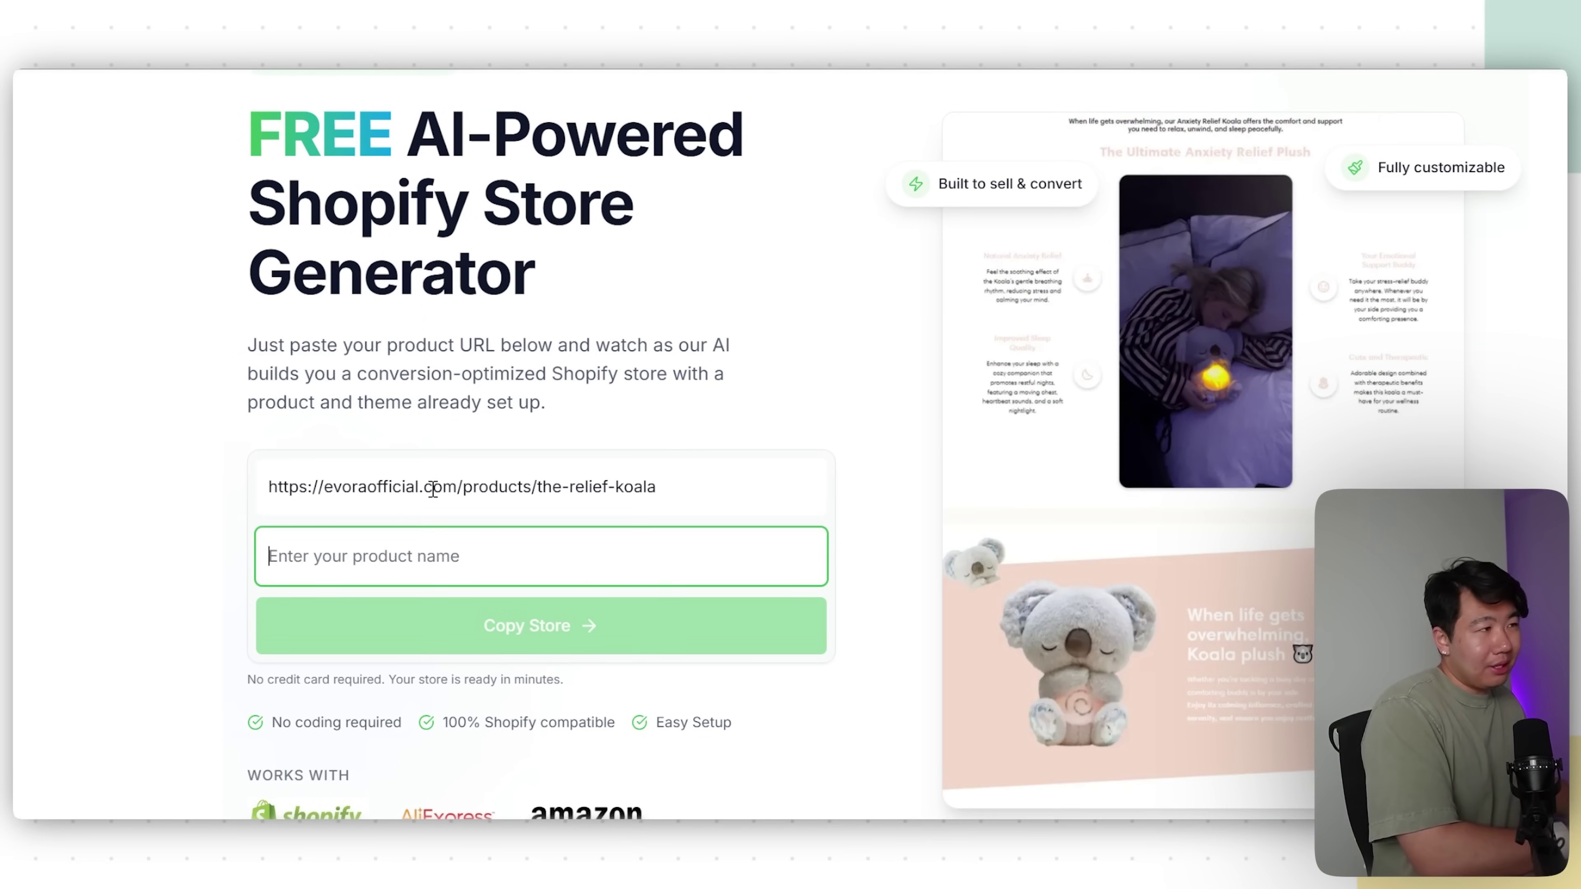
pyautogui.write('Kalm Koala')
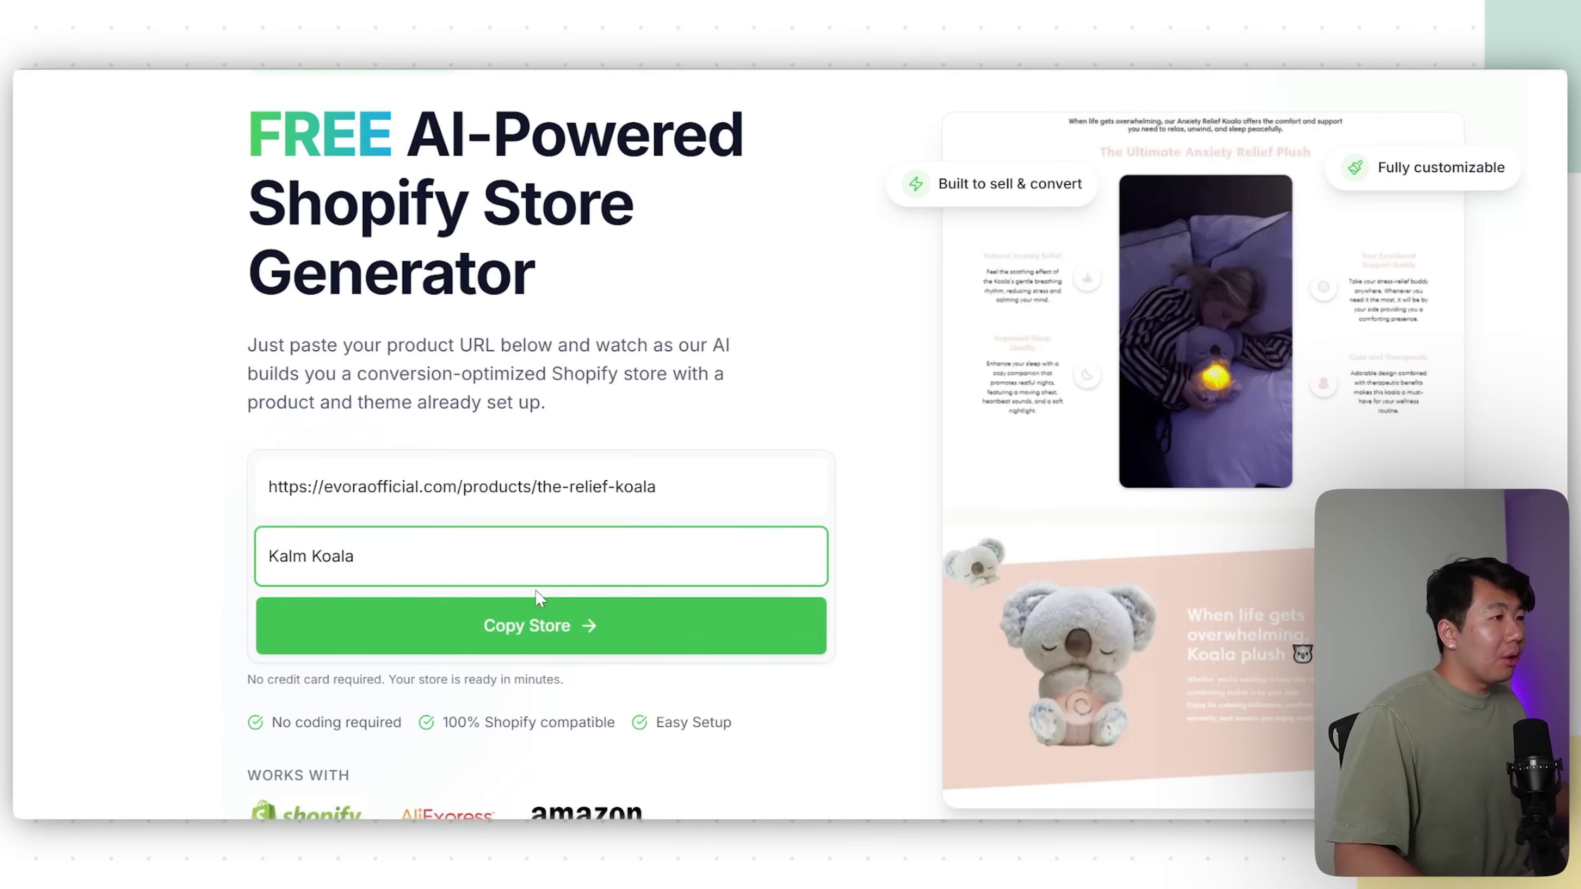
pyautogui.click(551, 624)
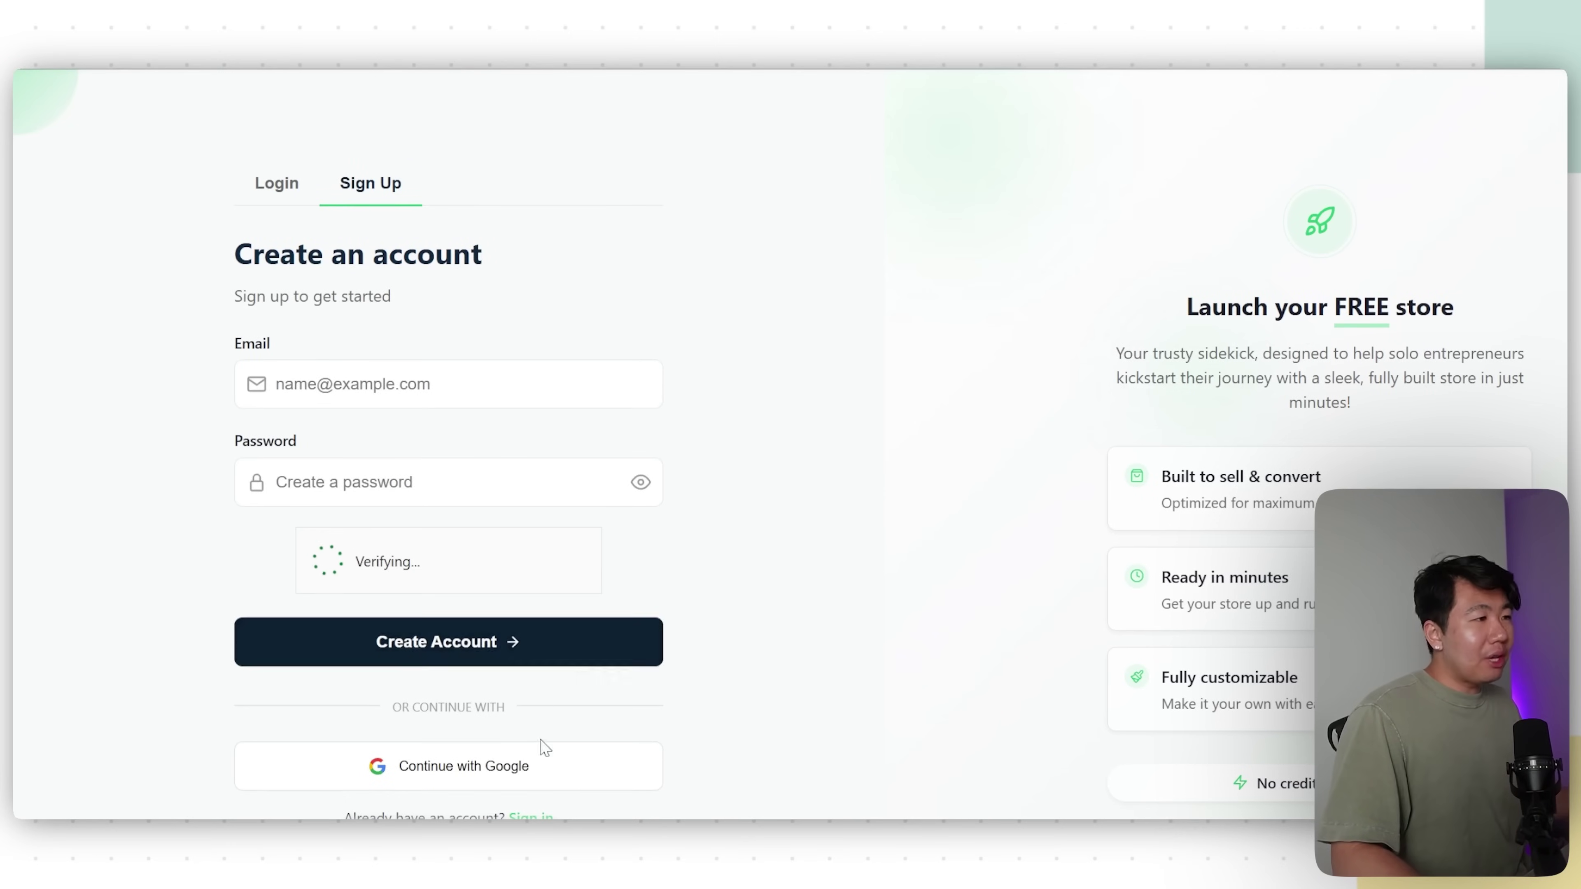
# - Sign up with a Google account and wait for the koala product data to load
pyautogui.click(461, 766)
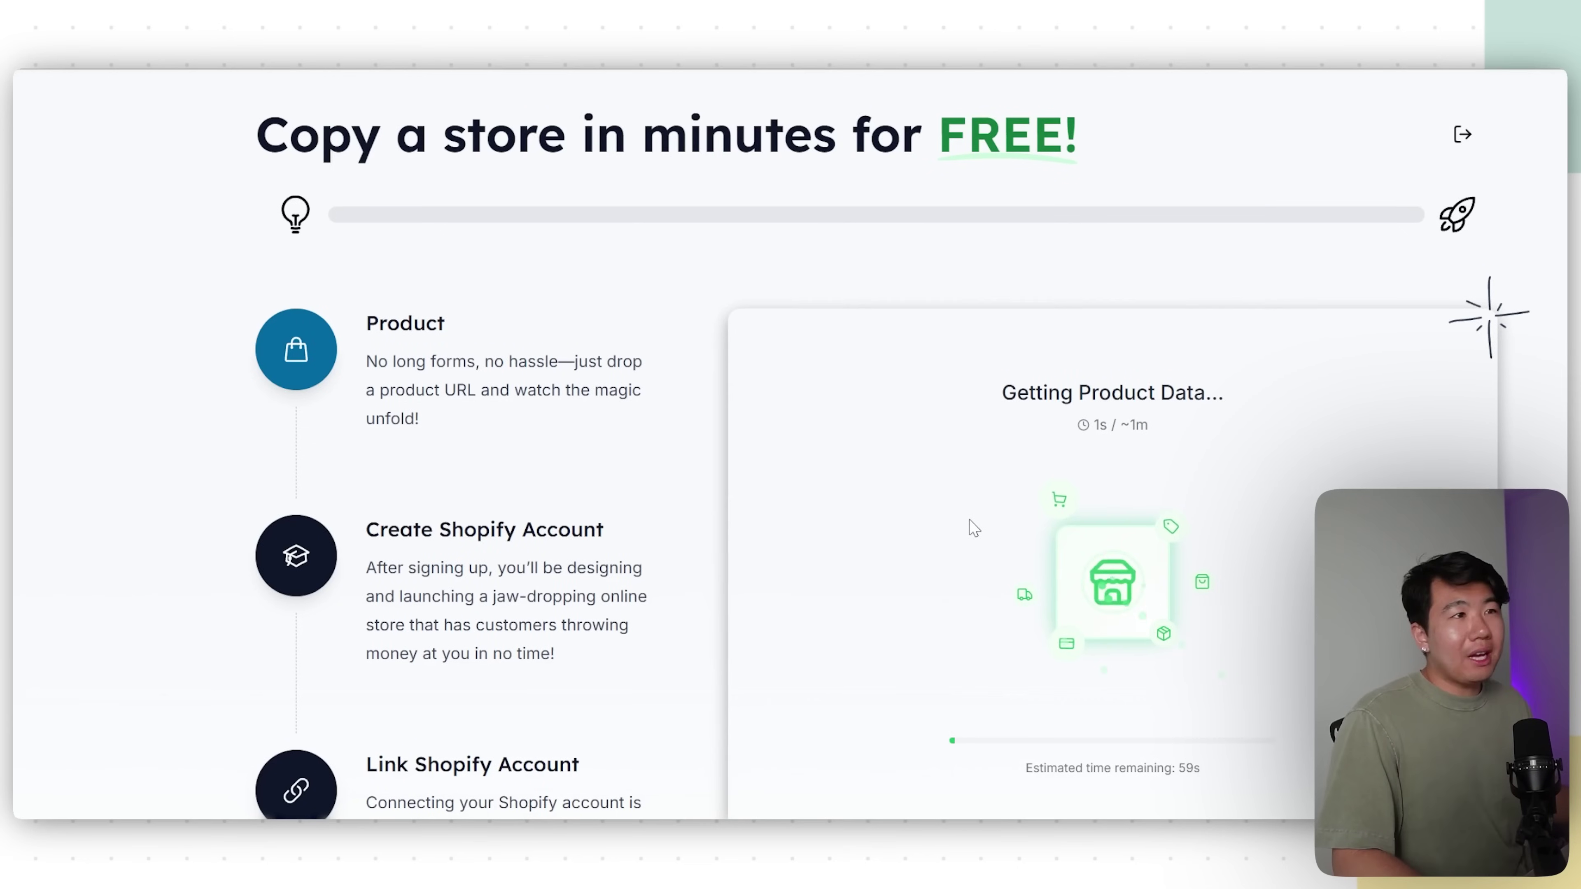
pyautogui.scroll(-2, 968, 520)
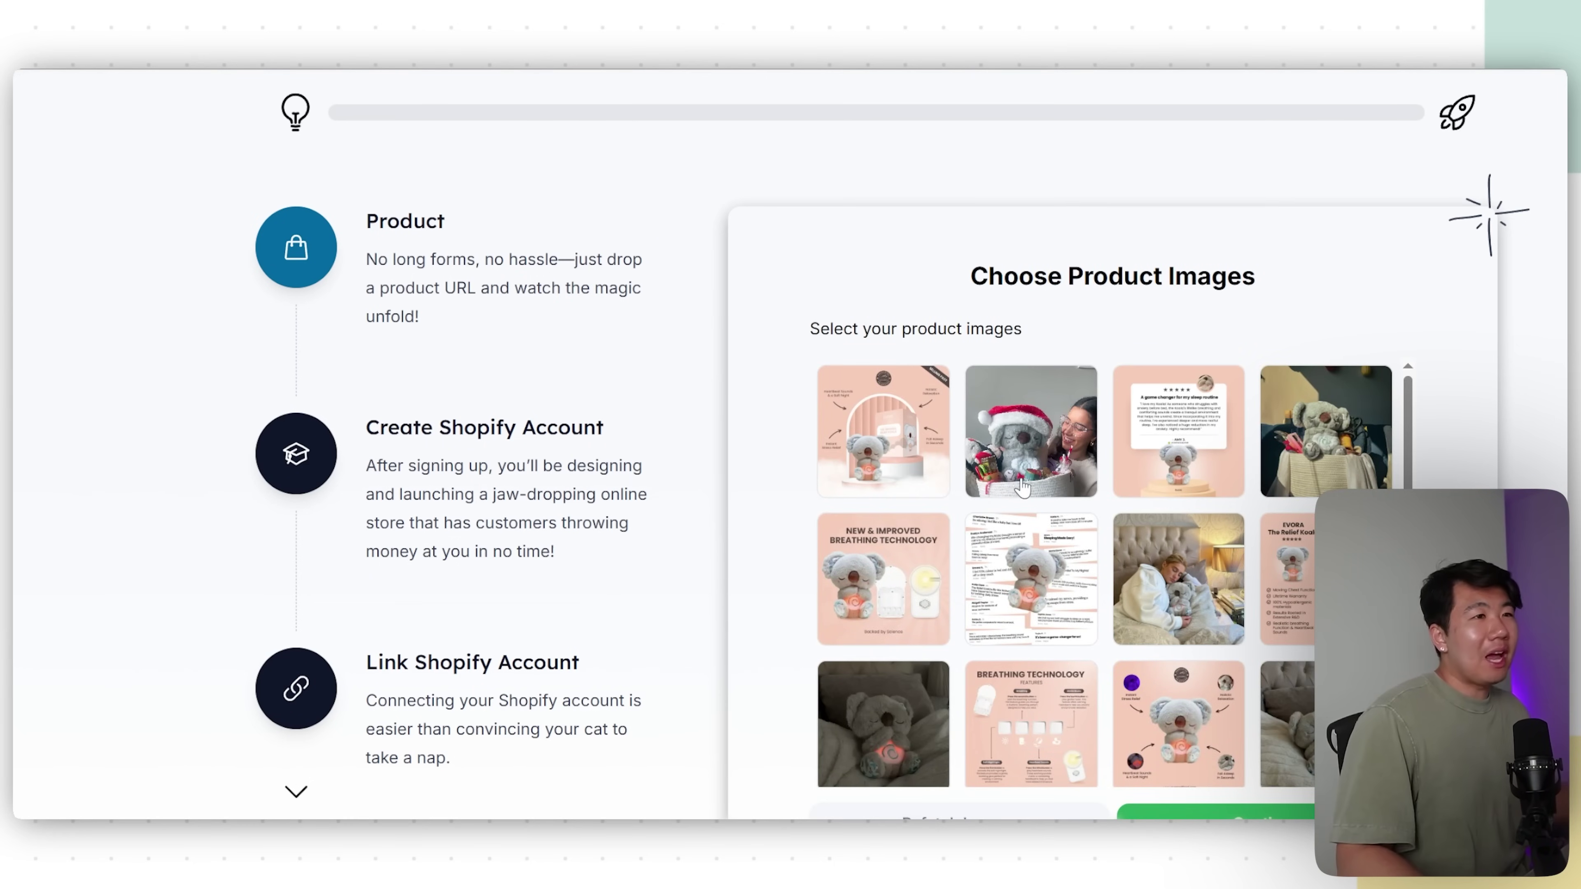
# - Pick the first koala image, review card, feature collage and koala diagram as product images, then continue
pyautogui.click(888, 455)
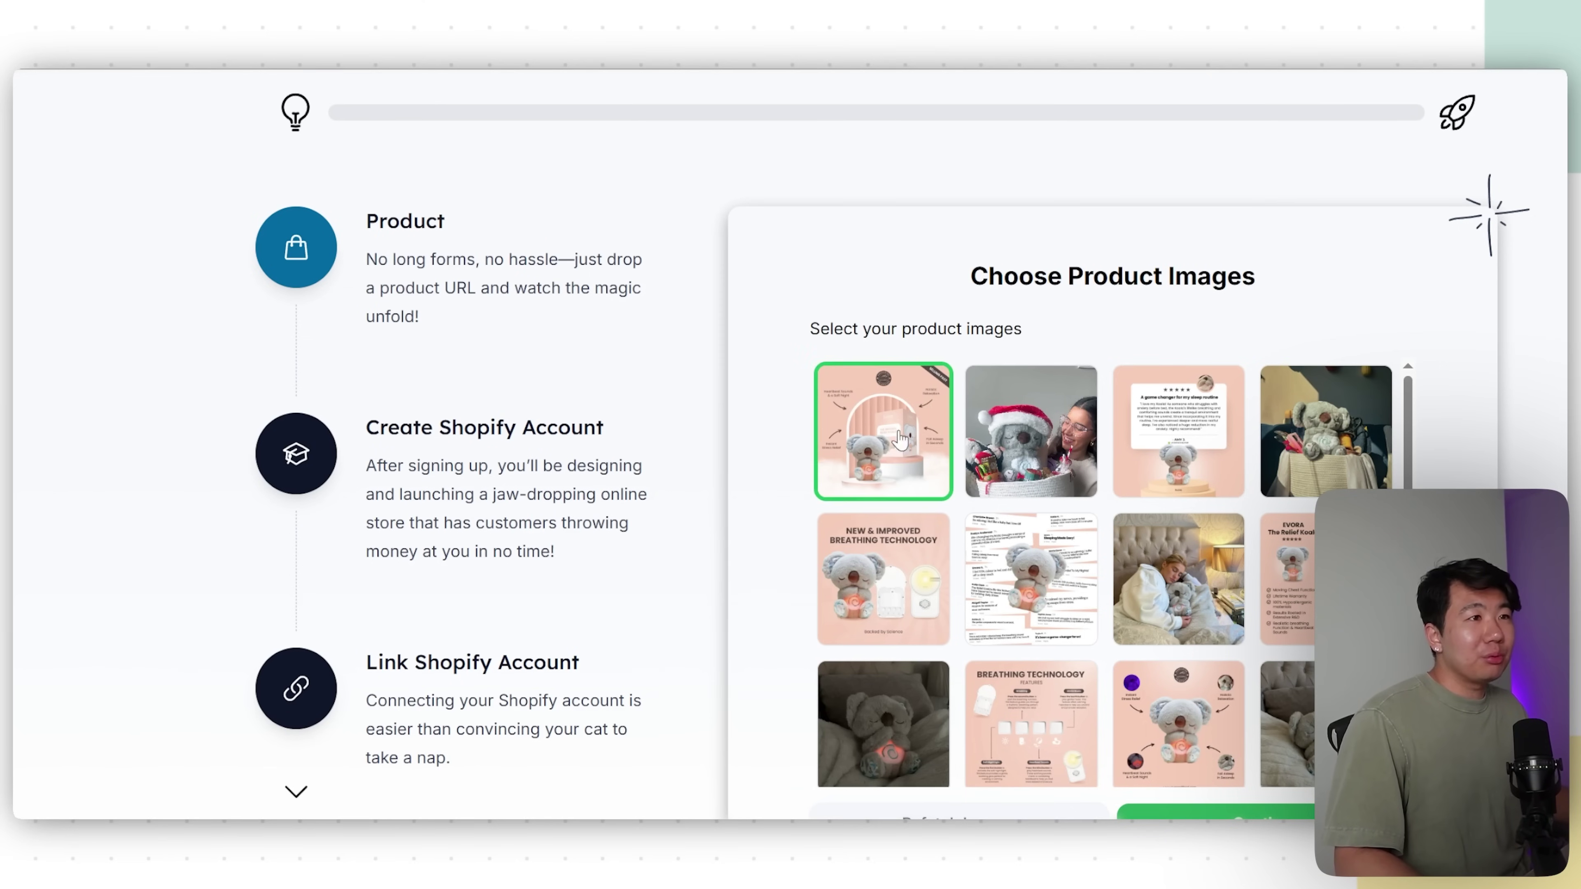
pyautogui.click(1176, 452)
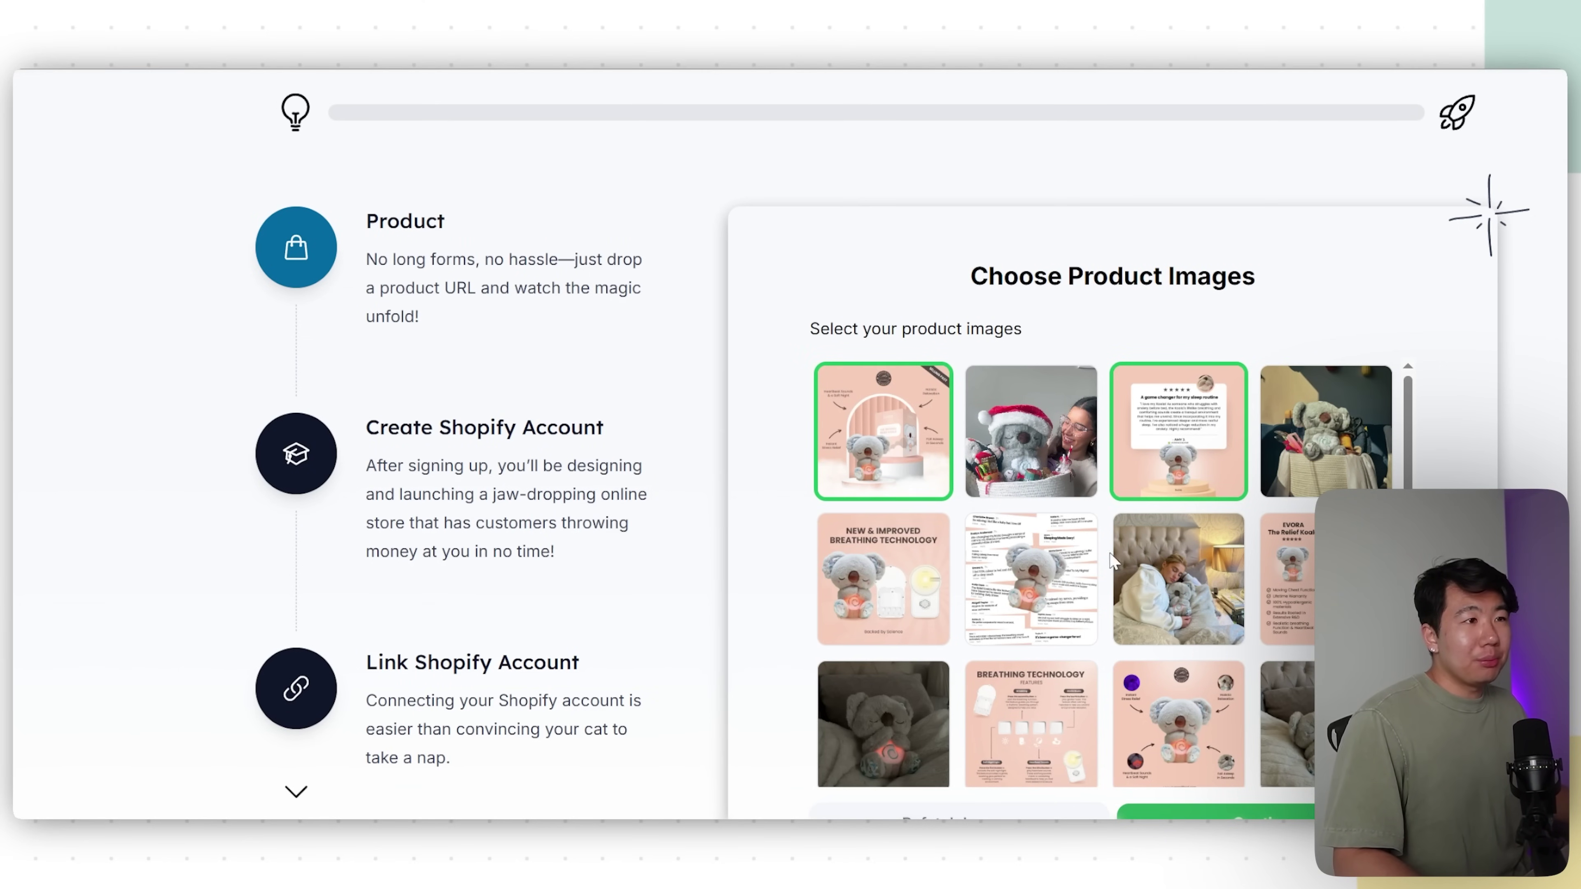
pyautogui.click(1025, 588)
pyautogui.scroll(-2, 1151, 624)
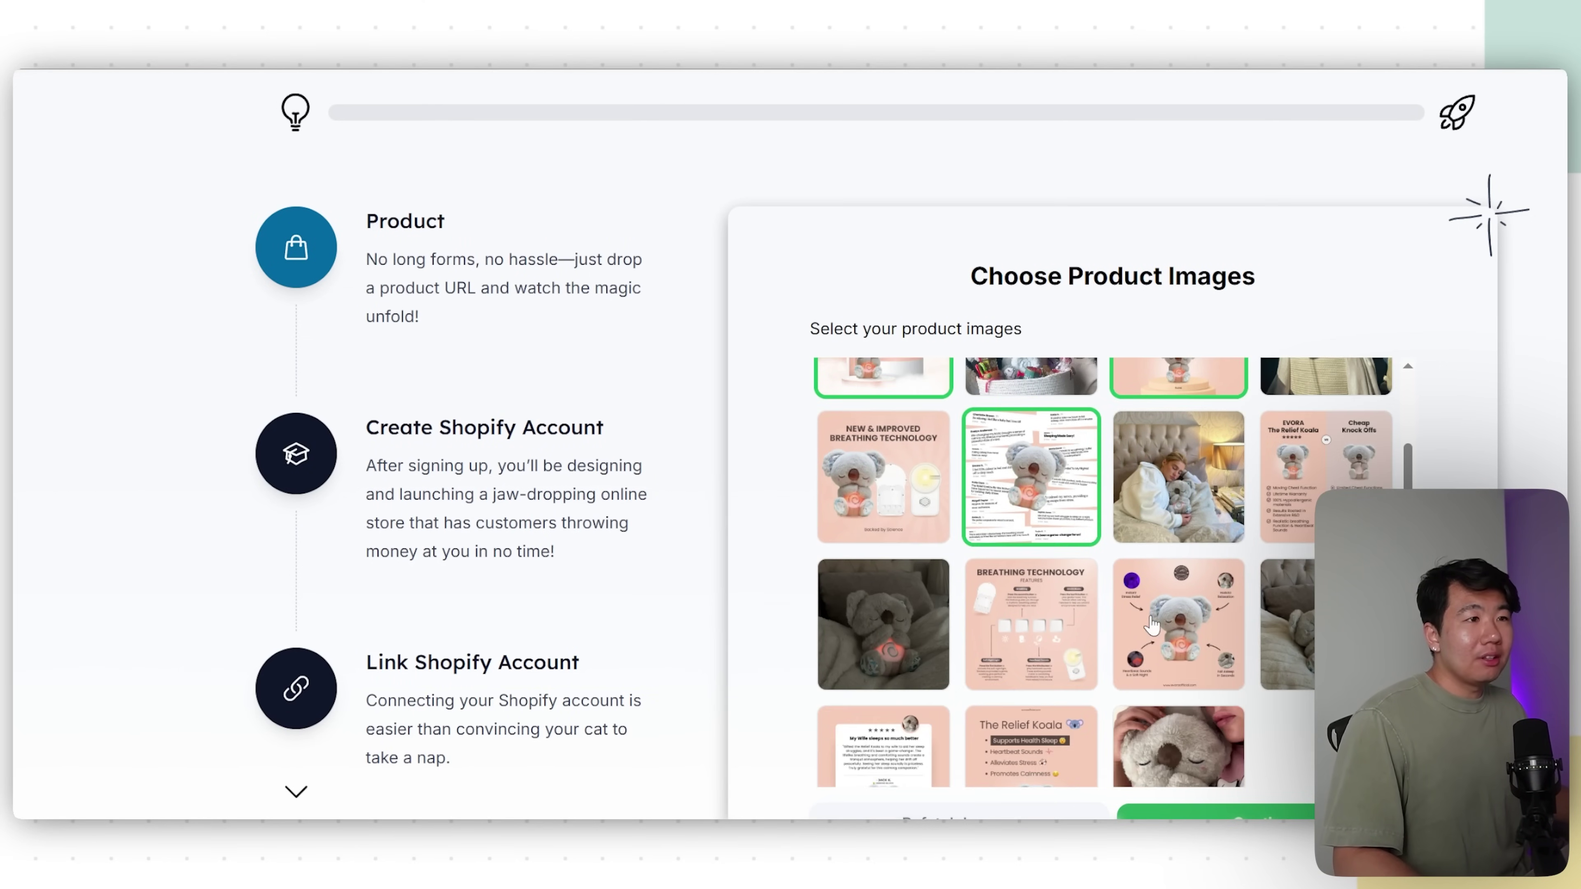
pyautogui.click(1176, 625)
pyautogui.scroll(2, 1174, 647)
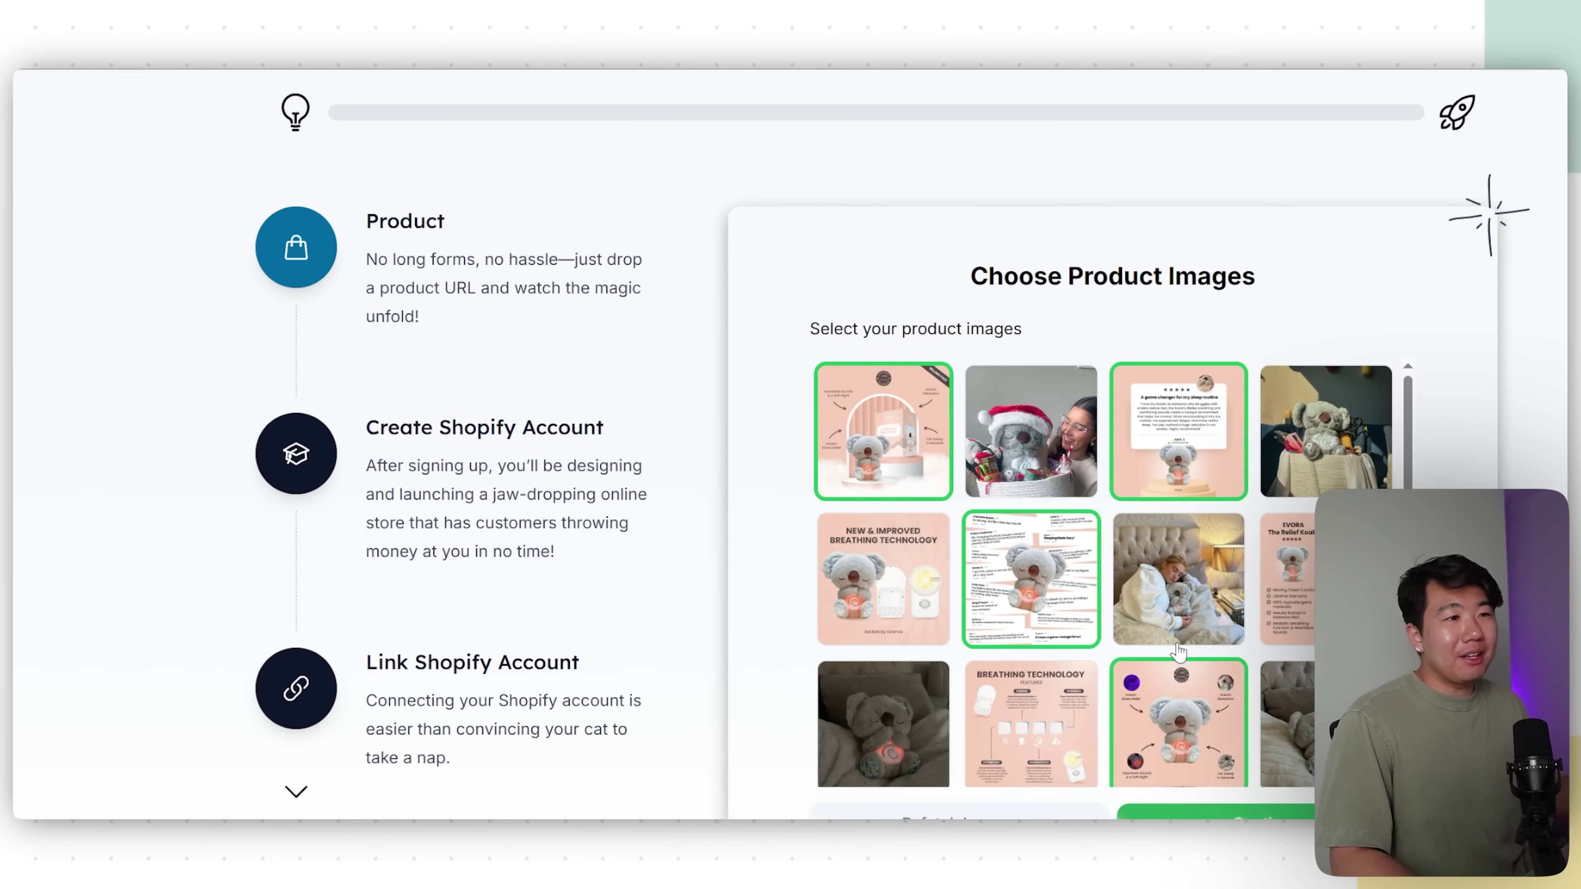
pyautogui.scroll(-3, 1178, 653)
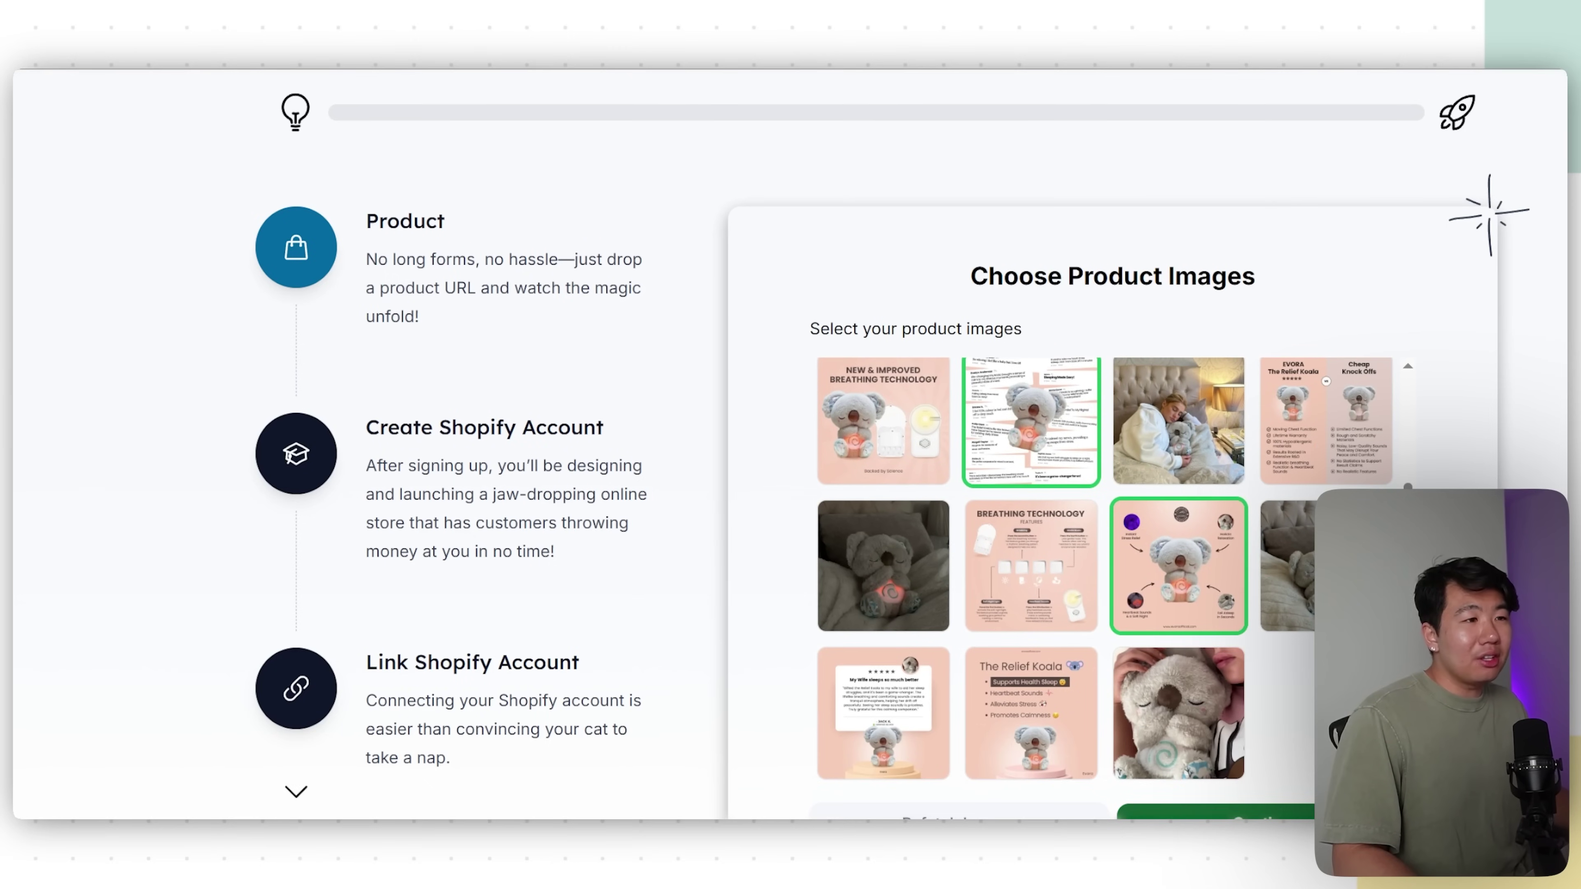
pyautogui.click(1213, 813)
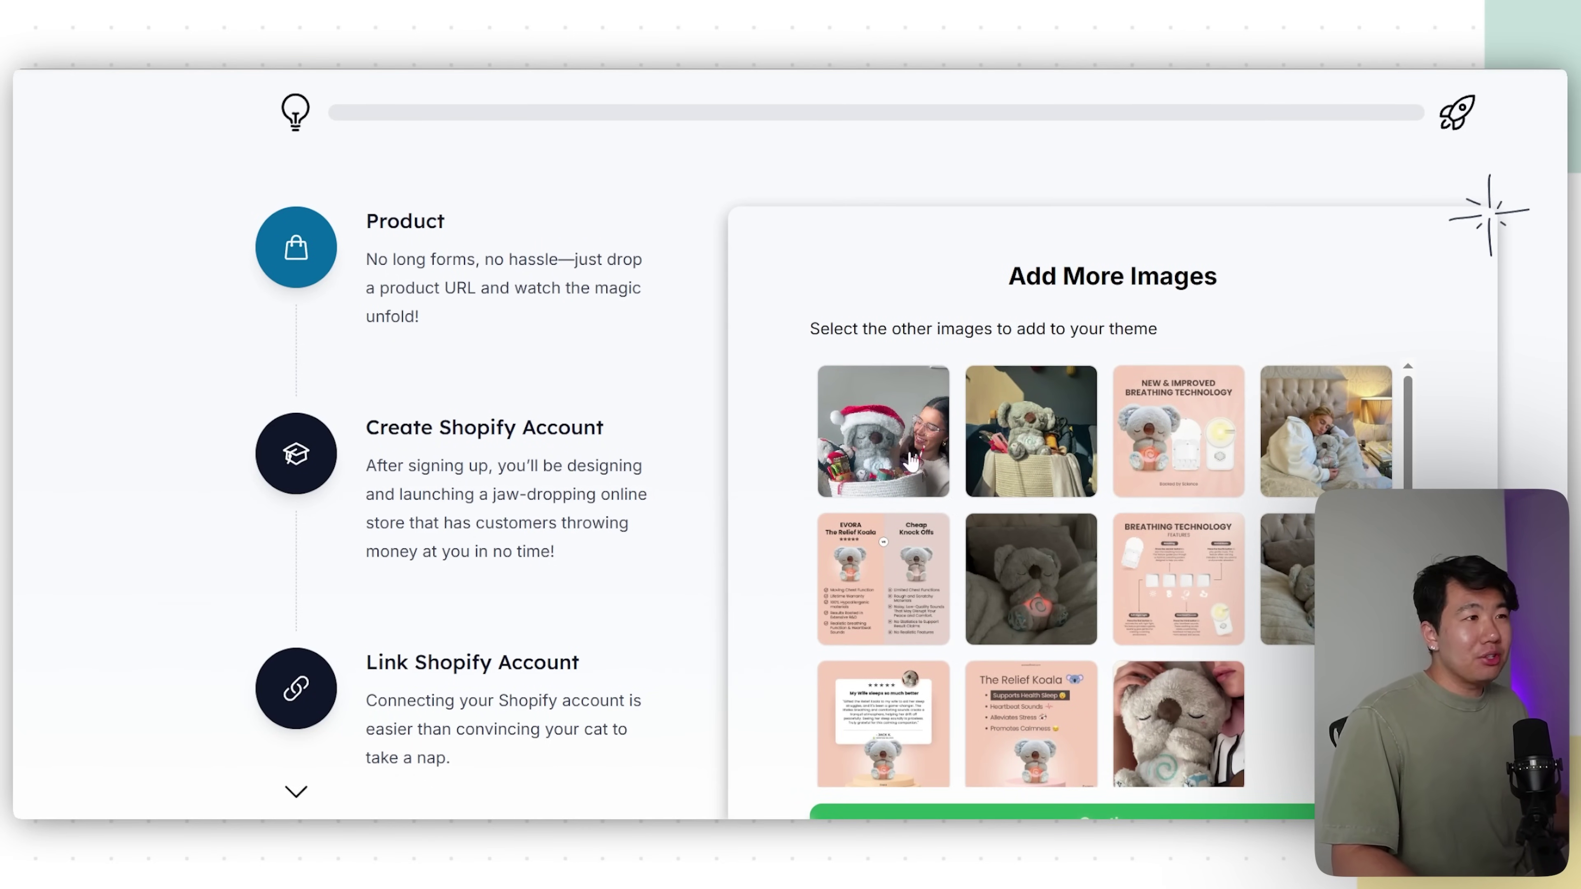
# - Add six koala photos to the theme: Christmas gift, in-a-bag, night glow, child sleeping, on-bed, close-up
pyautogui.click(887, 461)
pyautogui.click(1045, 458)
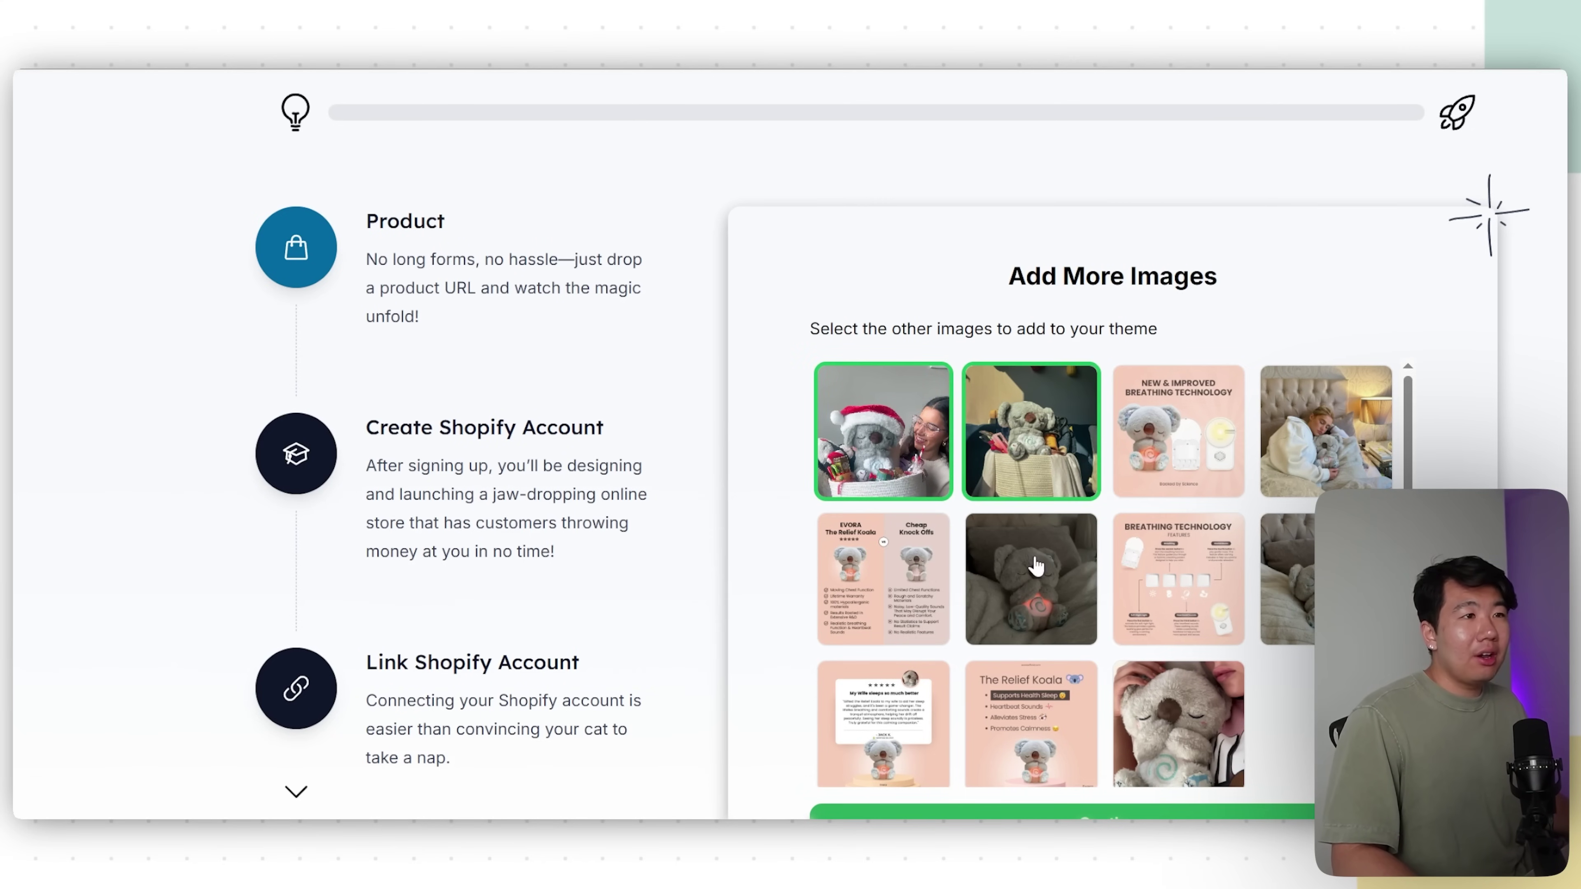
pyautogui.click(1035, 566)
pyautogui.click(1295, 443)
pyautogui.click(1301, 579)
pyautogui.click(1212, 713)
# - Add the four feature graphics, continue, and start creating the Shopify account
pyautogui.click(1177, 436)
pyautogui.click(883, 580)
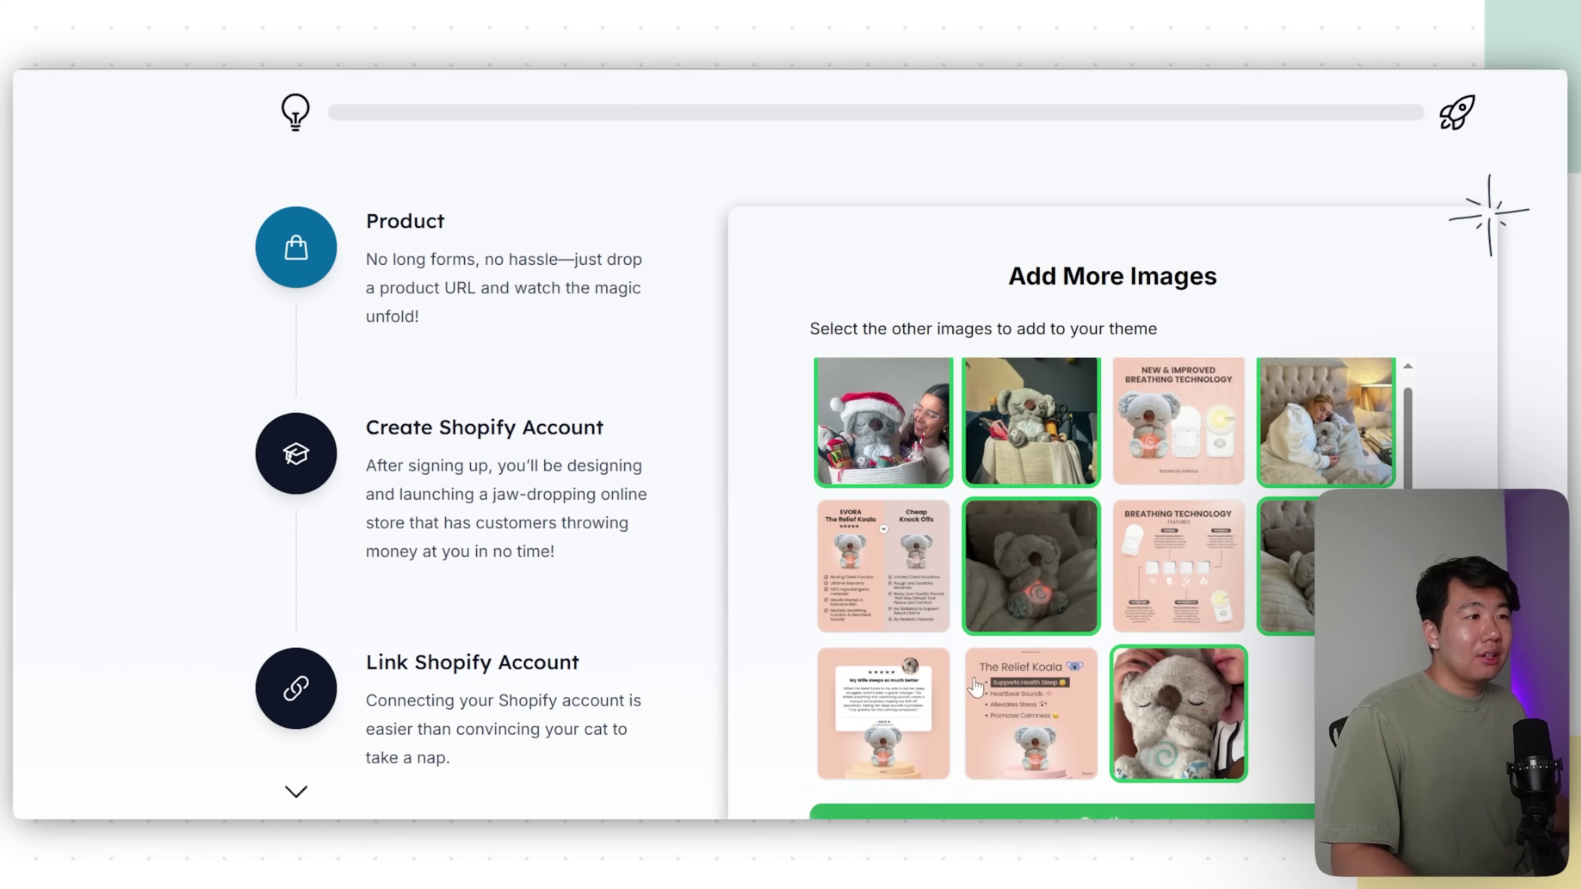
pyautogui.click(1177, 570)
pyautogui.click(1031, 716)
pyautogui.click(1087, 813)
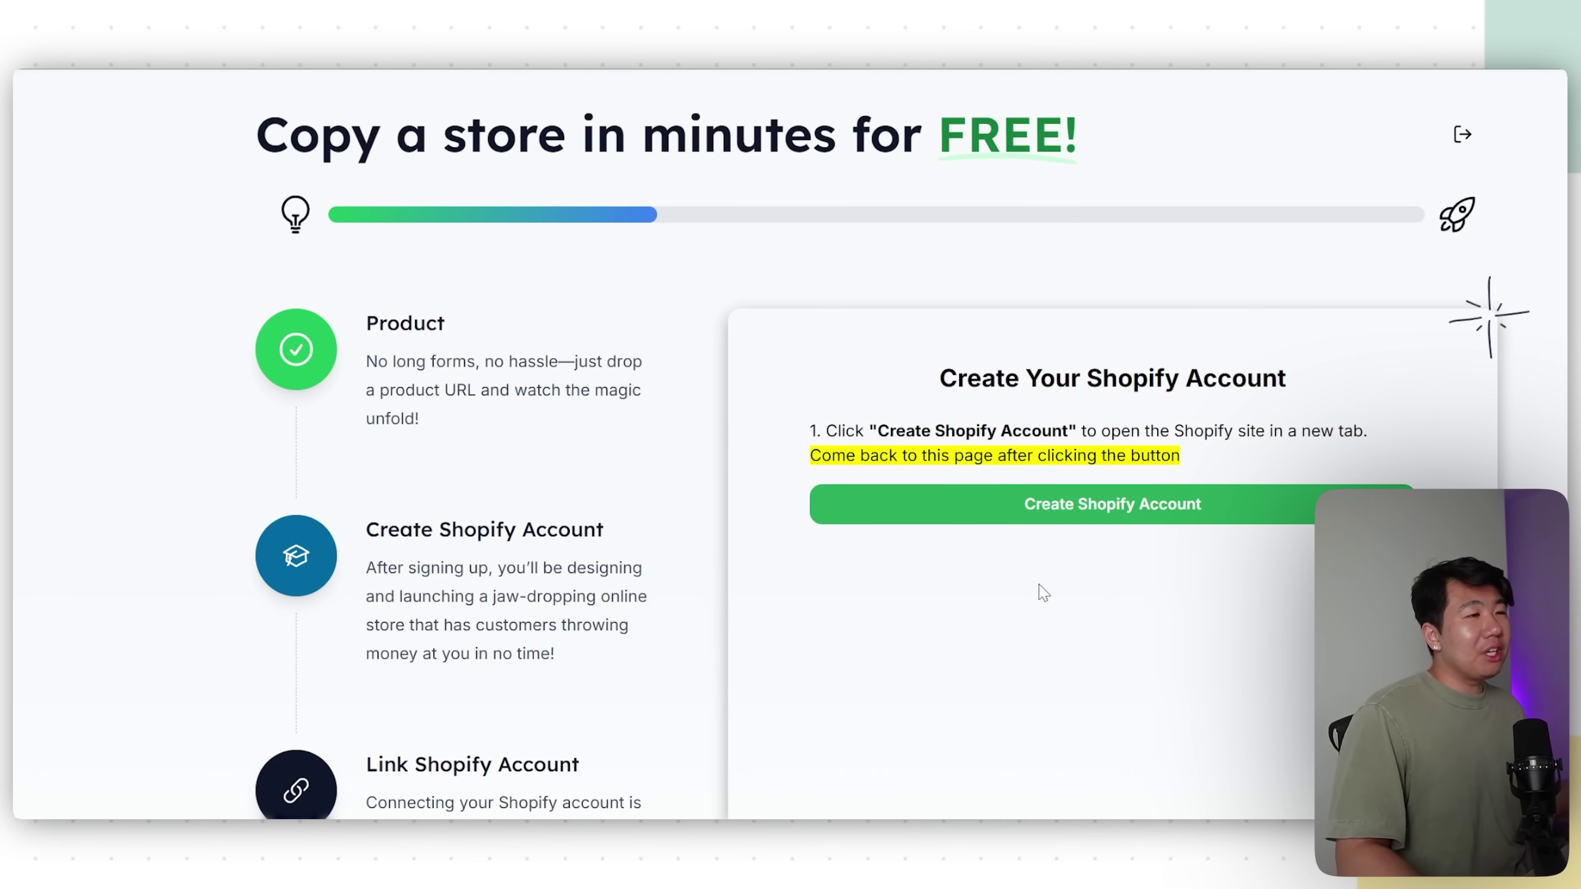
pyautogui.click(1065, 507)
# - Start the Shopify free trial with an e-mail address and skip the onboarding questions
pyautogui.click(1079, 576)
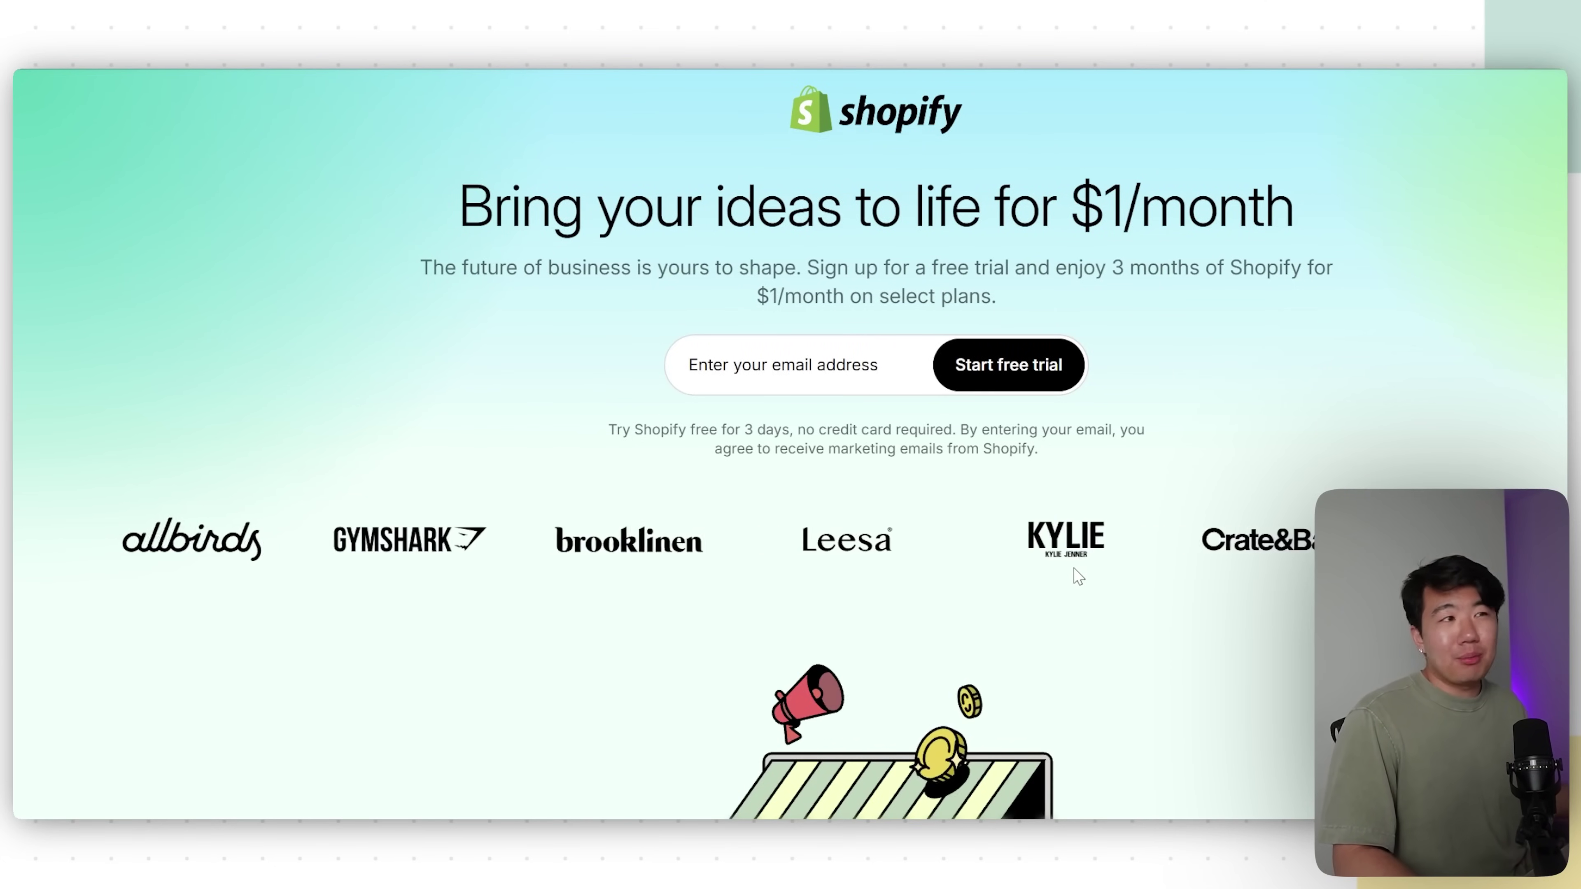
pyautogui.click(747, 367)
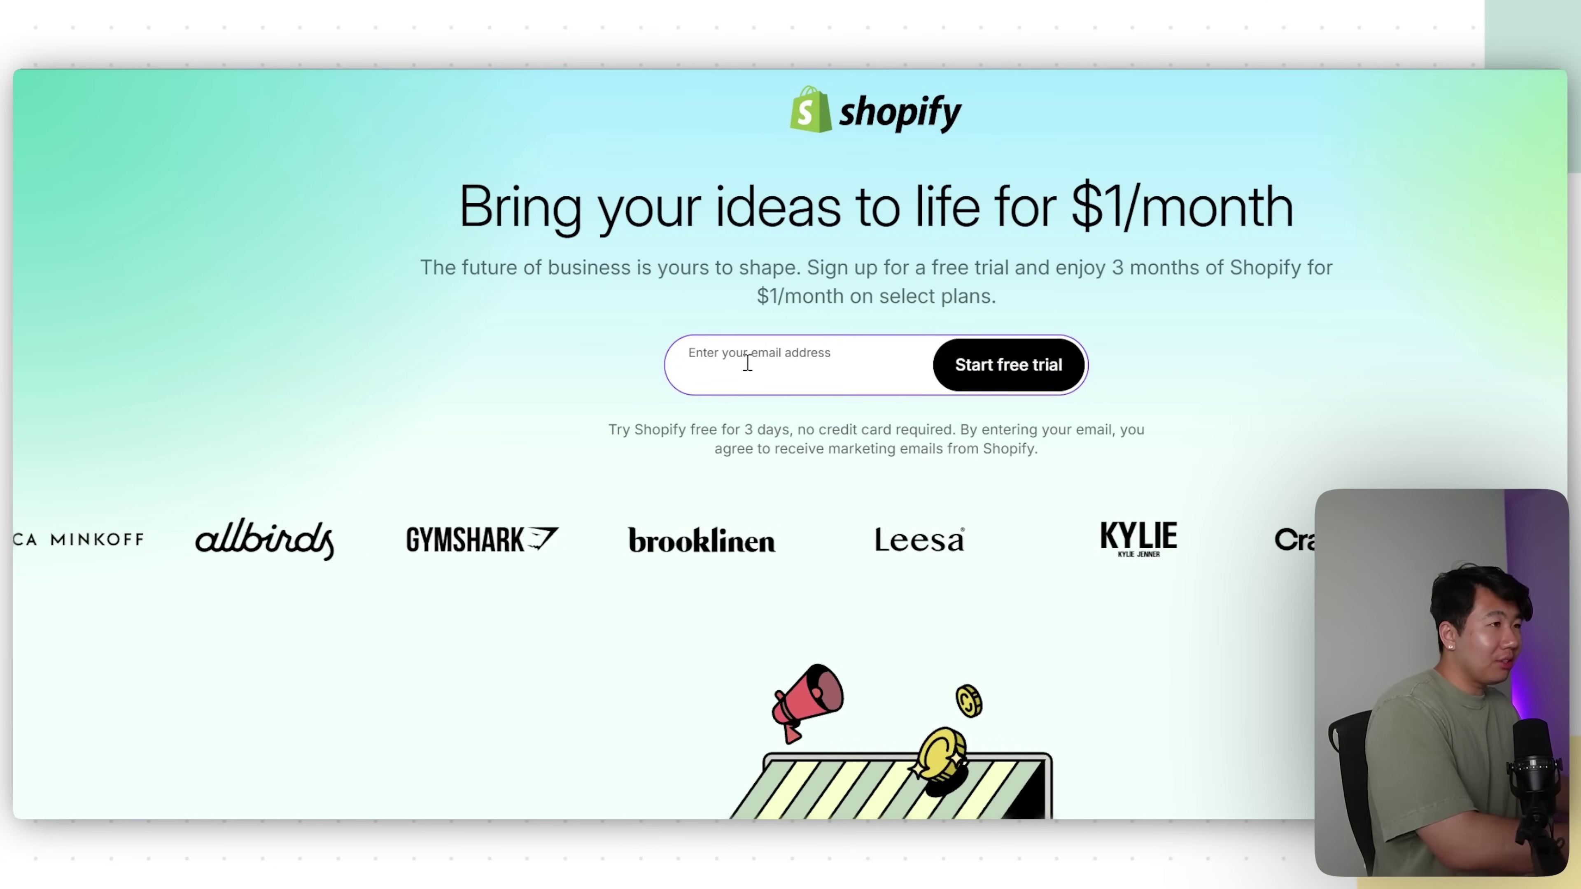
pyautogui.write('va')
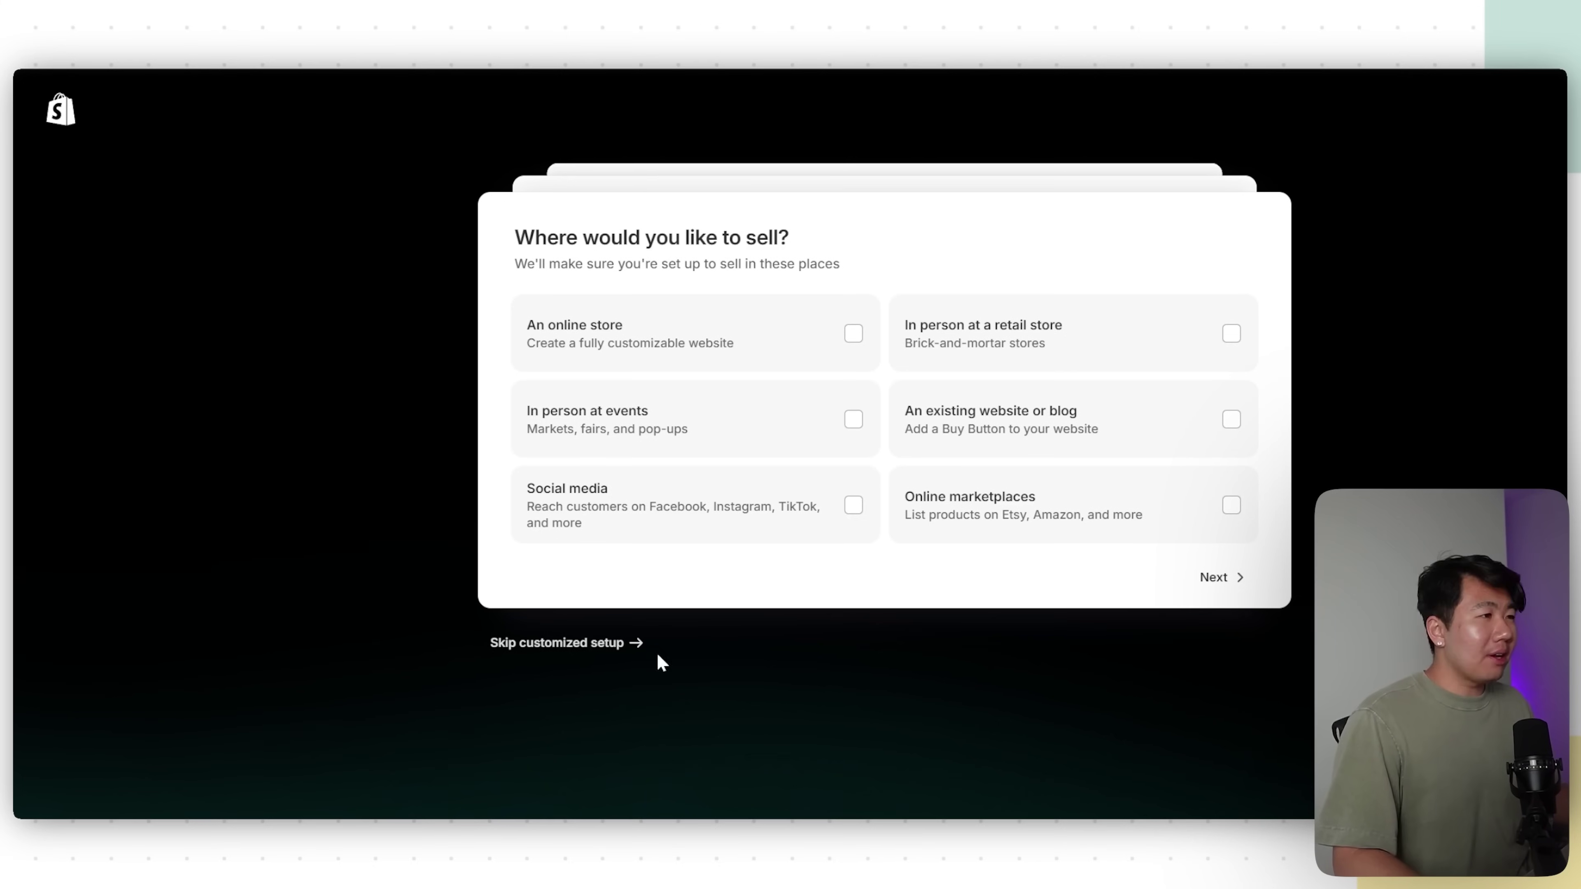
pyautogui.click(547, 644)
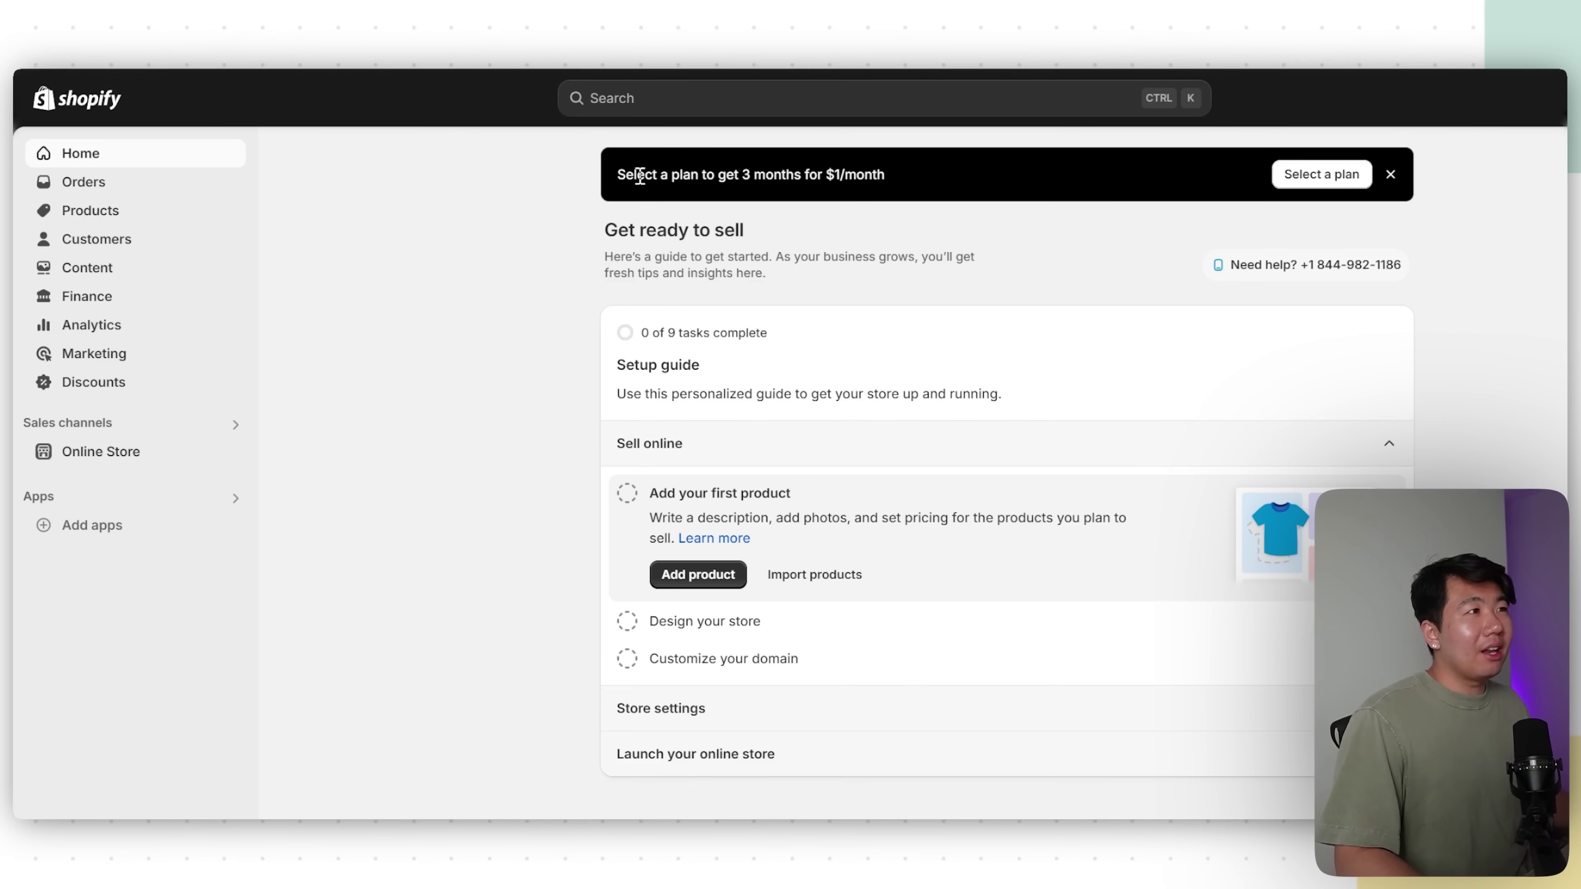
# - Review the 3 months for $1/month offer and plan list, then choose the Basic plan
pyautogui.moveTo(742, 163); pyautogui.dragTo(865, 163)
pyautogui.click(1196, 216)
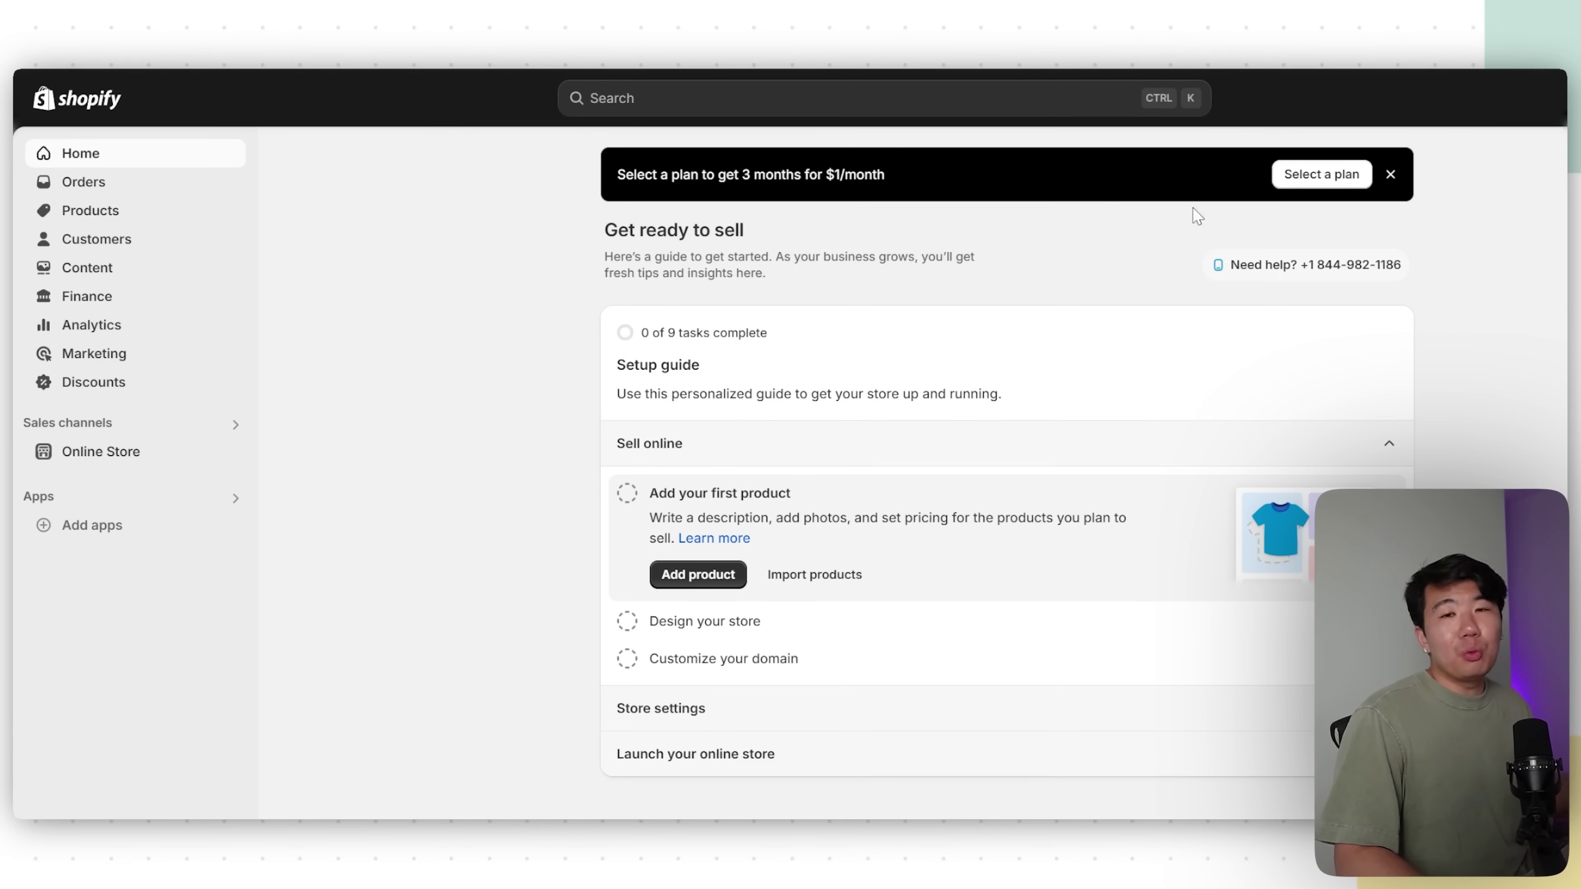
pyautogui.click(1321, 183)
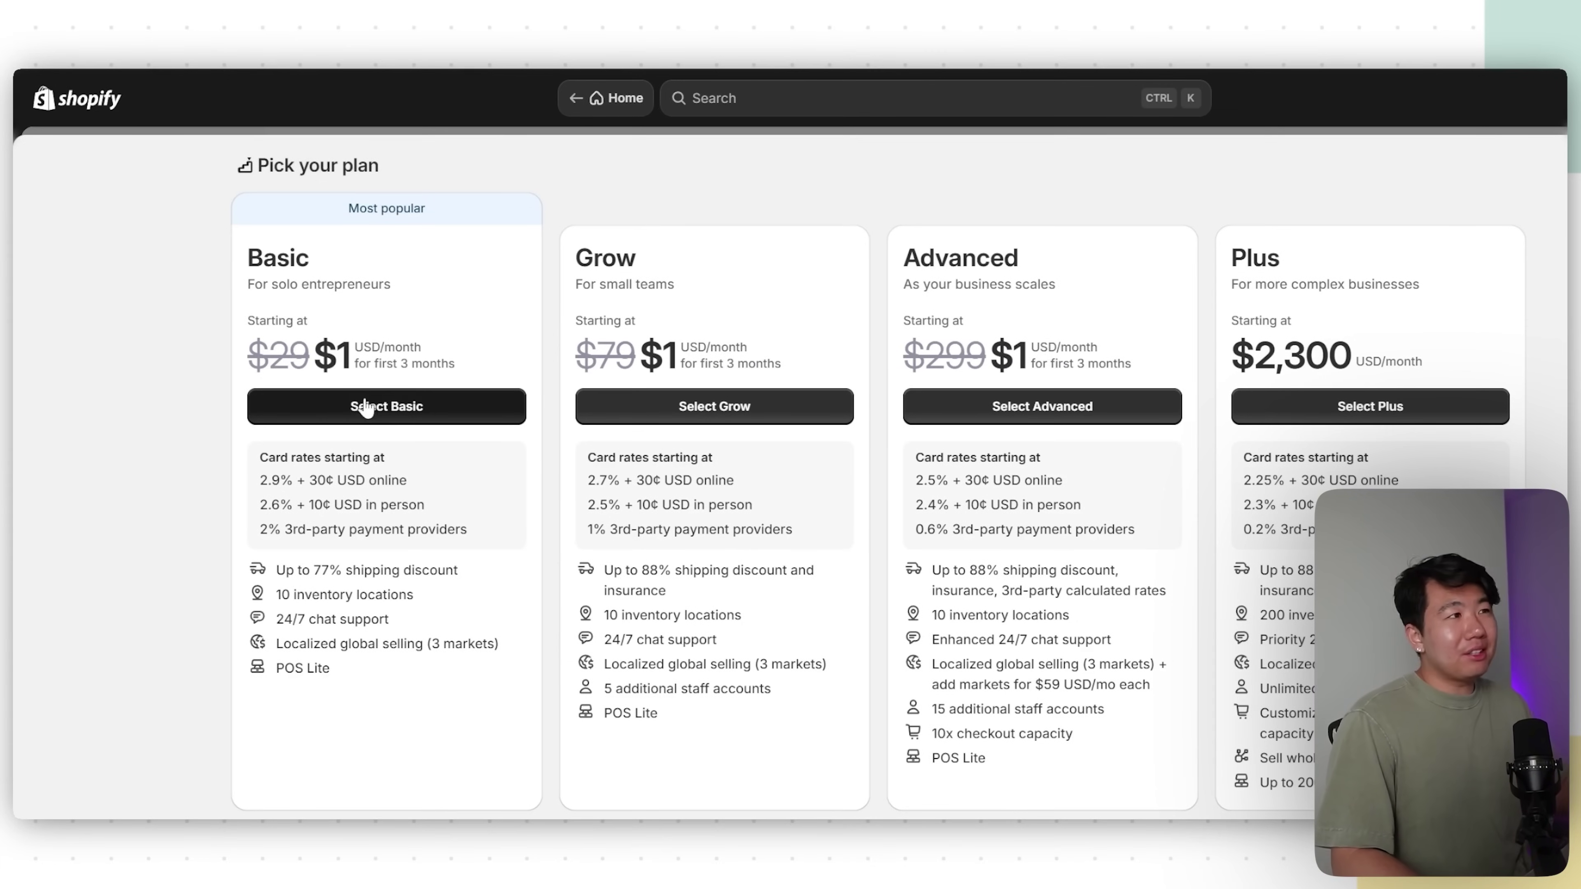
pyautogui.moveTo(591, 297); pyautogui.dragTo(641, 262)
pyautogui.moveTo(1018, 258); pyautogui.dragTo(918, 257)
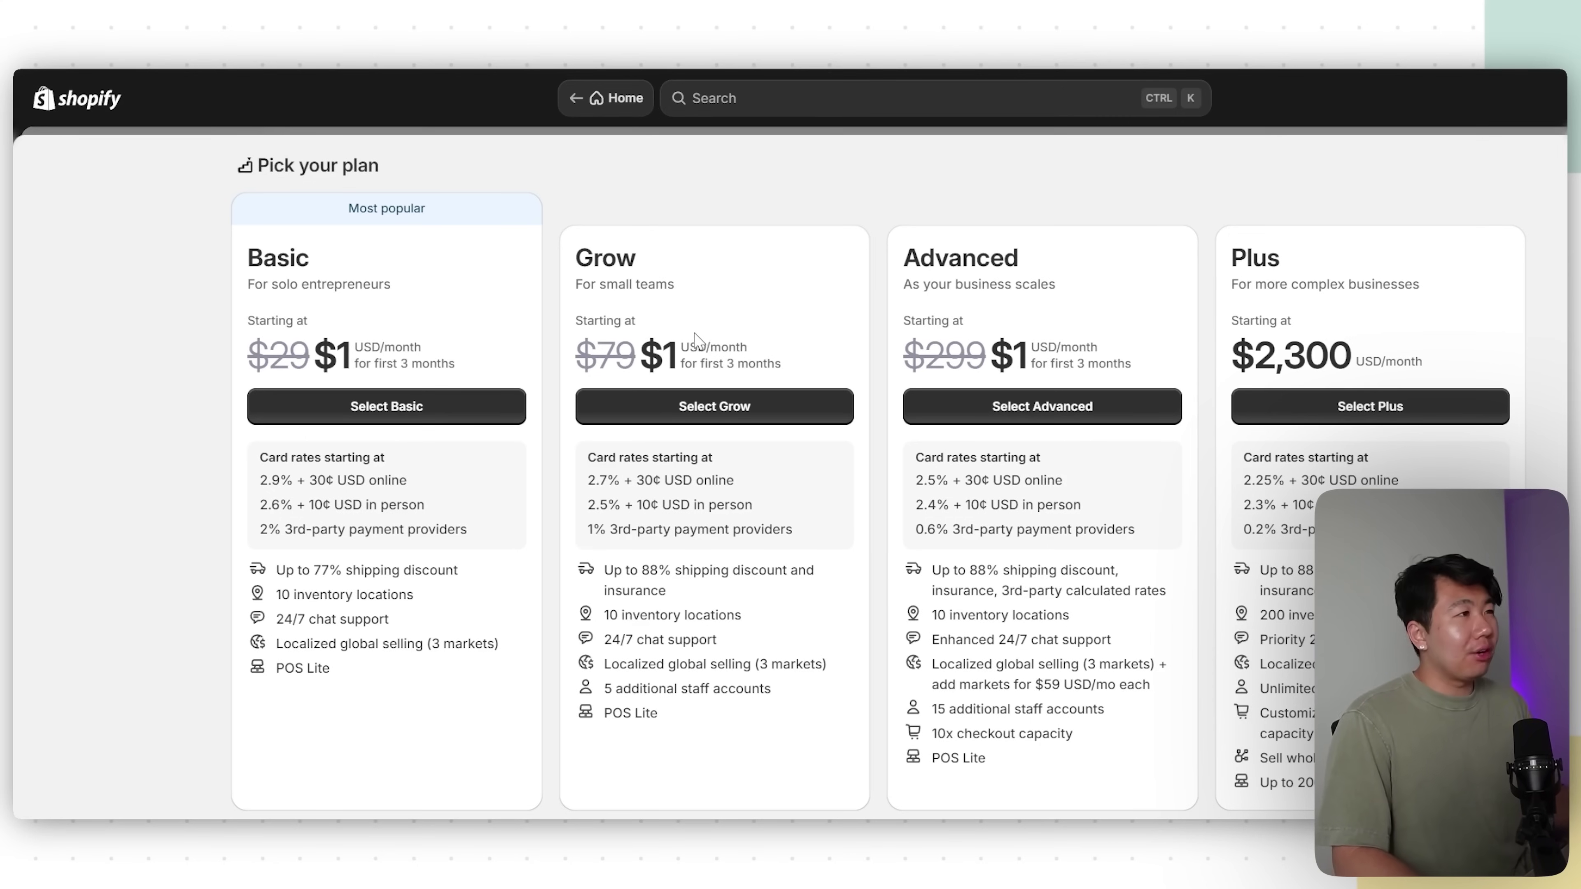
pyautogui.click(418, 417)
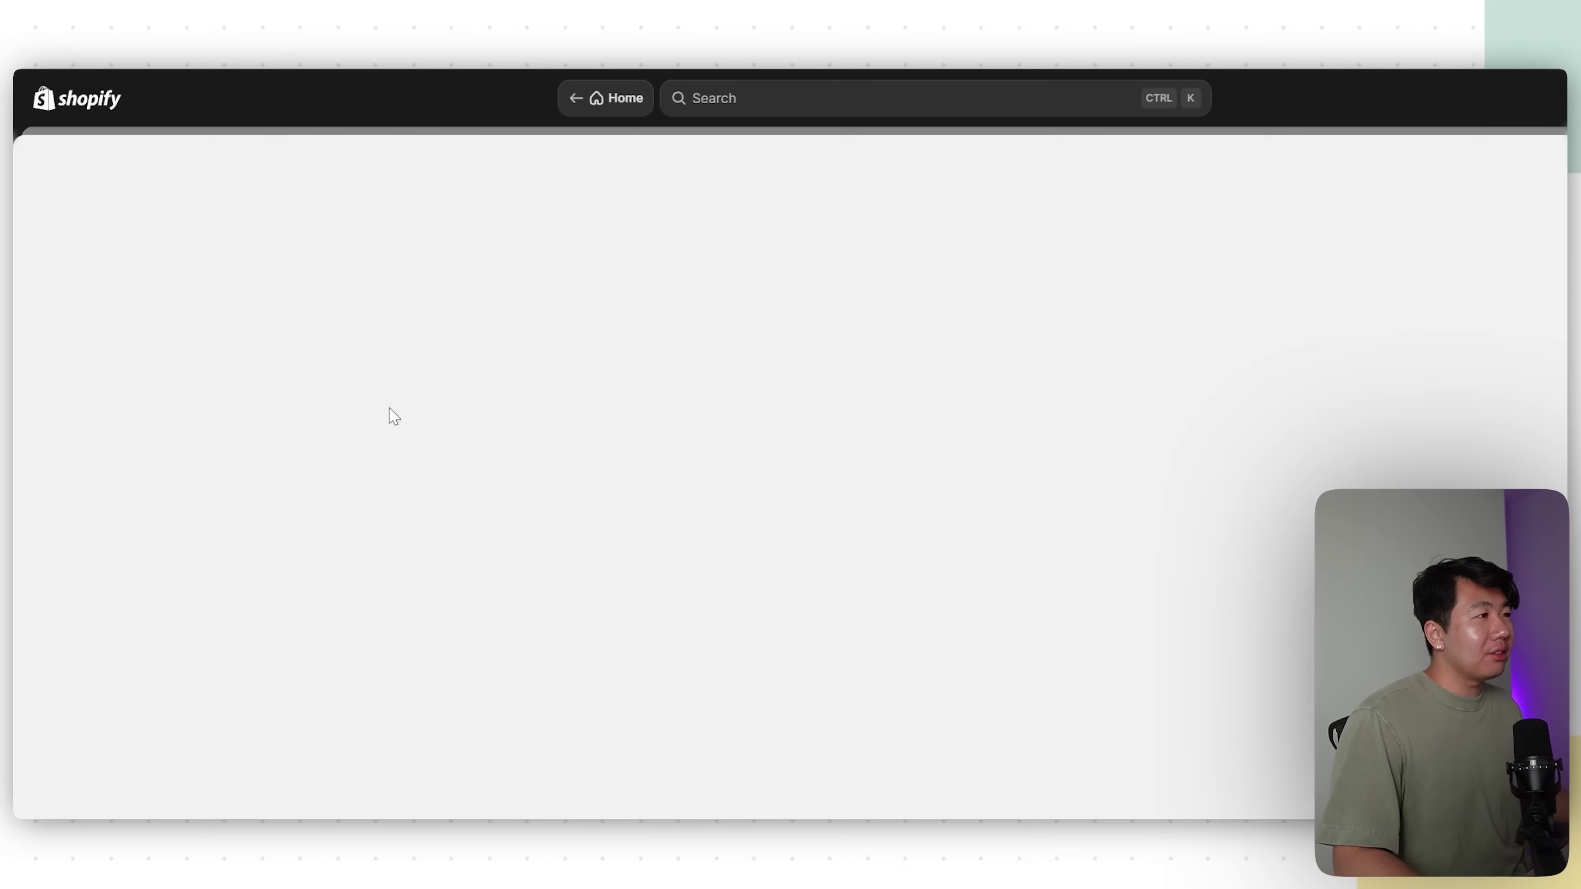
# - Enter the cardholder's first and last name and card details, then subscribe for $1.00
pyautogui.write('Andrew')
pyautogui.press('Tab')
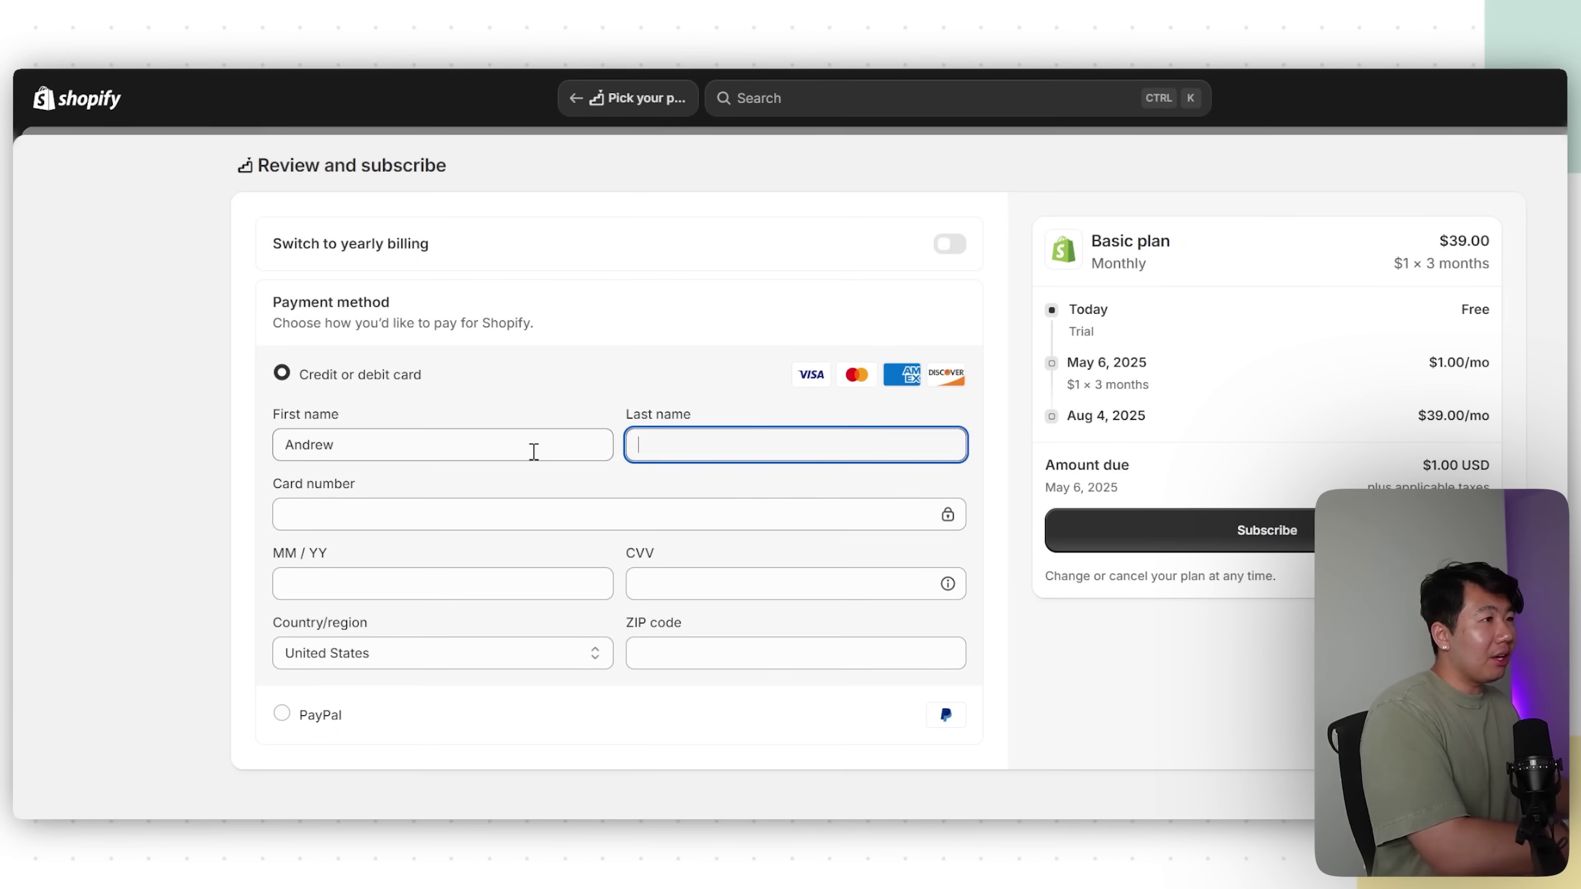
pyautogui.write('Yu')
pyautogui.press('Tab')
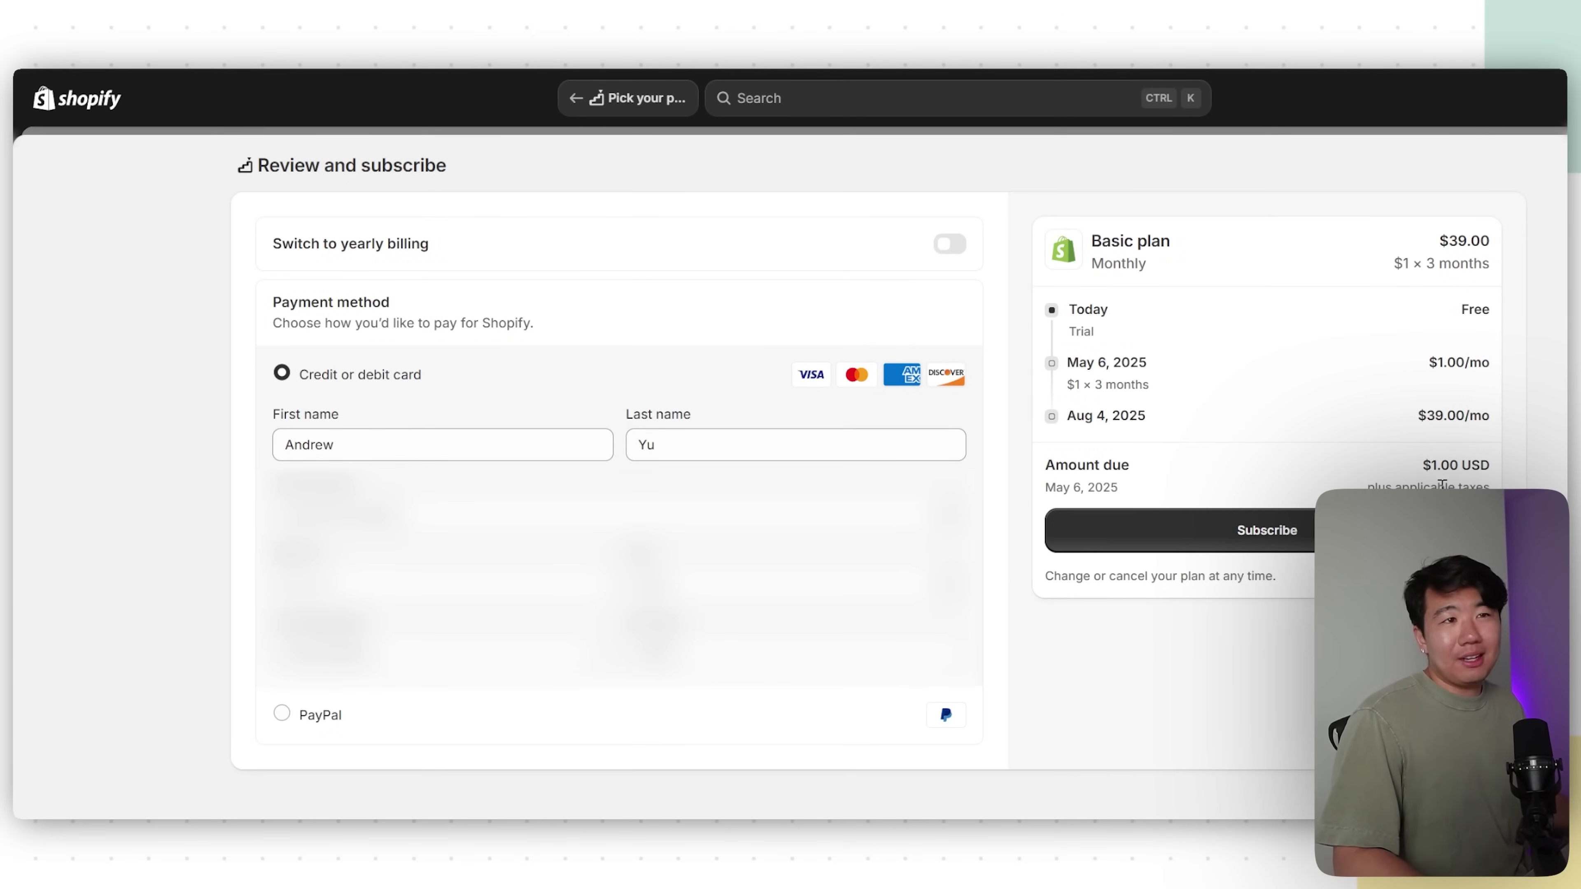
pyautogui.moveTo(1429, 463); pyautogui.dragTo(1490, 465)
pyautogui.moveTo(1387, 263); pyautogui.dragTo(1492, 264)
pyautogui.click(1344, 358)
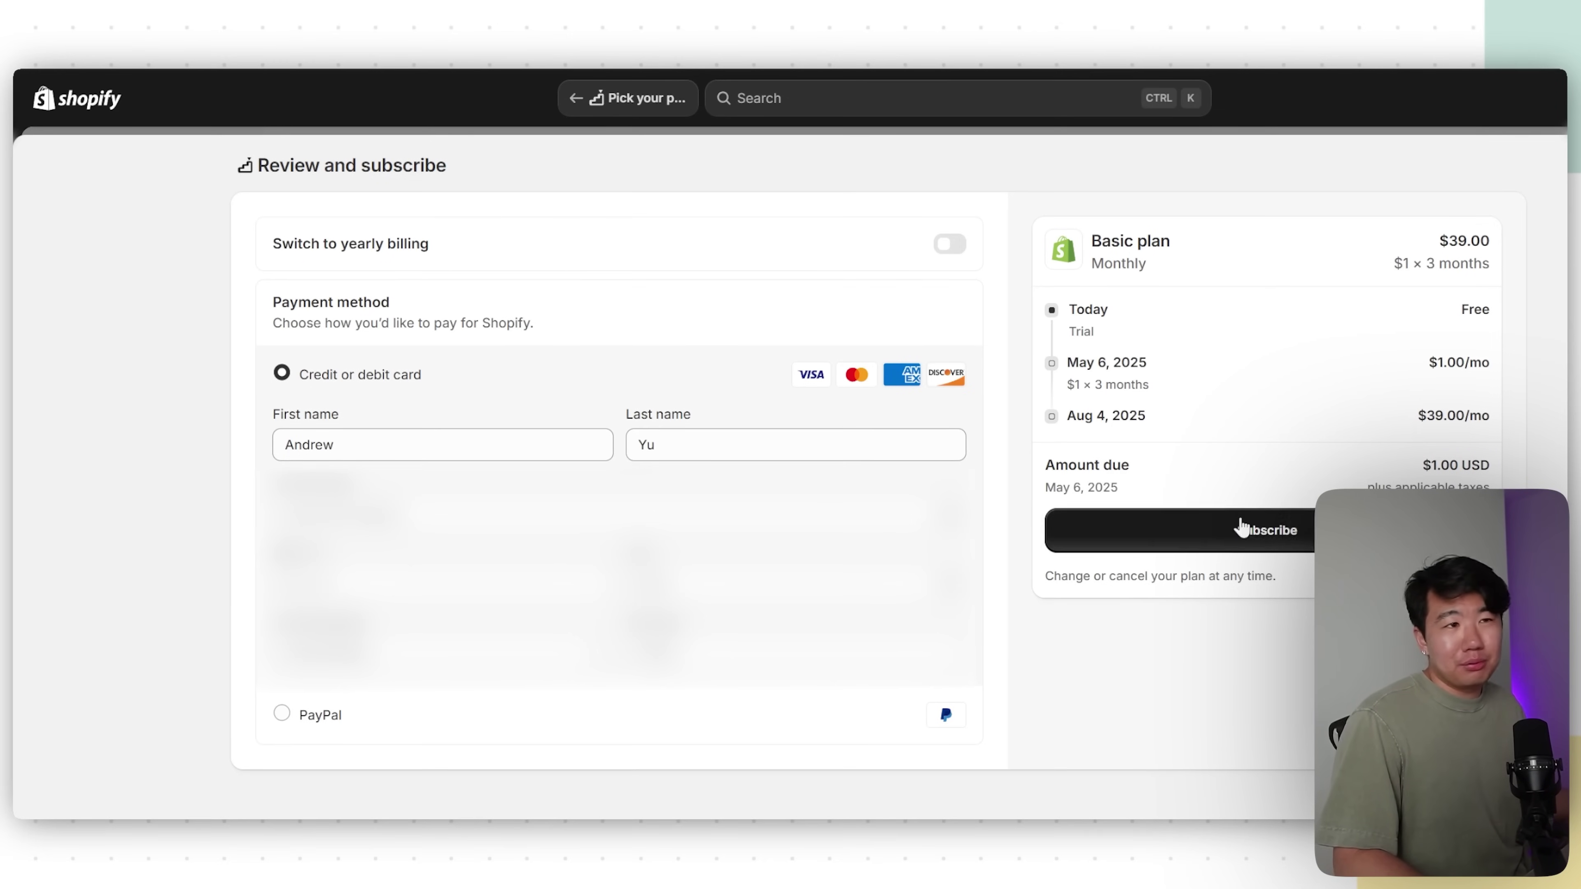
pyautogui.click(1279, 552)
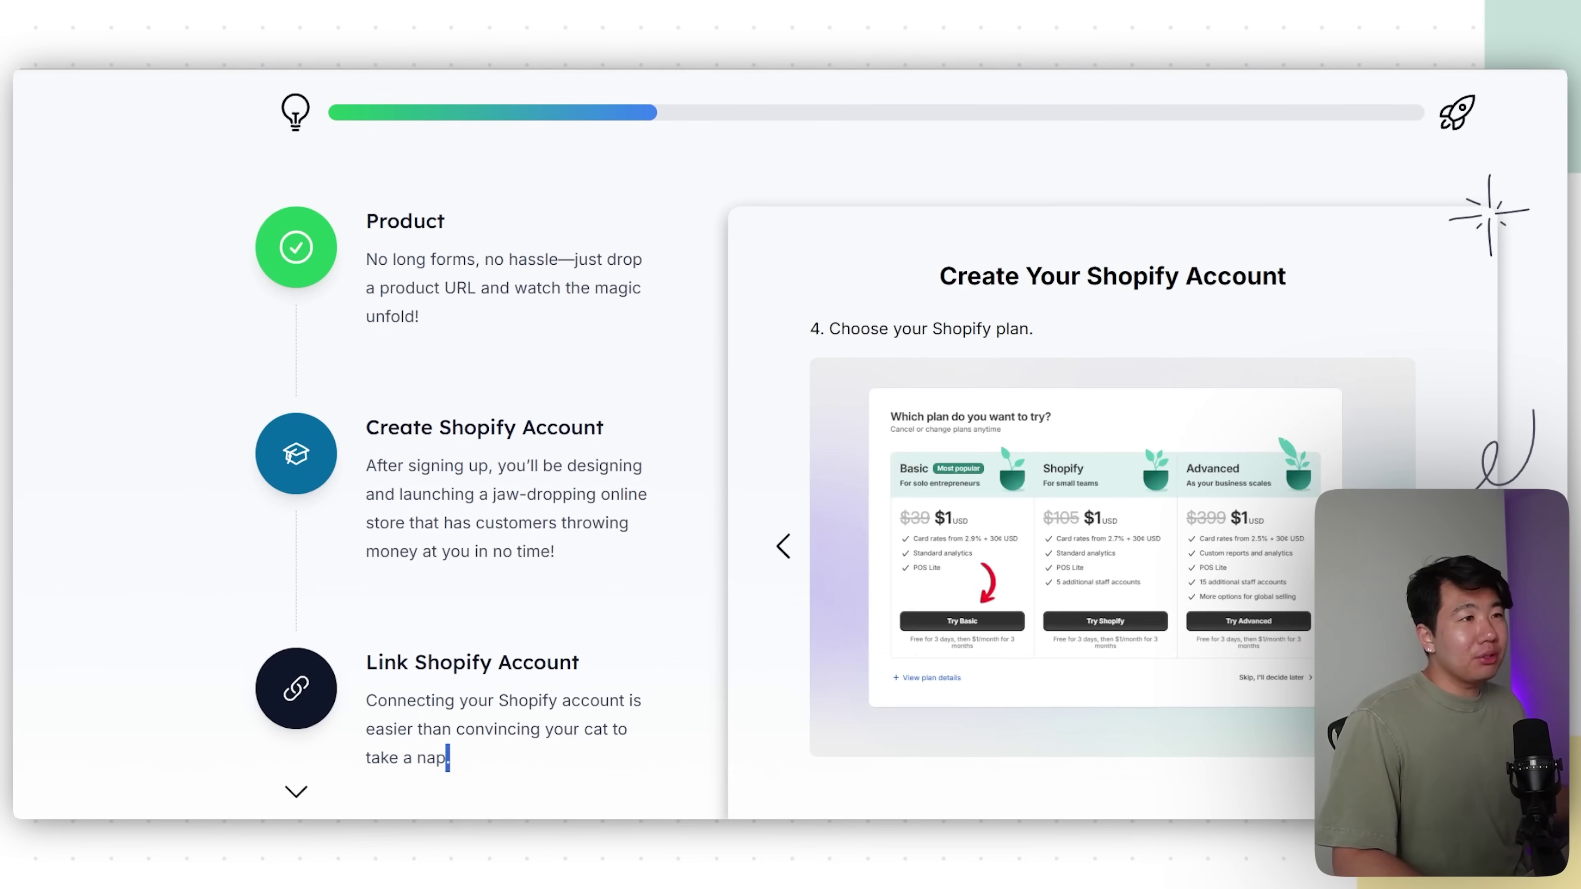
# - Copy the new store's admin URL from Shopify and submit it in LaunchYourStore's Store URL field
pyautogui.click(1105, 396)
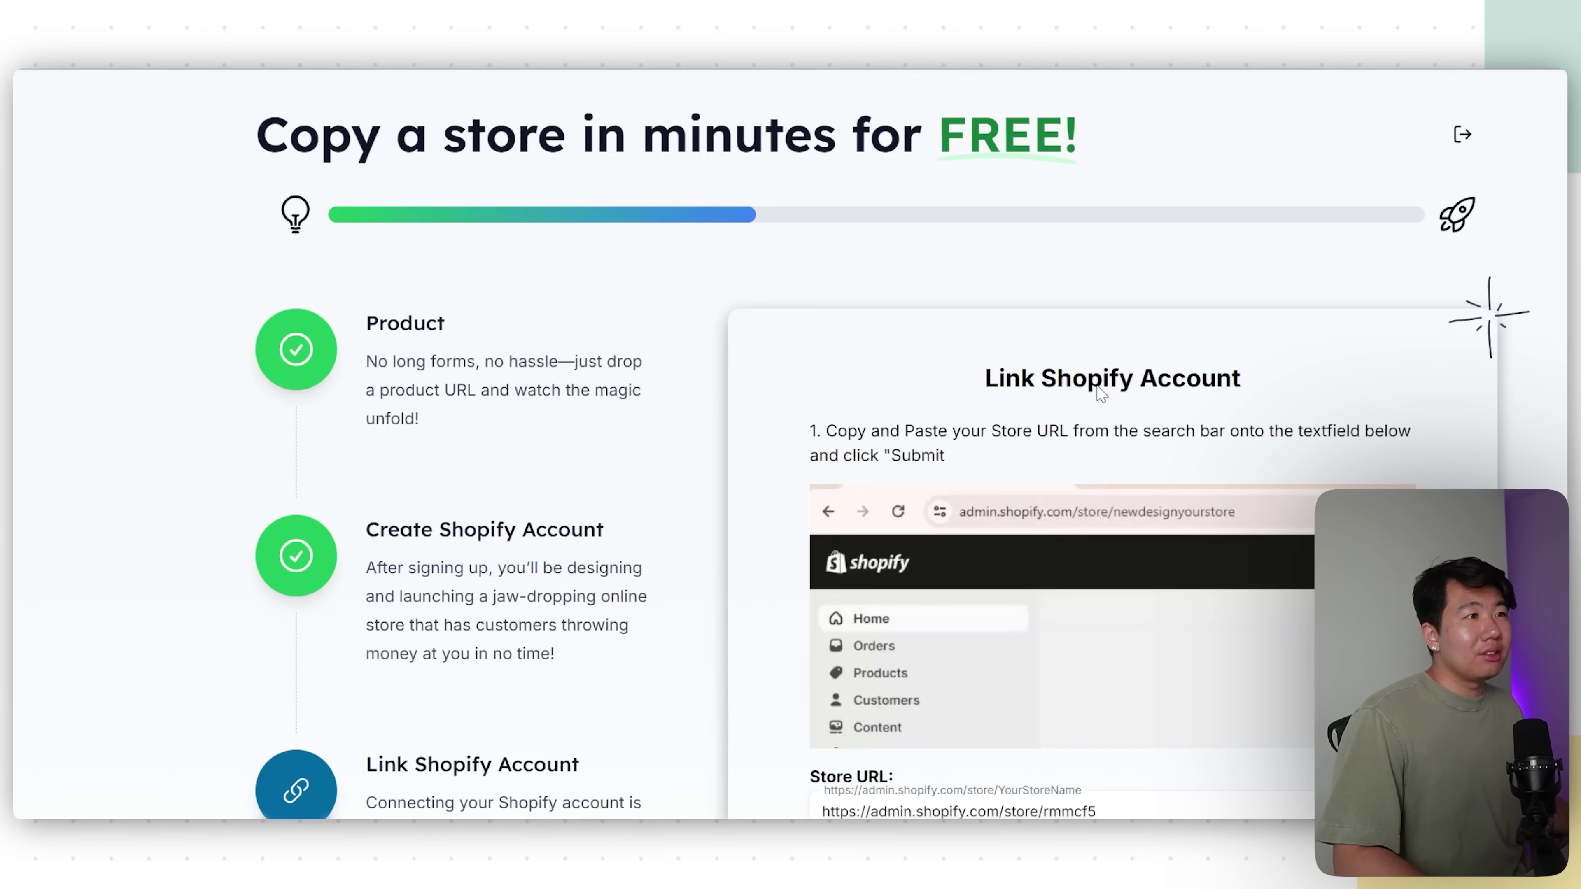
pyautogui.scroll(-2, 1128, 509)
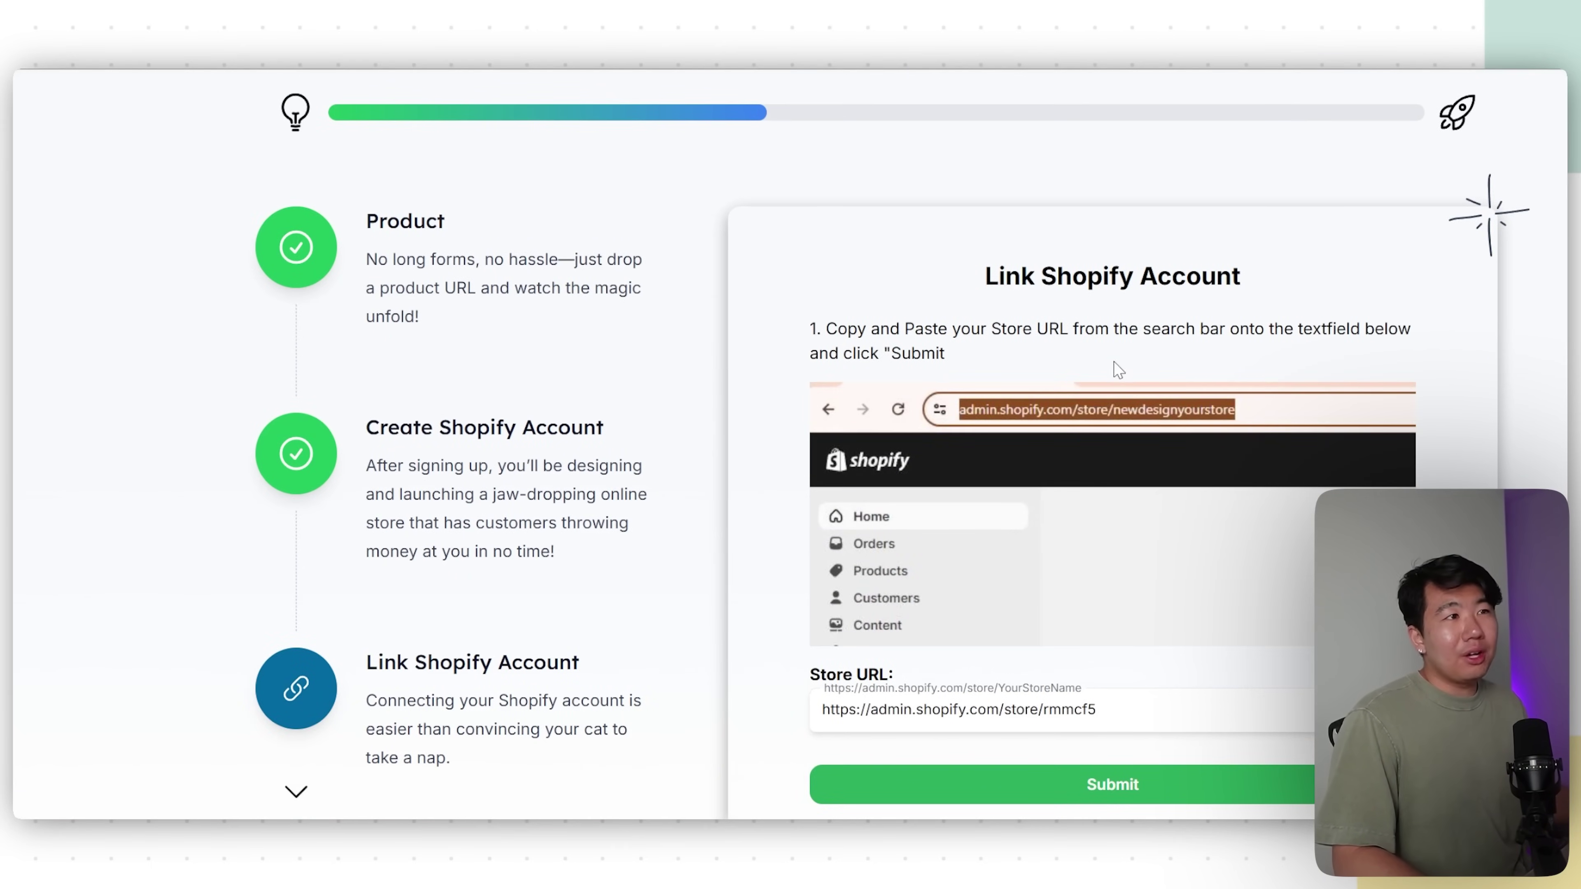
pyautogui.hotkey('alt', 'Tab')
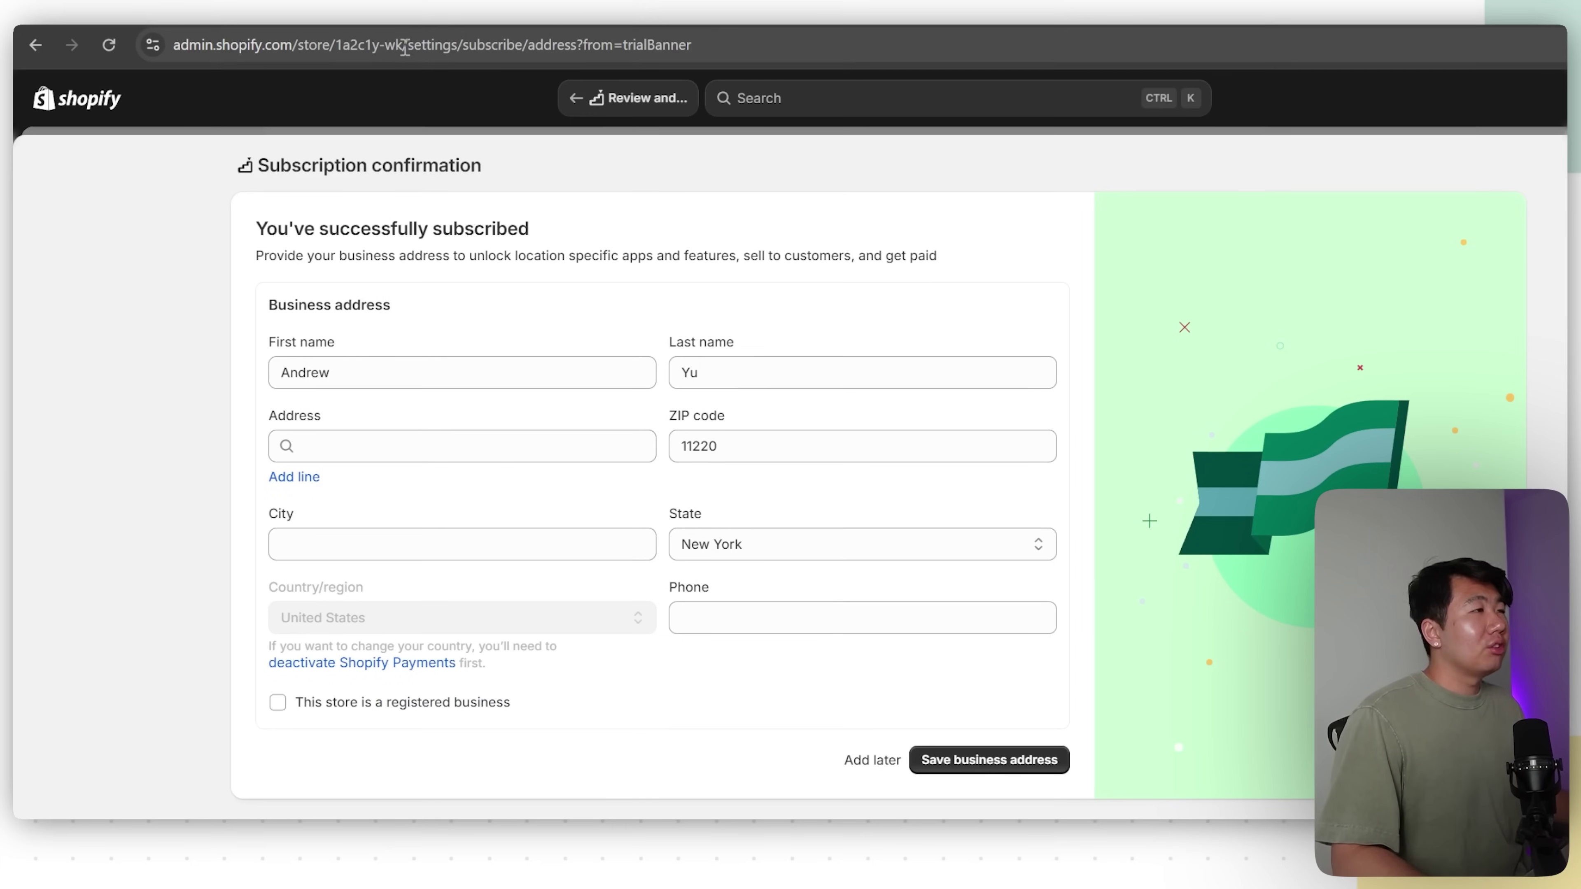
pyautogui.moveTo(404, 47); pyautogui.dragTo(174, 46)
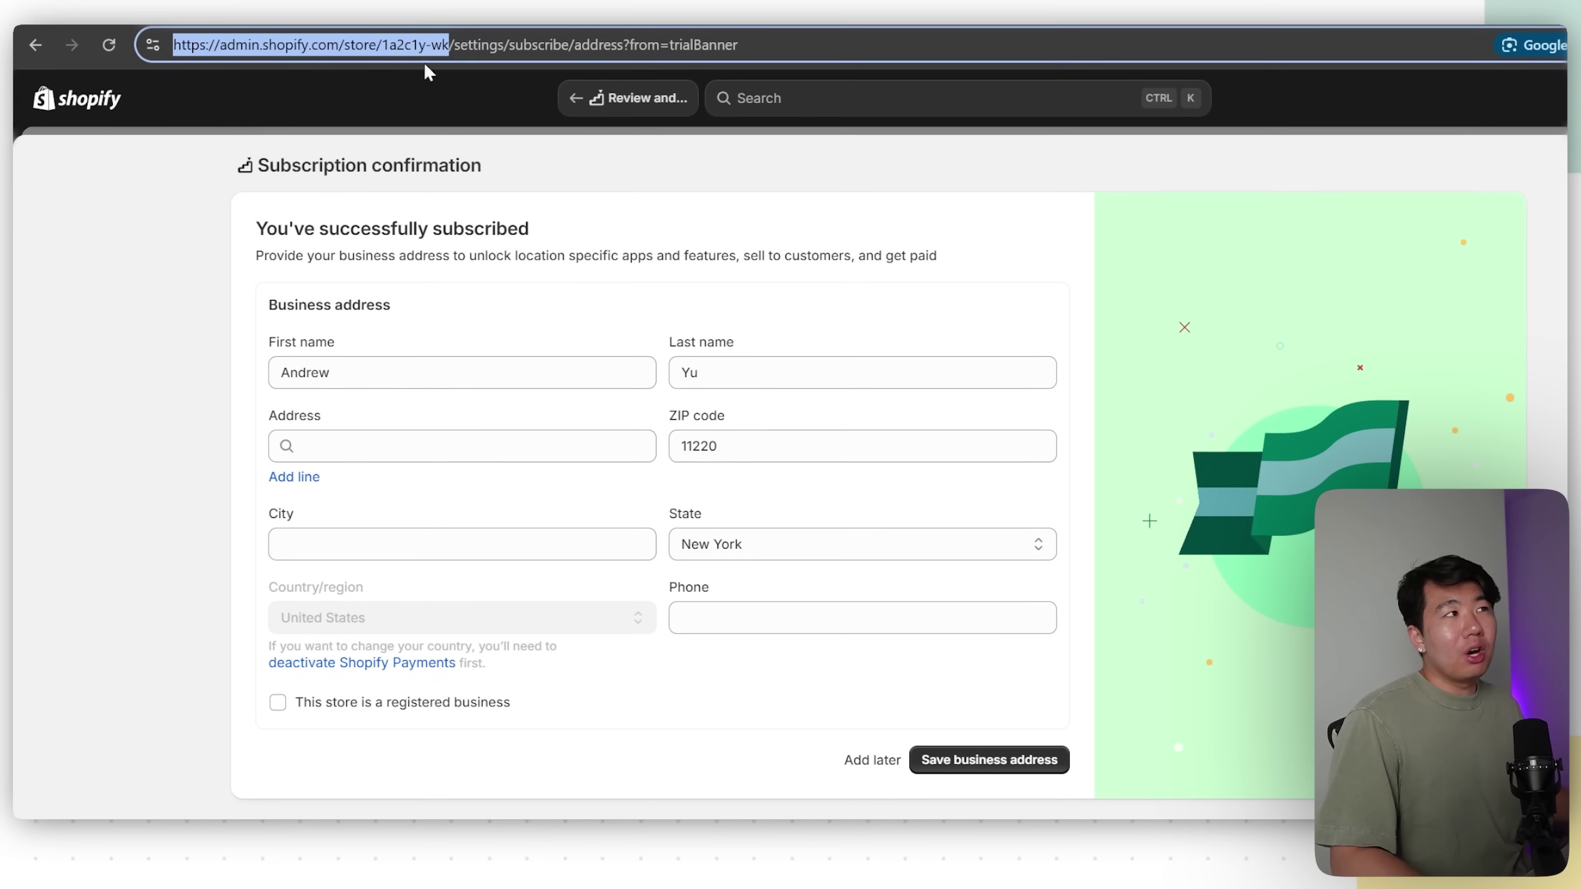
pyautogui.hotkey('ctrl', 'c')
pyautogui.hotkey('alt', 'Tab')
pyautogui.click(1042, 710)
pyautogui.hotkey('ctrl', 'a')
pyautogui.hotkey('ctrl', 'v')
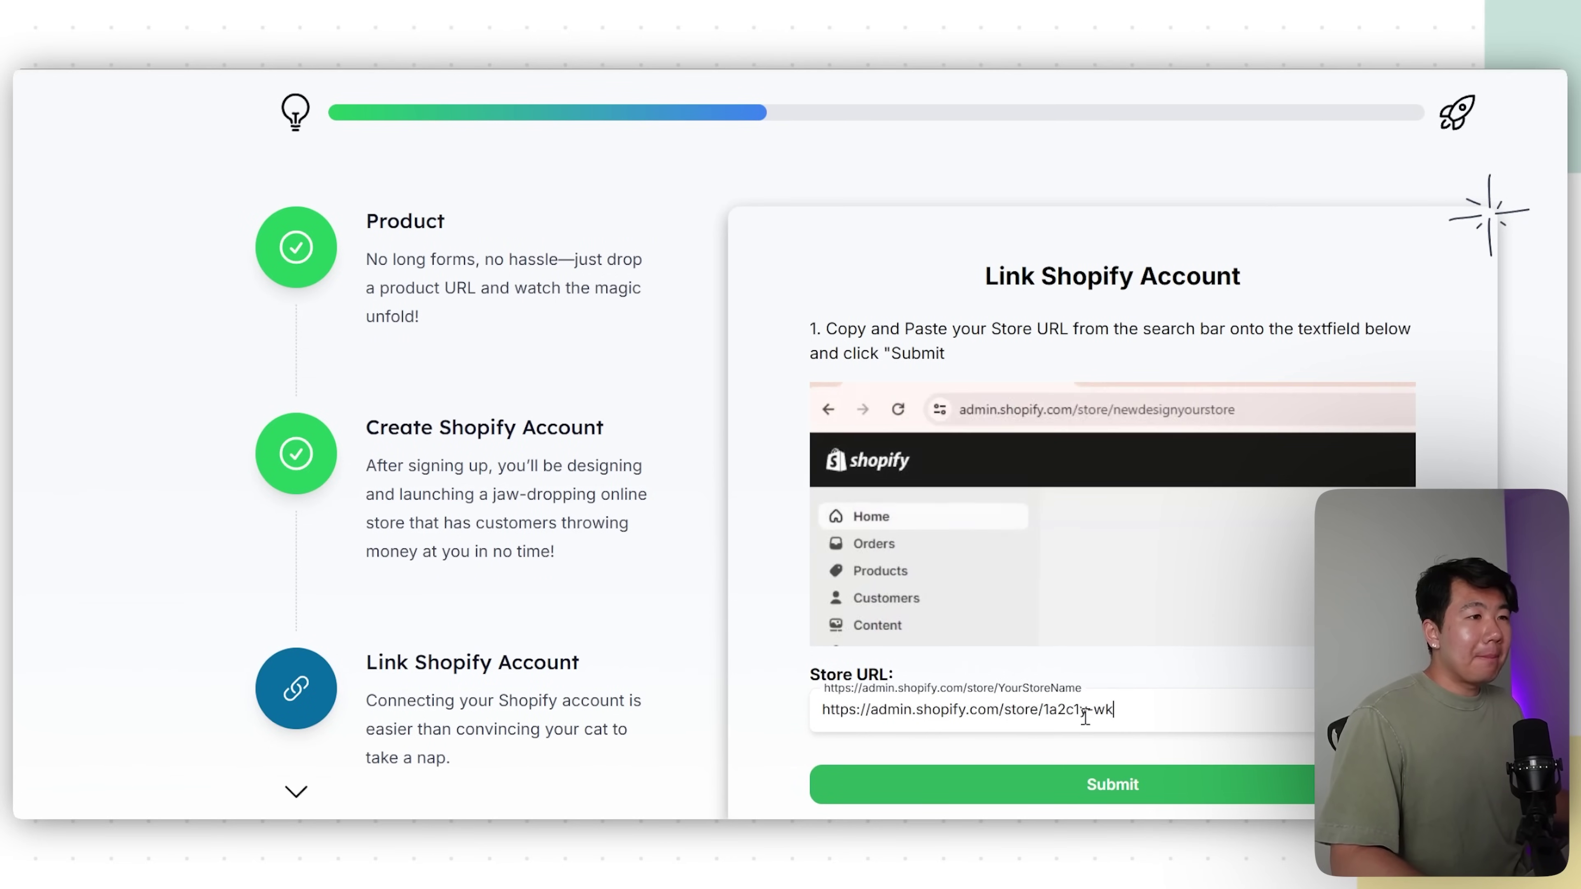
pyautogui.click(1120, 783)
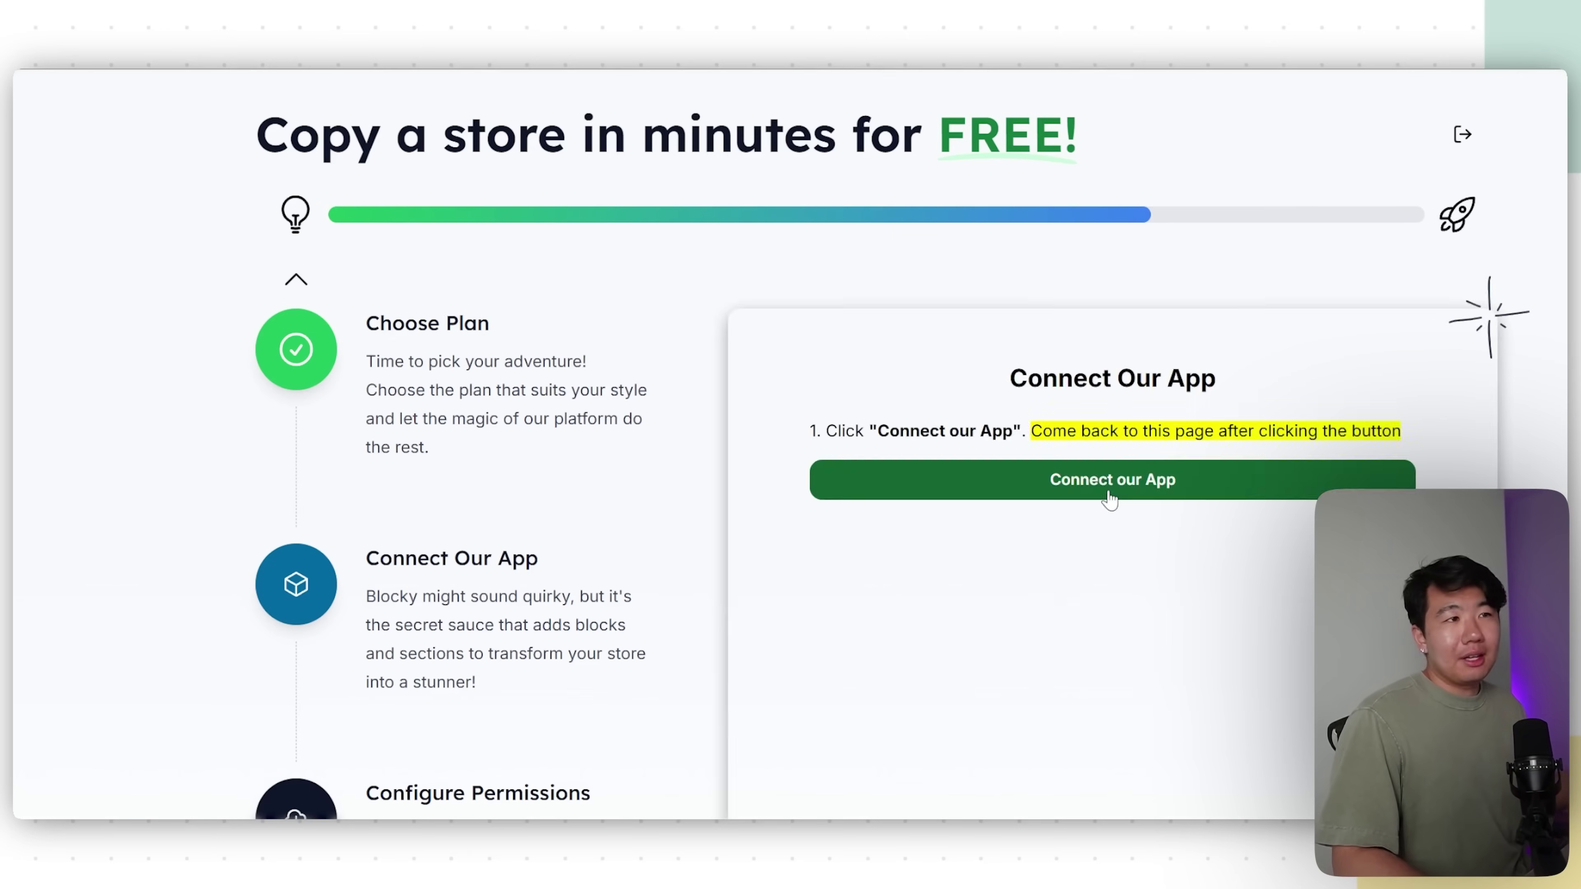
# - Install the Blocky app and approve its $29.99 monthly subscription with a 3-day free trial
pyautogui.click(1108, 485)
pyautogui.click(1271, 537)
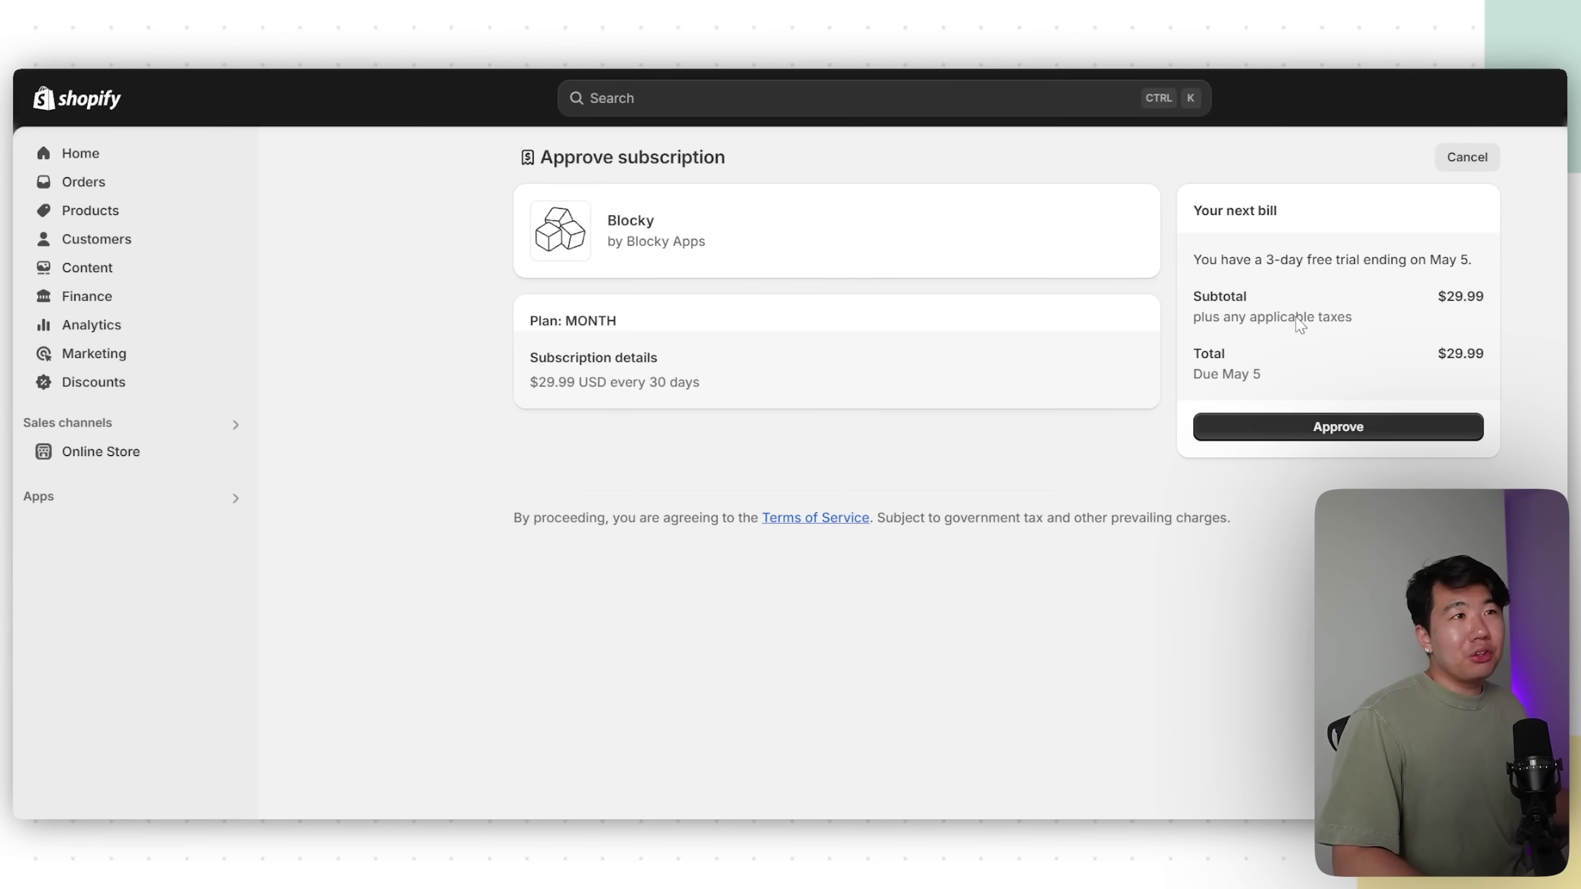
pyautogui.moveTo(1311, 259); pyautogui.dragTo(1206, 258)
pyautogui.click(1323, 257)
pyautogui.click(1347, 433)
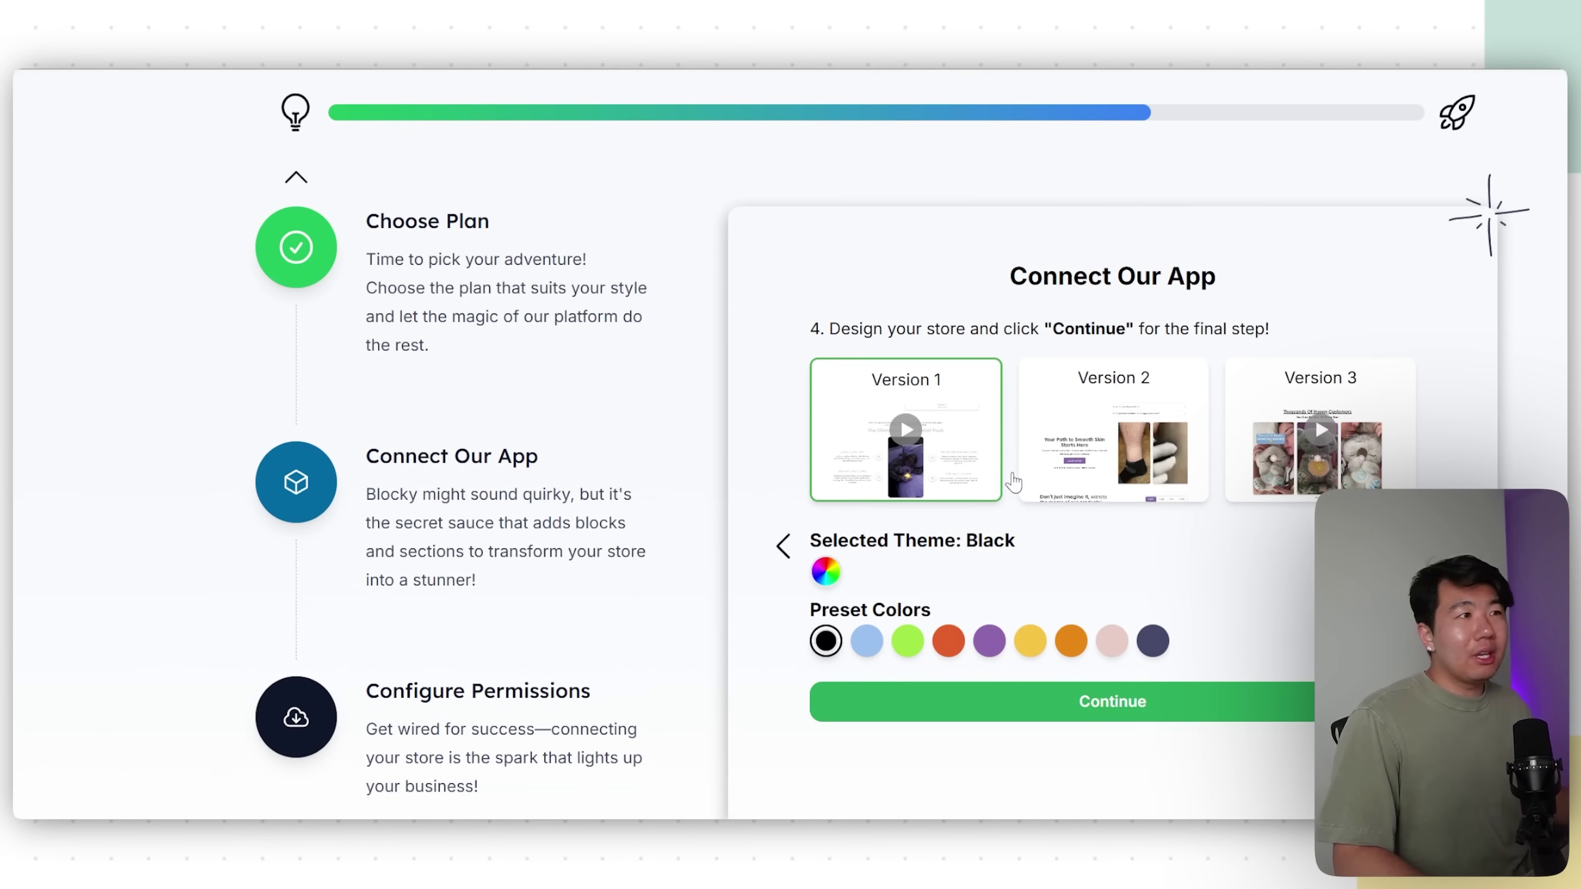
# - Choose the Version 3 store design with the Blush Pink colour and a custom shade
pyautogui.click(1335, 467)
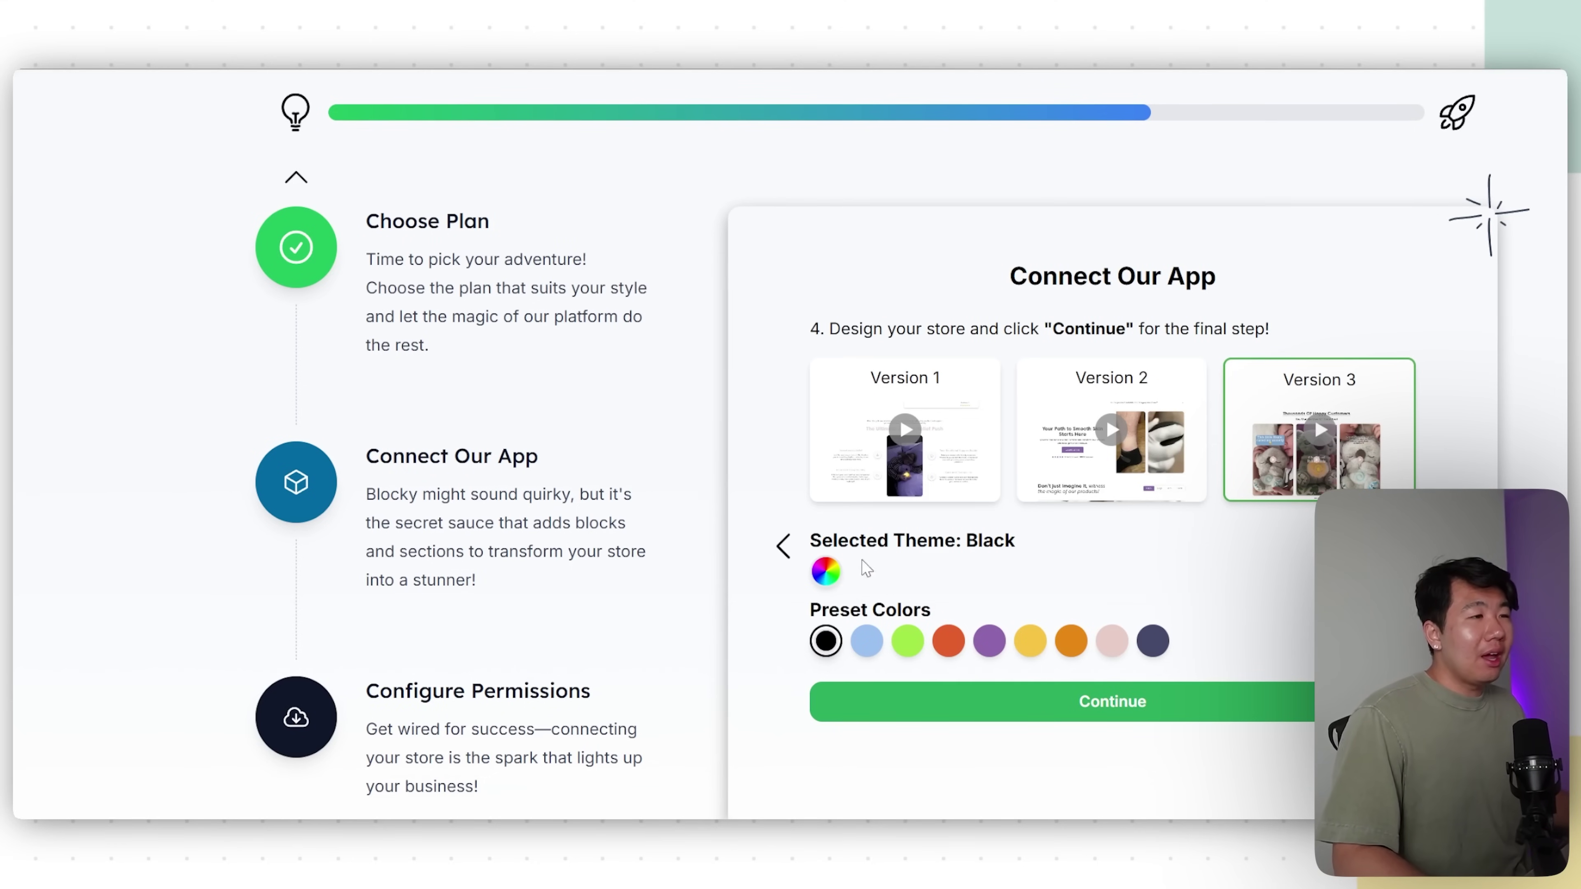
pyautogui.click(1112, 641)
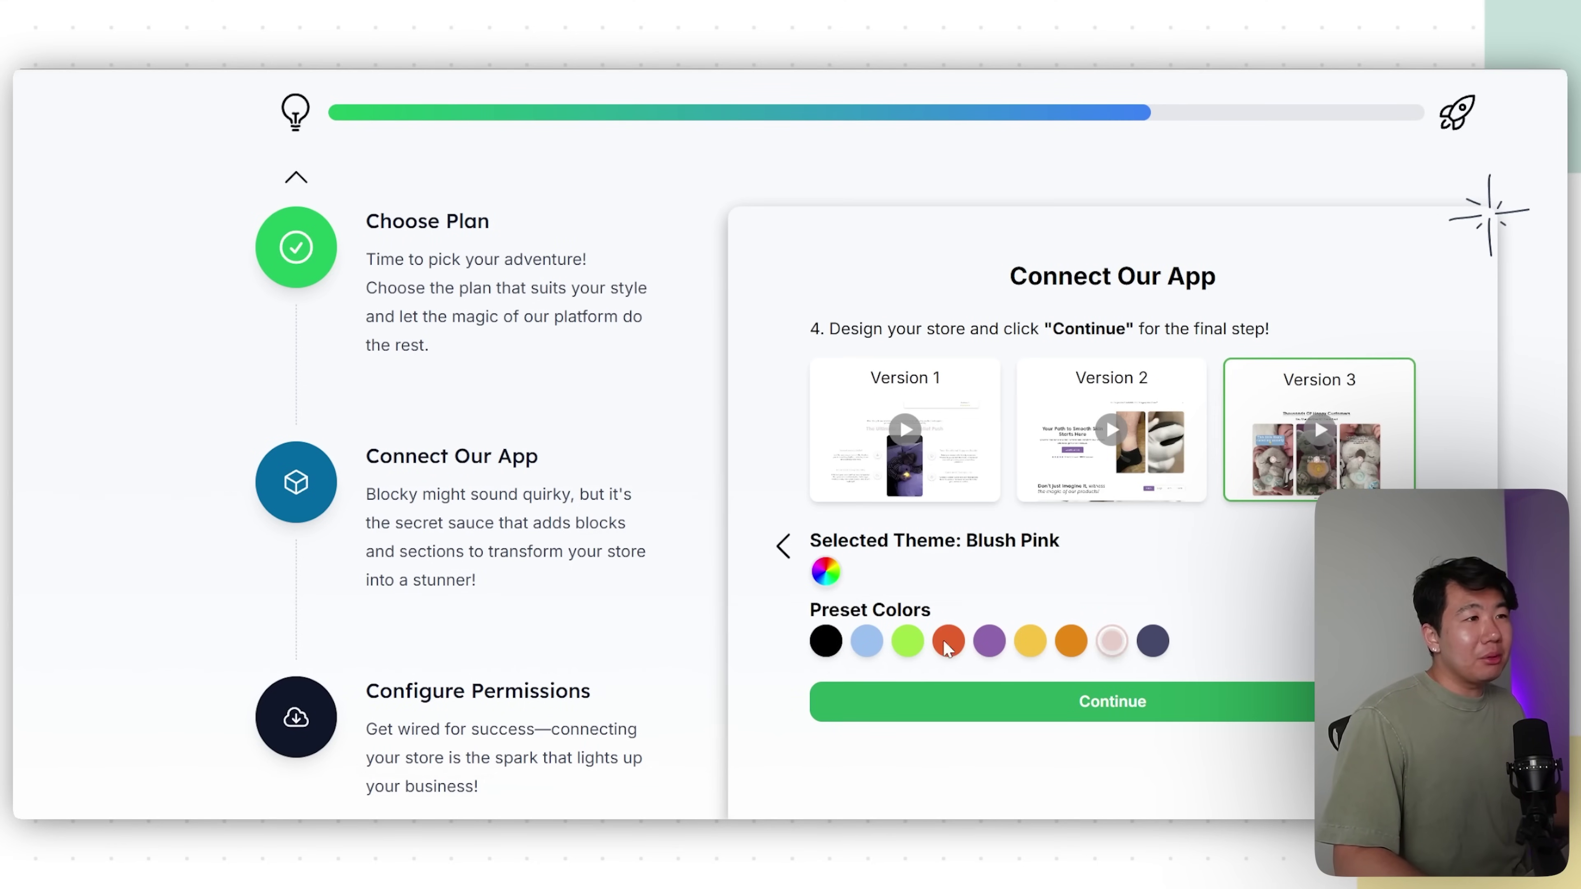
pyautogui.click(828, 576)
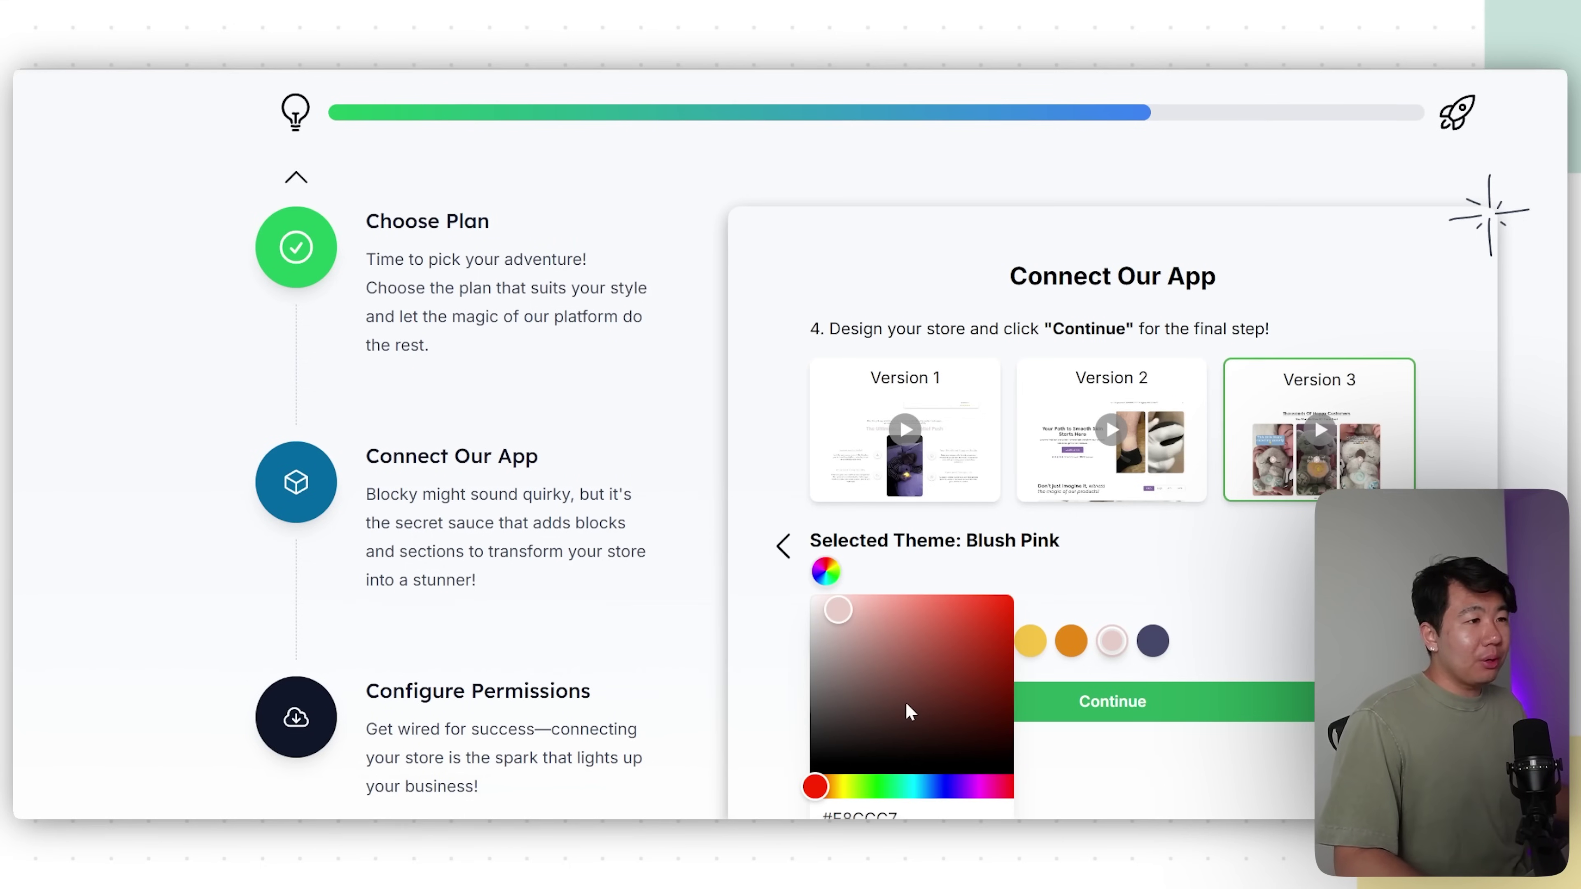
pyautogui.click(1099, 702)
# - Allow custom app development in Shopify and create a custom app named 'LaunchYourStore'
pyautogui.click(1102, 703)
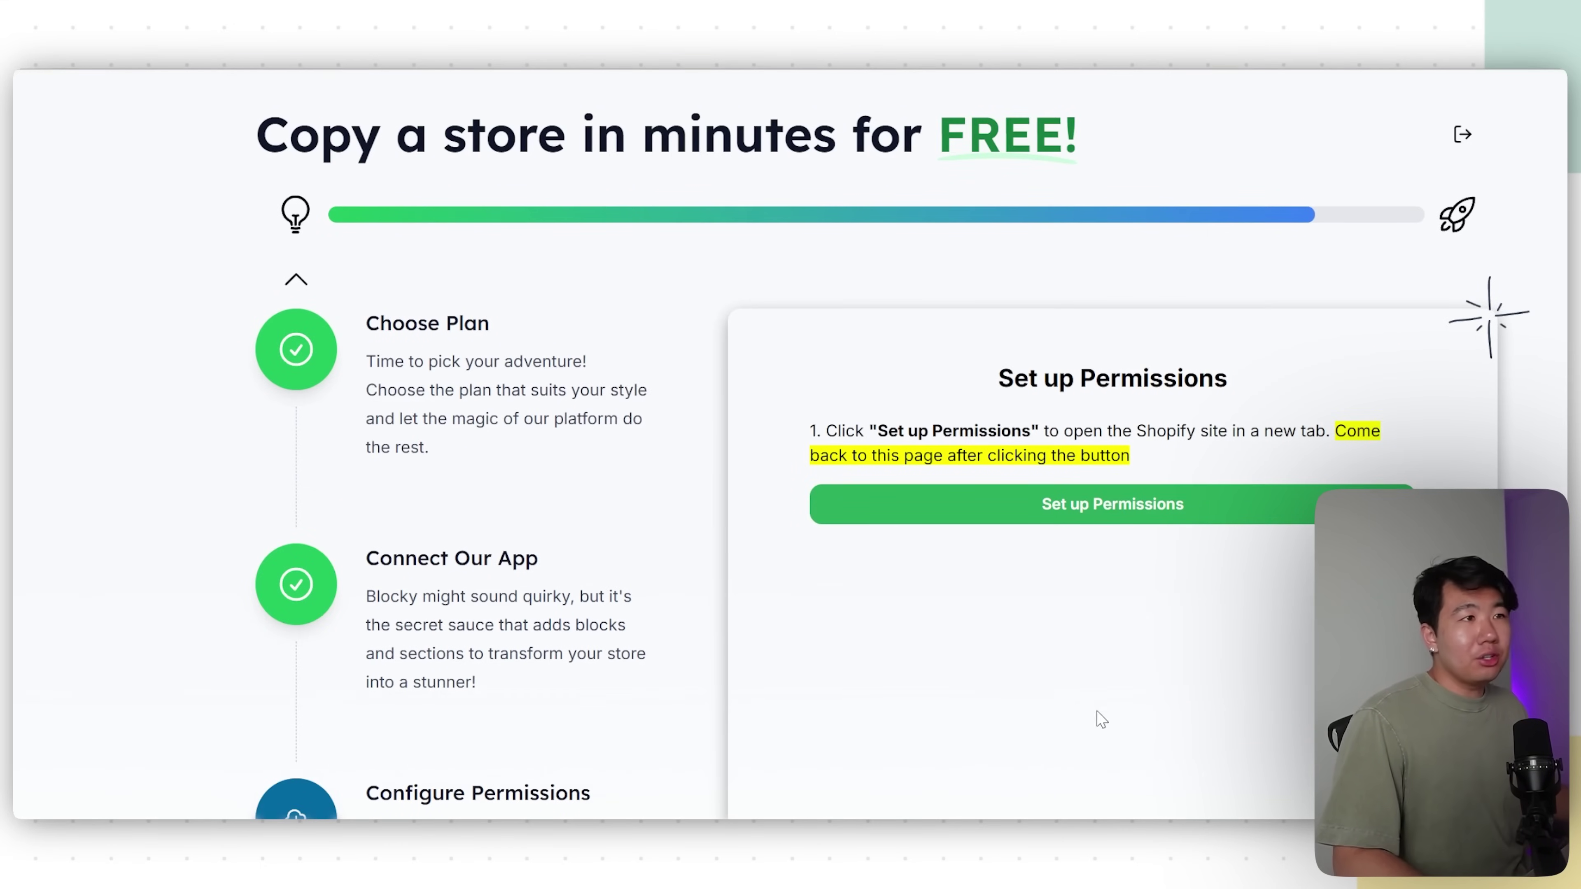
pyautogui.click(1083, 521)
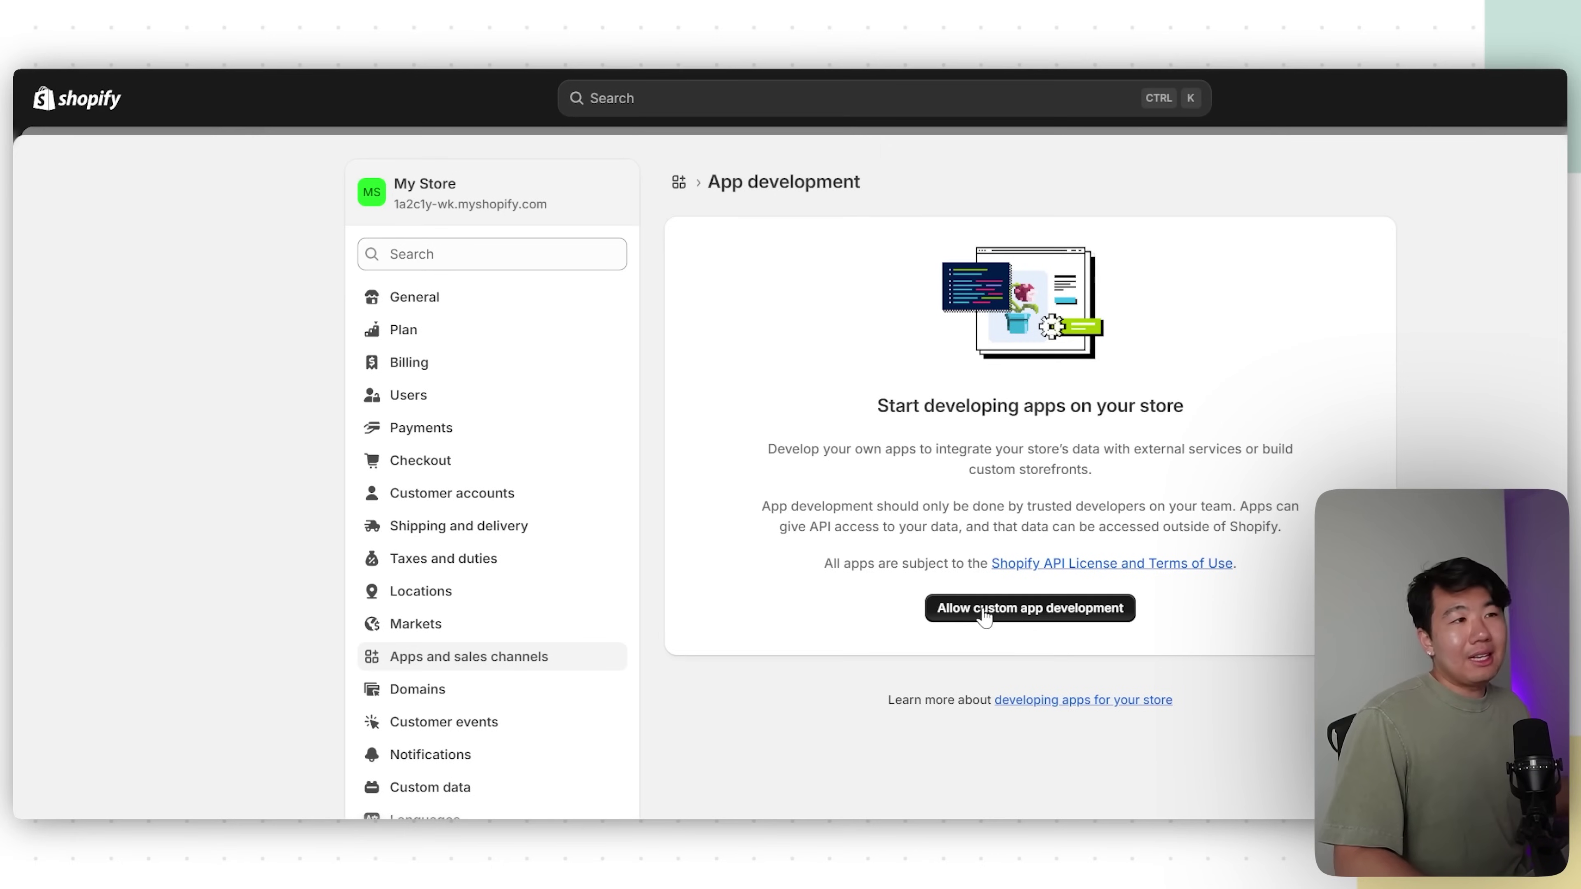
pyautogui.click(996, 608)
pyautogui.click(1256, 568)
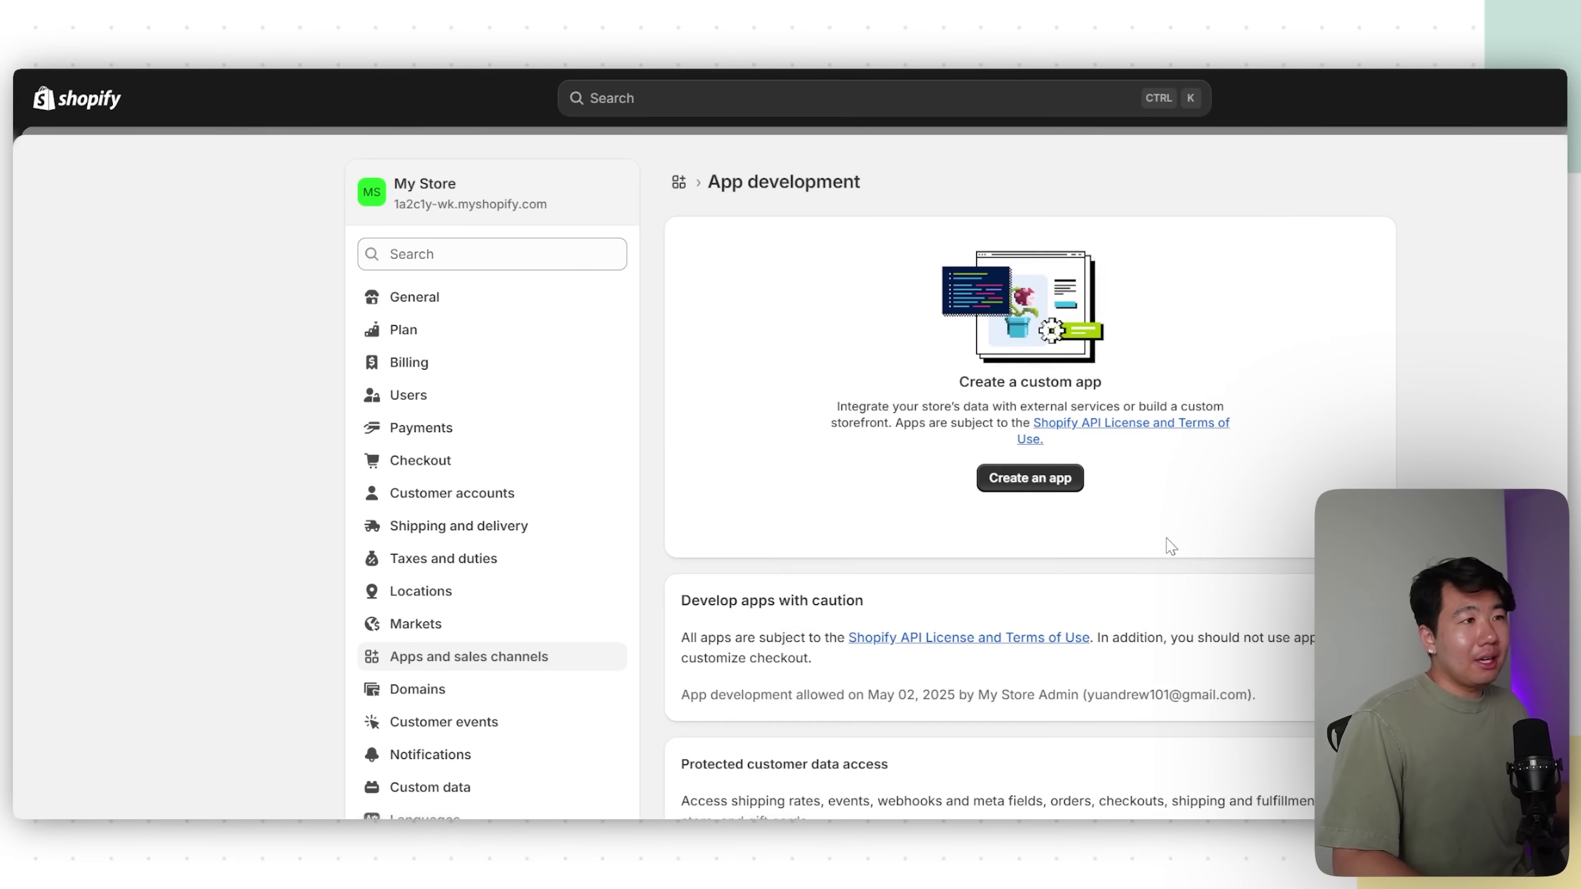
pyautogui.click(1020, 475)
pyautogui.write('L')
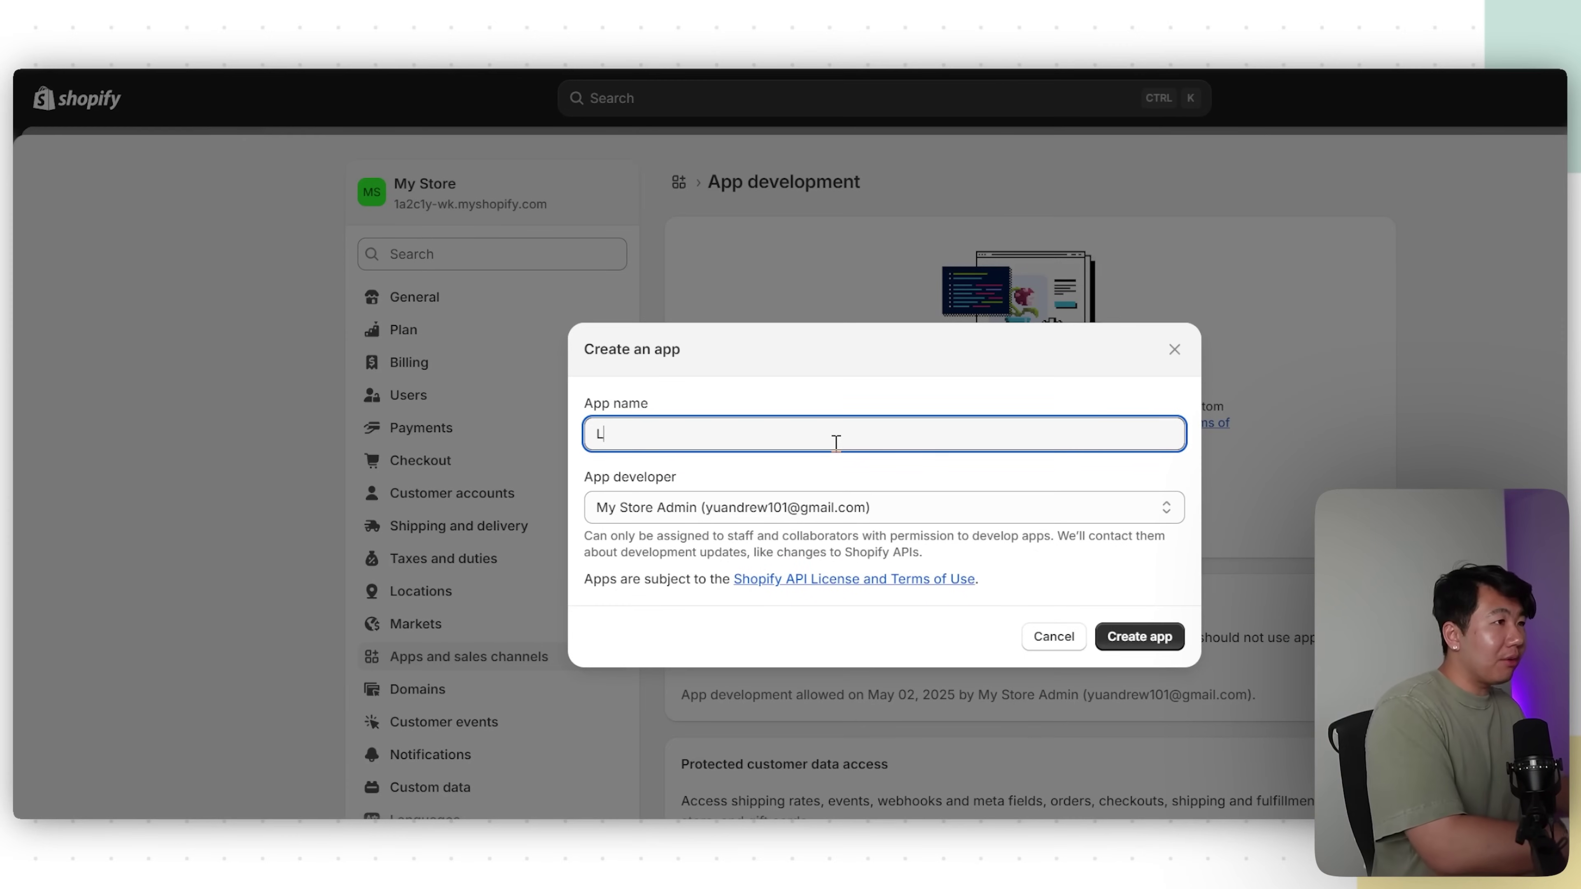
pyautogui.write('aunchYourStore')
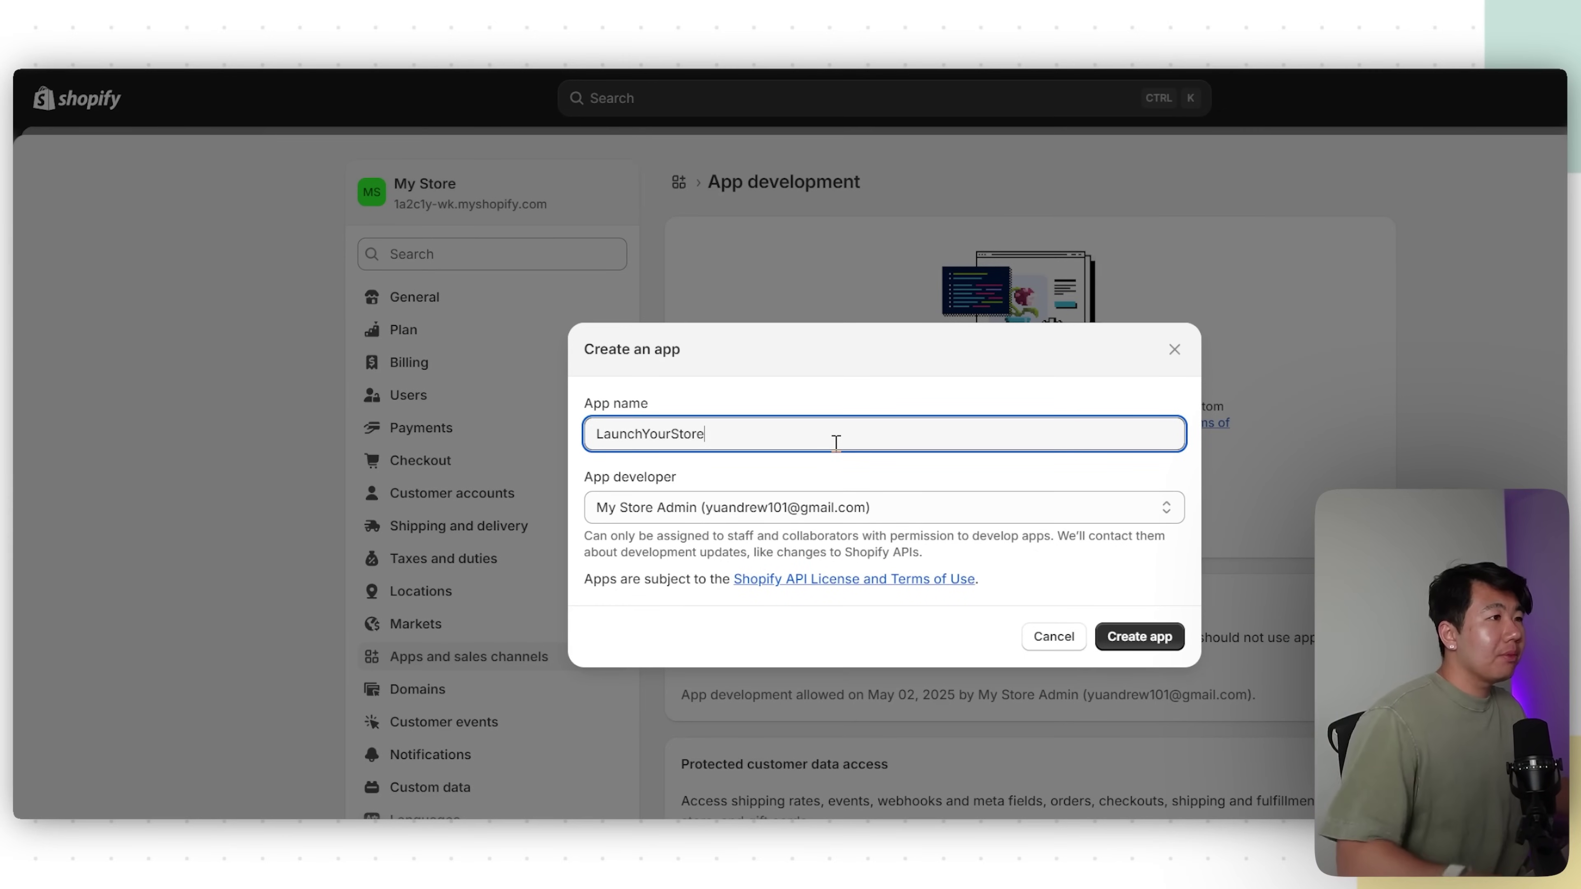
pyautogui.click(1145, 638)
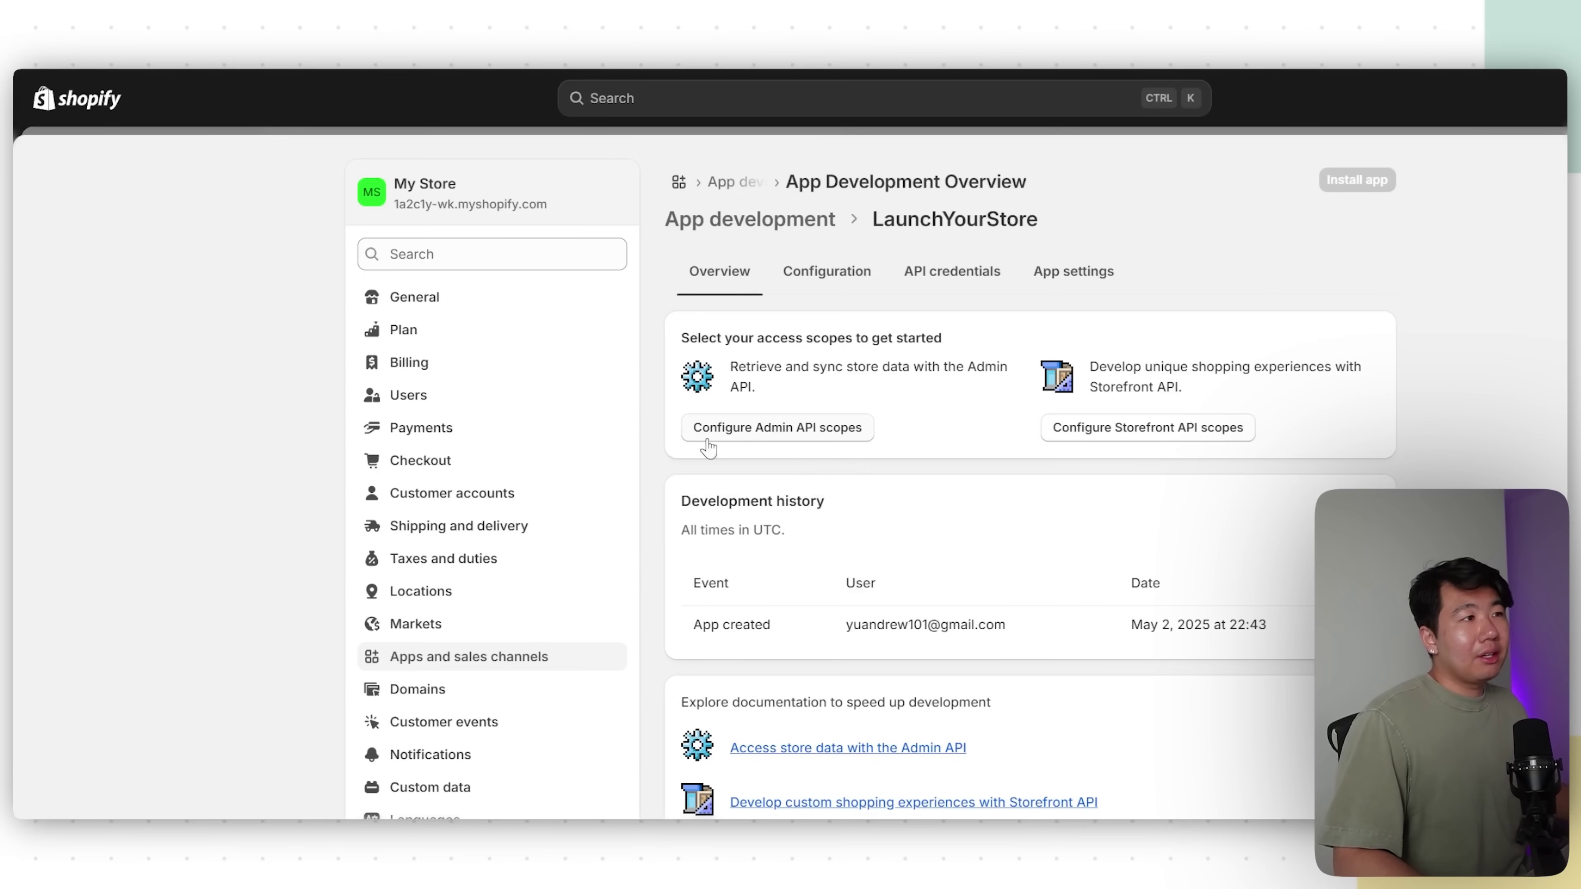
# - Grant every Admin API scope, from read_analytics through gift cards, and save
pyautogui.click(801, 437)
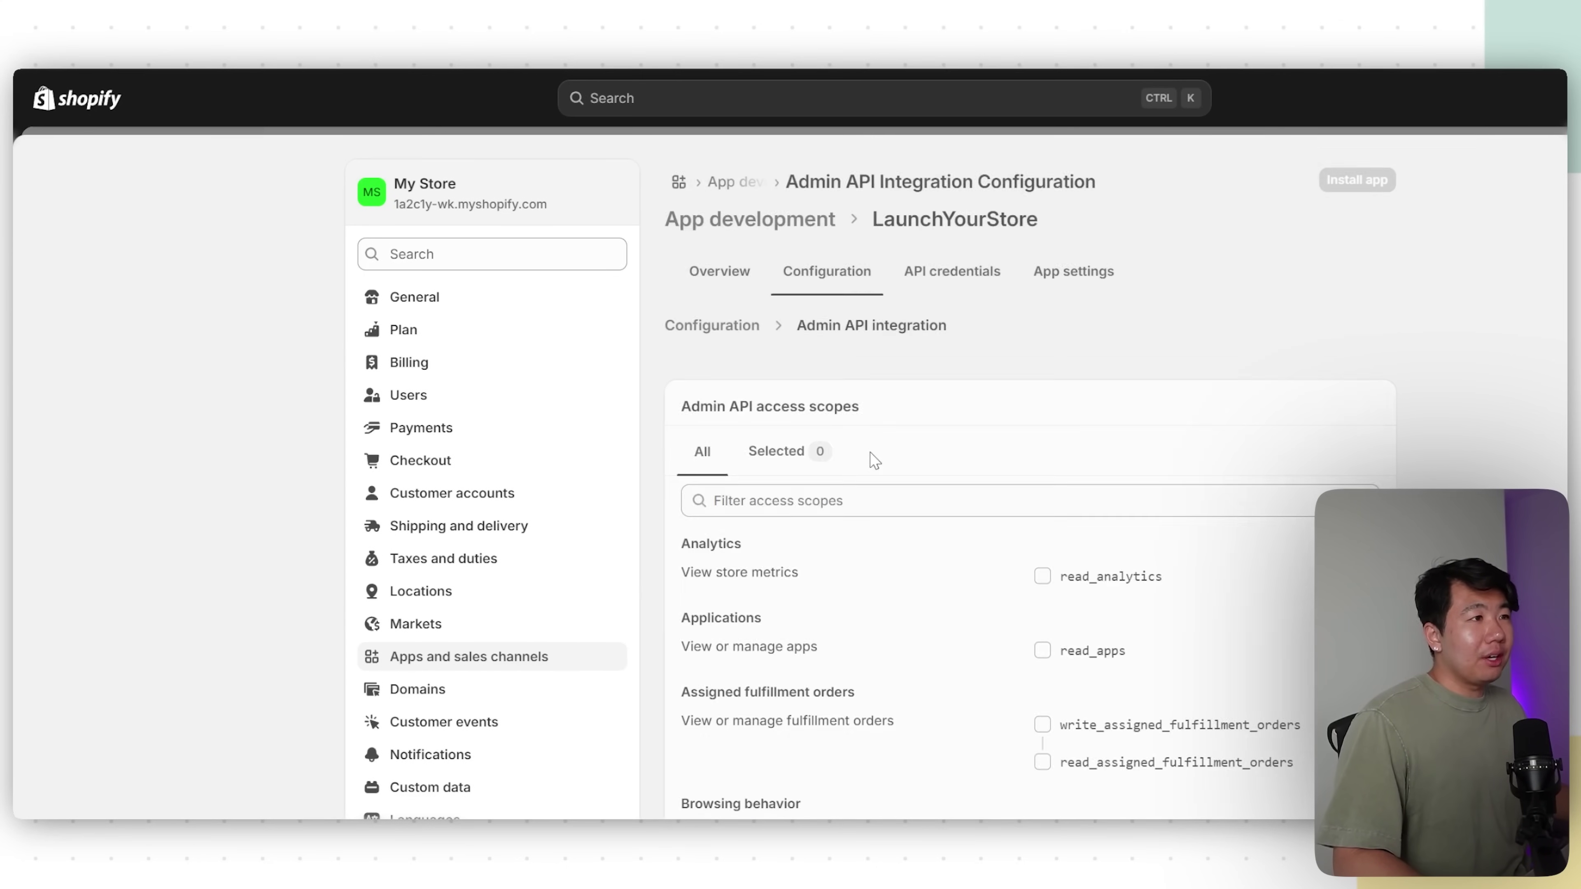
pyautogui.scroll(-2, 1123, 451)
pyautogui.click(1068, 471)
pyautogui.click(1076, 552)
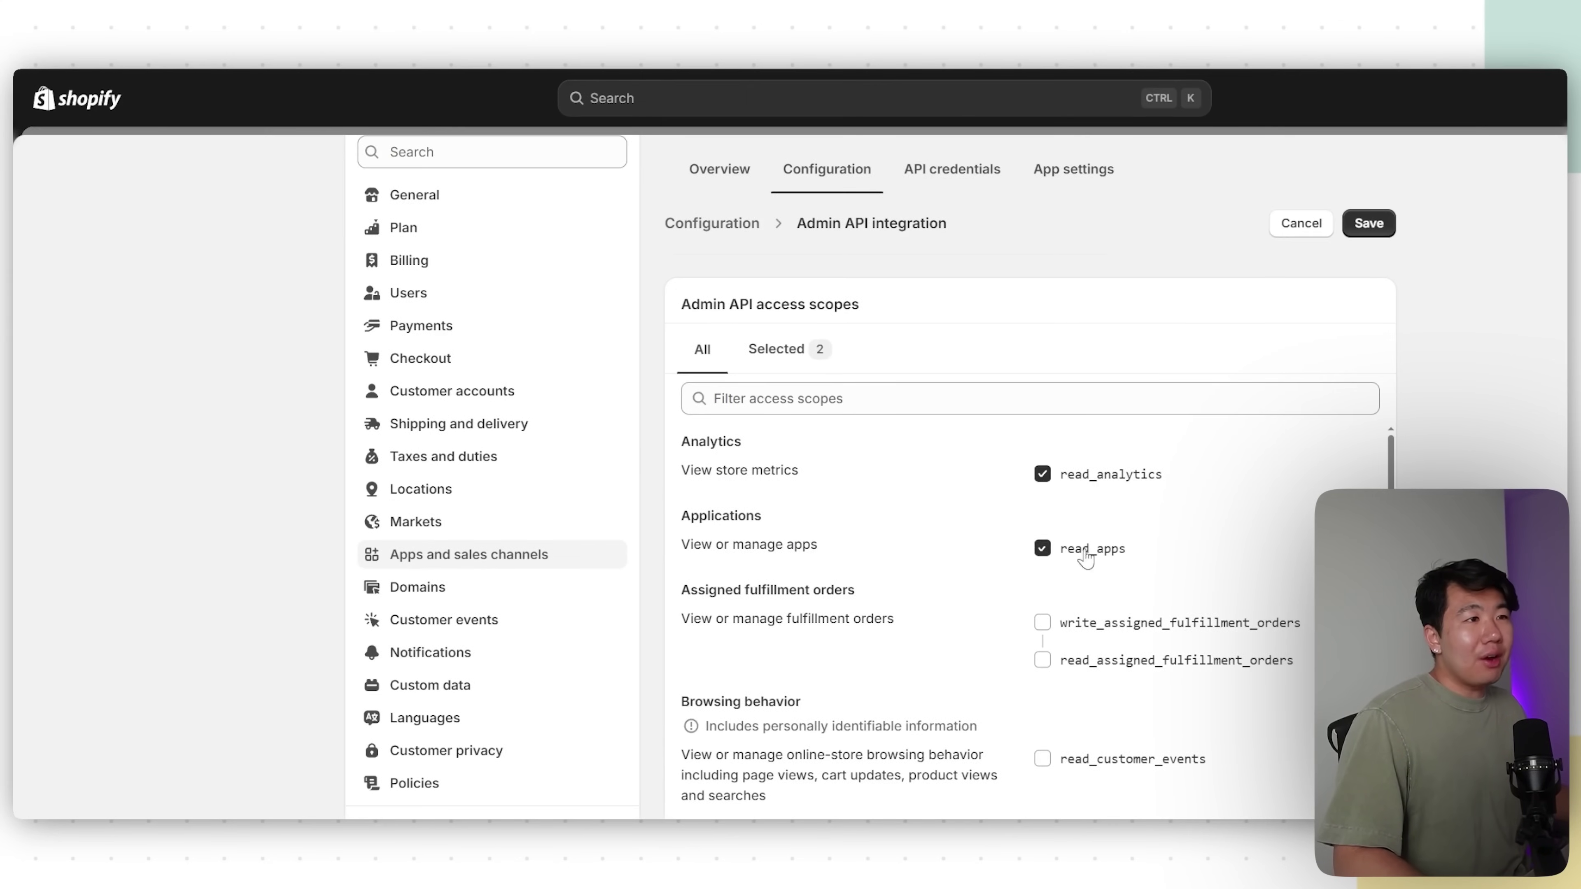
pyautogui.scroll(-2, 1075, 552)
pyautogui.click(1094, 522)
pyautogui.click(1094, 654)
pyautogui.scroll(-2, 1162, 593)
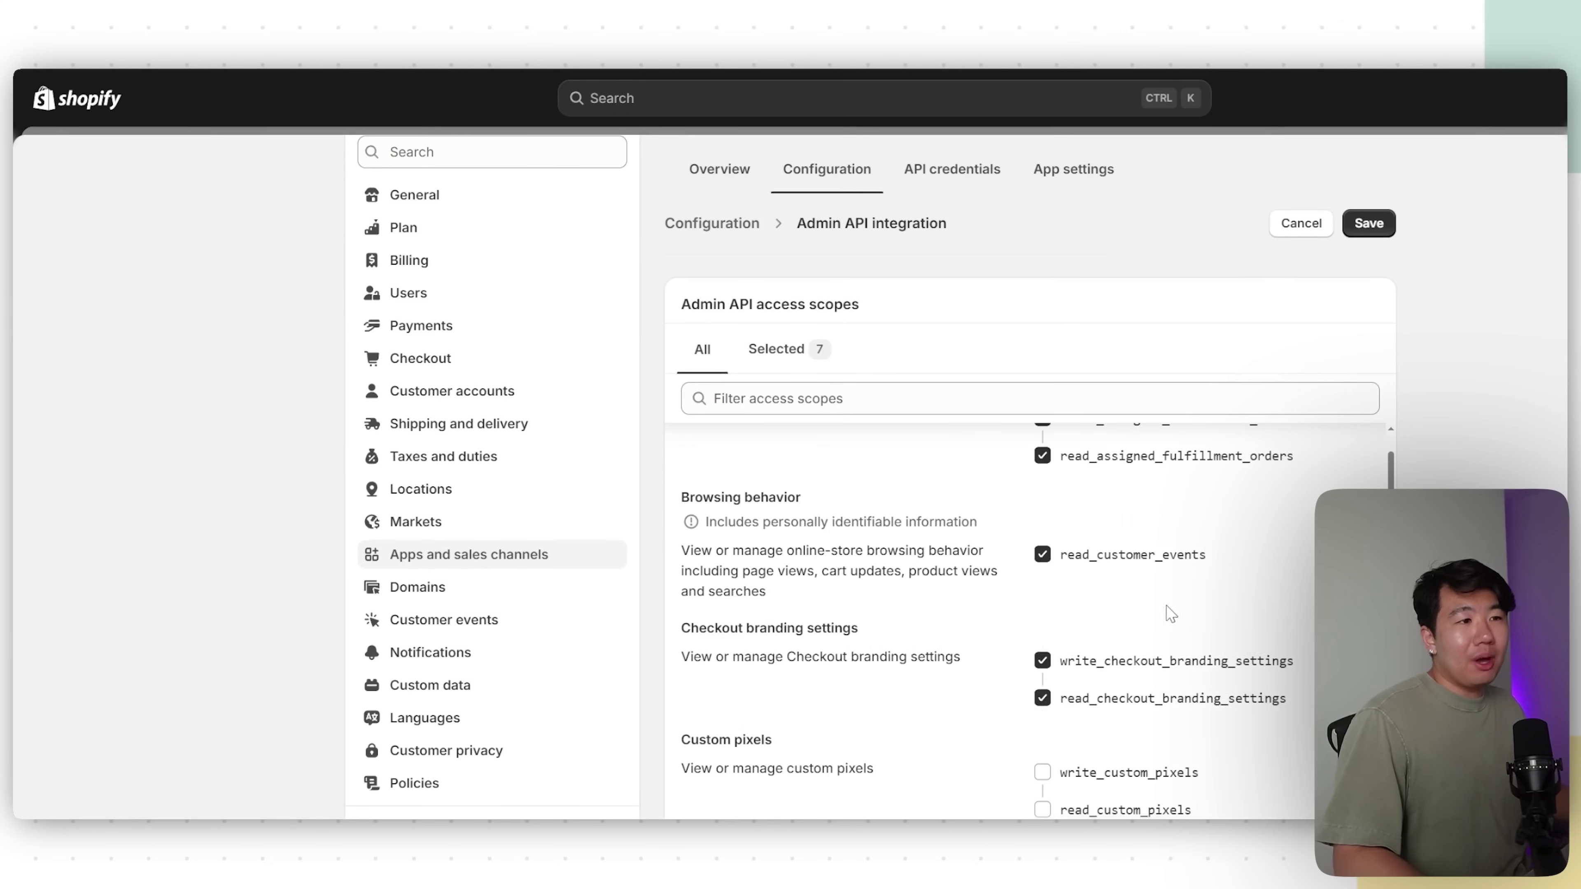
pyautogui.scroll(-2, 1166, 605)
pyautogui.click(1158, 670)
pyautogui.scroll(-2, 1172, 641)
pyautogui.click(1158, 704)
pyautogui.scroll(-4, 1168, 629)
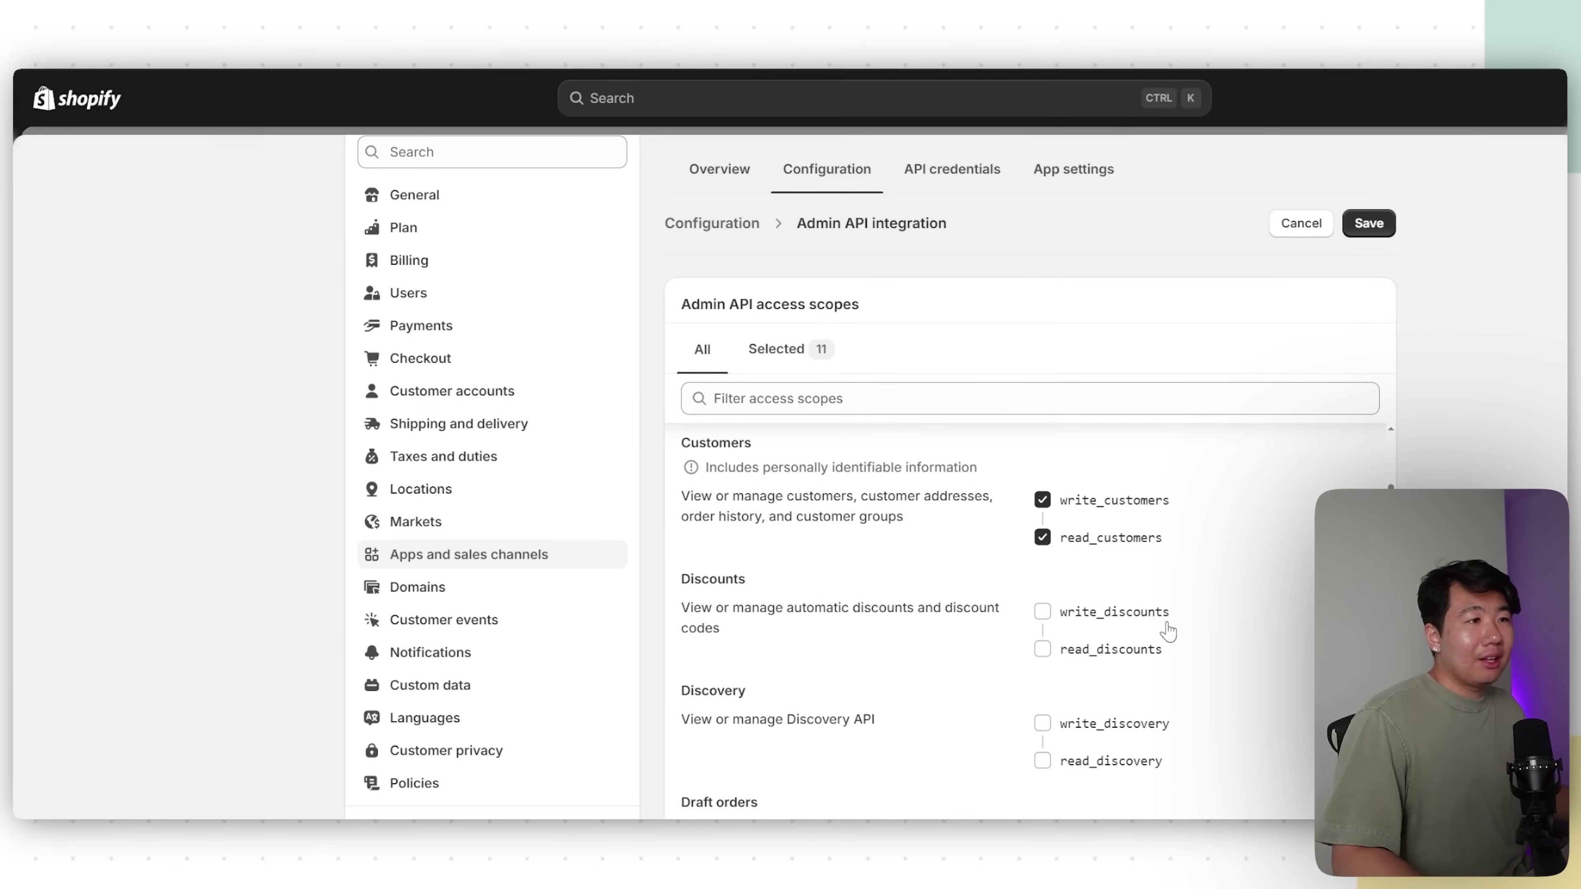
pyautogui.click(1098, 612)
pyautogui.click(1111, 726)
pyautogui.scroll(-4, 1108, 685)
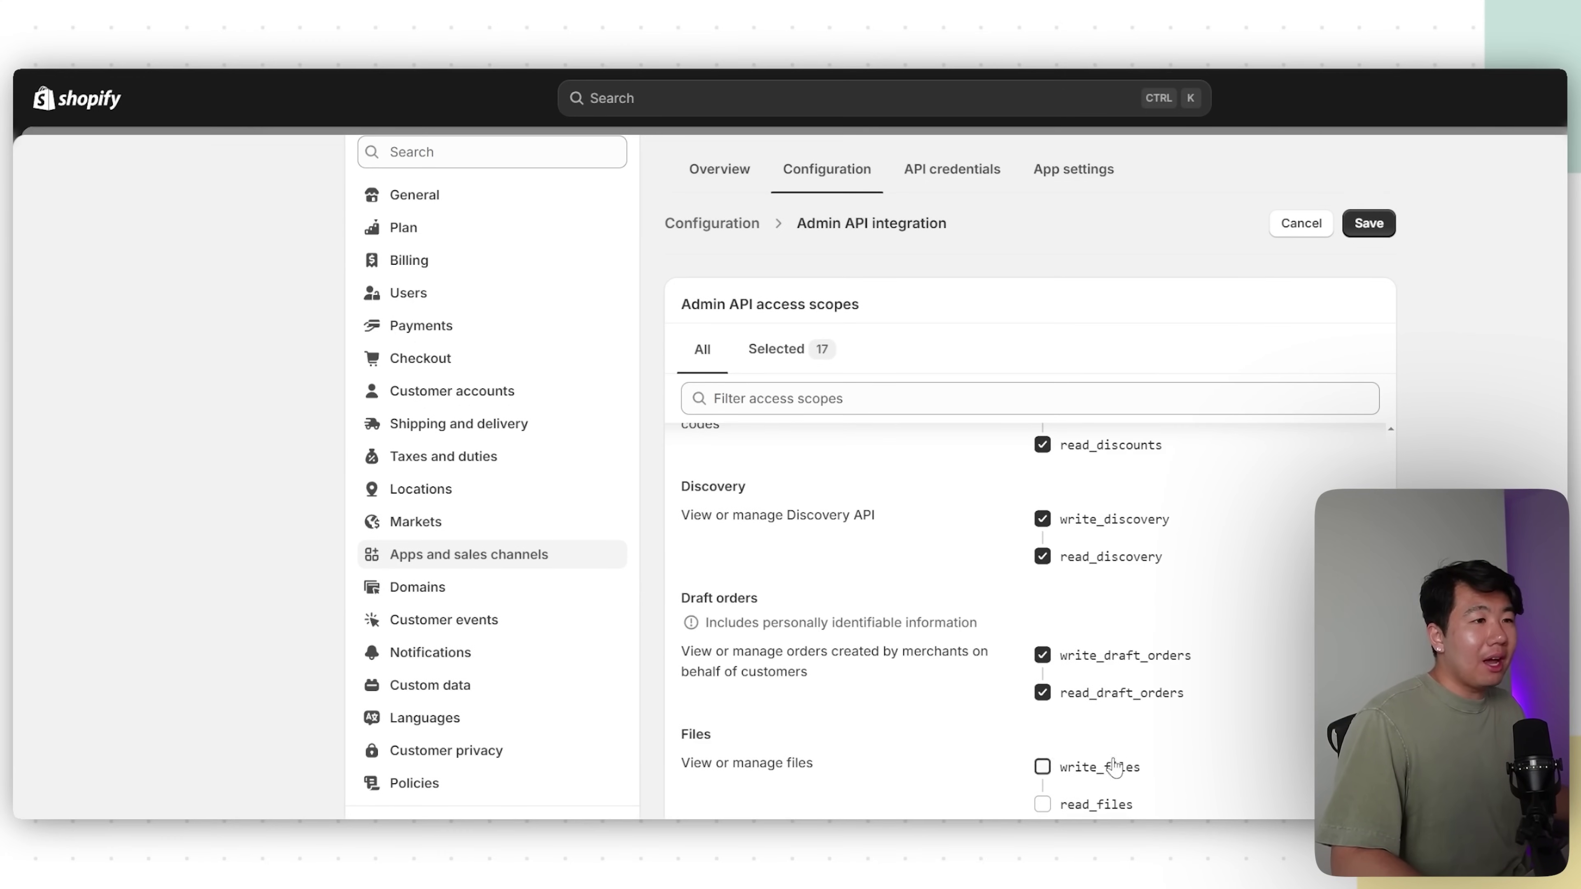
pyautogui.click(1114, 768)
pyautogui.scroll(-4, 1114, 685)
pyautogui.click(1096, 495)
pyautogui.click(1092, 608)
pyautogui.scroll(-1, 1084, 610)
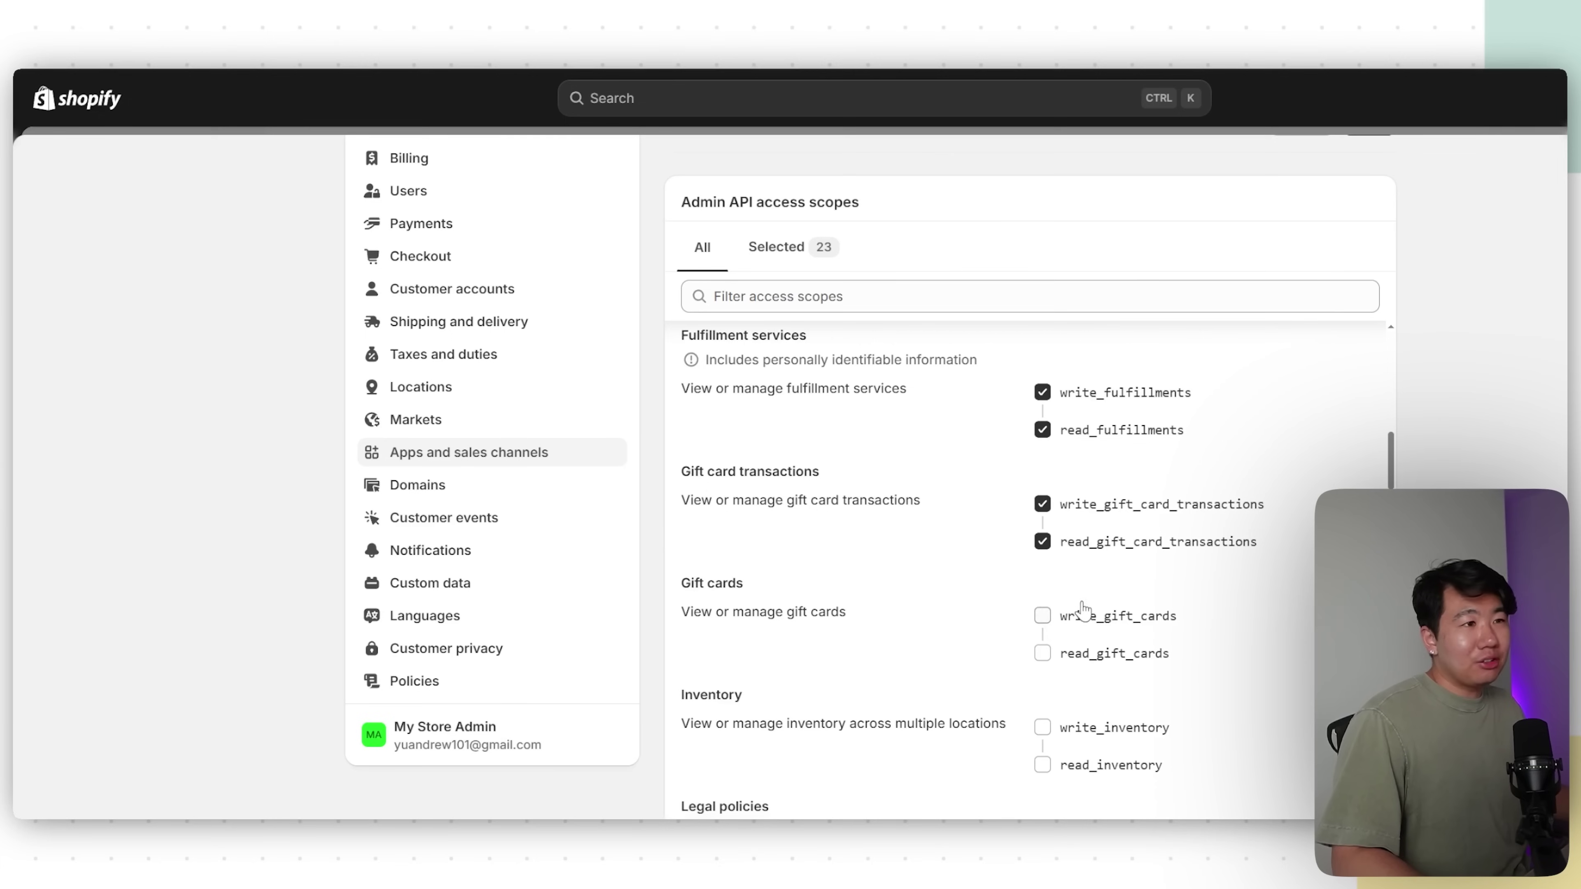
pyautogui.click(1083, 614)
pyautogui.scroll(-10, 1183, 616)
pyautogui.scroll(20, 1114, 592)
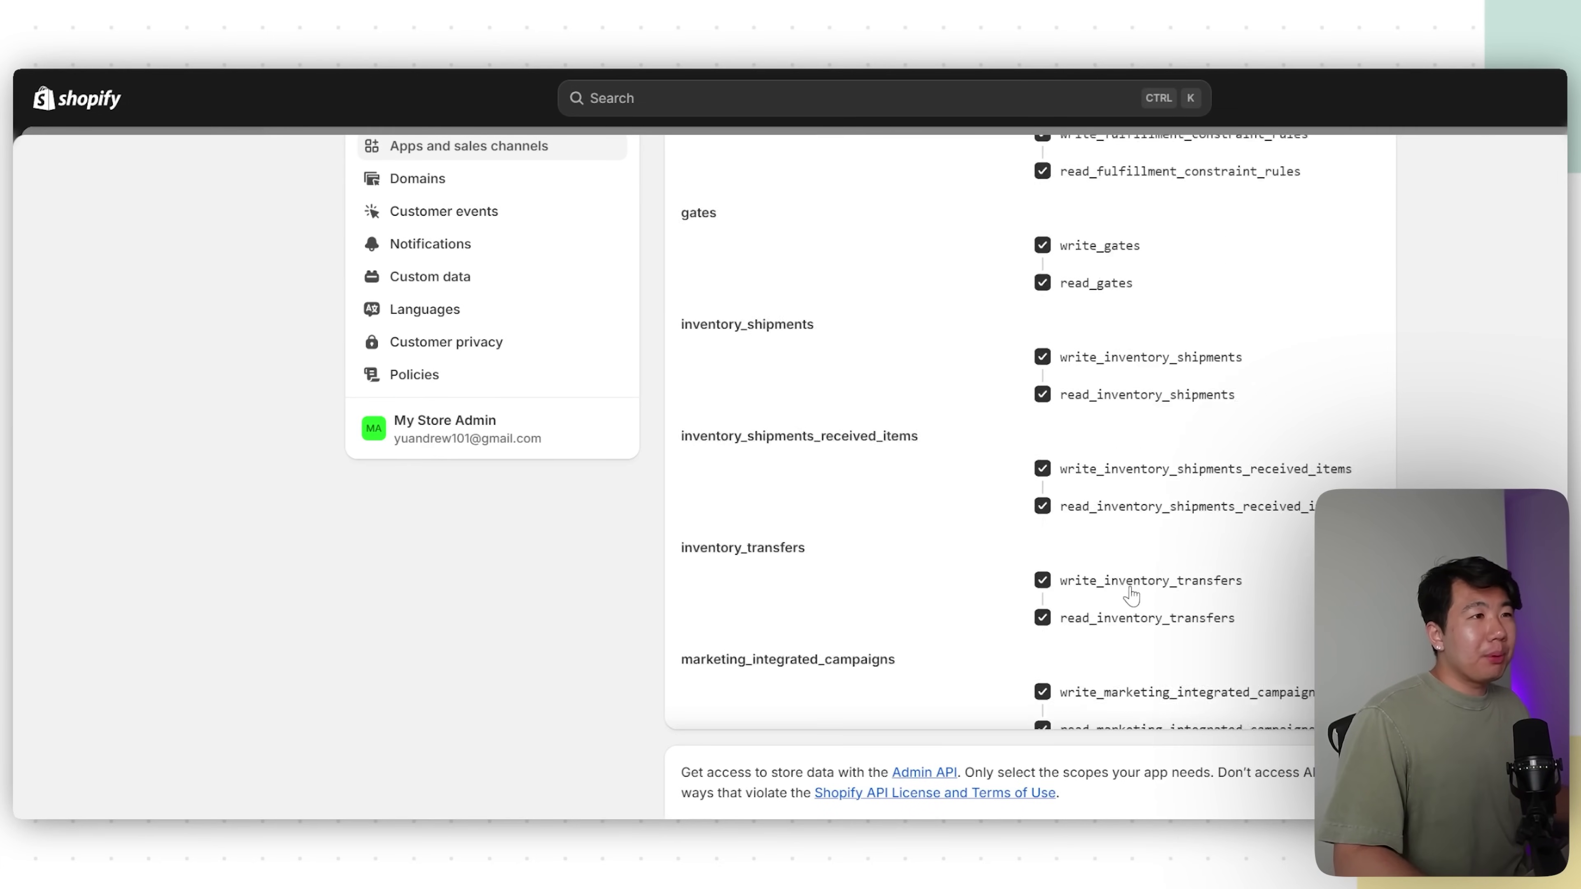
pyautogui.scroll(15, 1086, 579)
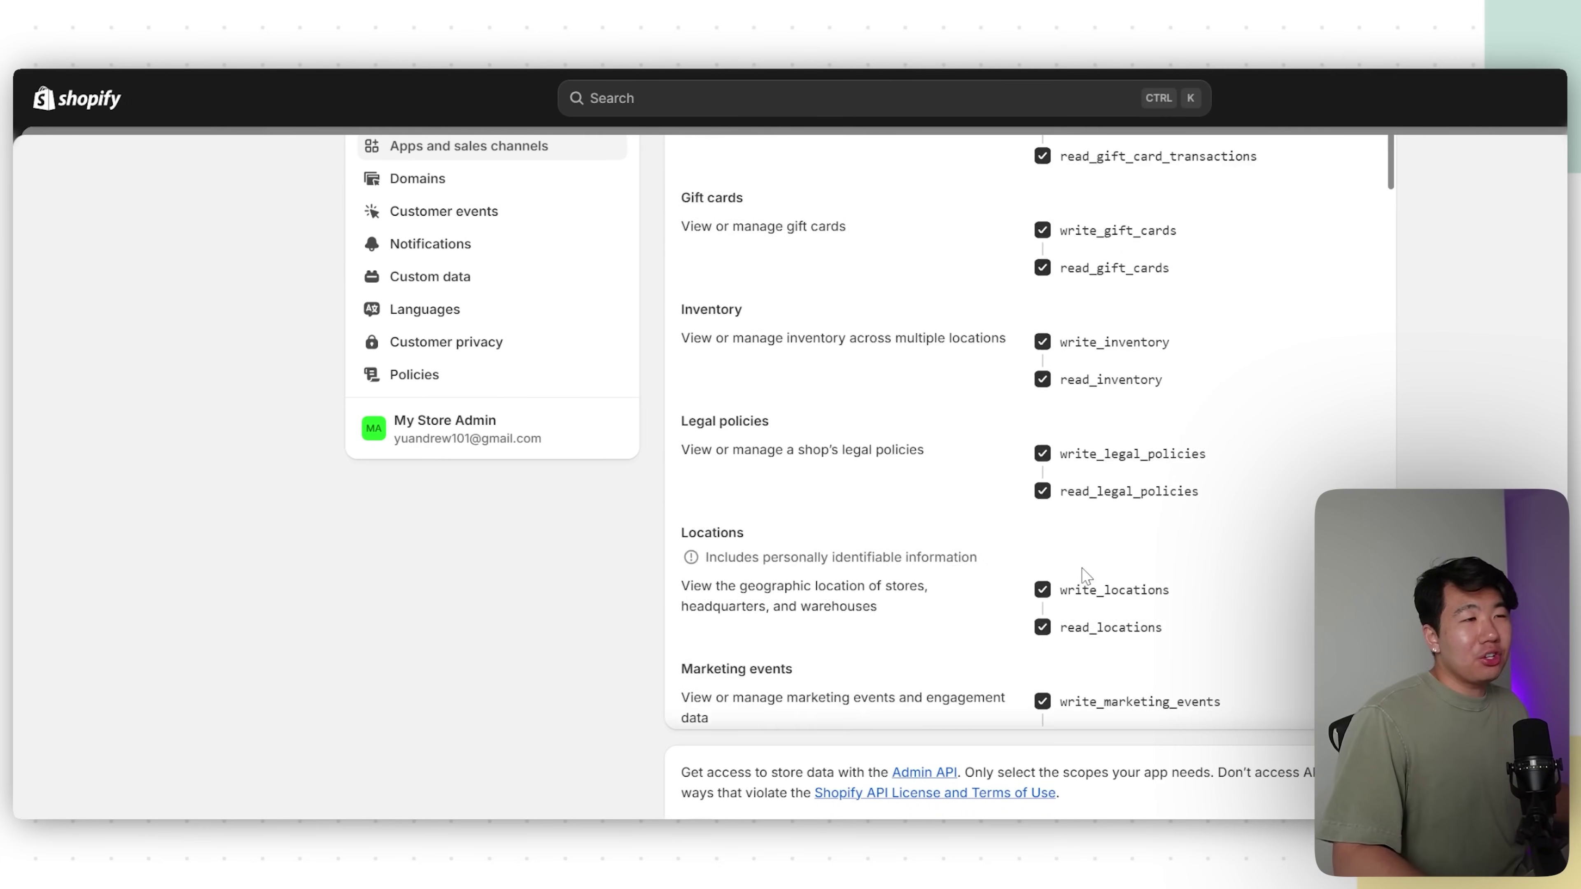
pyautogui.click(1368, 318)
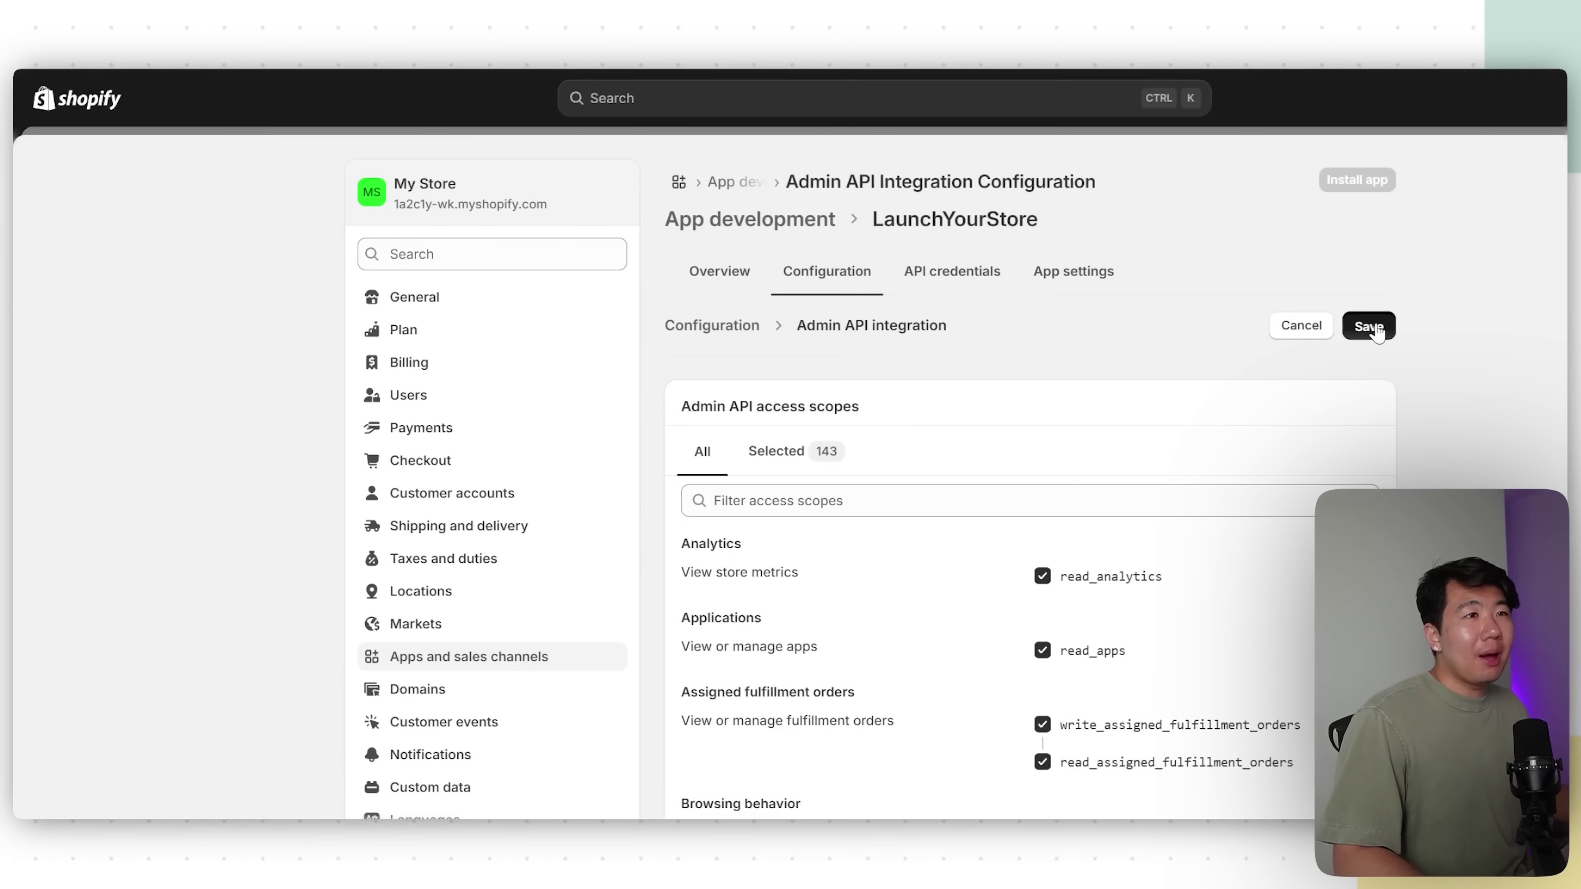
# - Install the LaunchYourStore app, paste its access token into LaunchYourStore, and launch the store
pyautogui.click(936, 281)
pyautogui.click(721, 498)
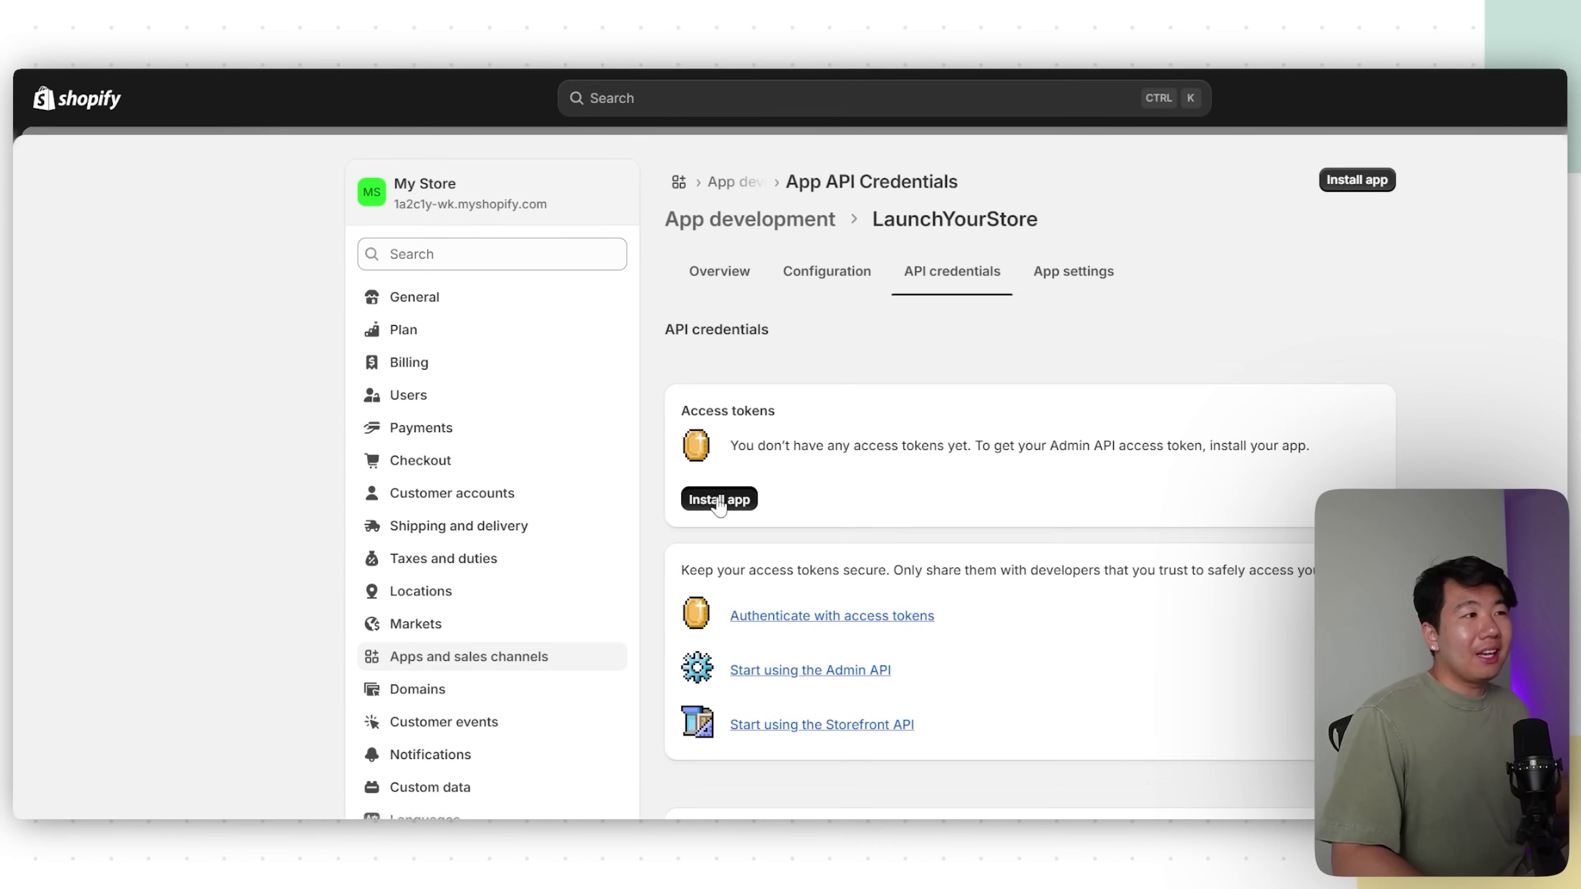
pyautogui.click(1155, 599)
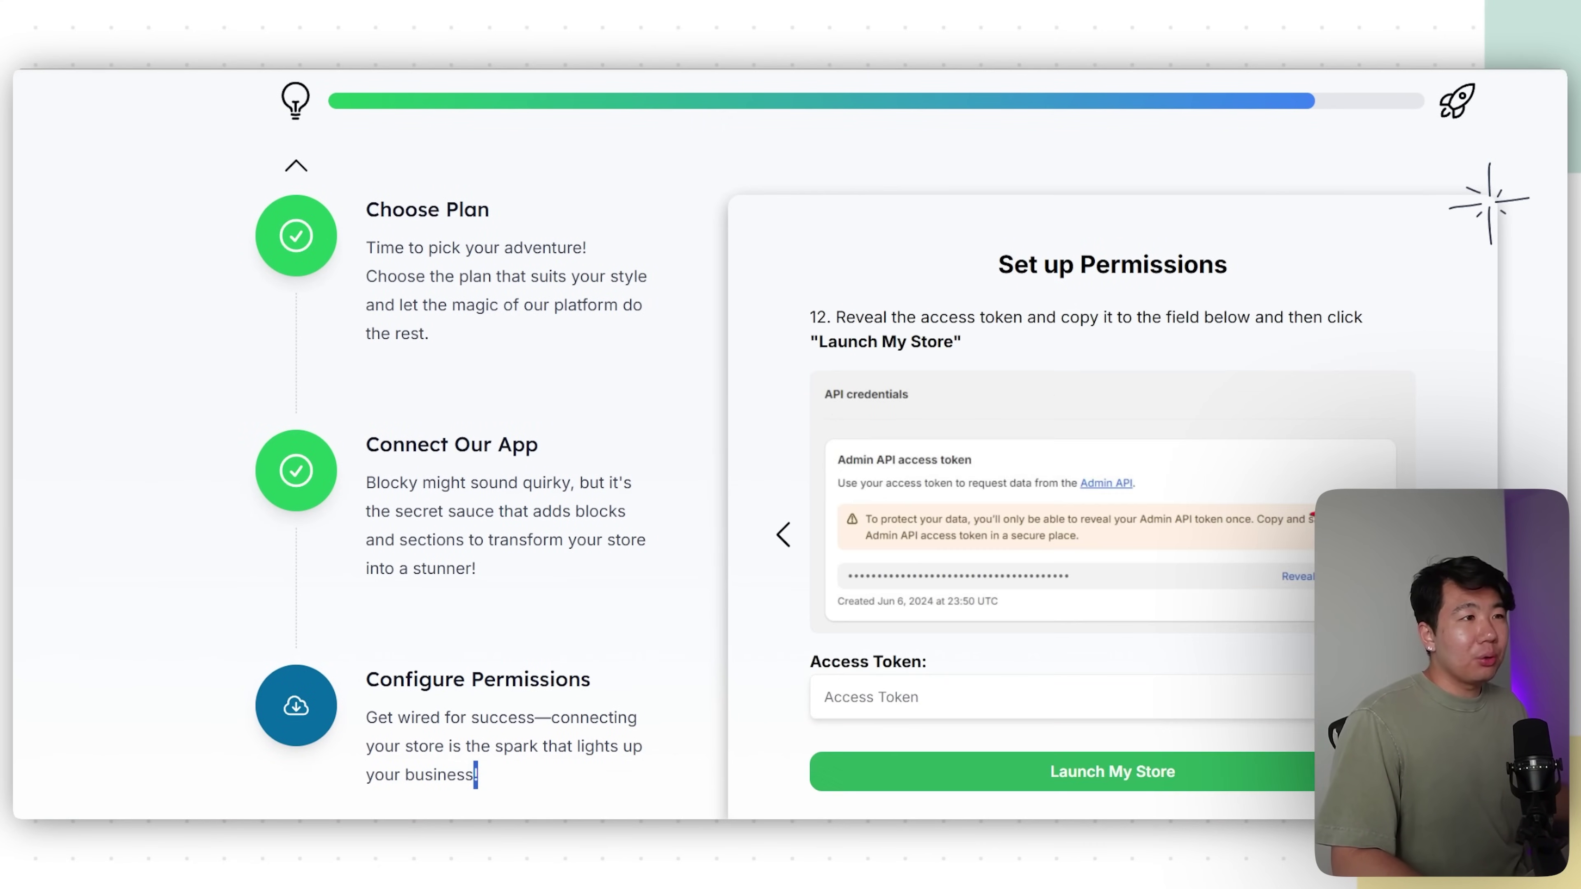
pyautogui.click(892, 713)
pyautogui.hotkey('ctrl', 'v')
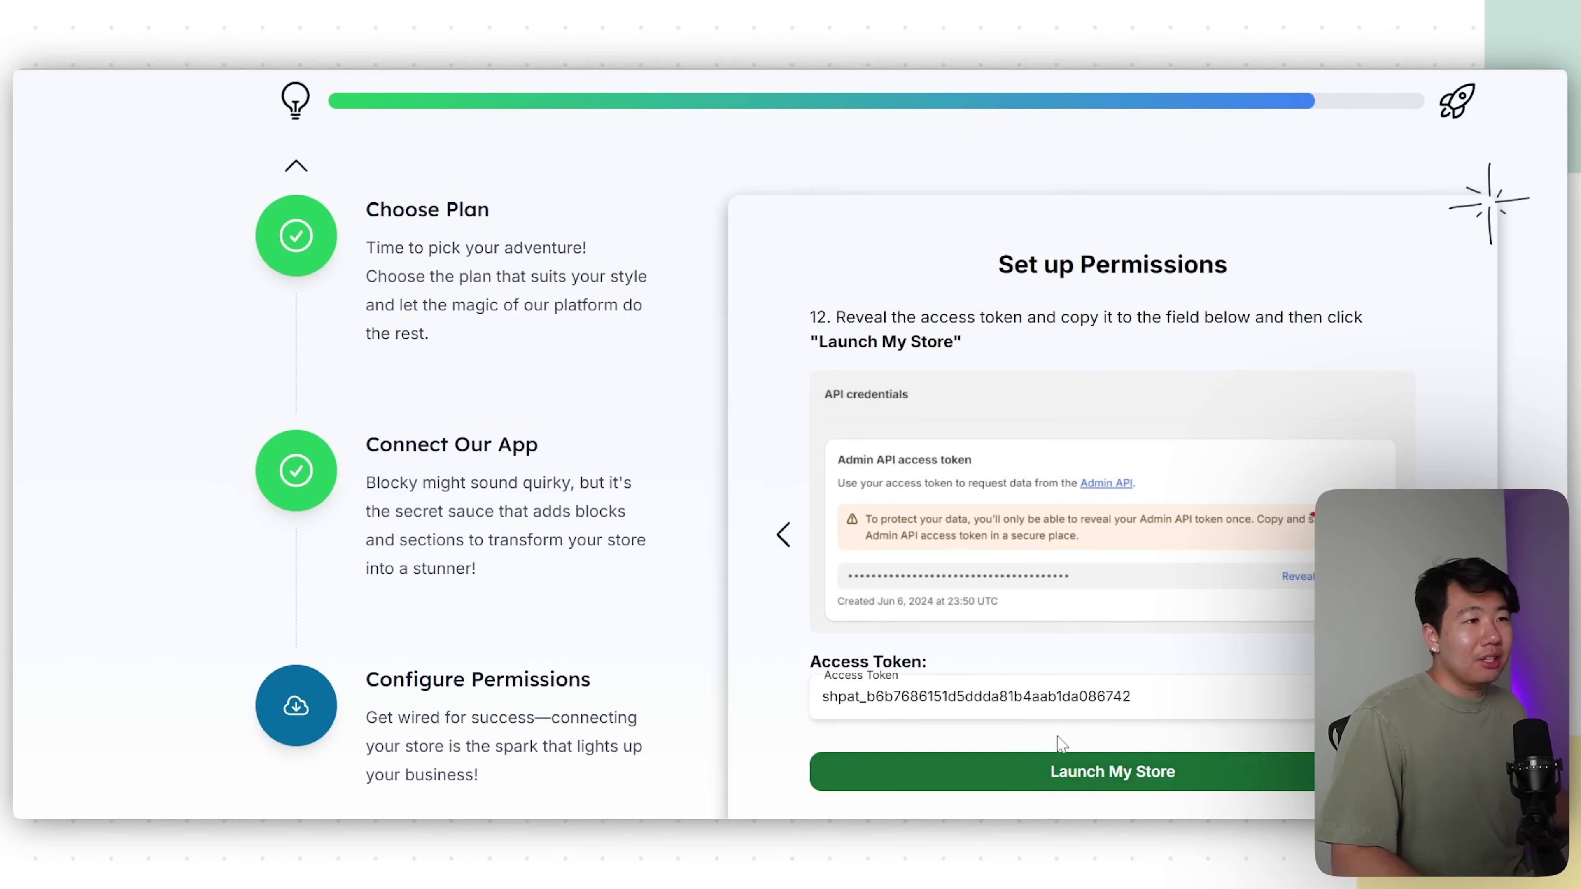
pyautogui.click(1069, 786)
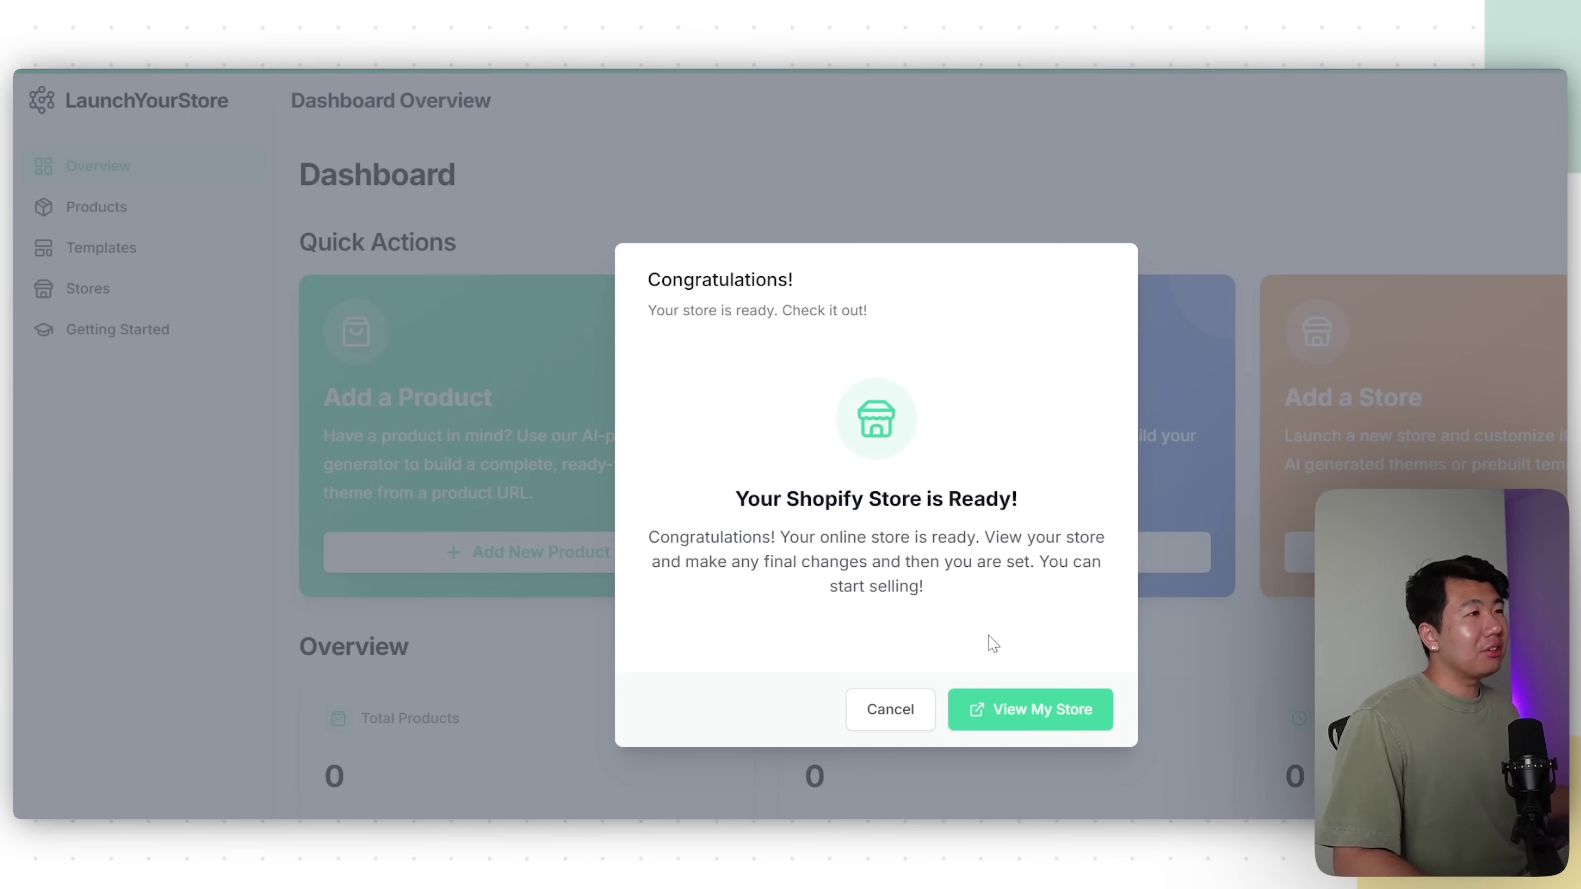
# - Open the Kalm Koala theme editor and scroll the preview to the Soft and Huggable Design section
pyautogui.click(1040, 718)
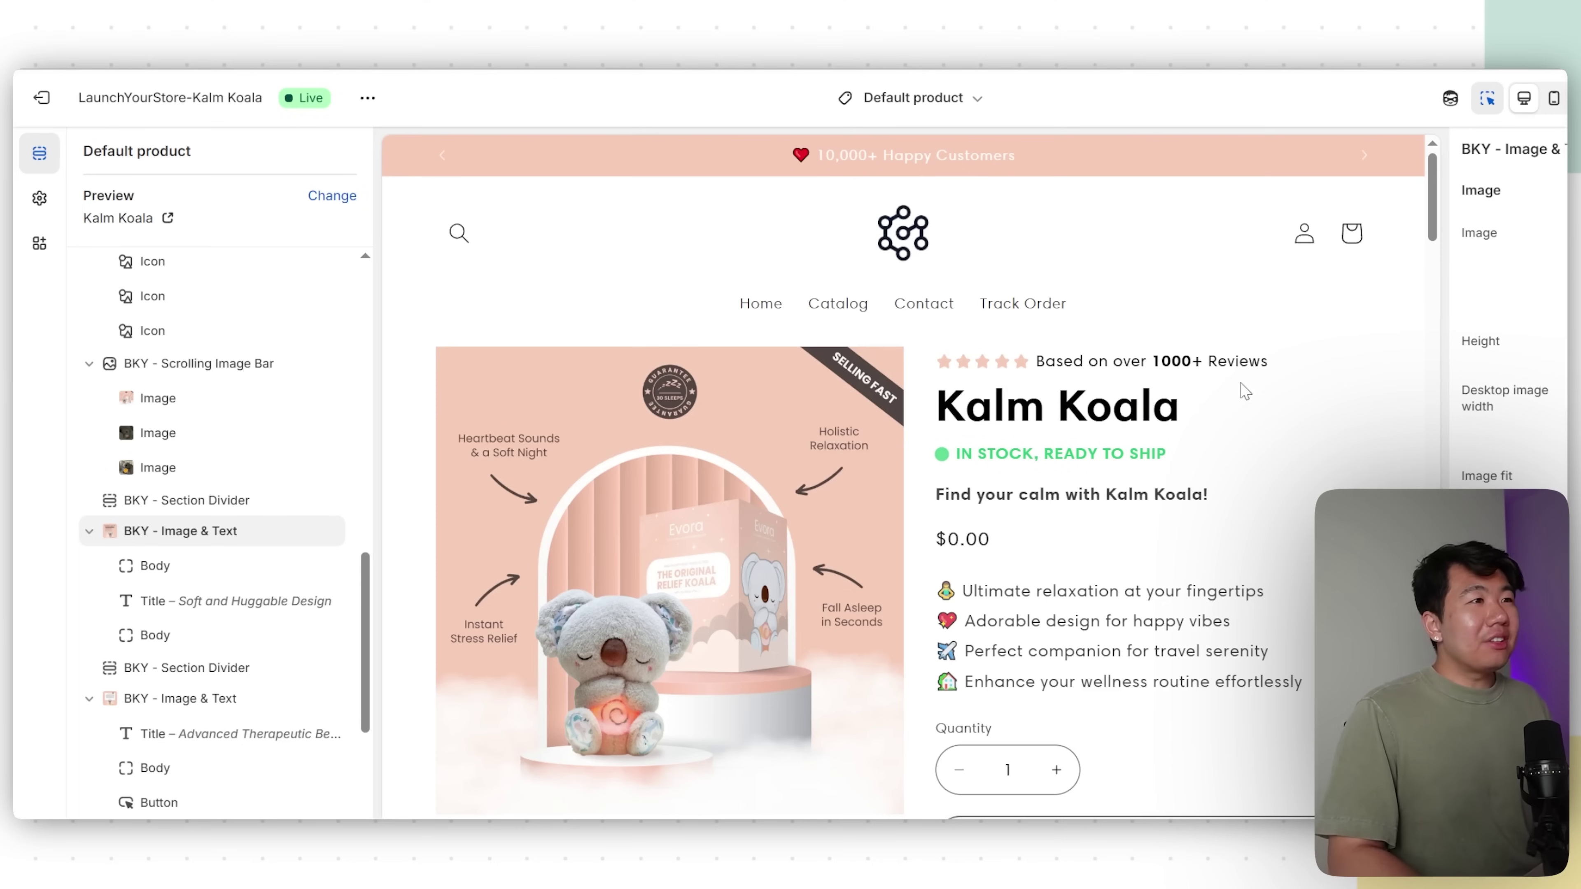
pyautogui.scroll(-2, 1207, 394)
pyautogui.scroll(2, 1208, 393)
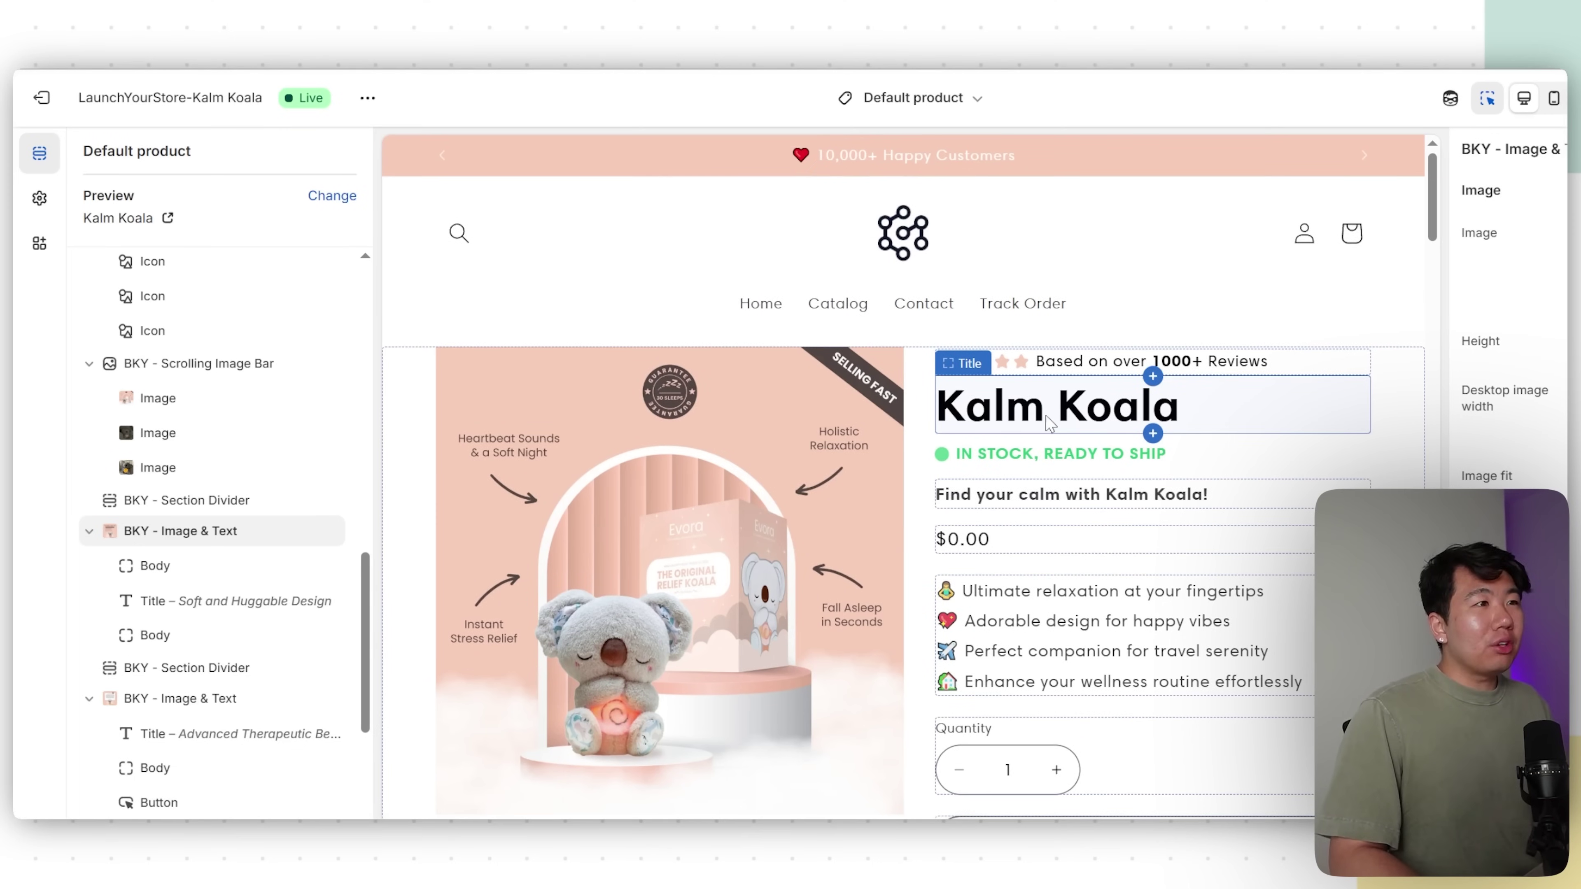
pyautogui.scroll(-4, 1033, 428)
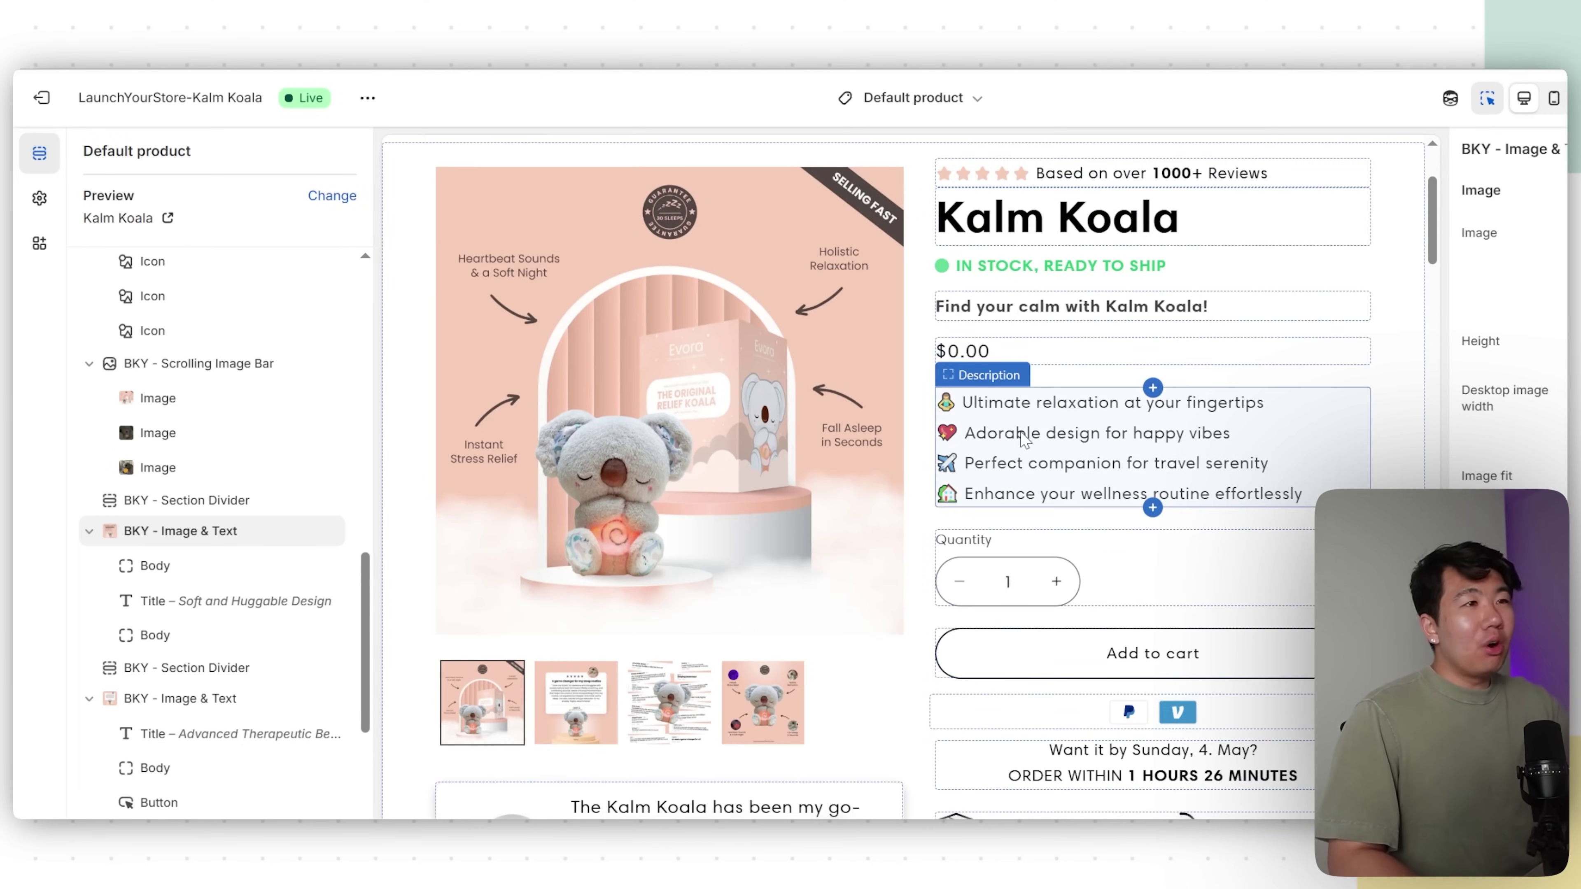
pyautogui.scroll(-4, 874, 444)
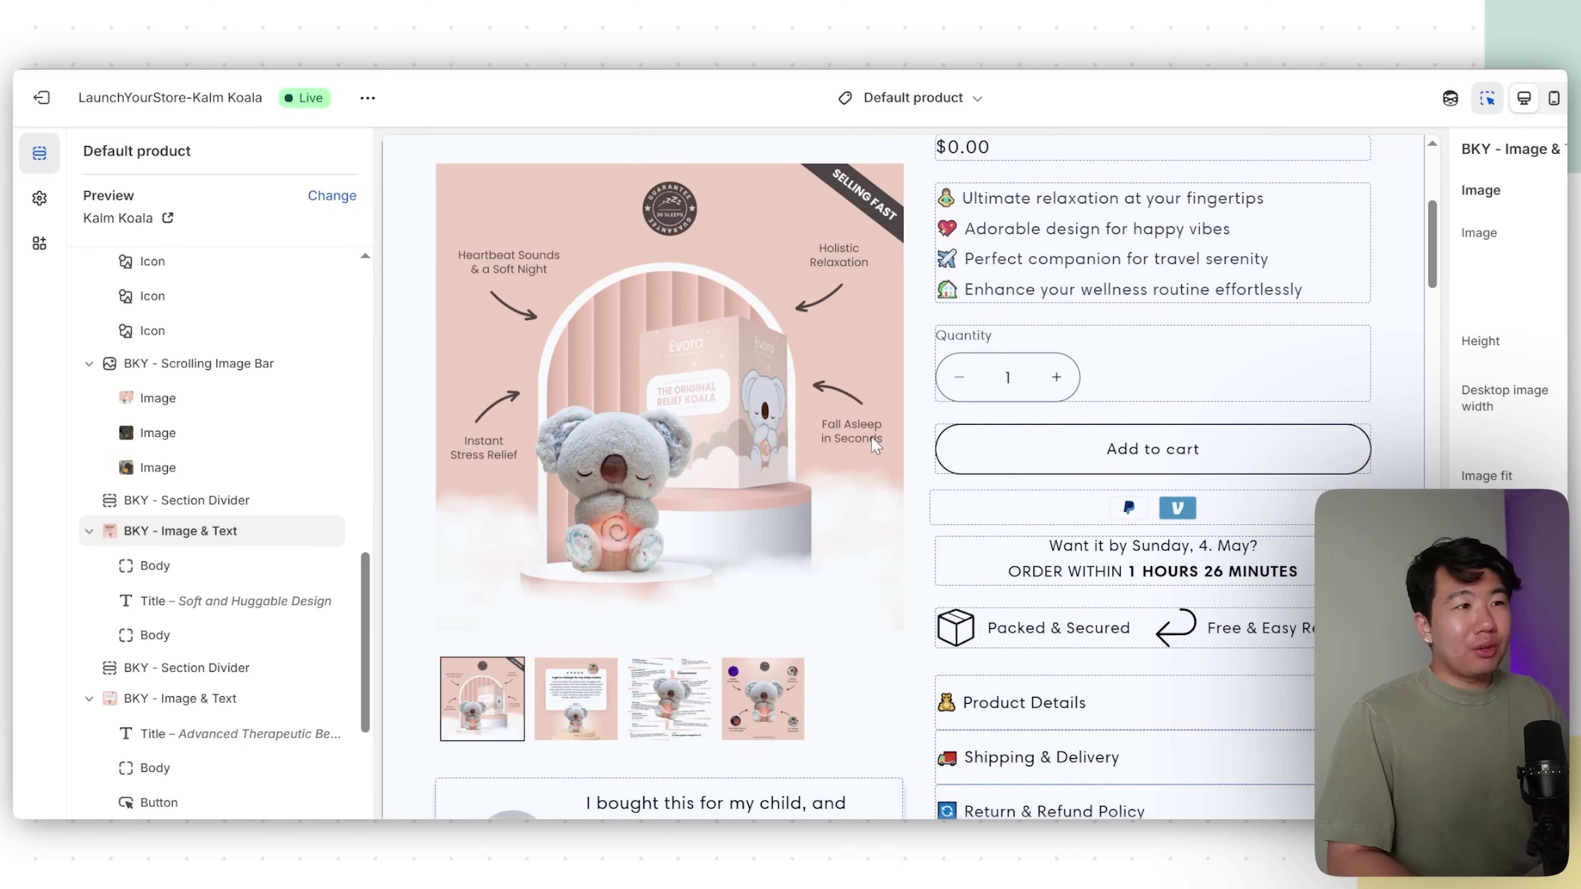
pyautogui.scroll(-15, 872, 438)
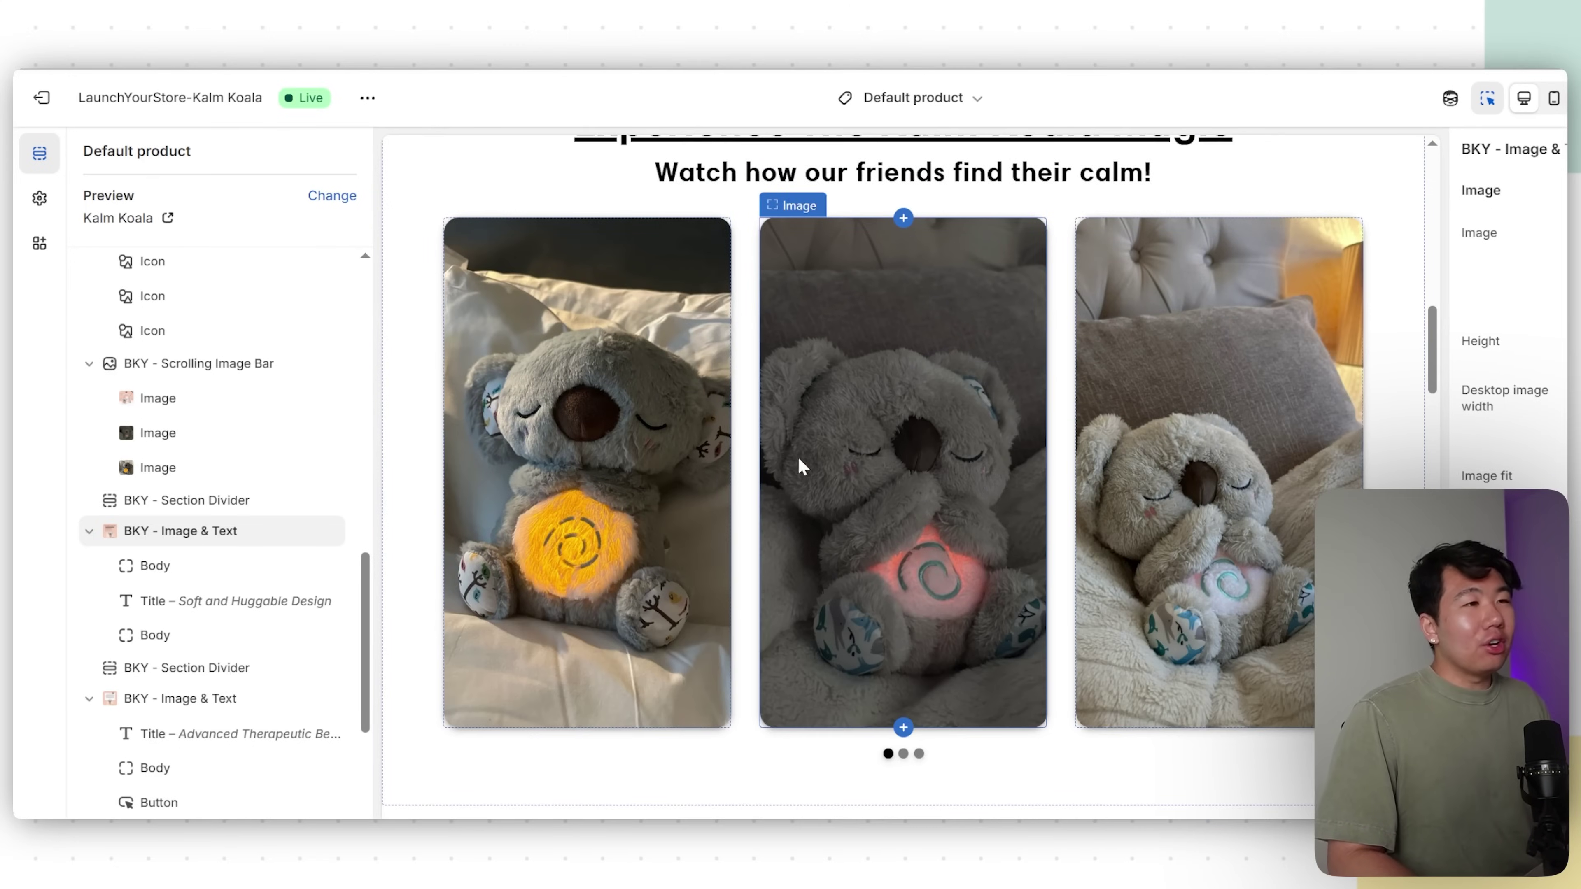
pyautogui.scroll(-12, 799, 459)
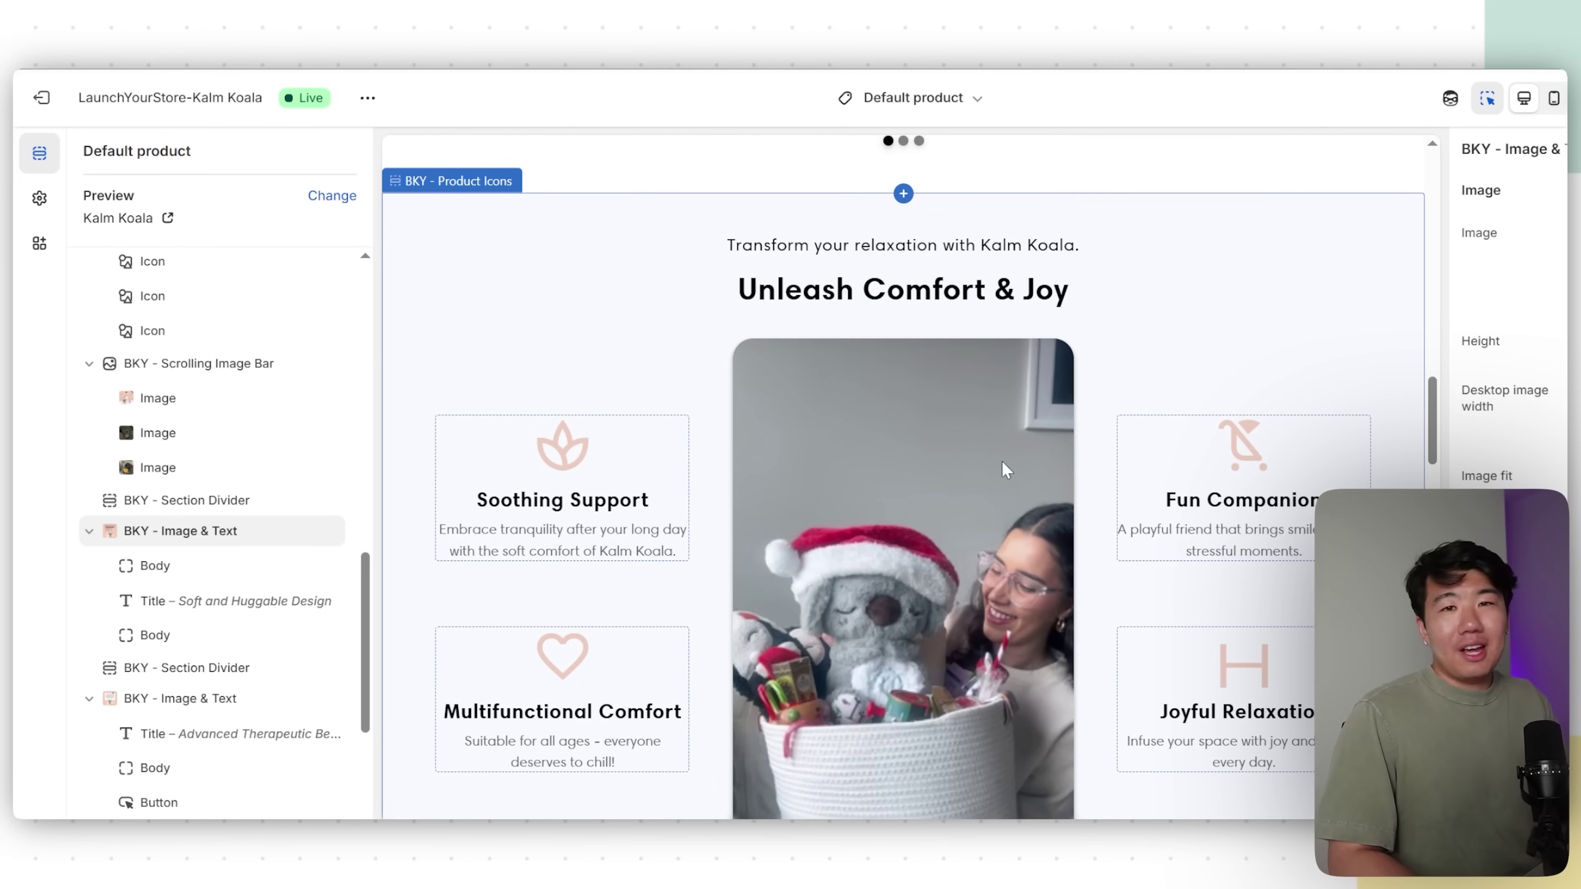
pyautogui.scroll(-18, 1062, 481)
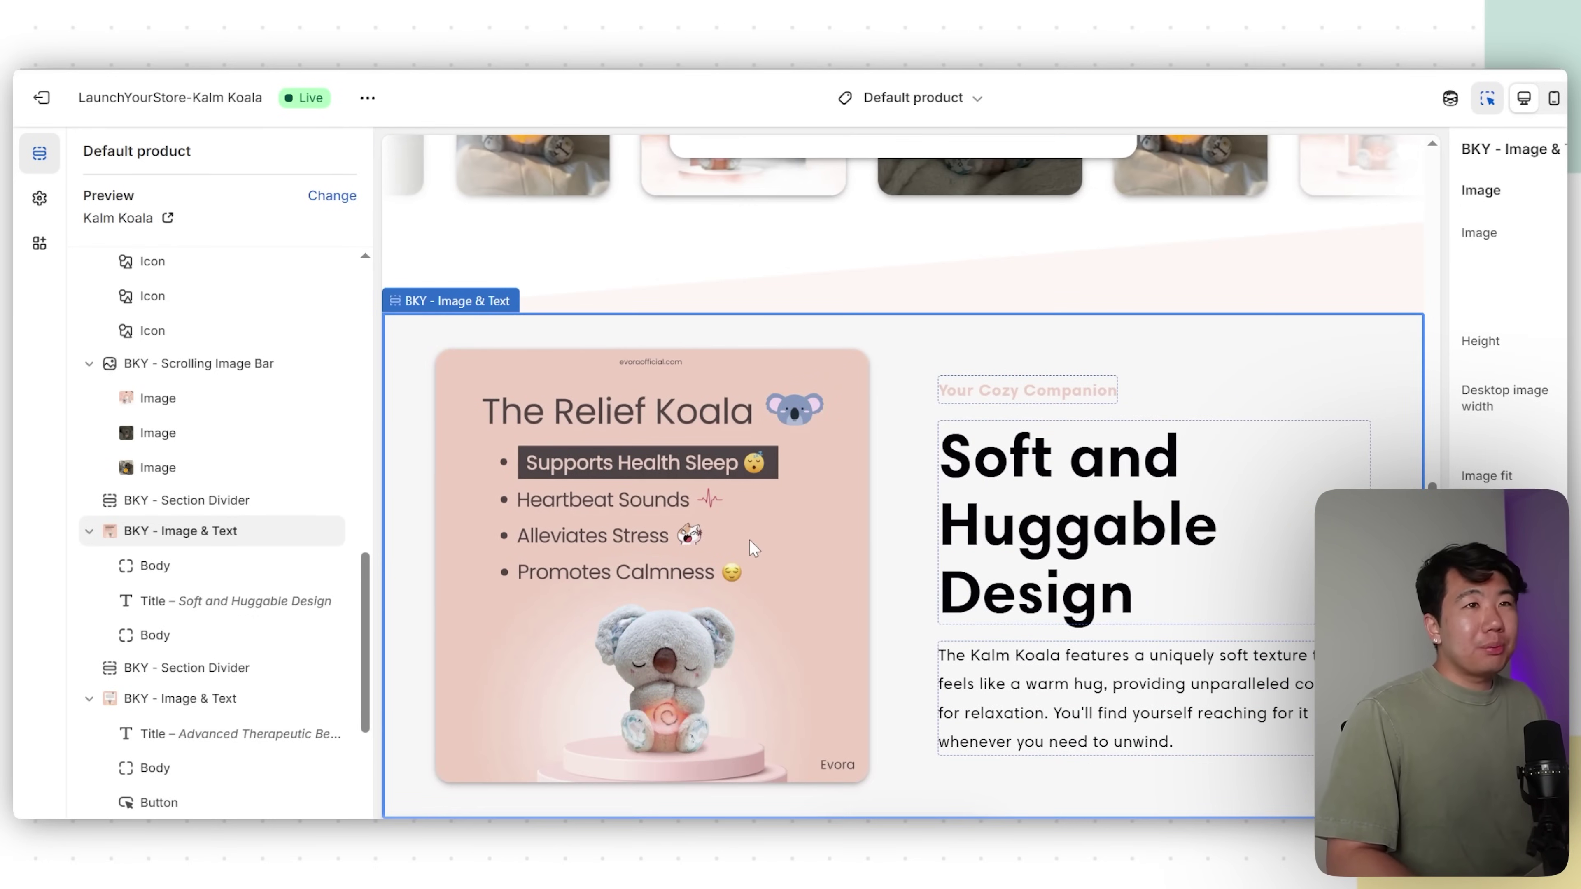
# - Replace the section's image with the review image from the store files
pyautogui.click(1518, 286)
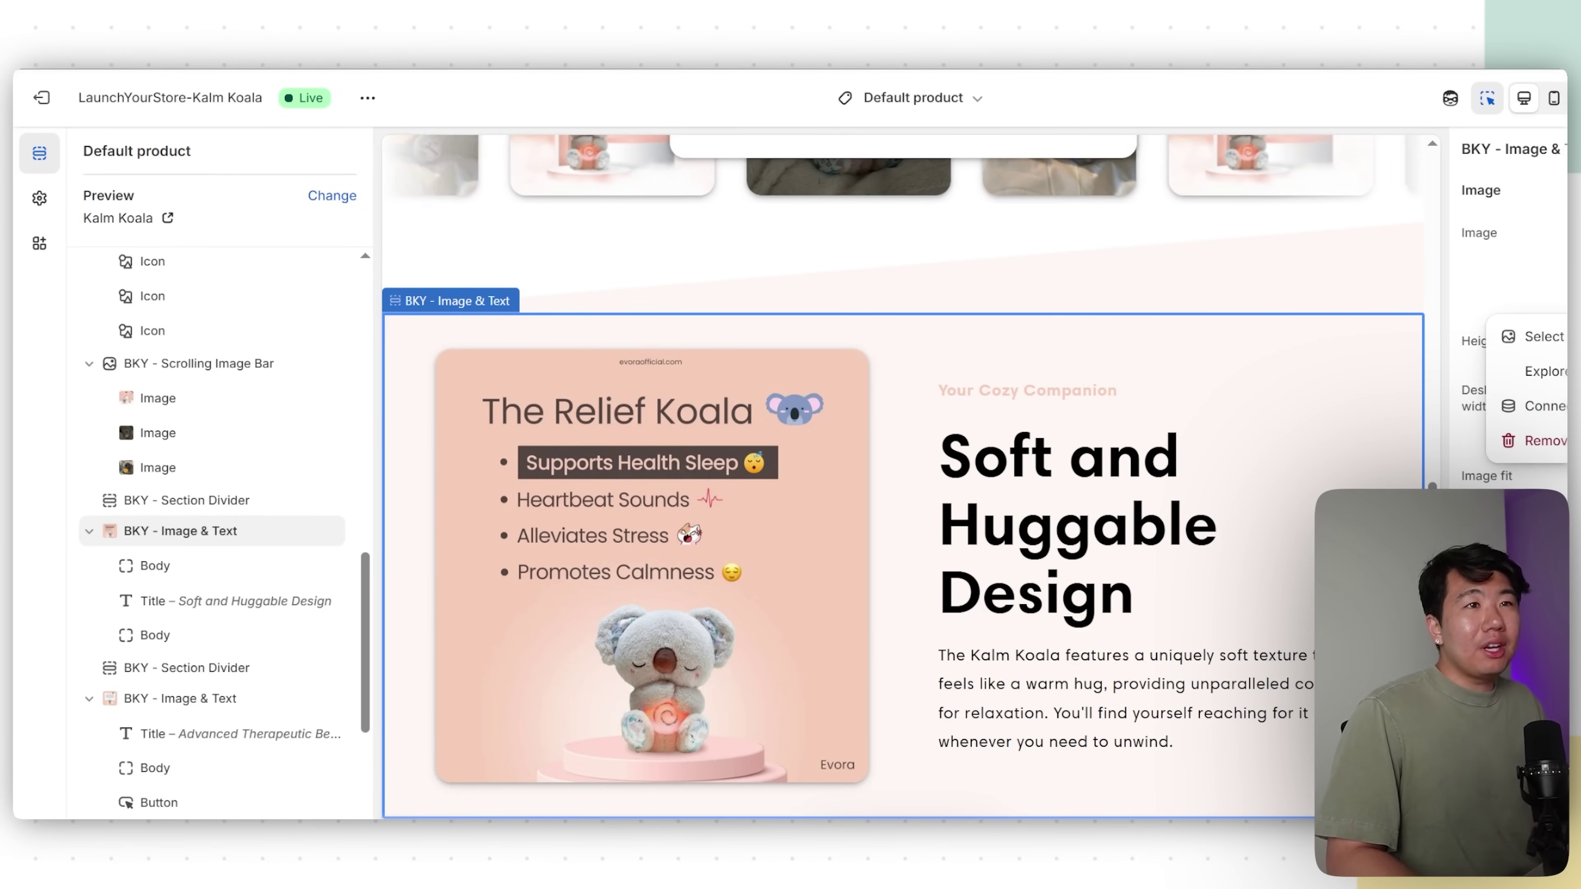
pyautogui.click(1537, 335)
pyautogui.scroll(-4, 1038, 579)
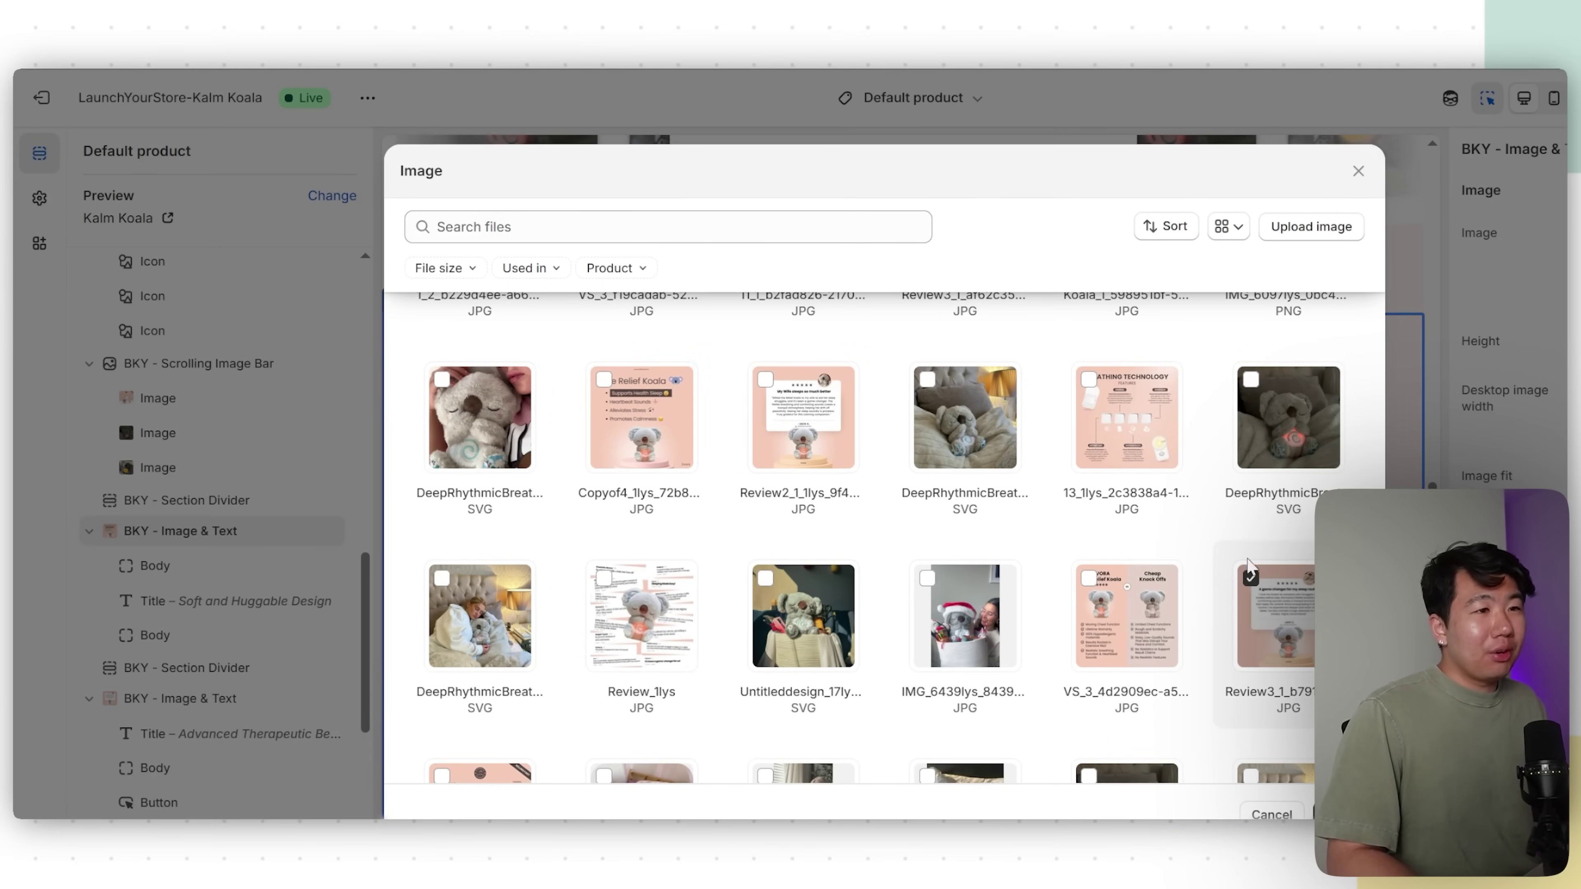
pyautogui.click(1338, 815)
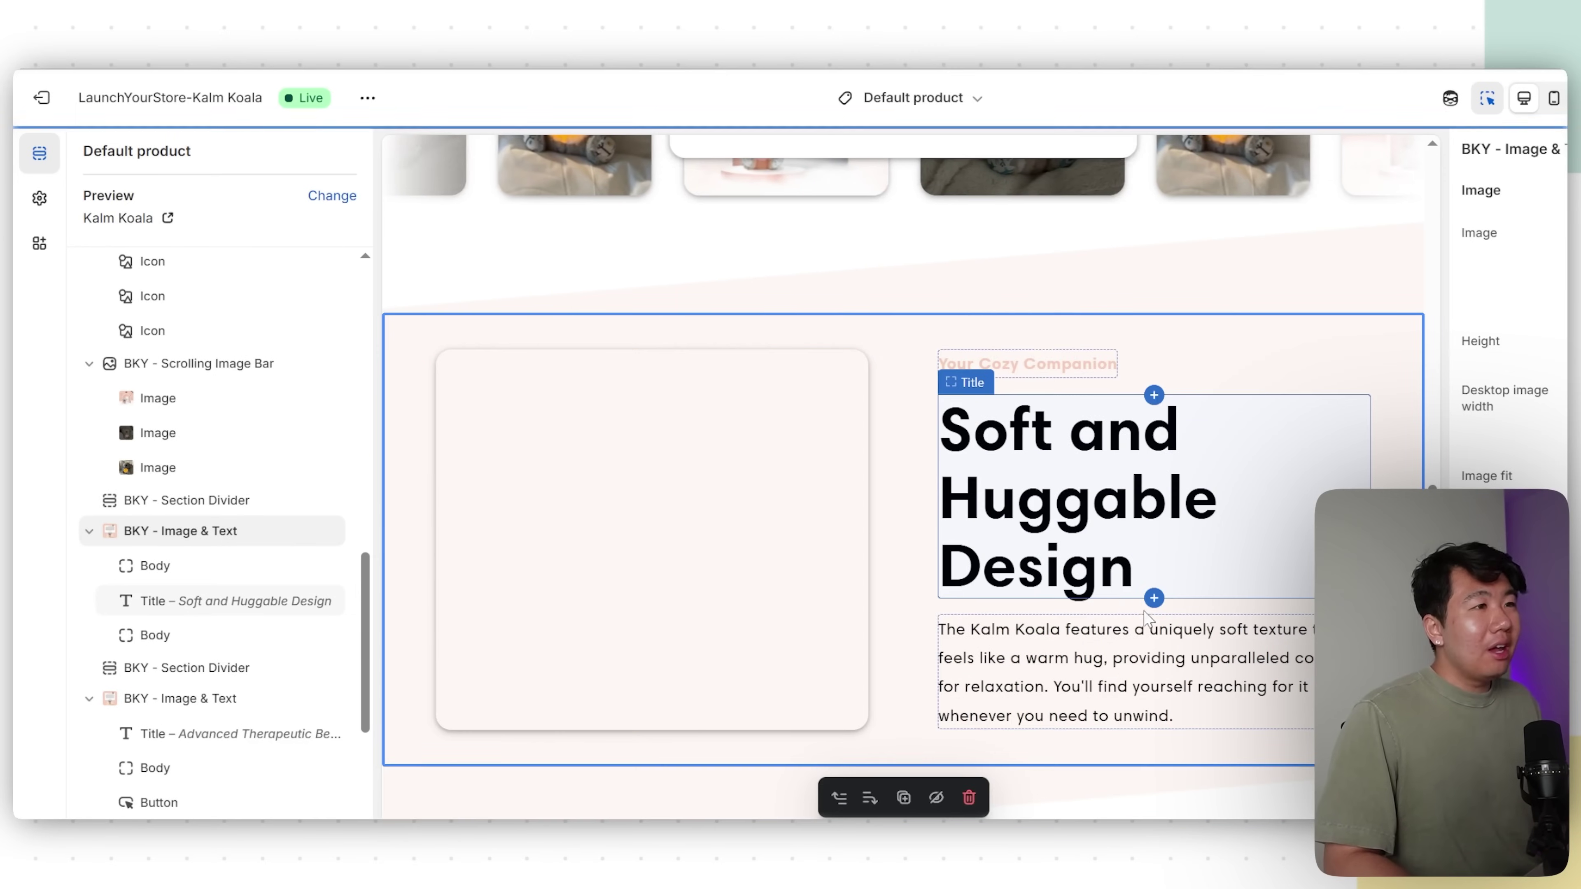
# - Scroll down to the FAQ and expand the "Can I gift it?" question for editing
pyautogui.scroll(-5, 1262, 600)
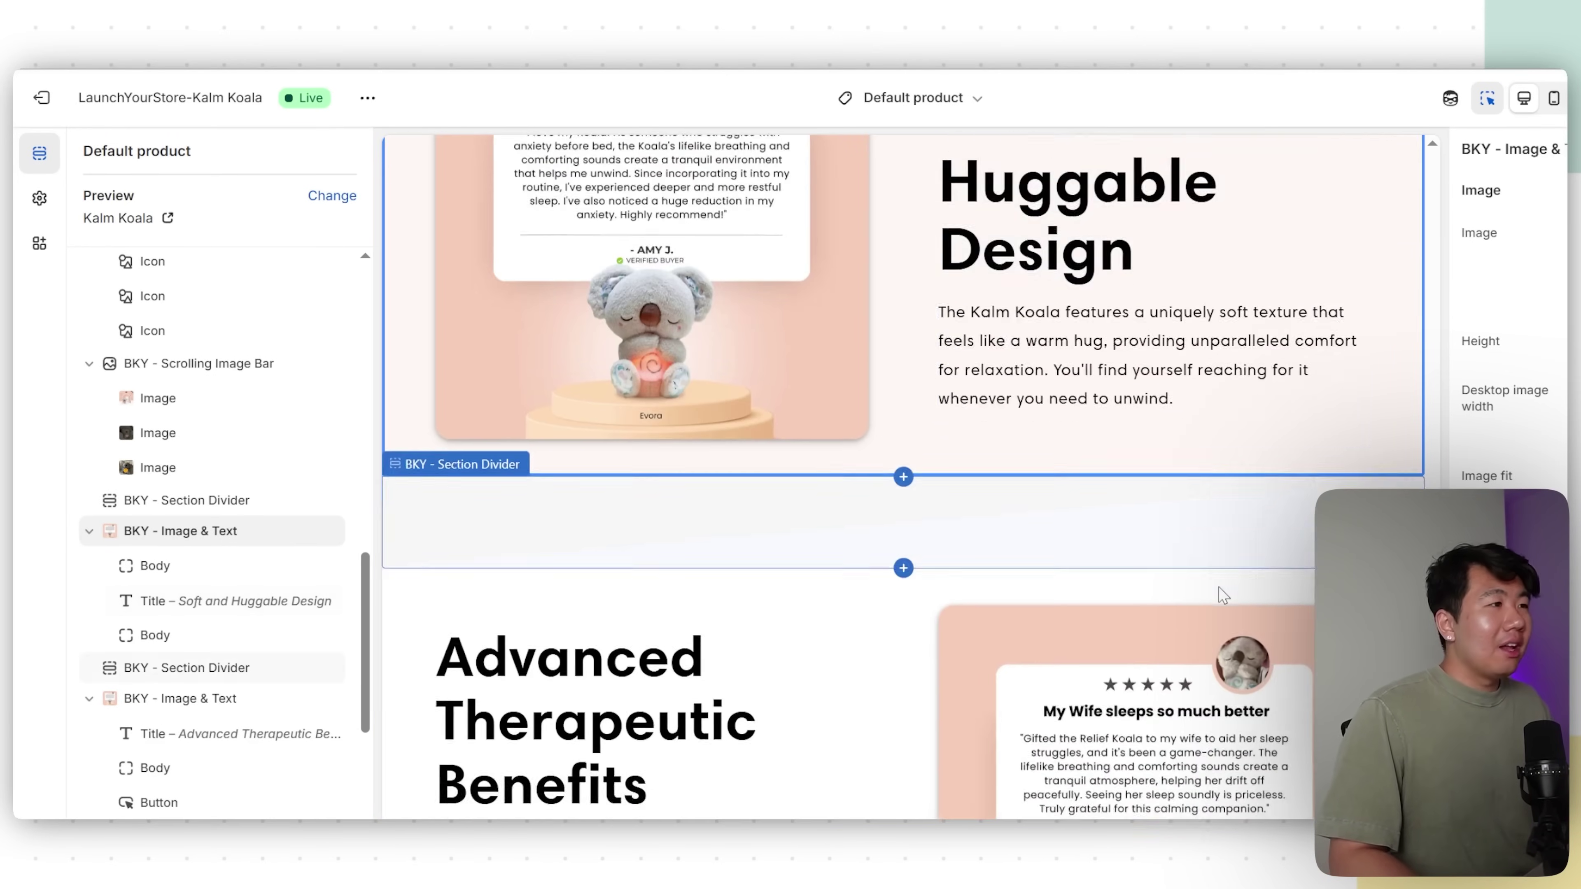
pyautogui.scroll(-15, 1222, 595)
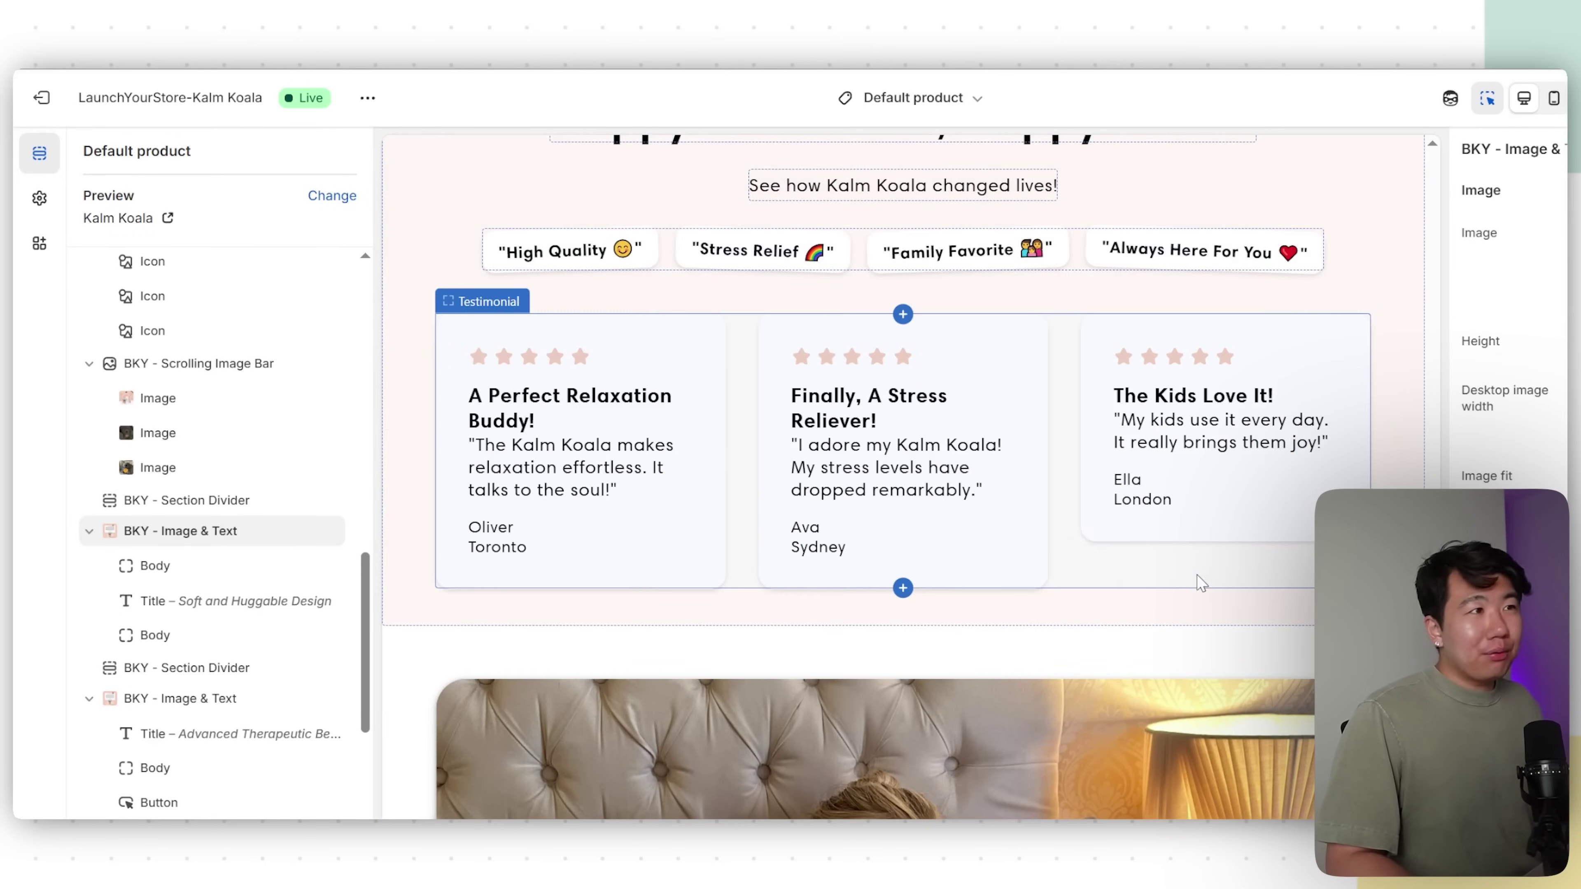
pyautogui.scroll(3, 1201, 582)
pyautogui.scroll(-10, 1052, 585)
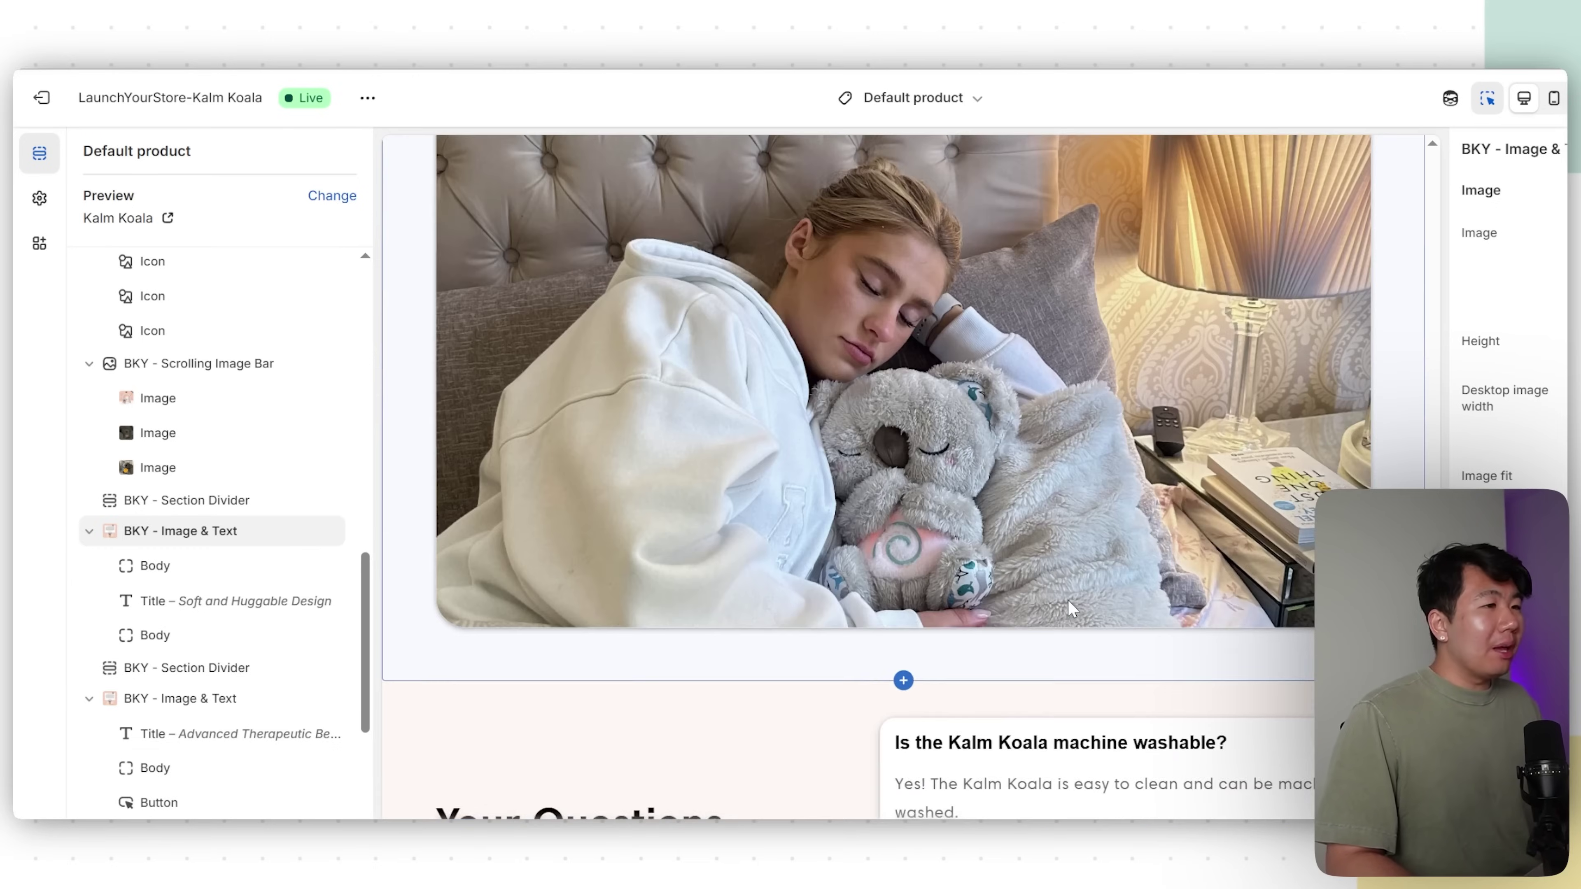
pyautogui.scroll(-6, 1071, 607)
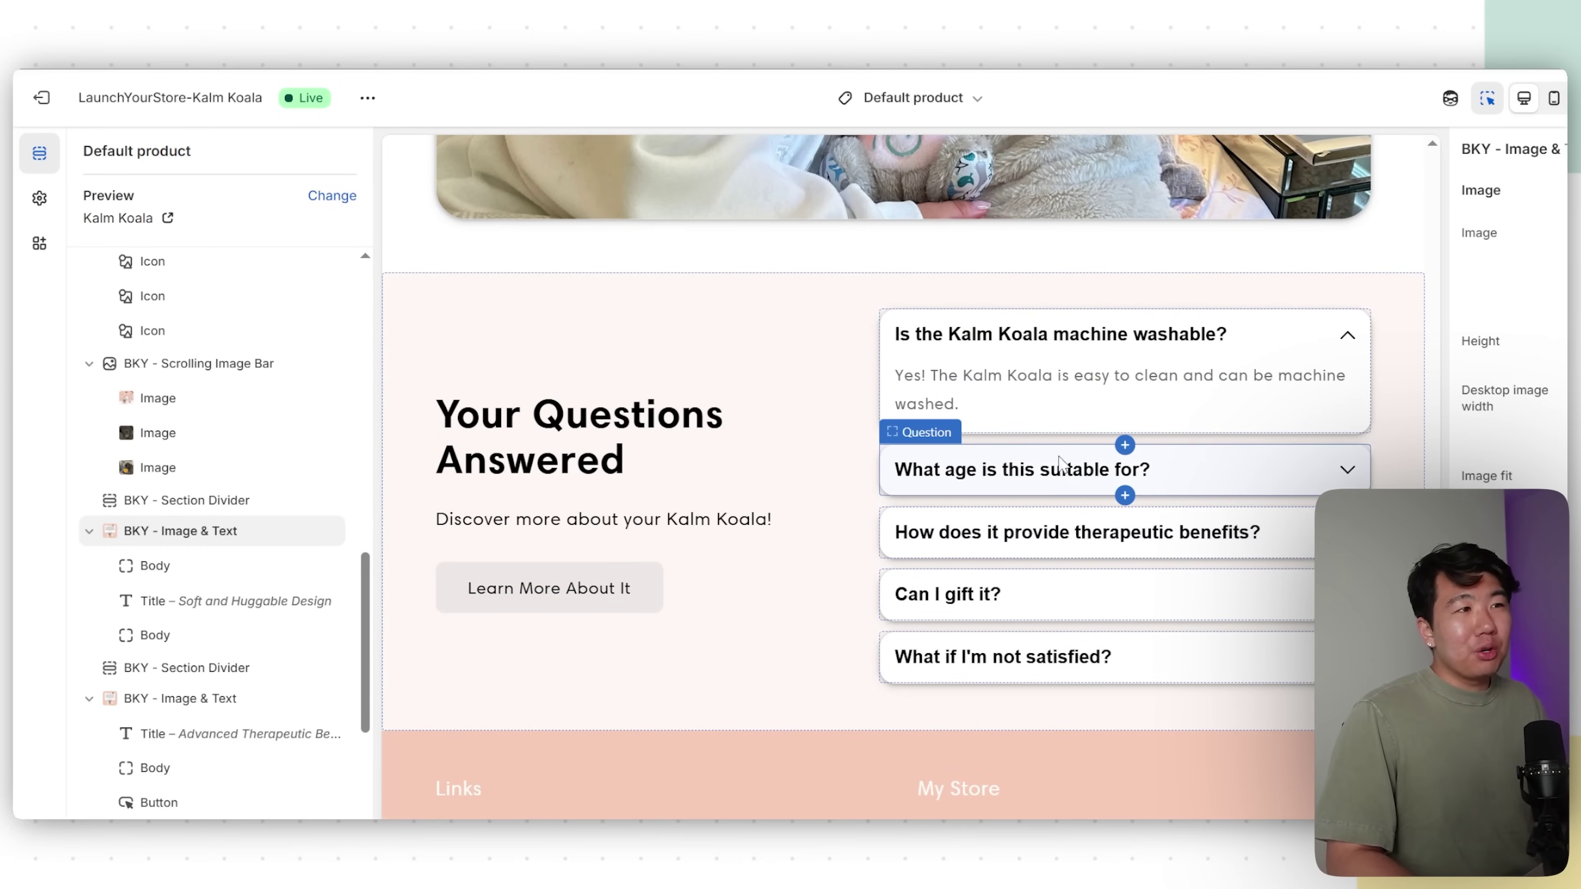
pyautogui.click(1062, 610)
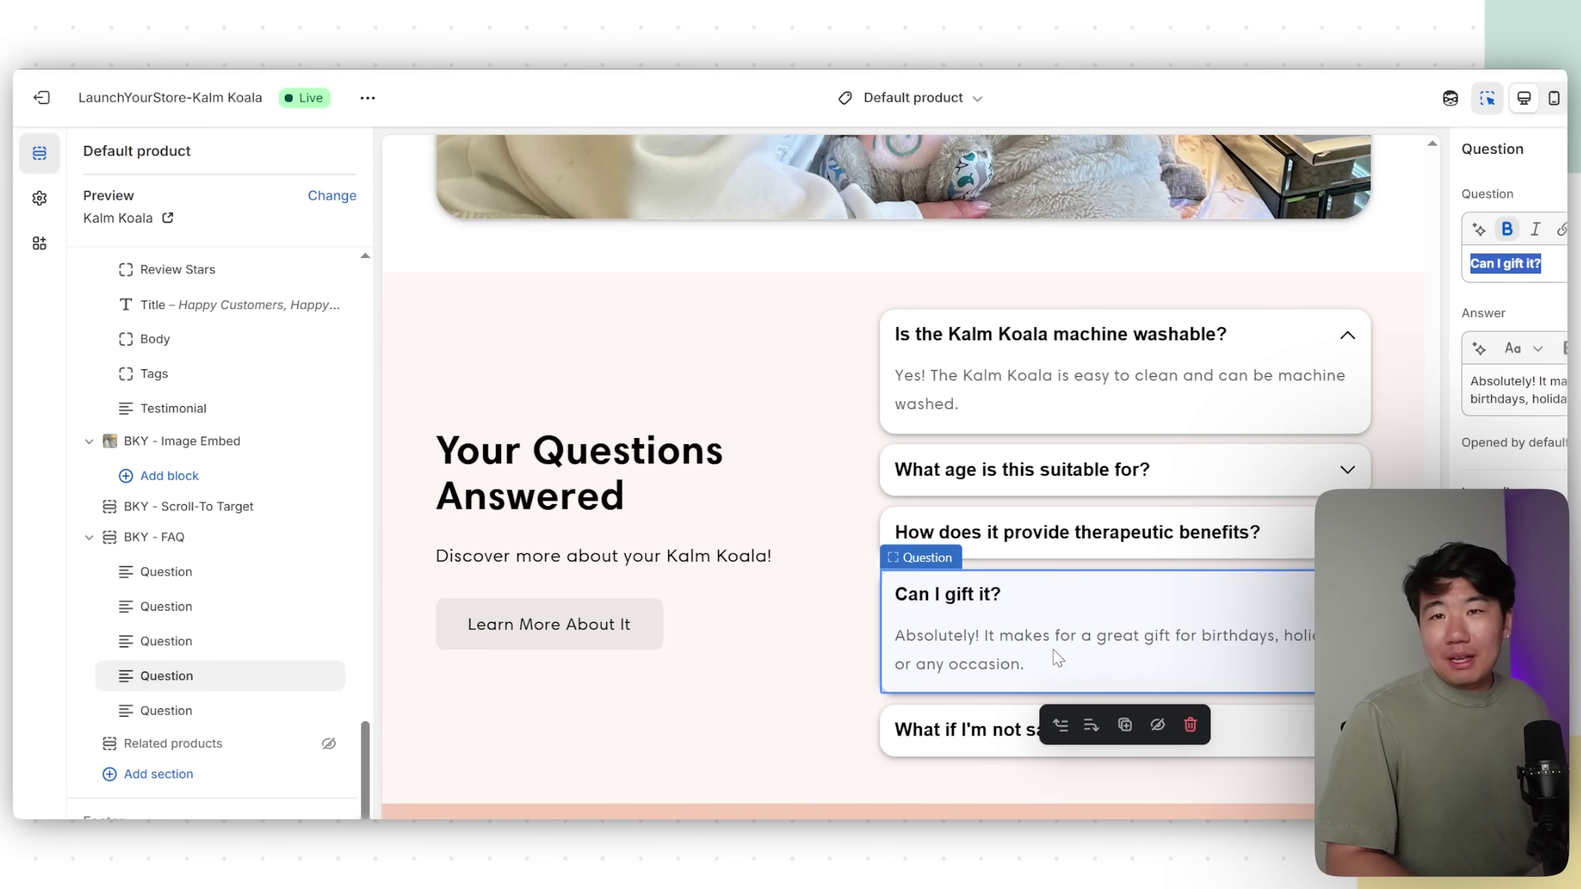
pyautogui.scroll(10, 1114, 663)
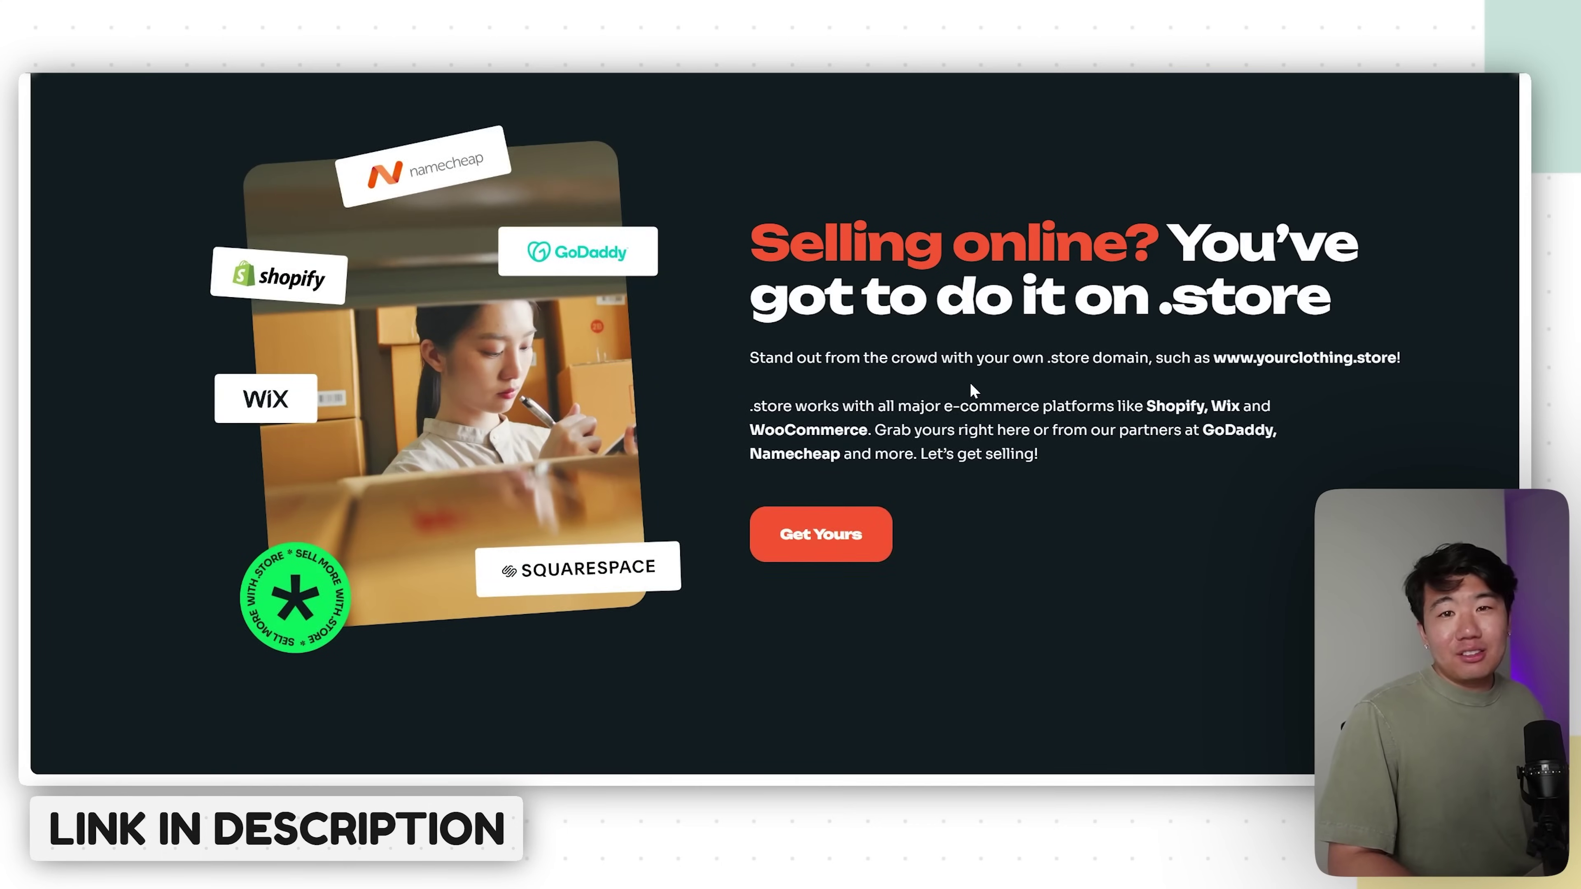
# - Scroll through the .store Domains page and its example showcase stores, then back up
pyautogui.scroll(-10, 969, 381)
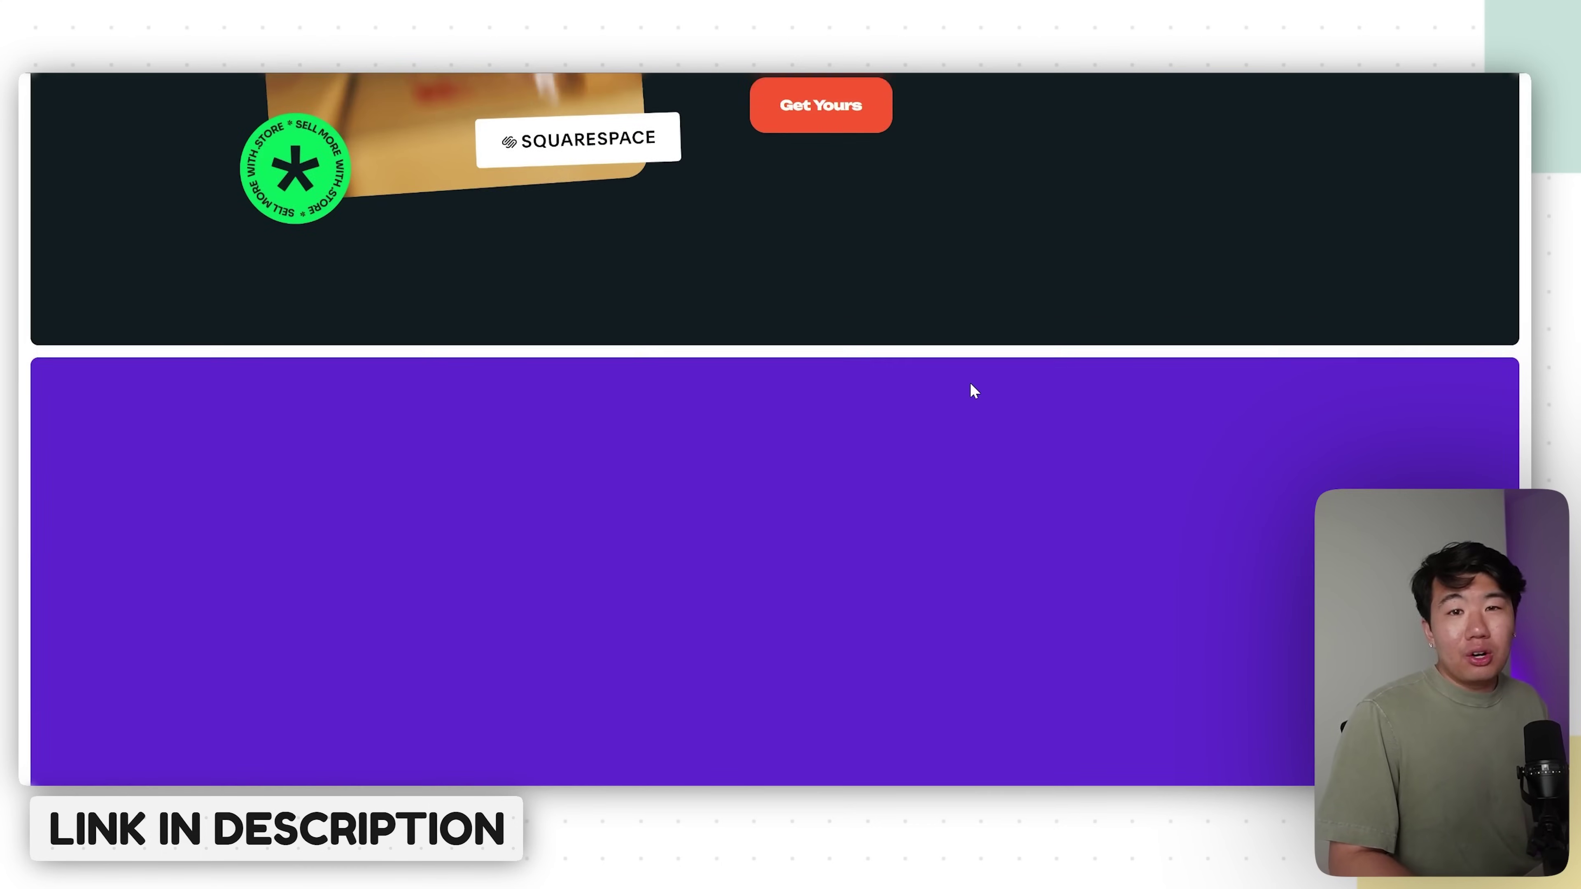
pyautogui.scroll(-10, 970, 380)
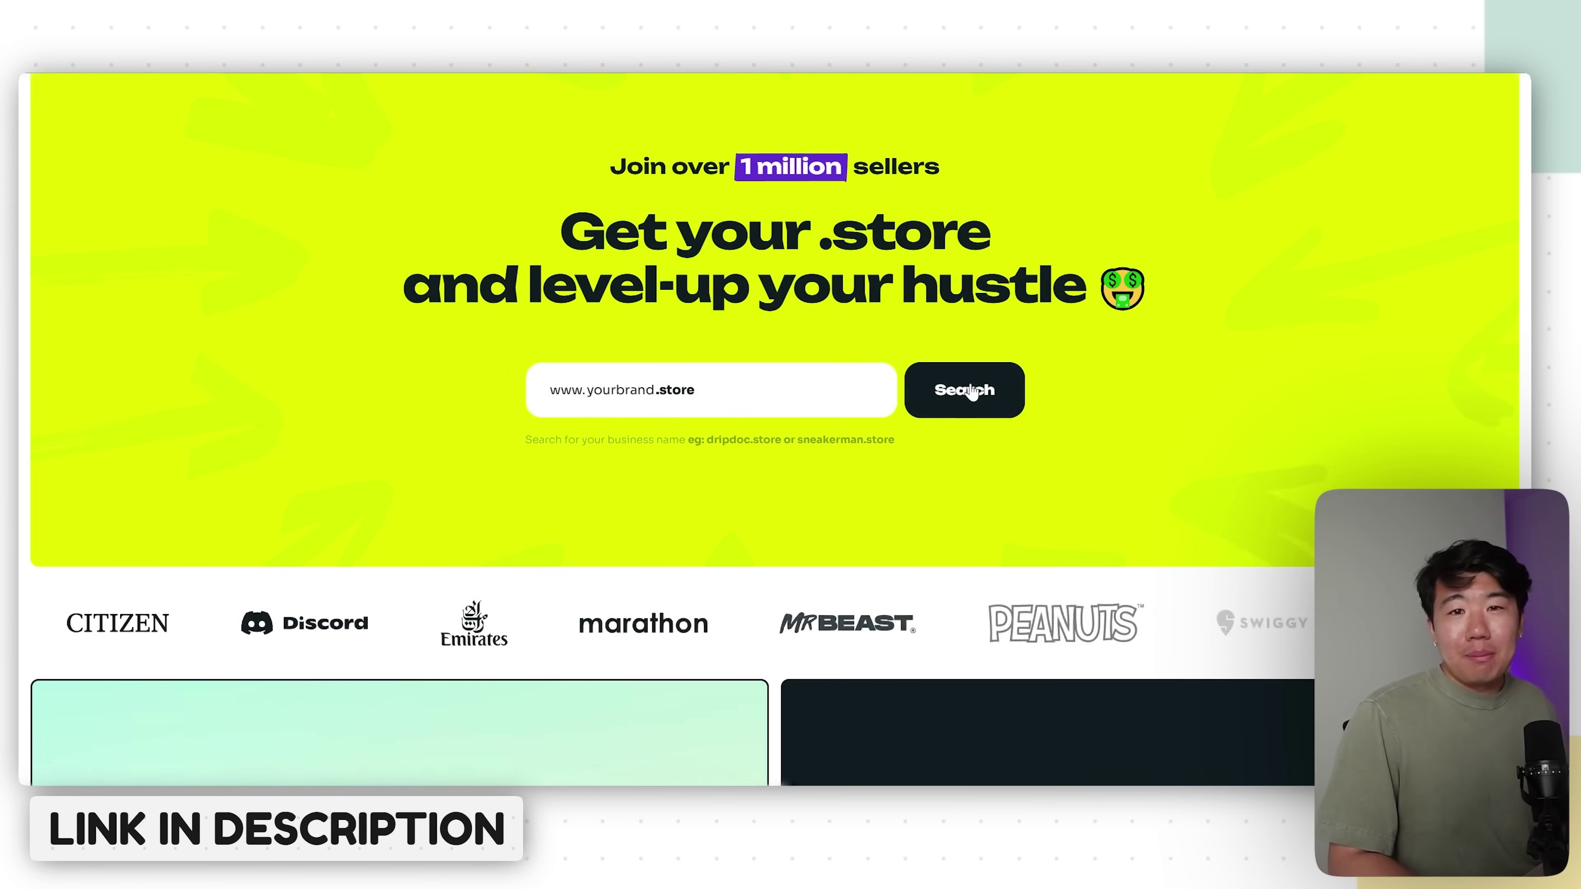
pyautogui.scroll(-7, 970, 389)
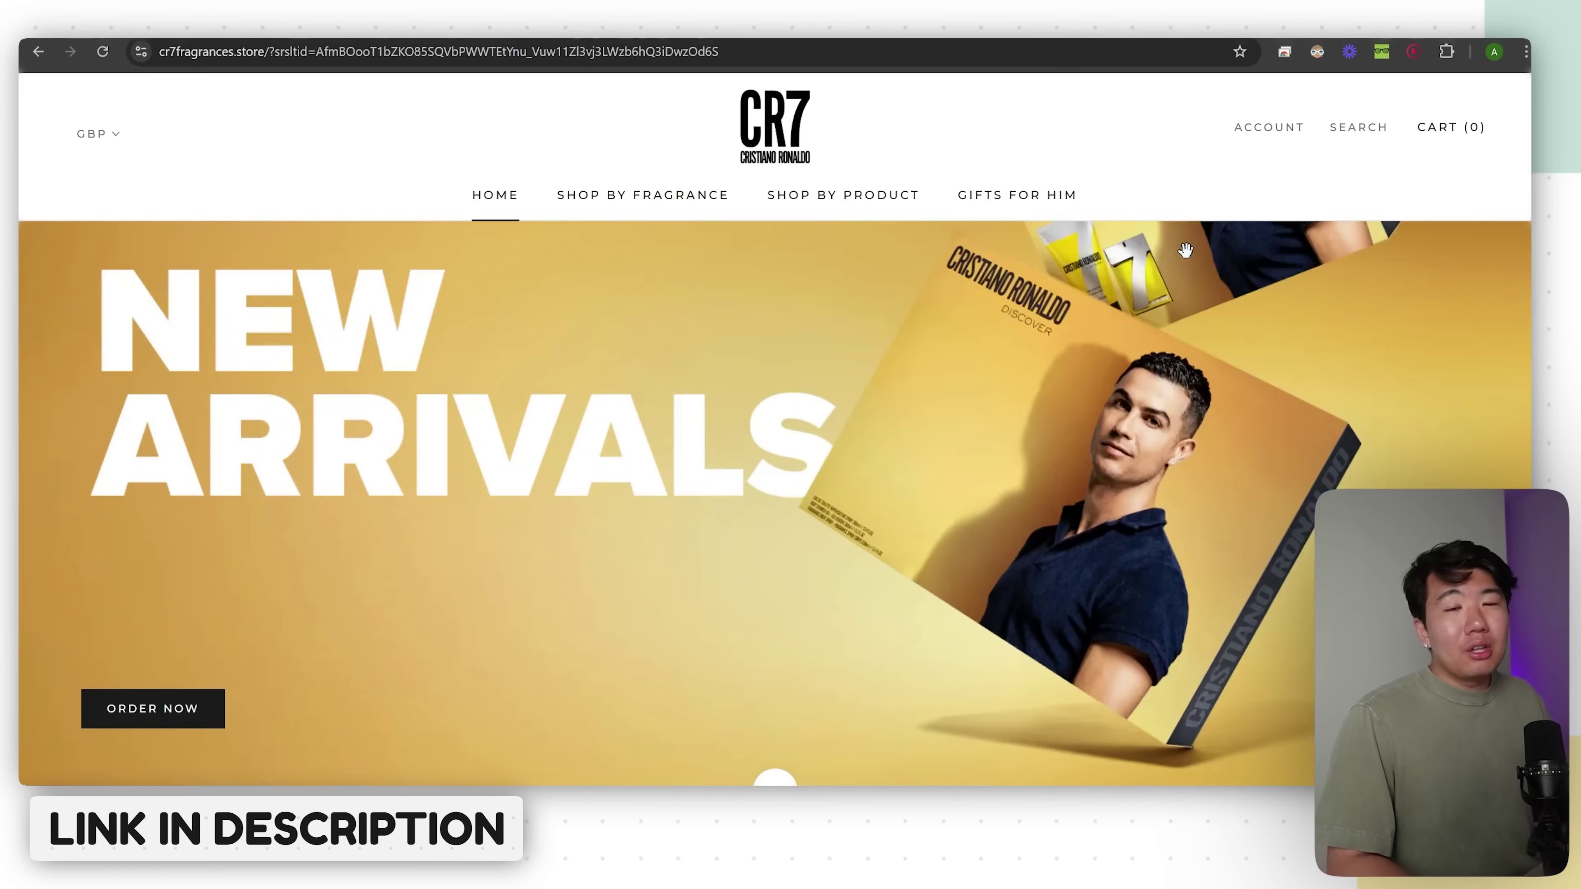
pyautogui.scroll(-3, 775, 436)
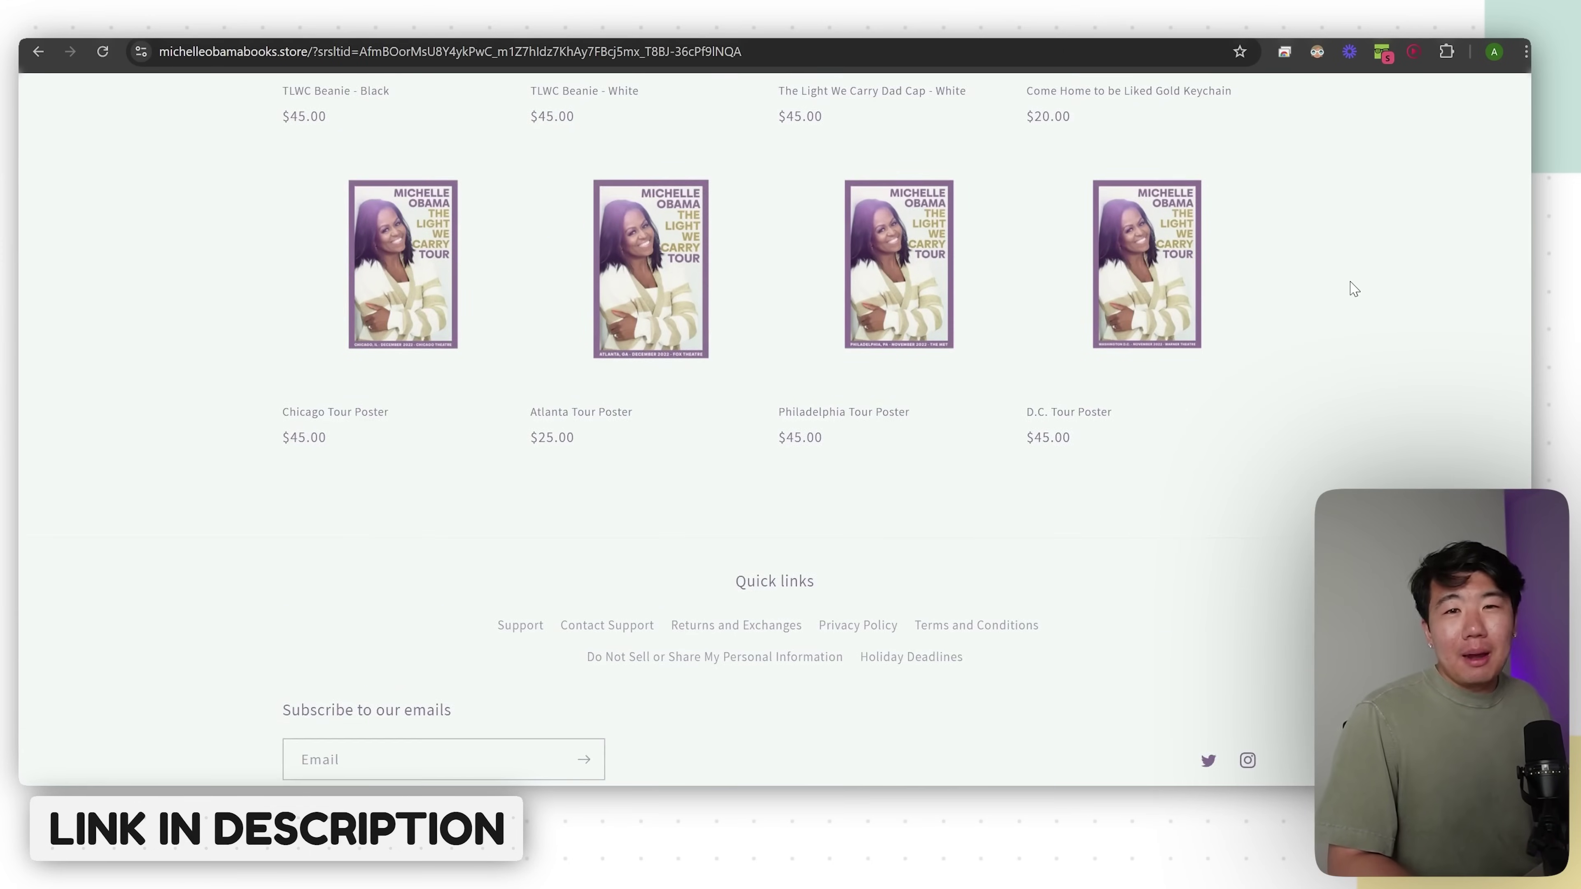
pyautogui.scroll(-2, 1354, 289)
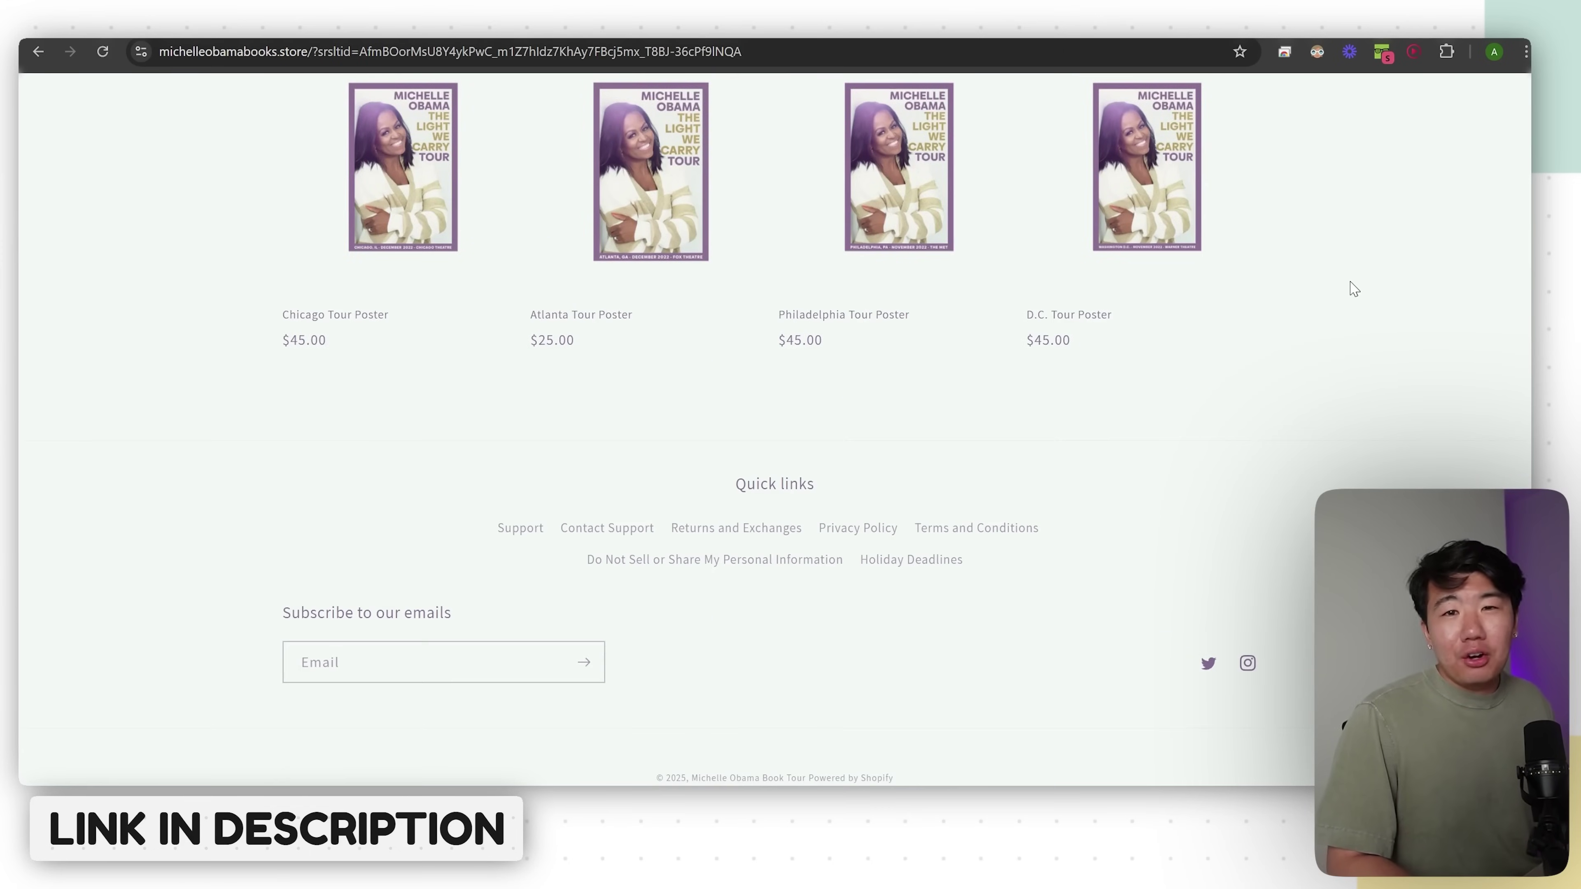
pyautogui.scroll(10, 1352, 289)
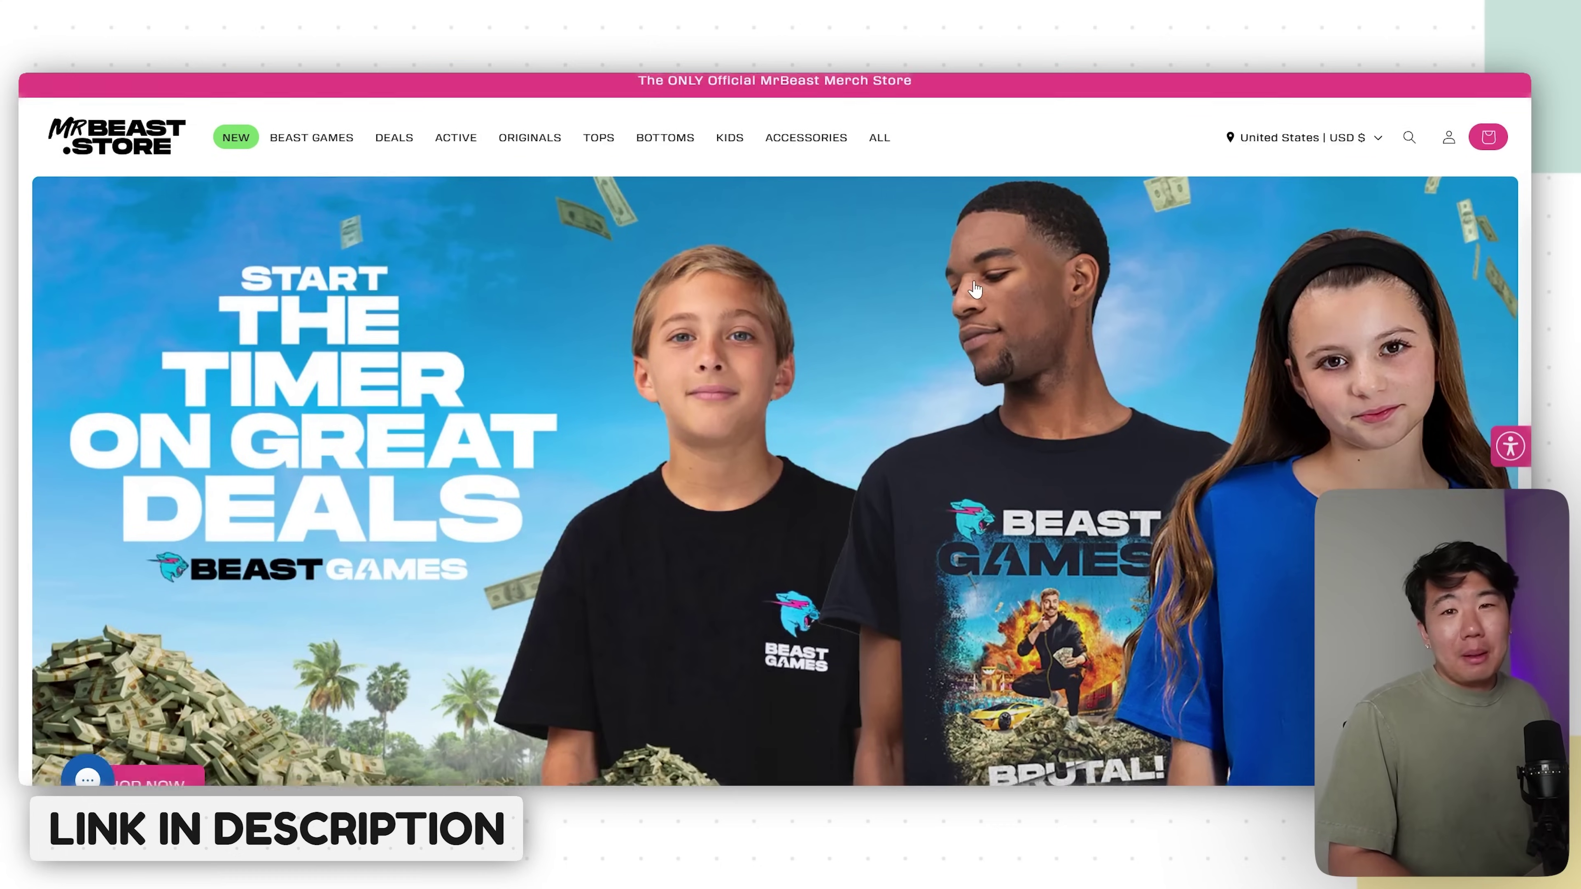
pyautogui.scroll(-15, 975, 288)
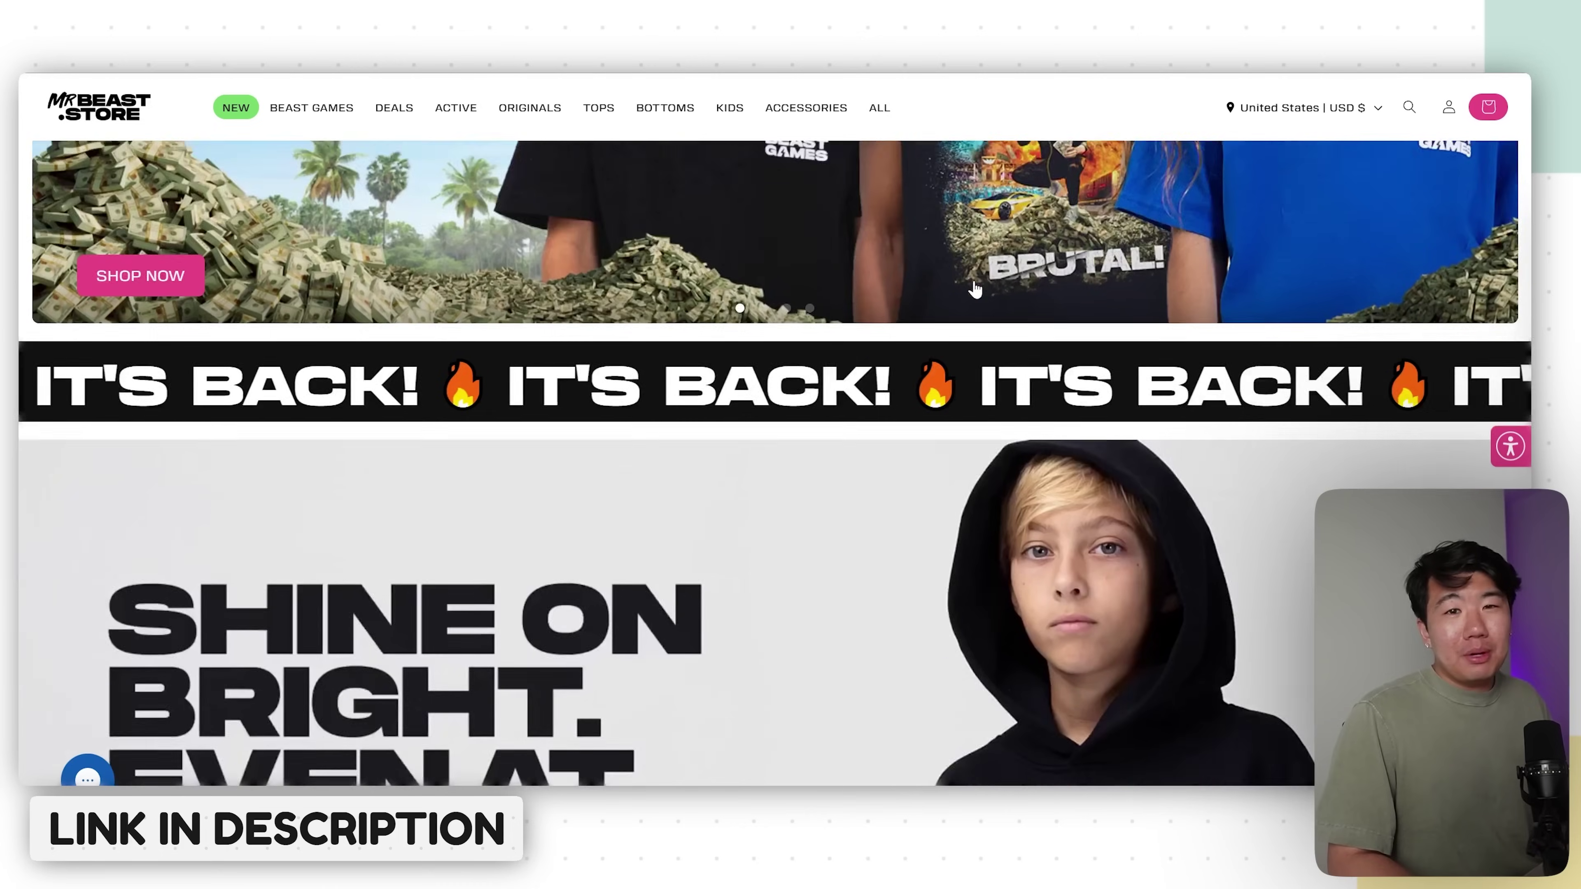
pyautogui.scroll(-15, 974, 283)
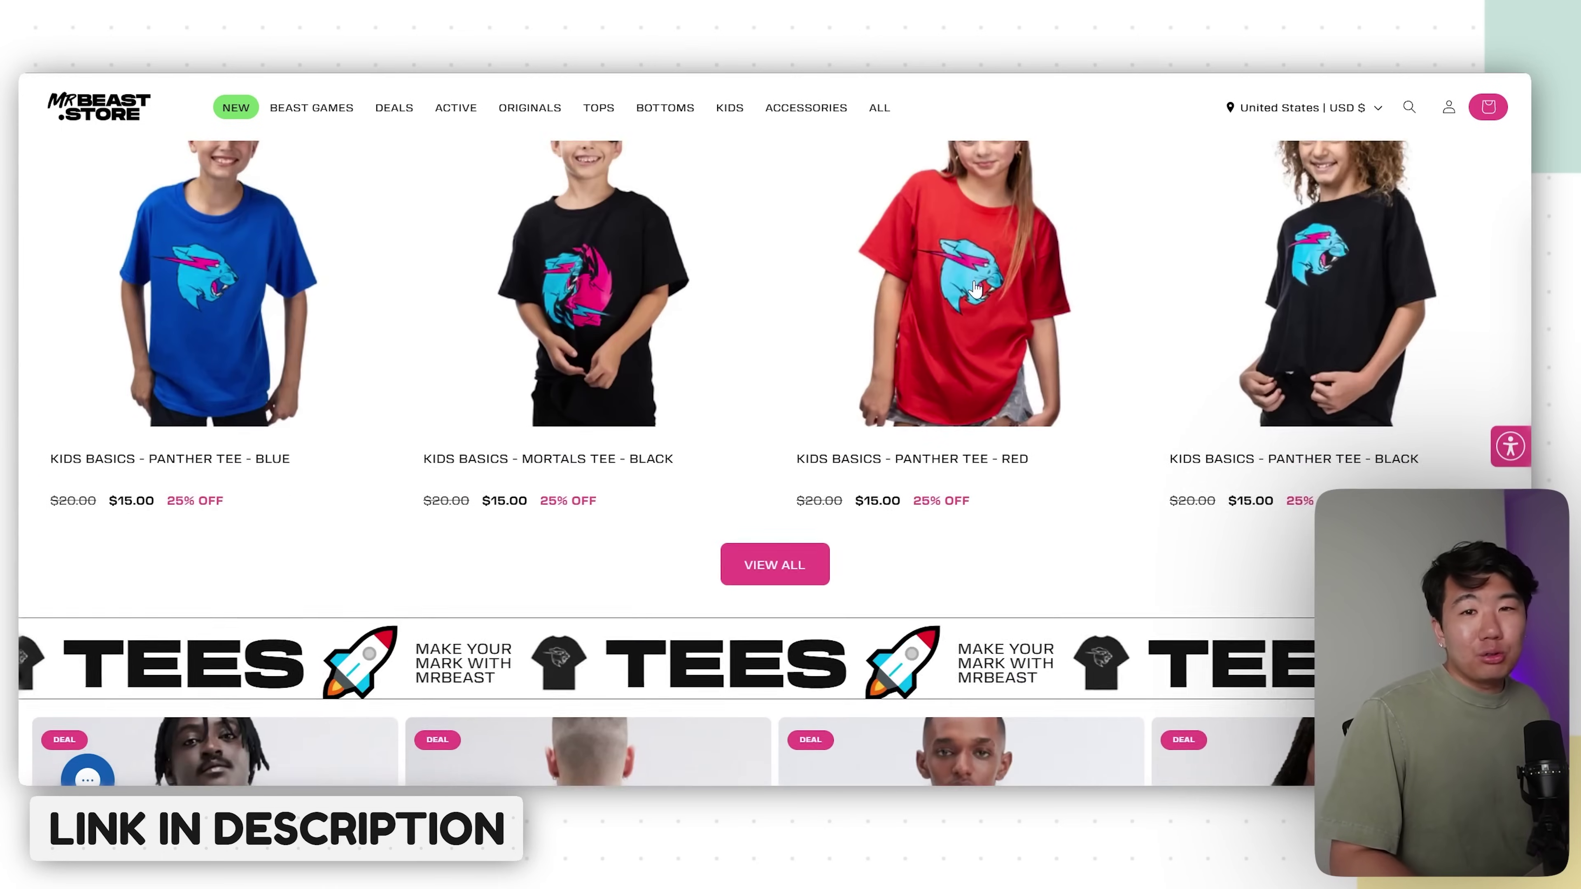
pyautogui.scroll(-12, 974, 288)
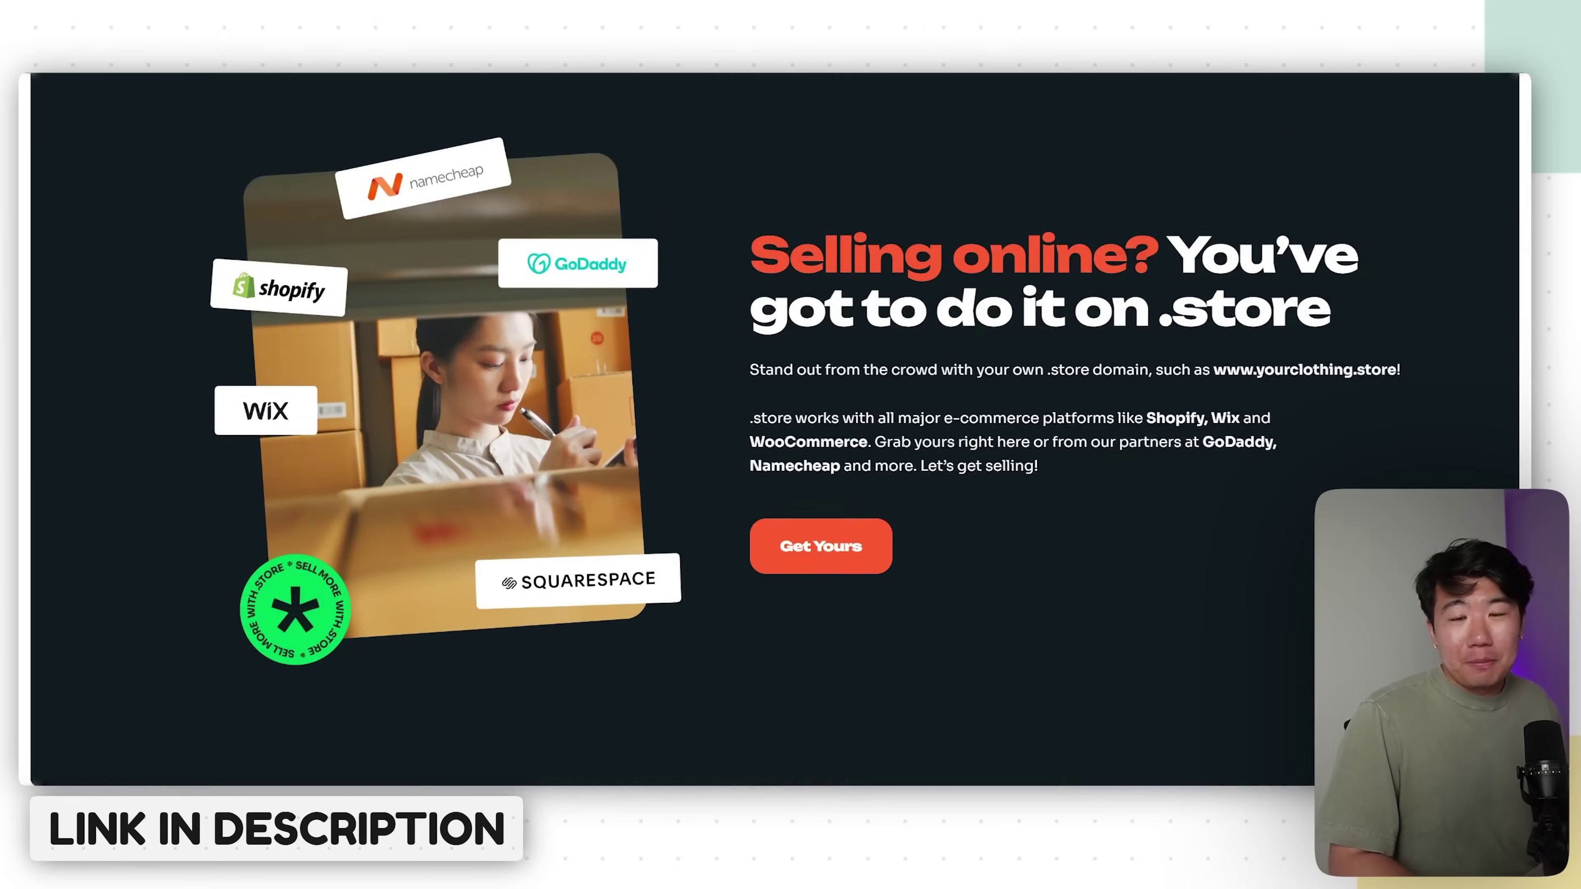
pyautogui.scroll(-15, 774, 430)
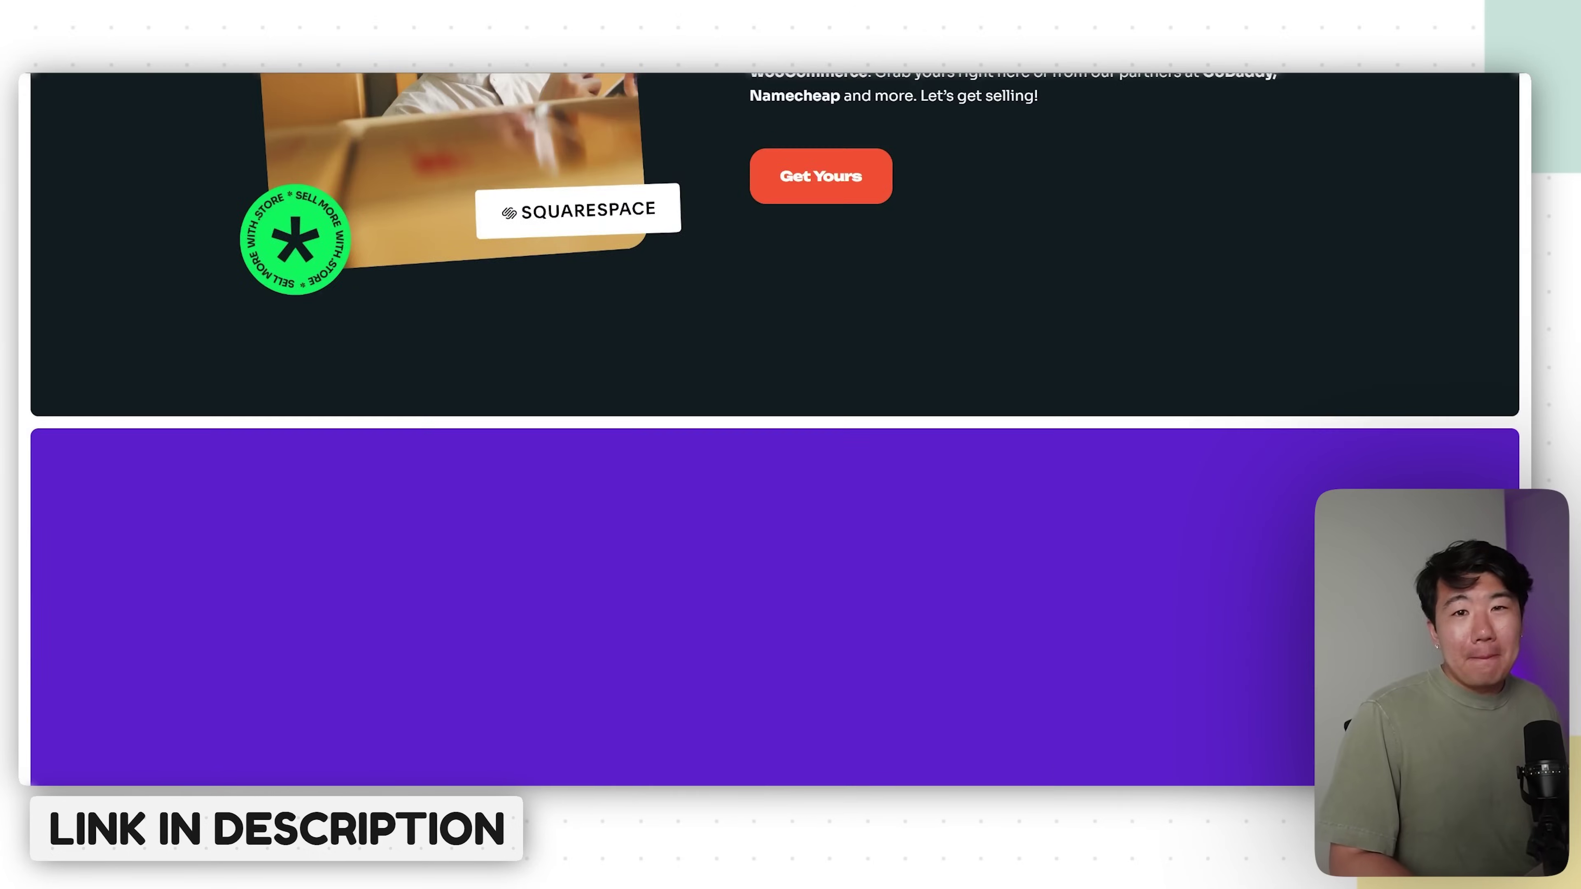
pyautogui.scroll(-15, 774, 430)
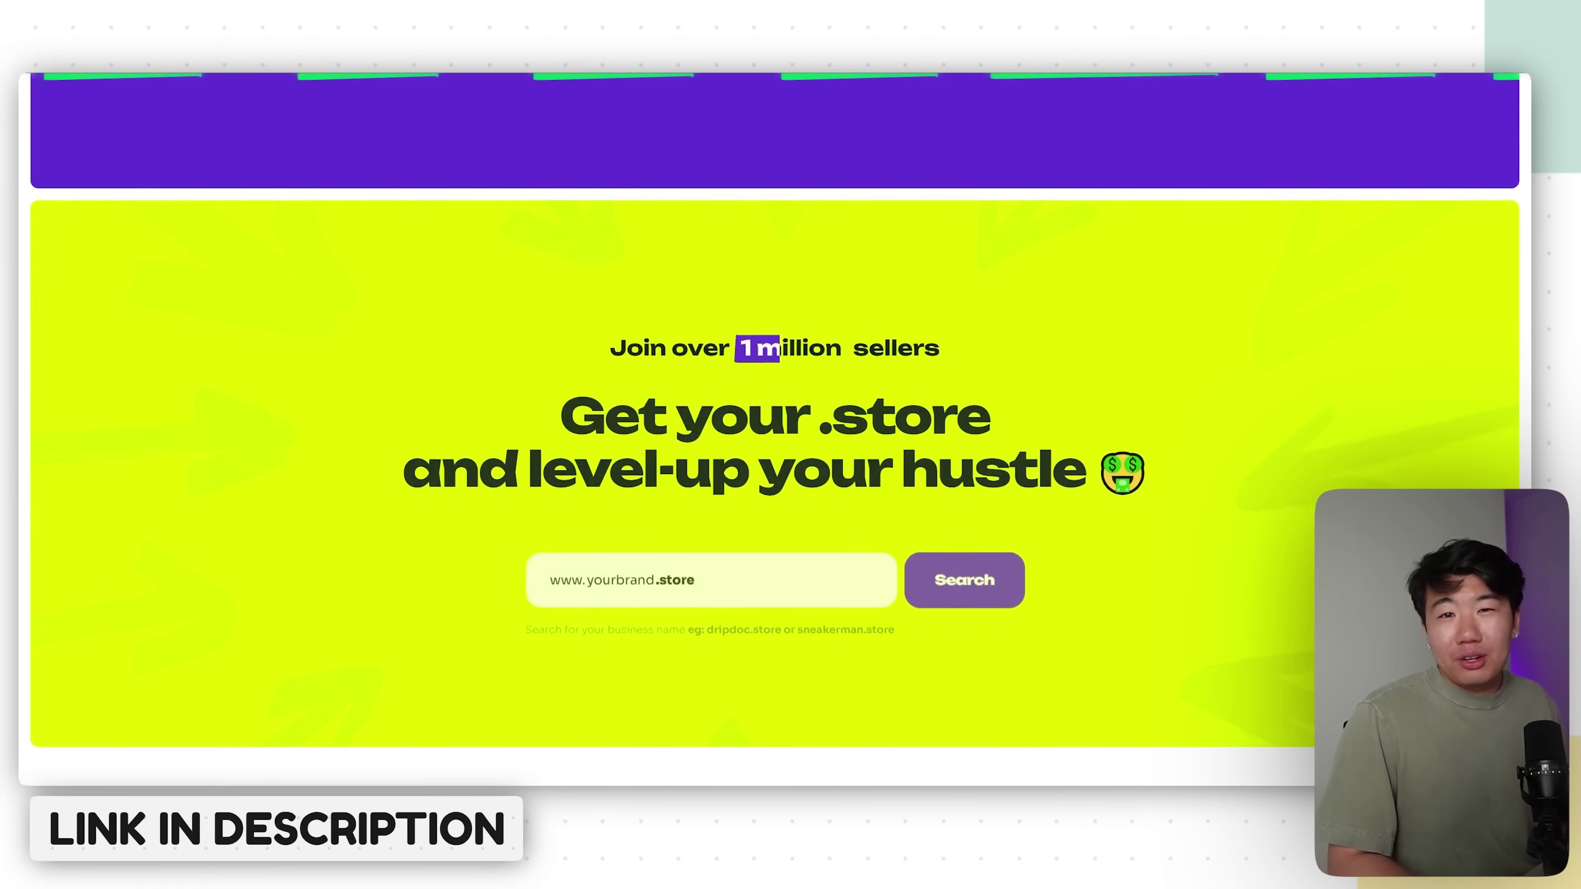
pyautogui.scroll(-15, 774, 430)
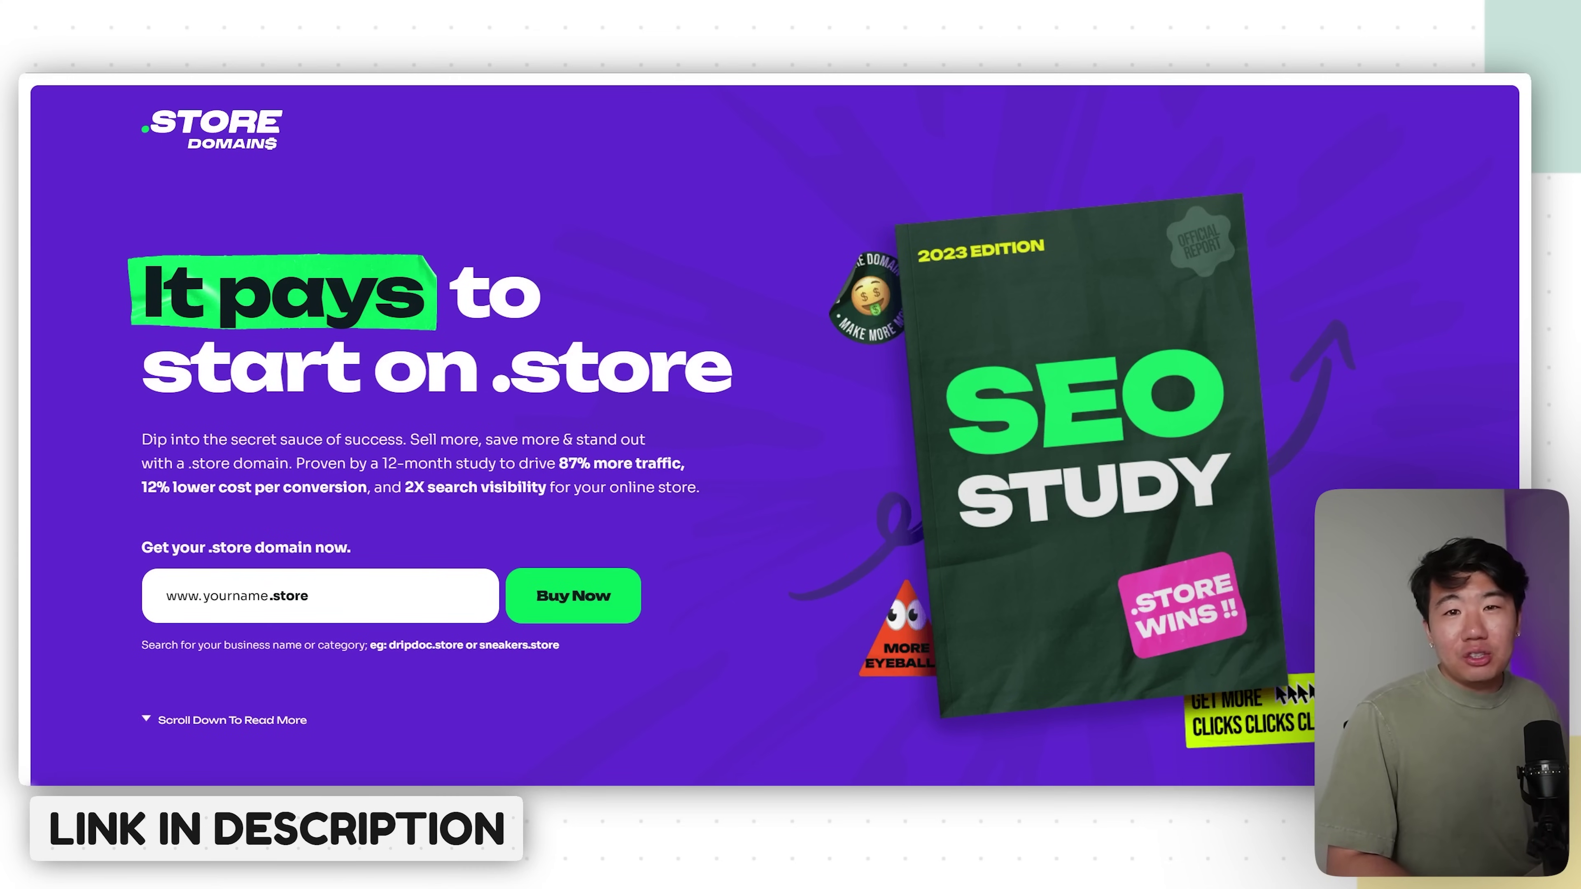
pyautogui.scroll(-10, 774, 430)
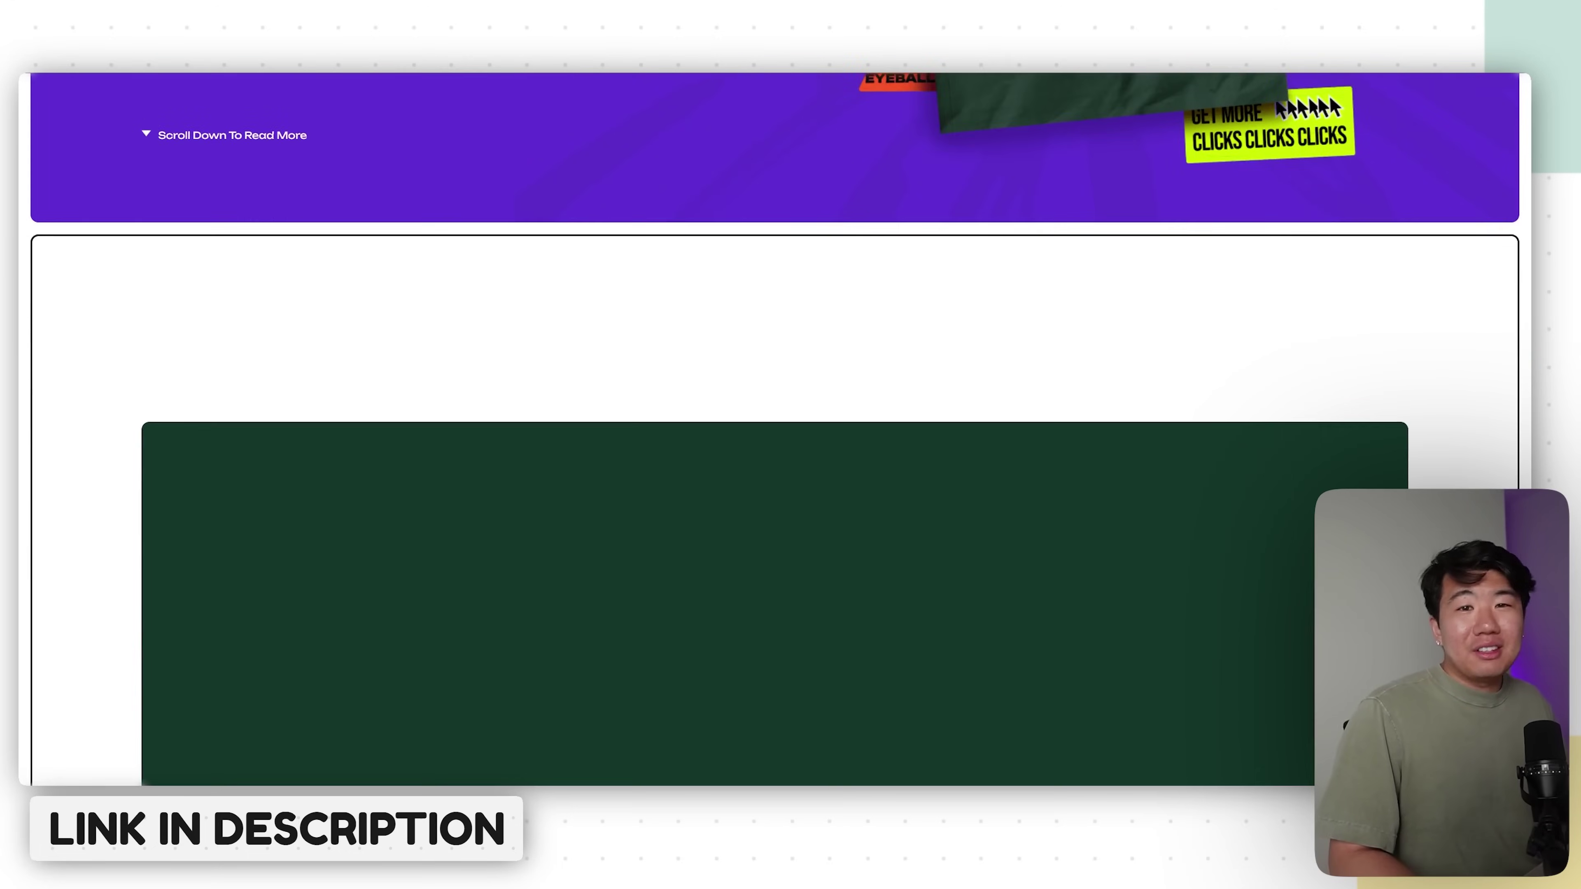
pyautogui.scroll(-4, 774, 436)
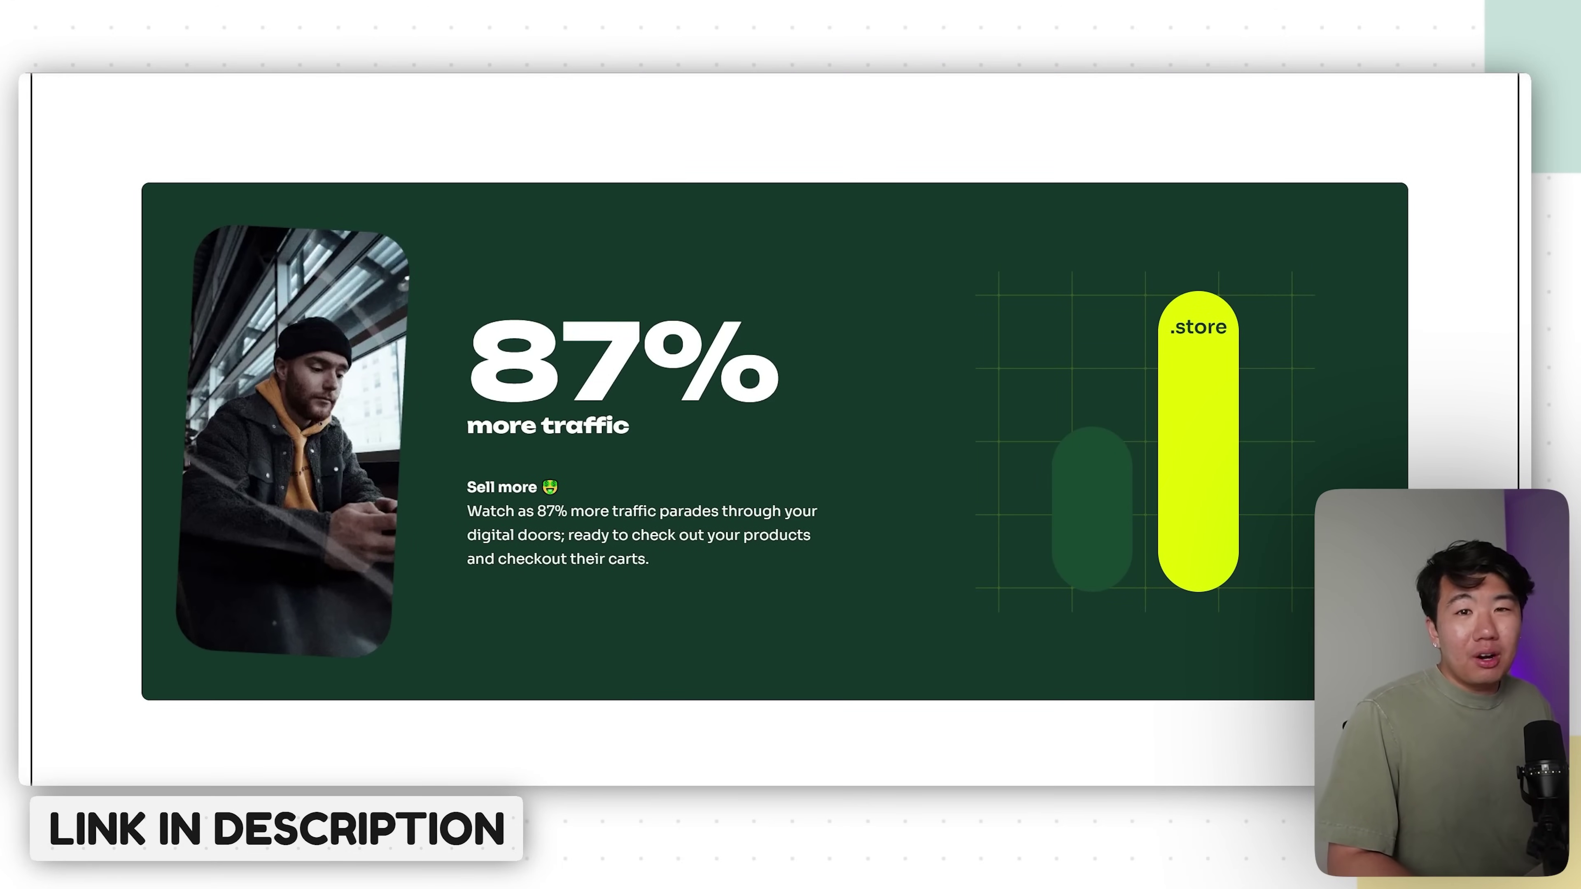
pyautogui.scroll(-5, 775, 436)
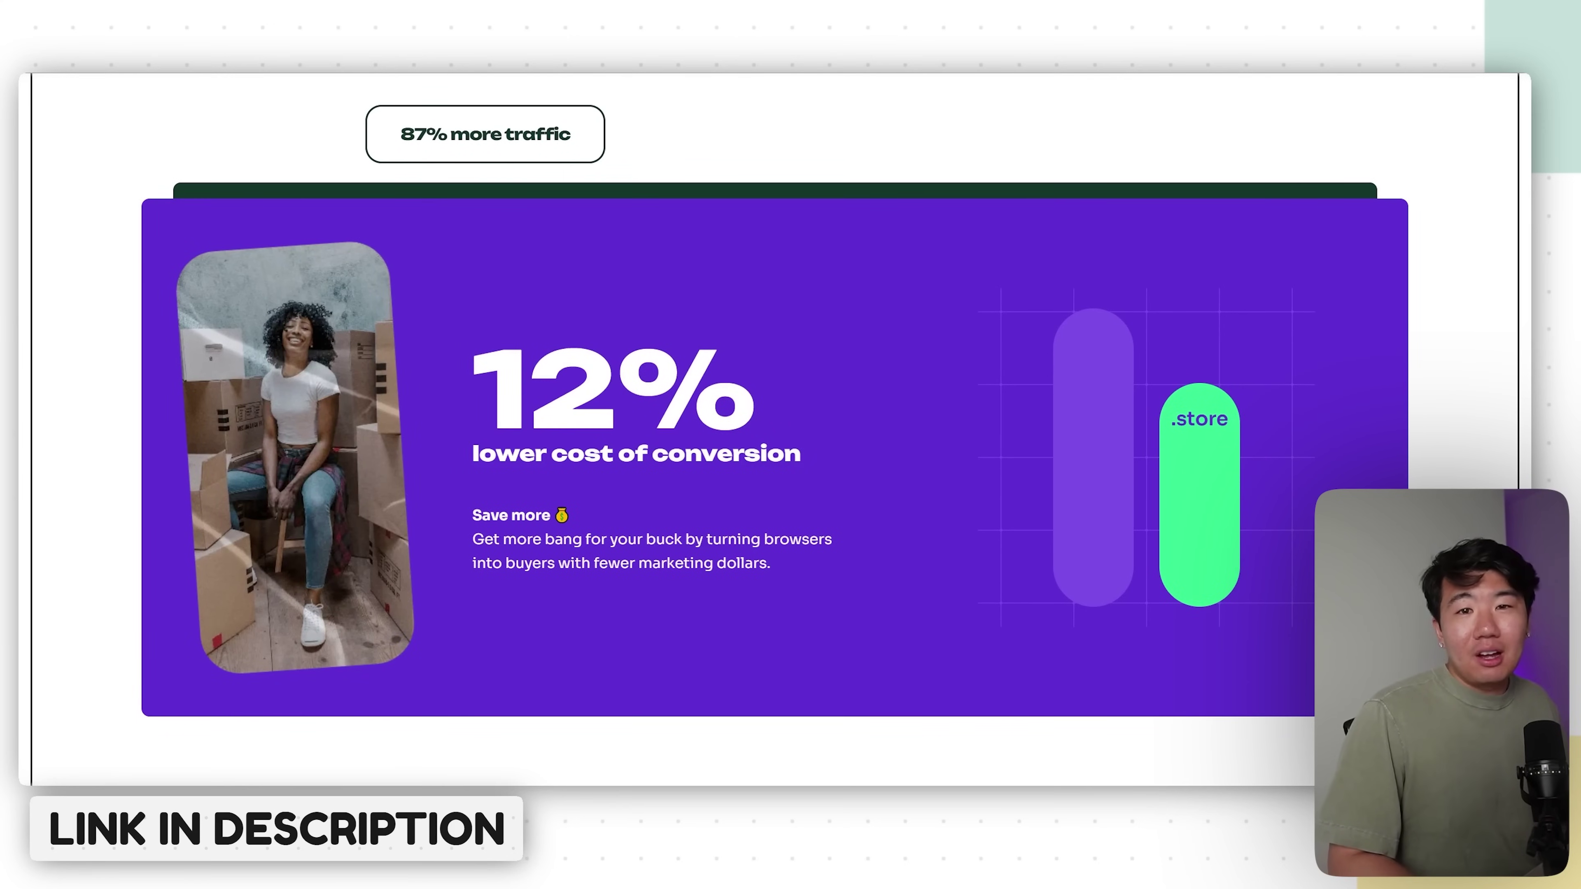
pyautogui.scroll(-5, 774, 436)
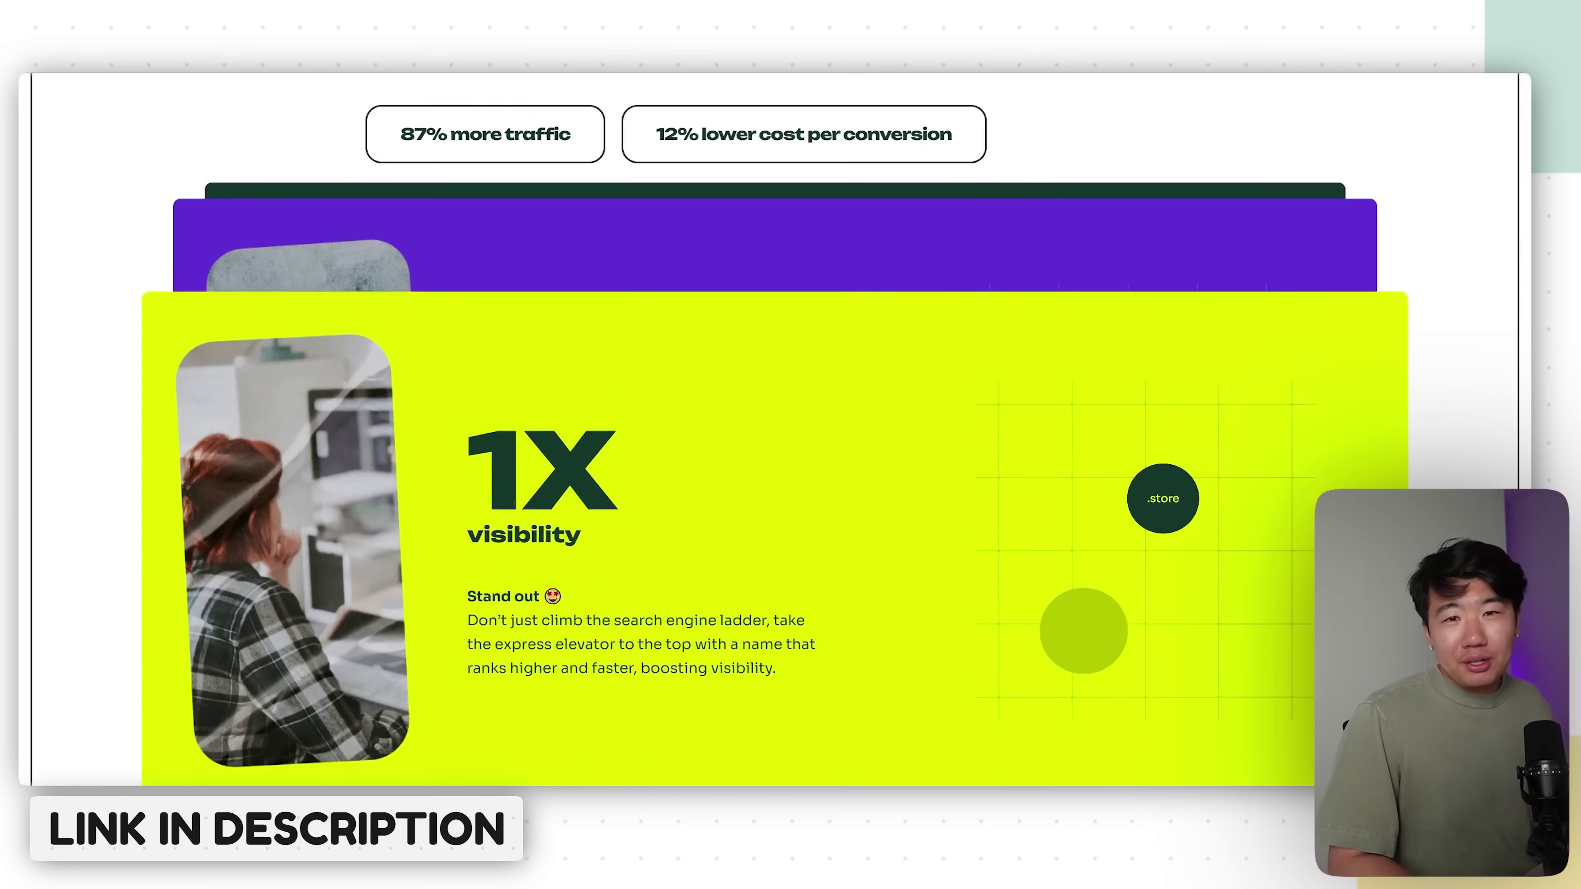
pyautogui.scroll(-5, 774, 436)
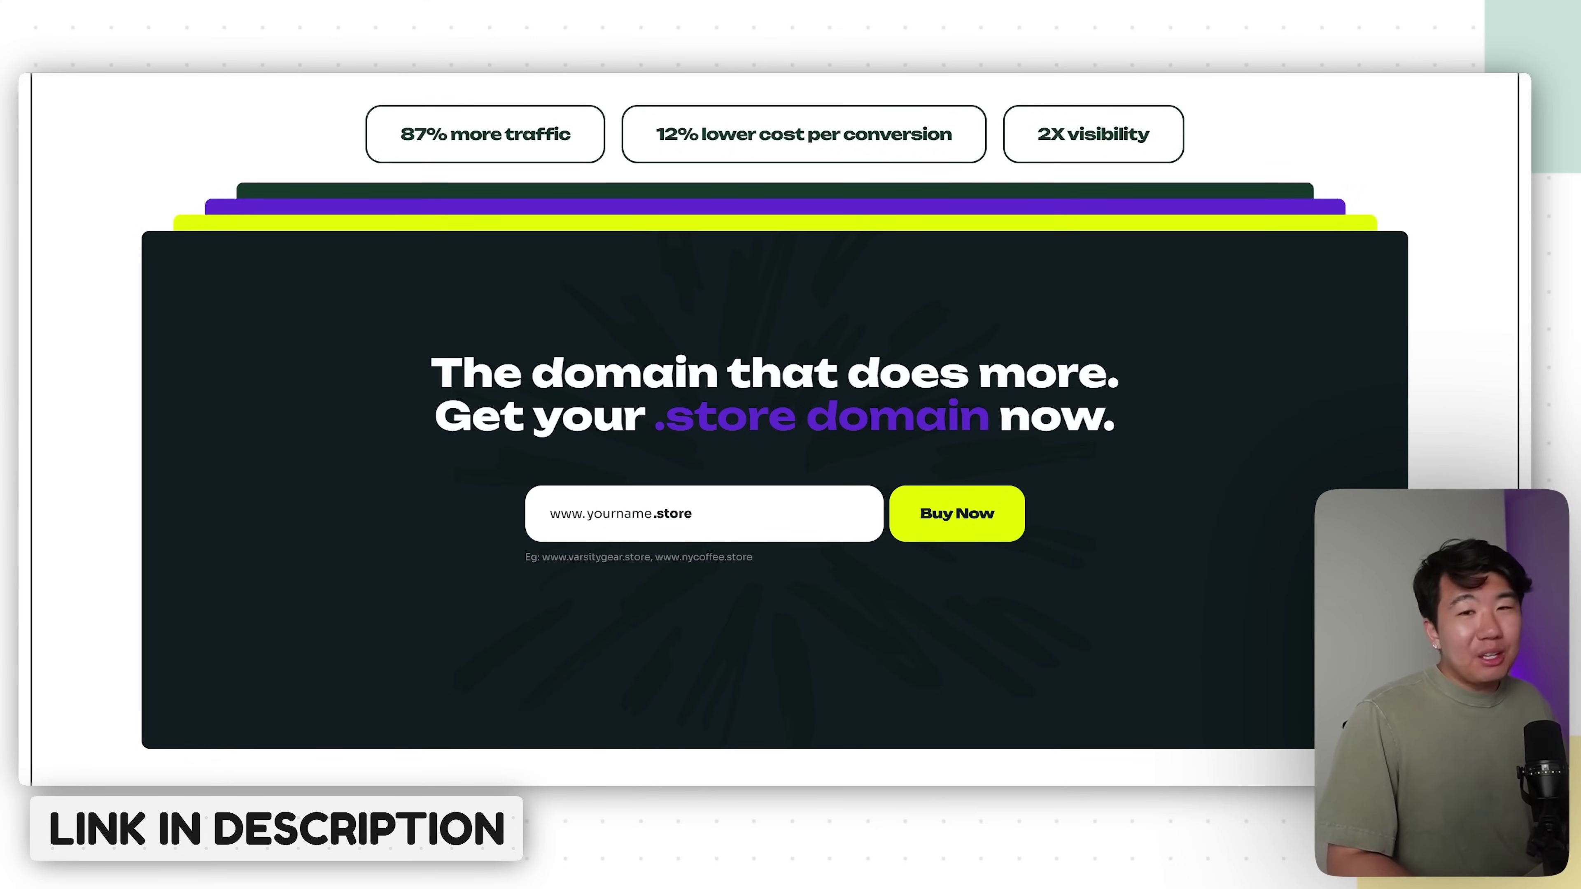
pyautogui.moveTo(1520, 259); pyautogui.dragTo(1526, 137)
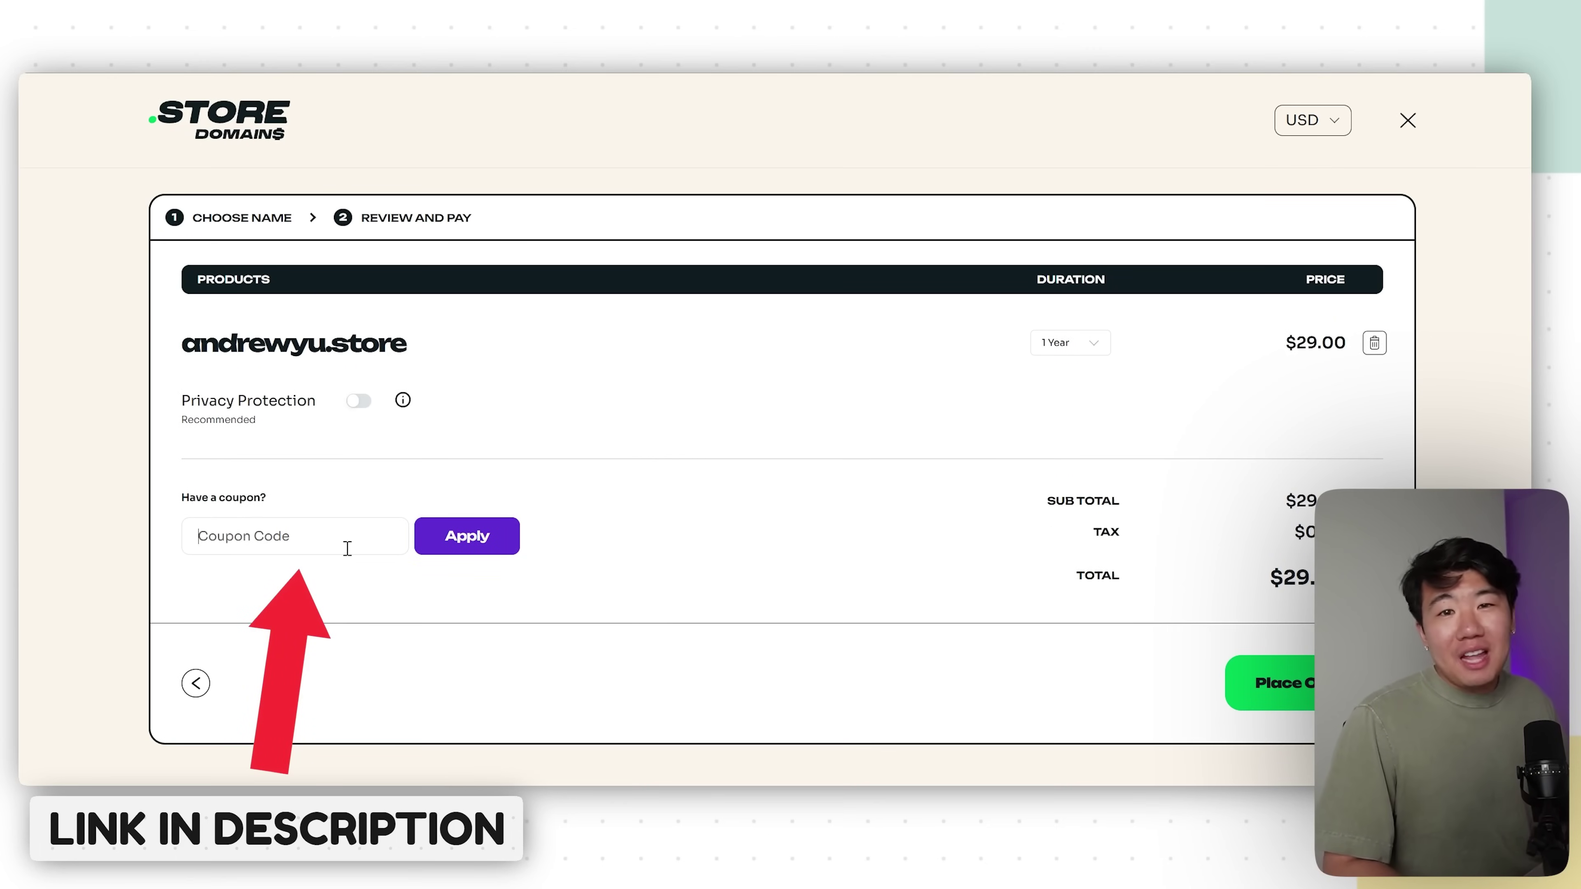
# - Apply the coupon code on Review and Pay, cutting the $29.00 total to $0.99
pyautogui.write('ANDREWSTORE')
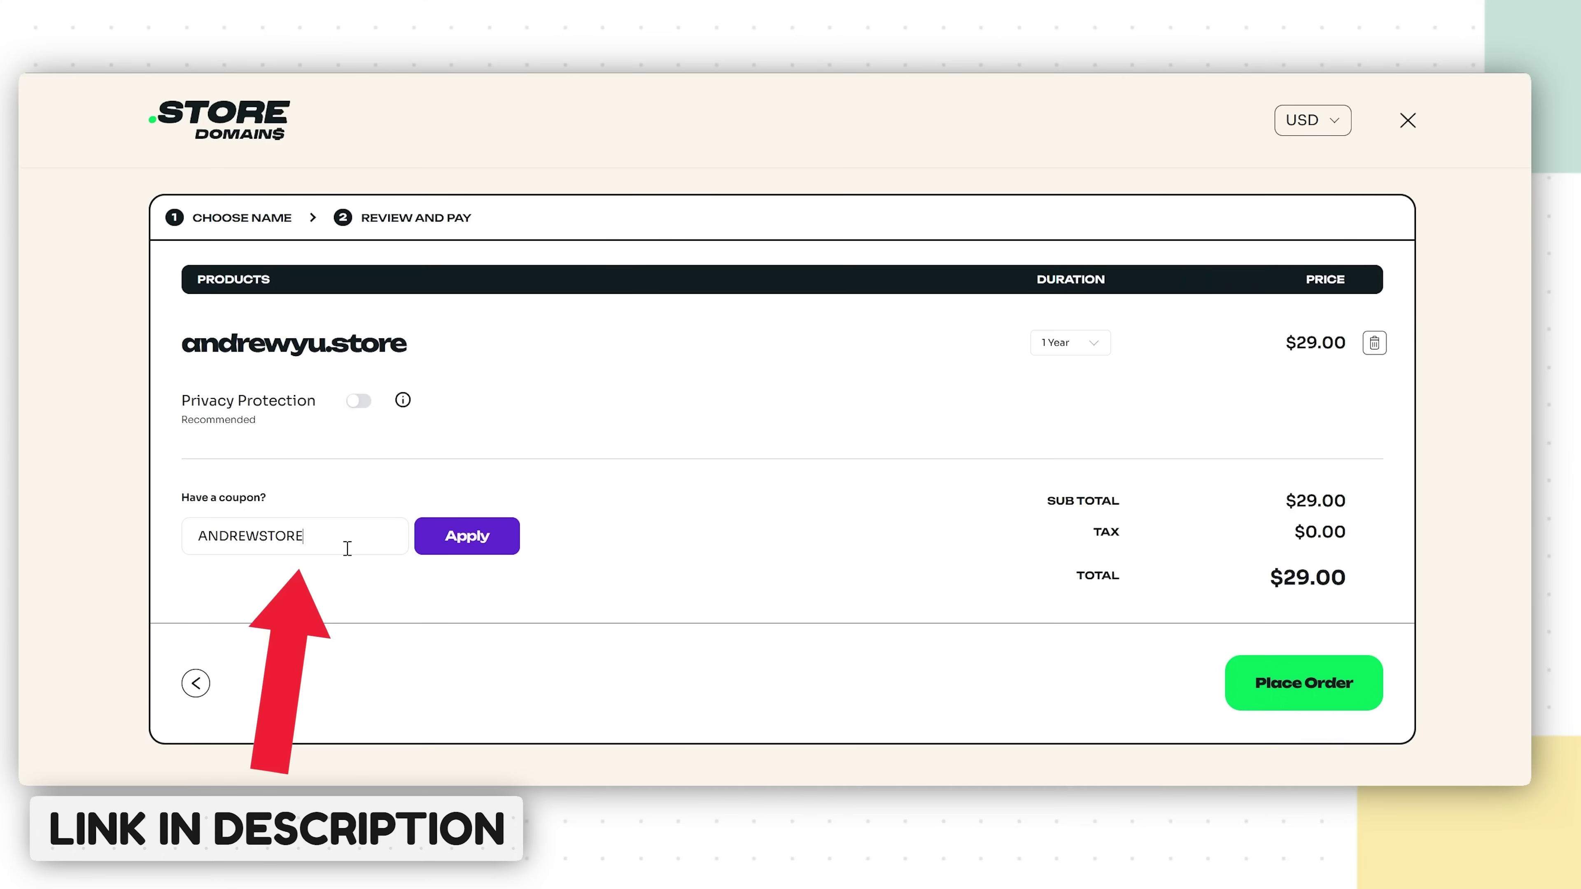
pyautogui.click(509, 544)
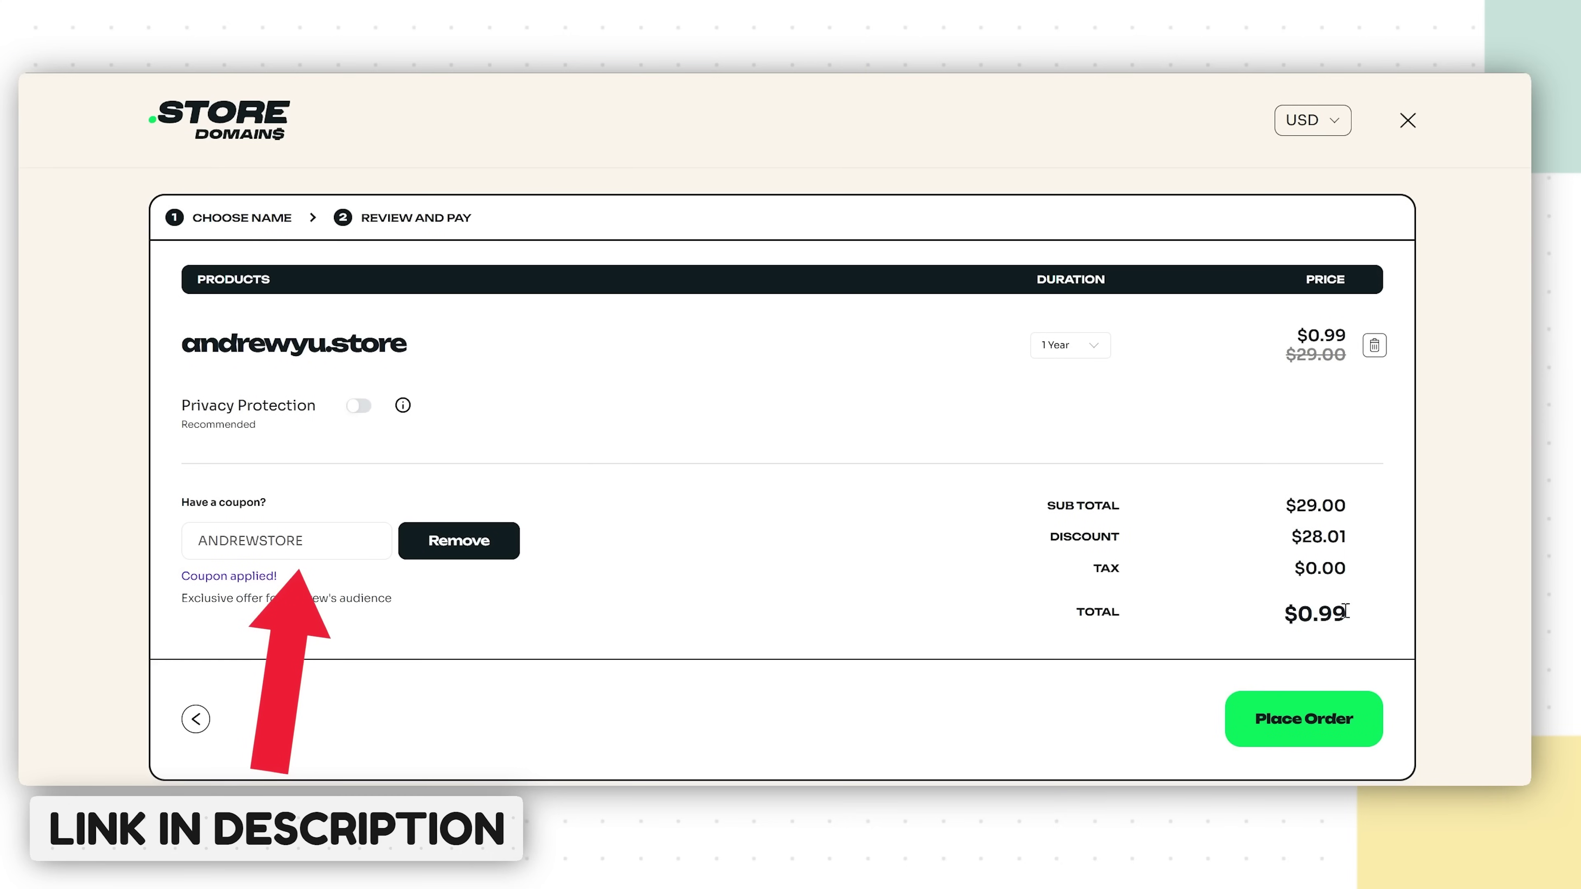
pyautogui.moveTo(1343, 614); pyautogui.dragTo(1290, 615)
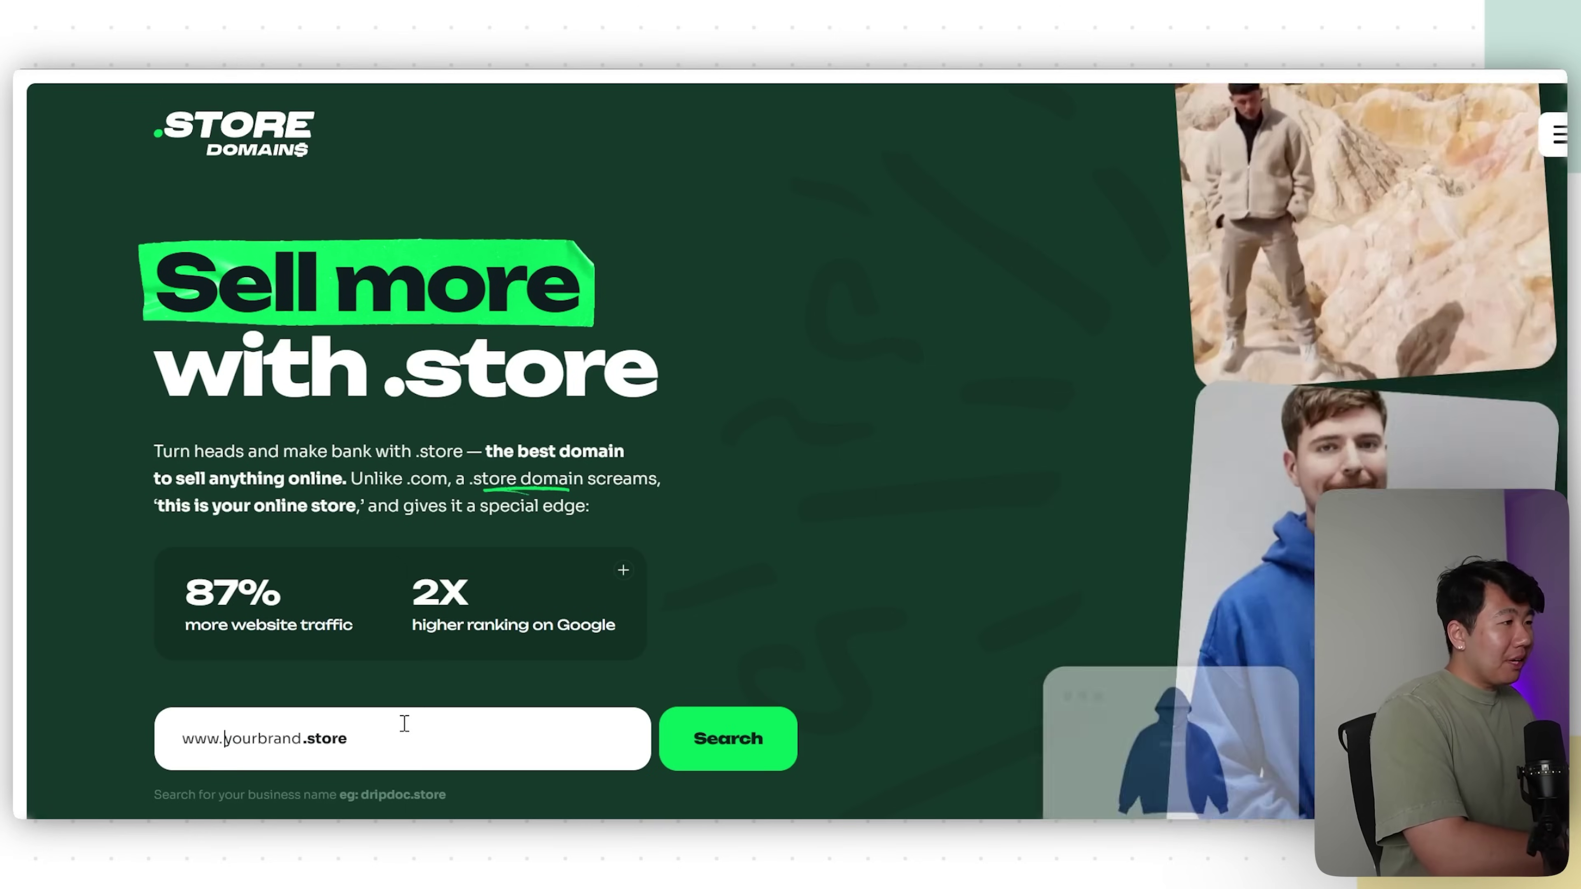
# - Search for kalmkoala and add kalmkoala.store to the cart
pyautogui.write('kalm')
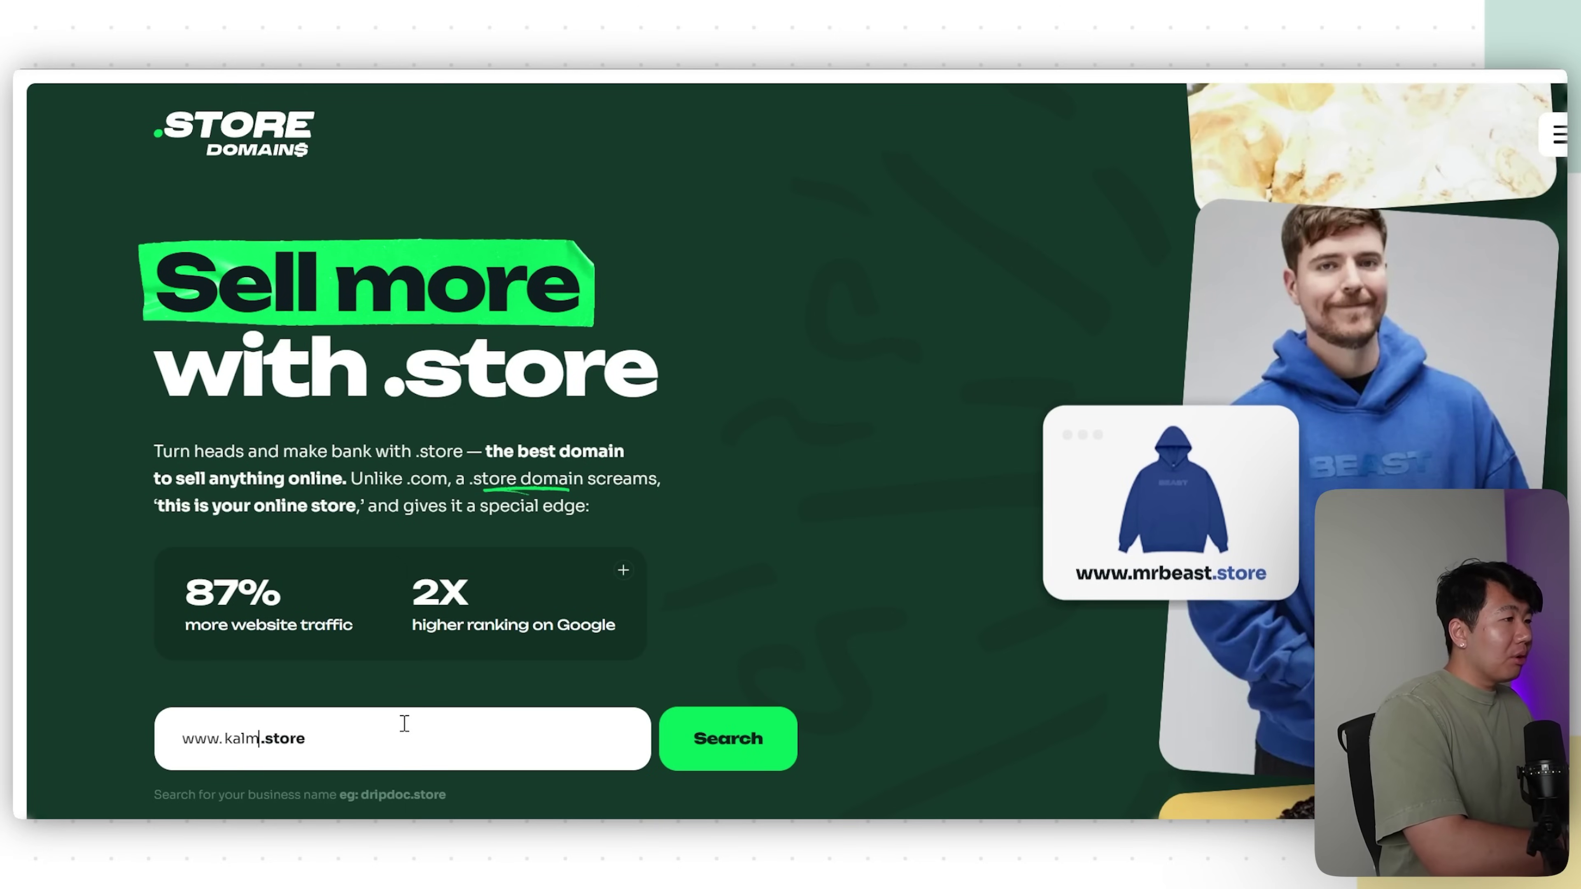
pyautogui.write('koala')
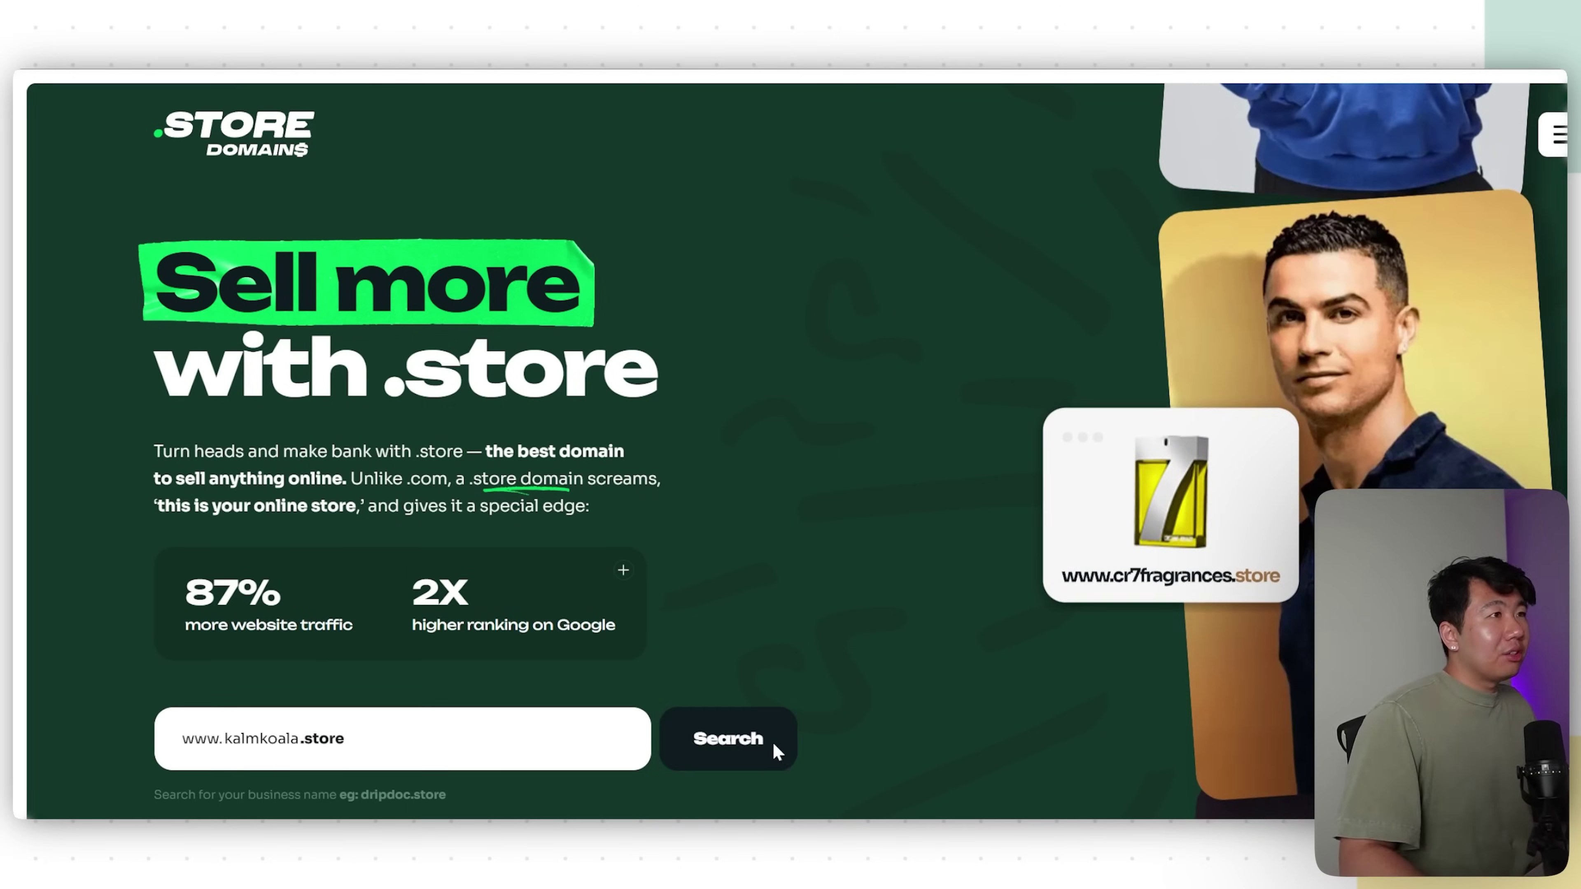
pyautogui.click(772, 742)
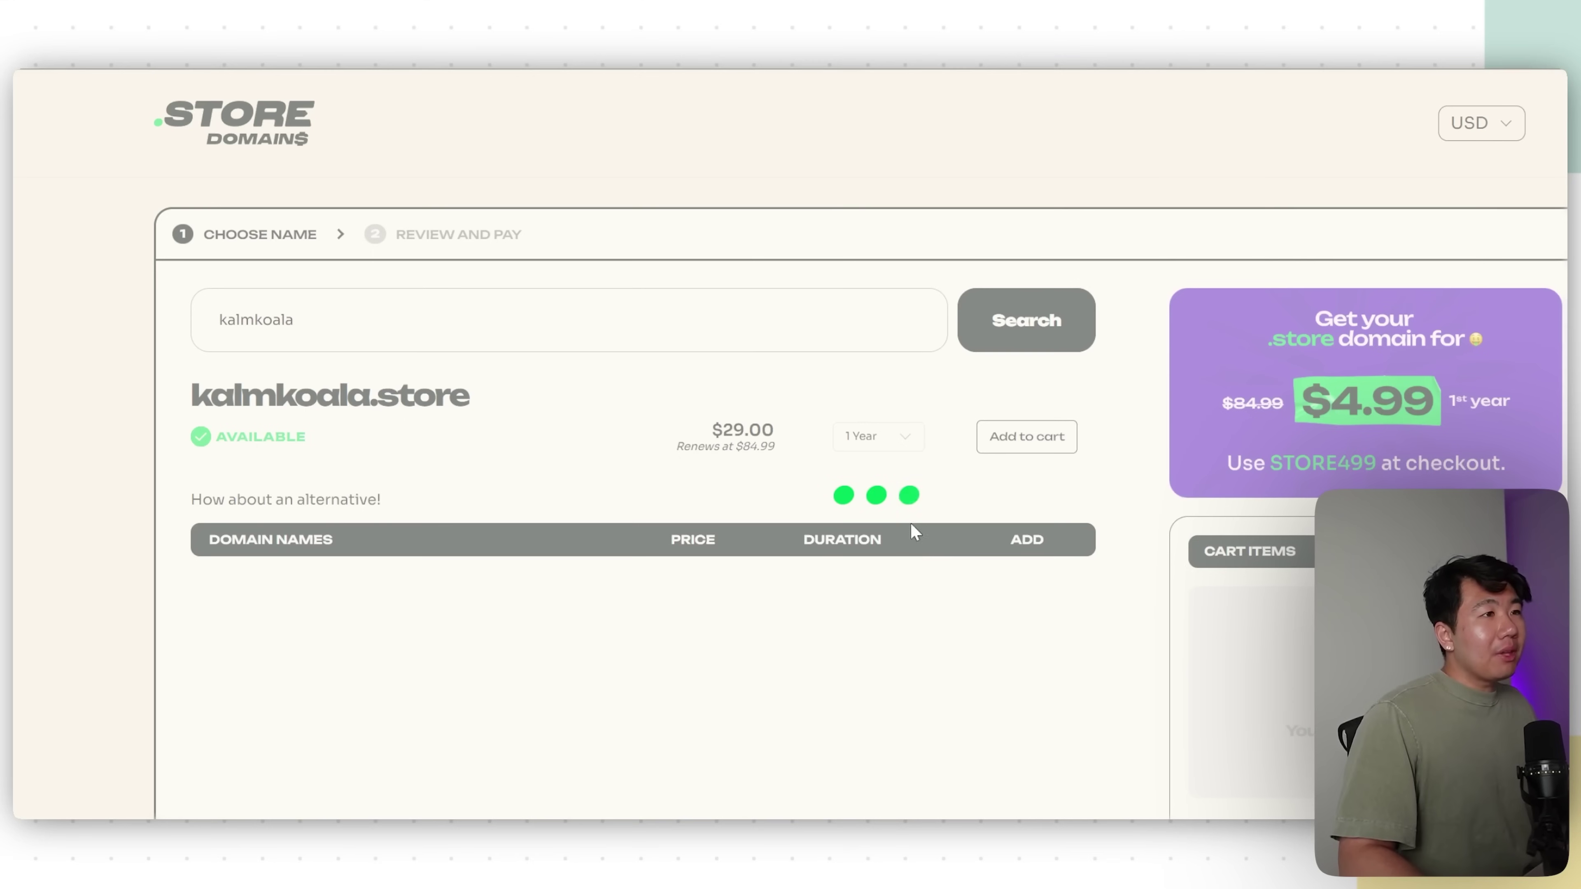
pyautogui.click(1025, 443)
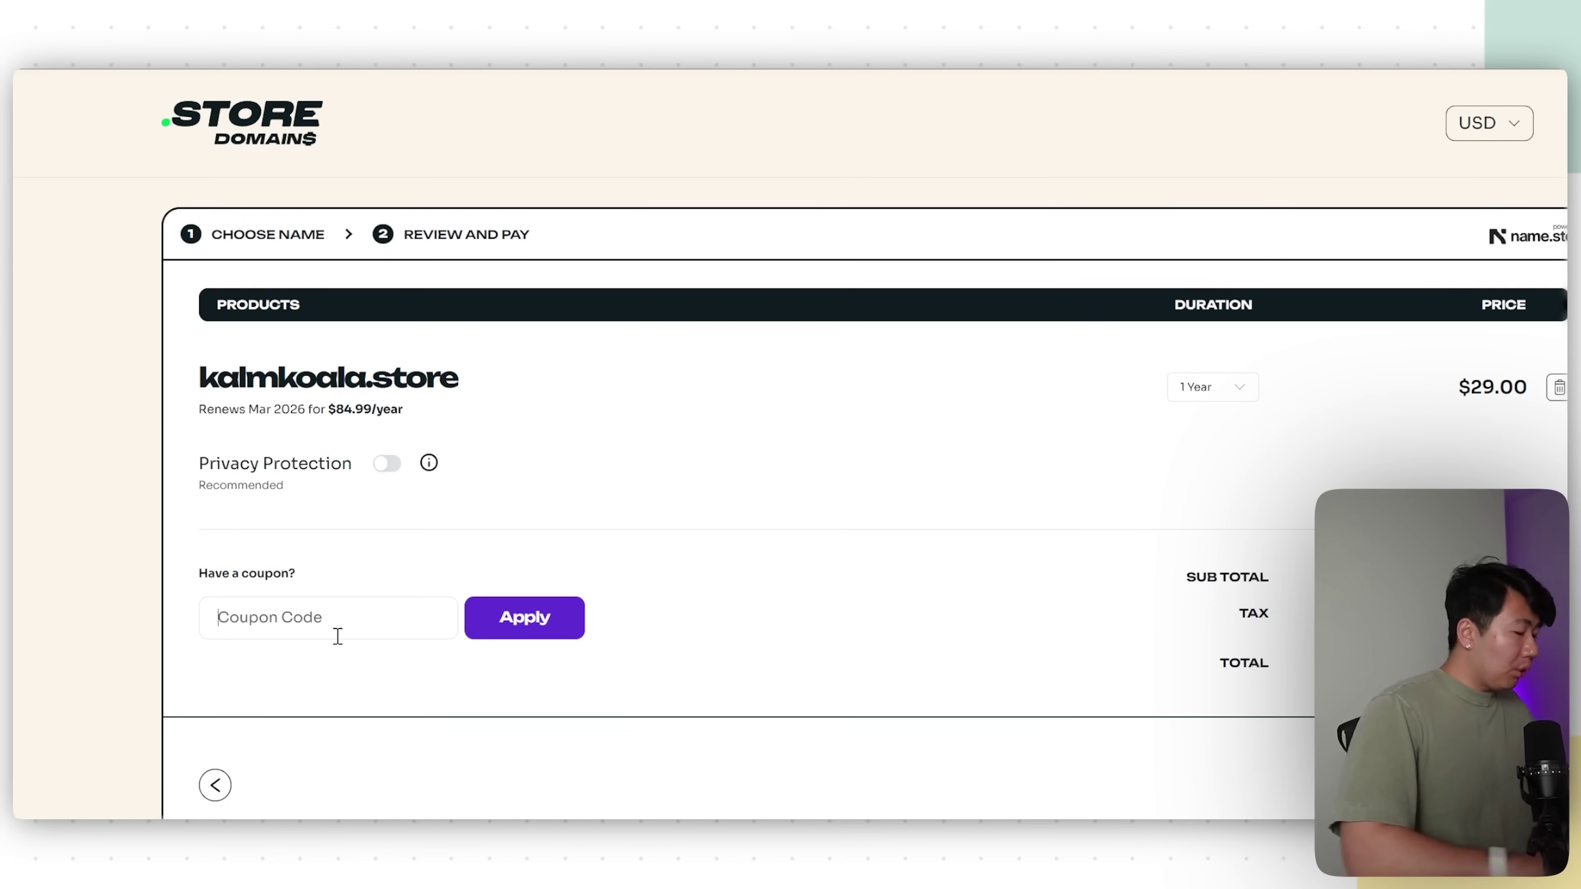
# - Apply the coupon code to the kalmkoala.store order, bringing it to $0.99
pyautogui.write('andrew')
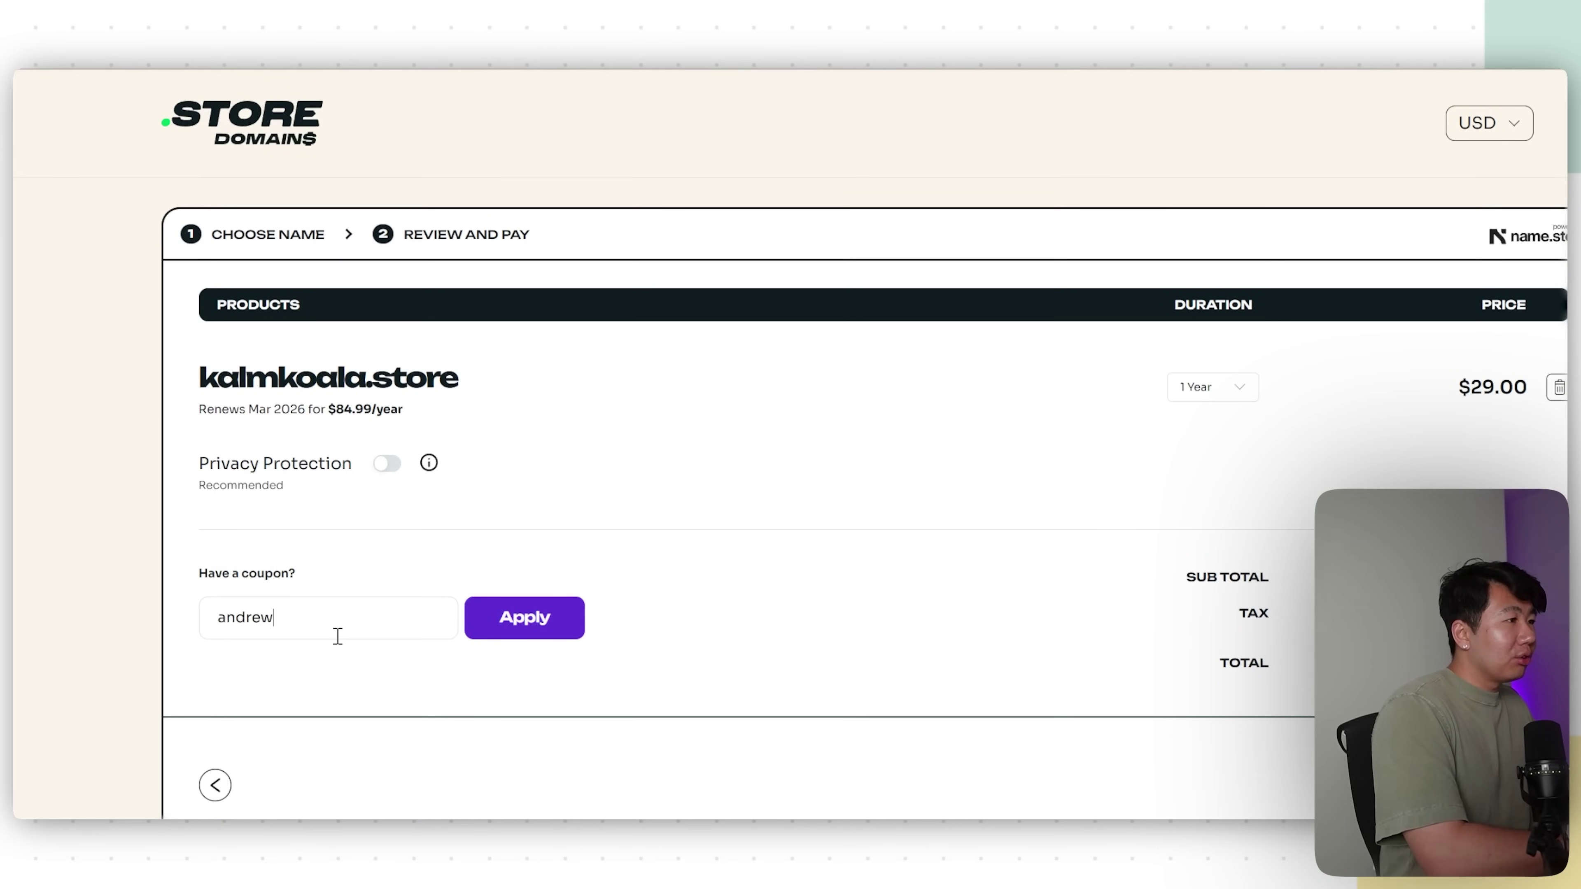
pyautogui.write('store')
pyautogui.click(503, 618)
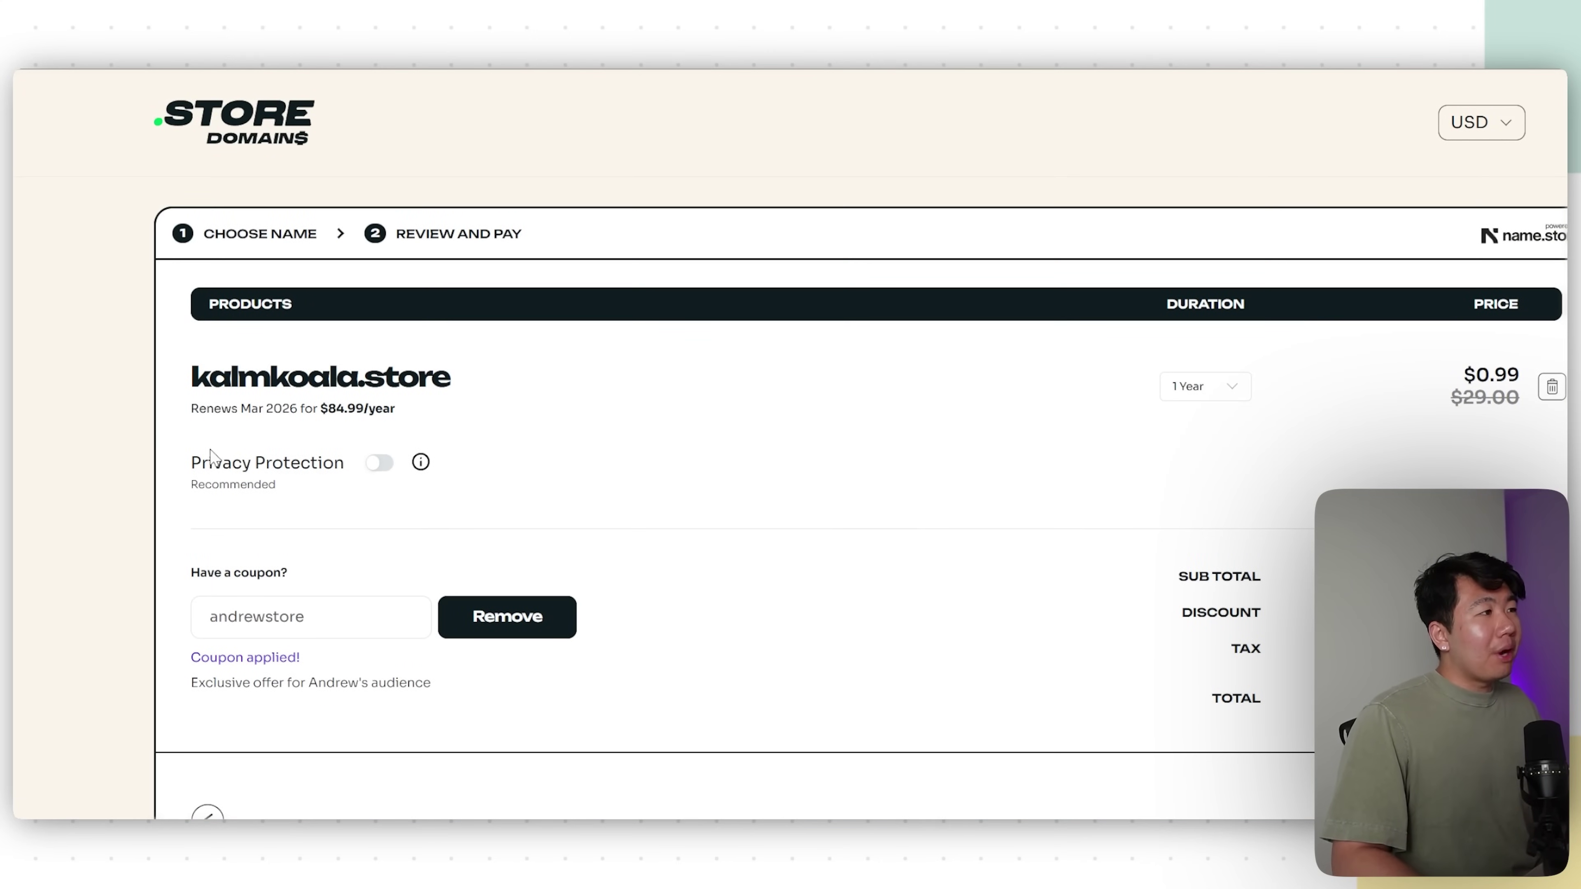
pyautogui.moveTo(209, 457); pyautogui.dragTo(336, 464)
pyautogui.click(332, 485)
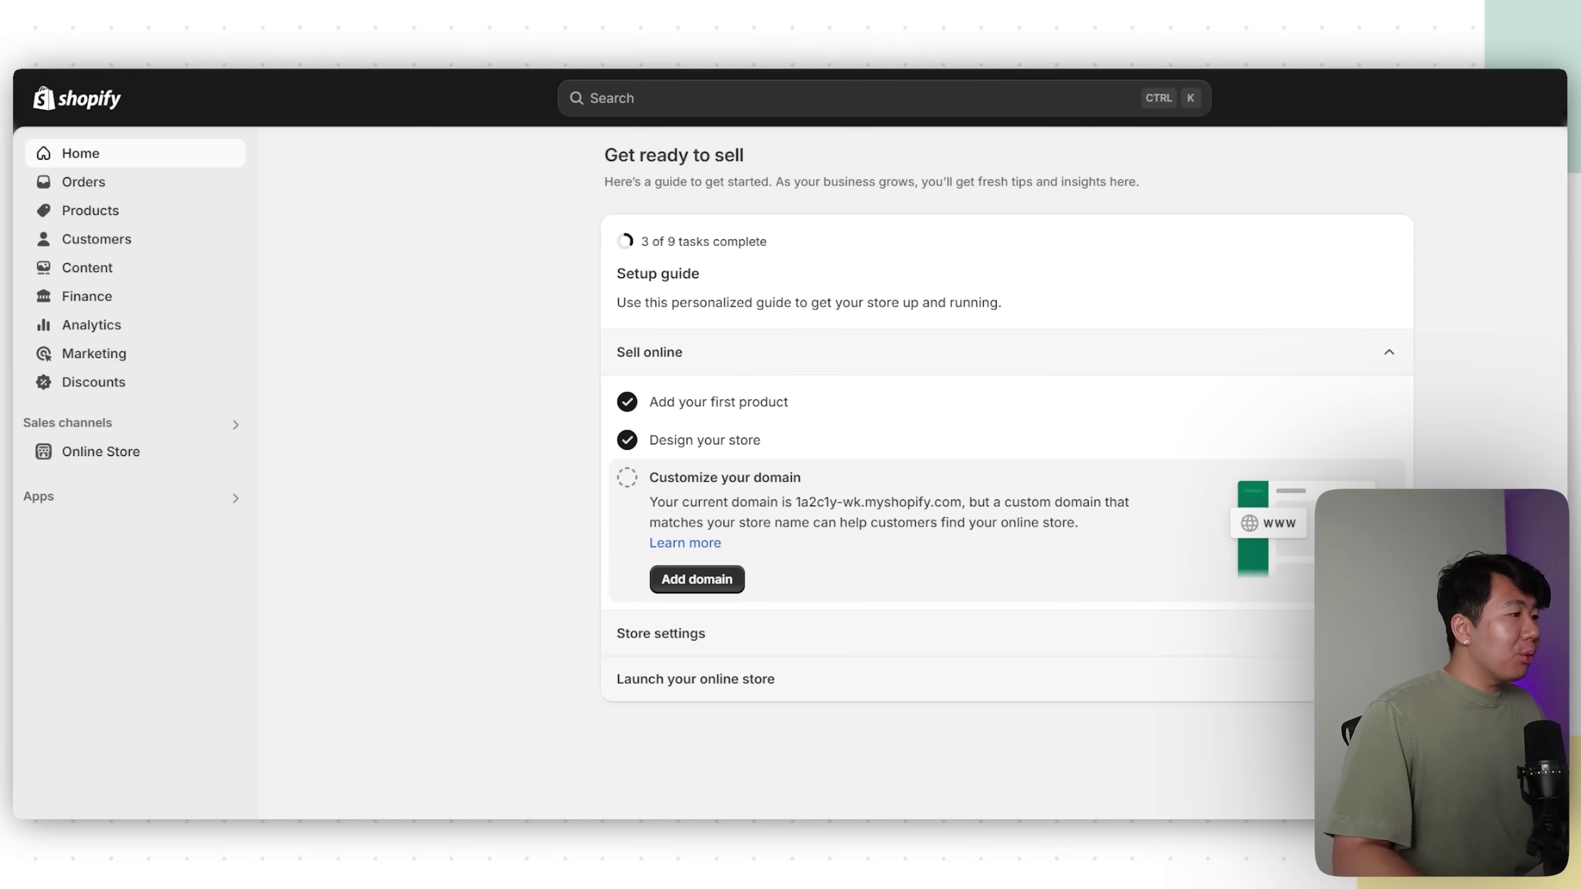
# - Open the store's Domains settings in Shopify
pyautogui.click(236, 790)
pyautogui.click(417, 689)
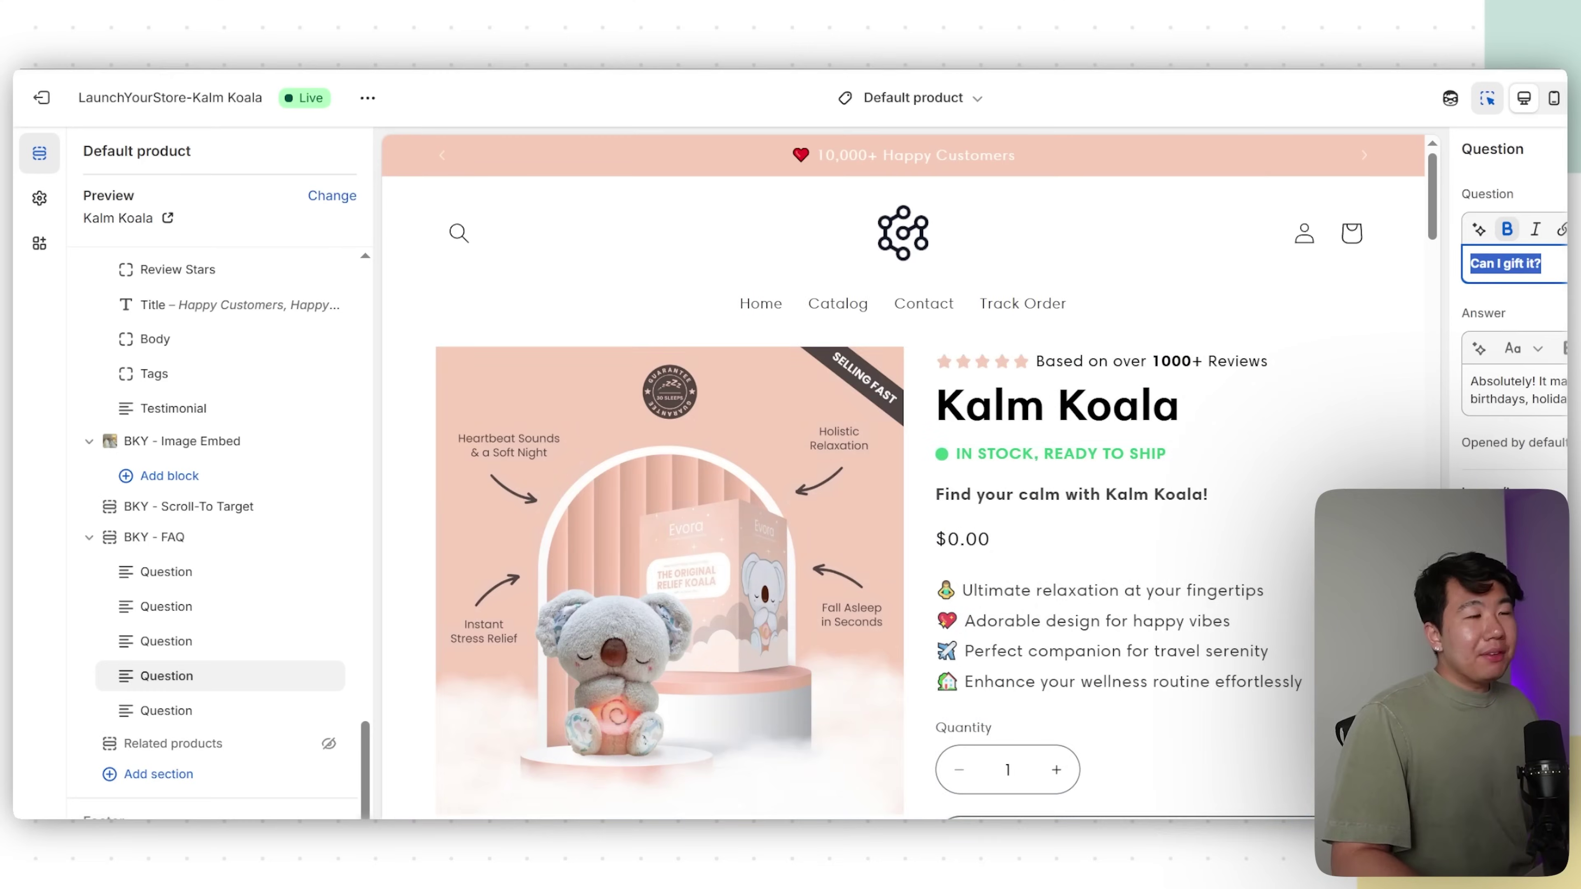
# - Scroll through the Kalm Koala product page preview in the theme editor
pyautogui.scroll(-15, 903, 473)
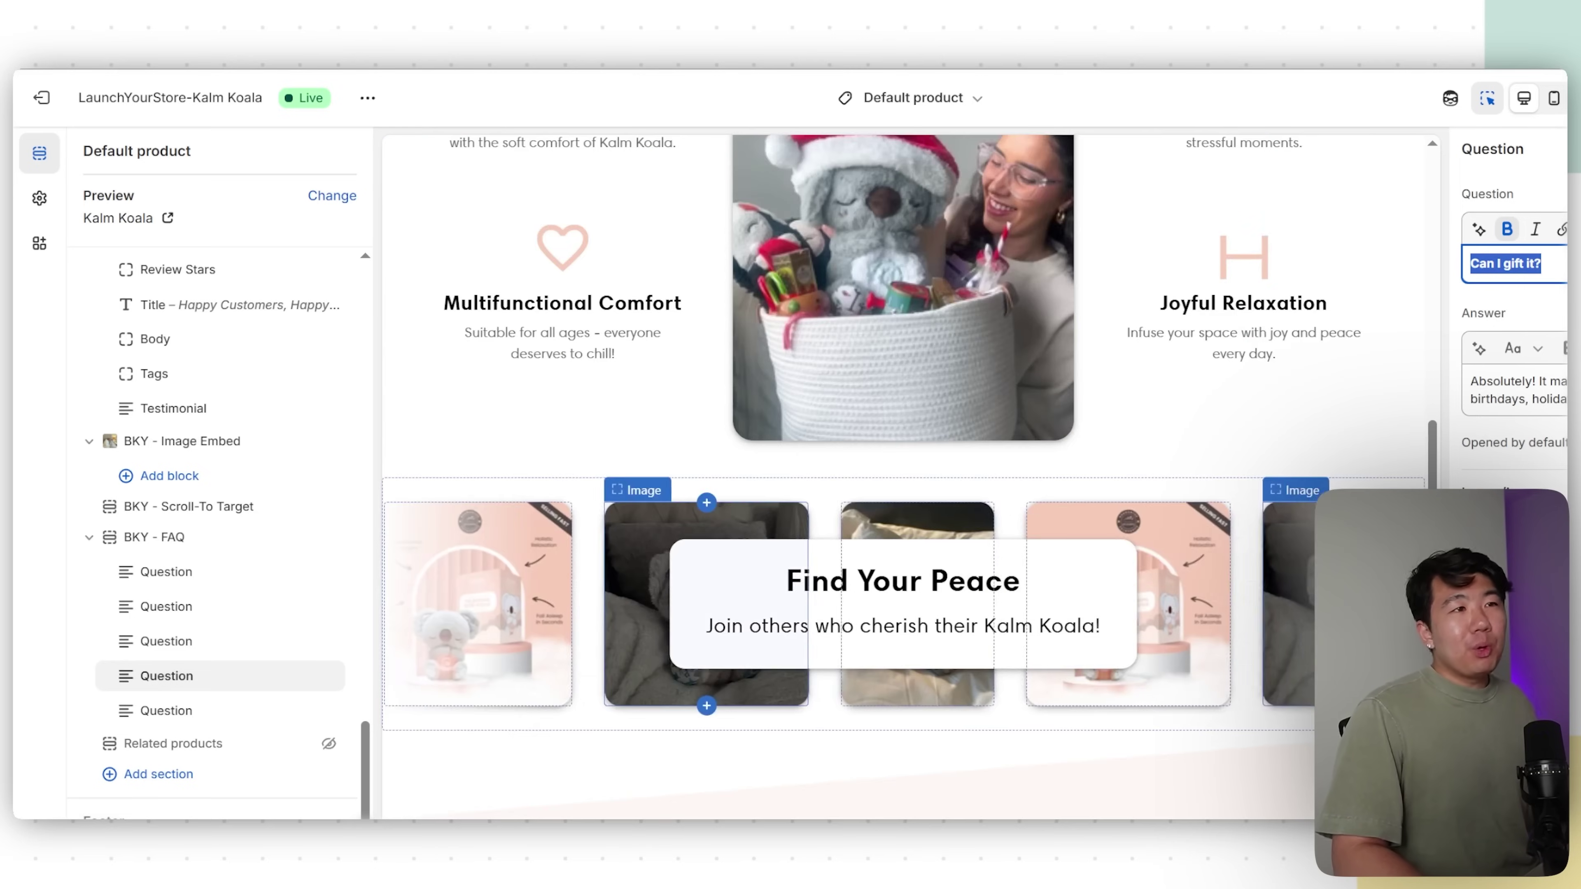
pyautogui.scroll(5, 903, 474)
pyautogui.scroll(10, 987, 551)
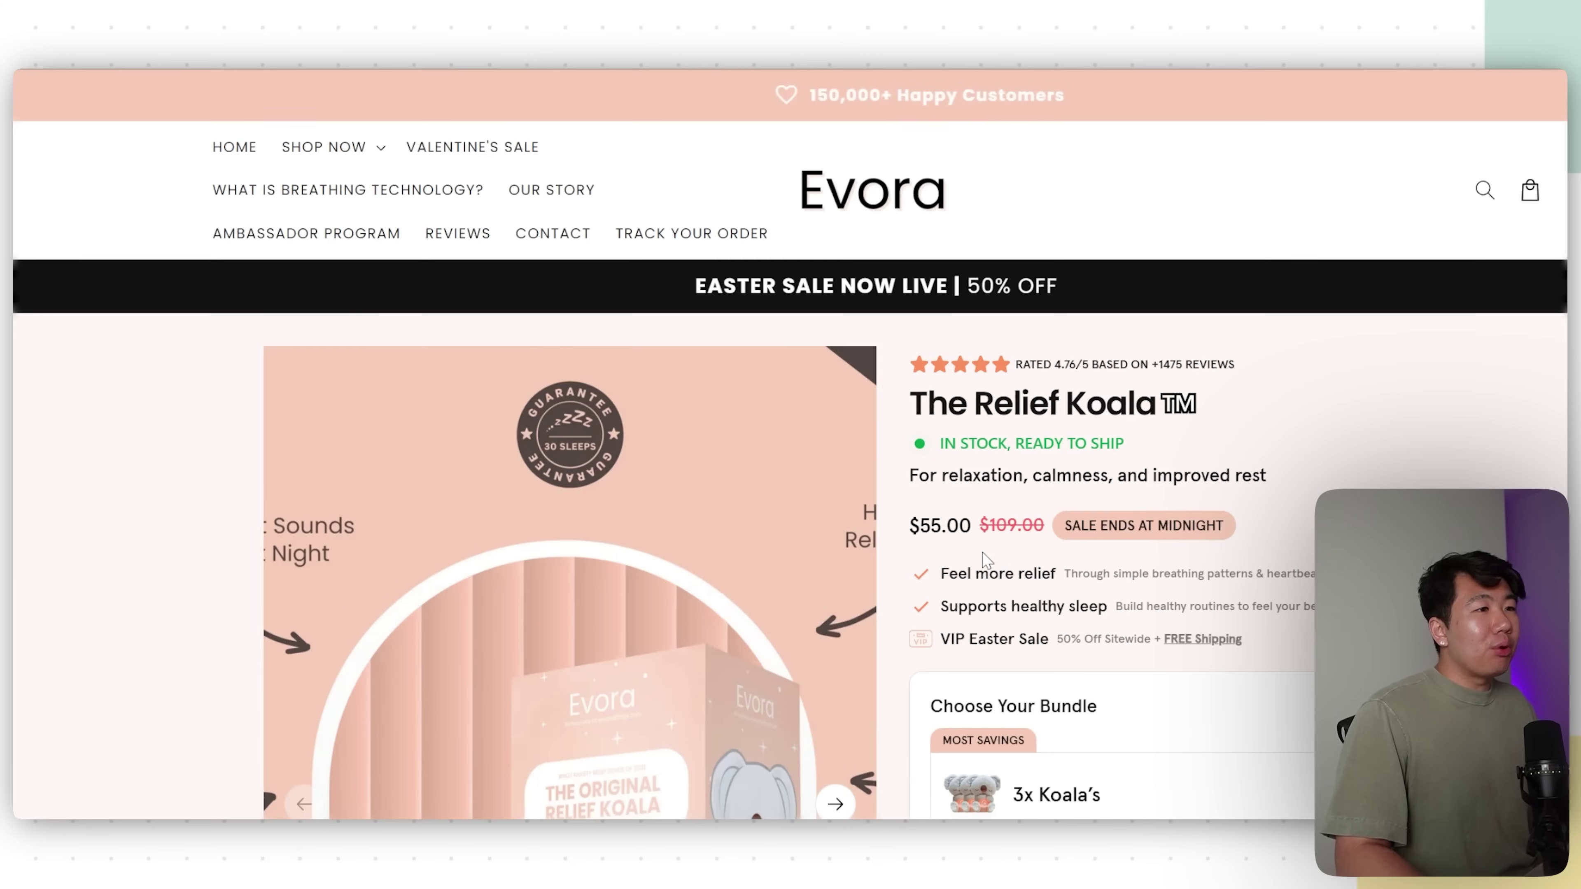
pyautogui.scroll(-5, 1030, 571)
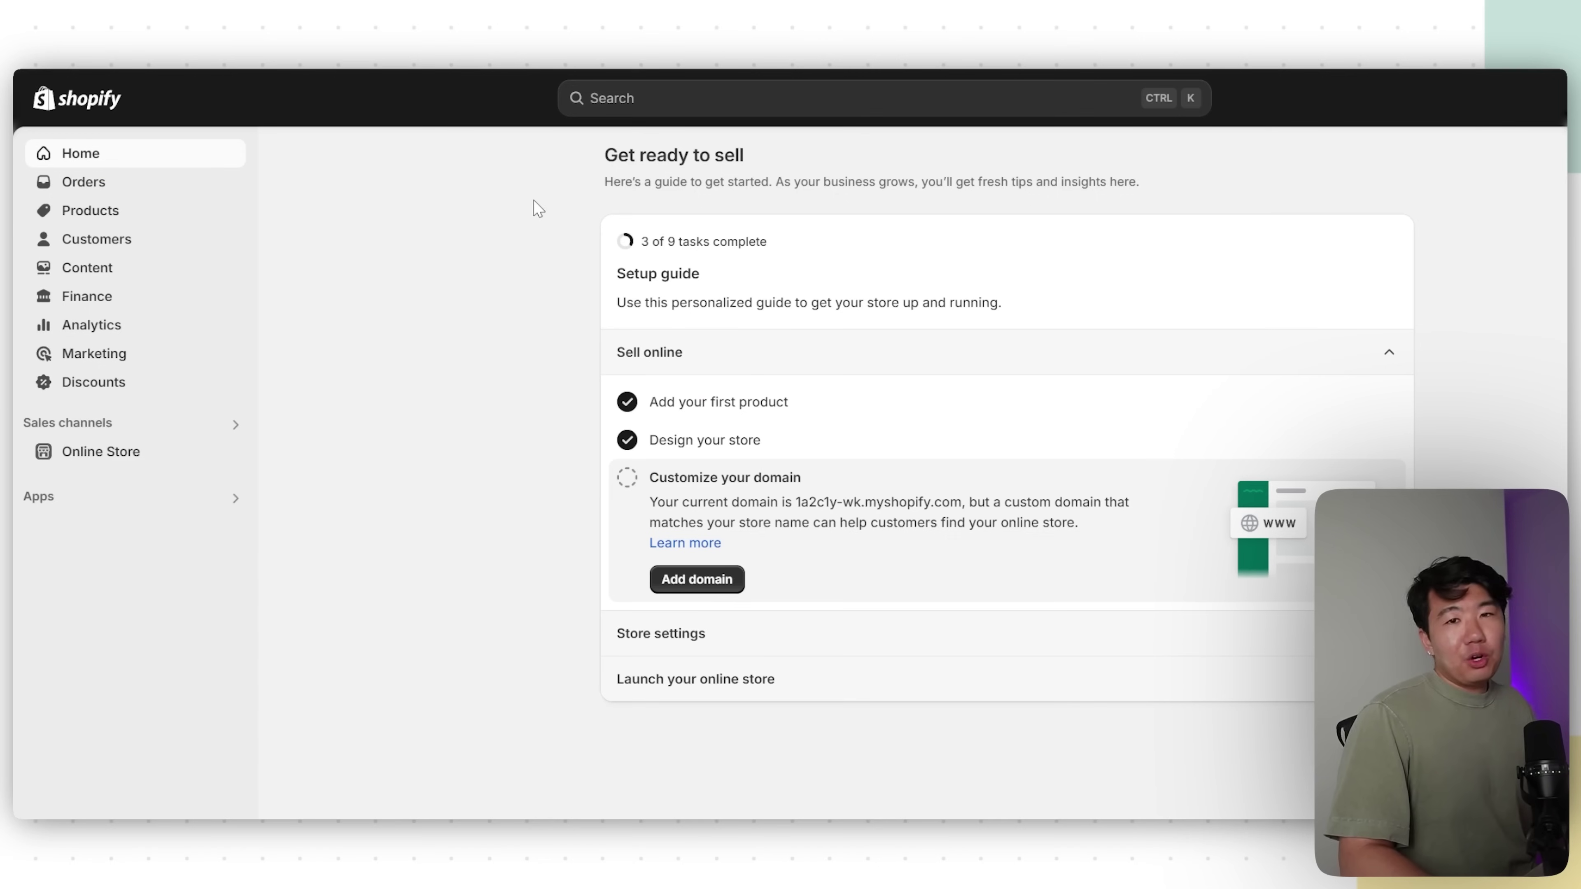
# - Install Prime Bundles from the admin search and approve its $14.99/month plan with 14-day trial
pyautogui.click(623, 100)
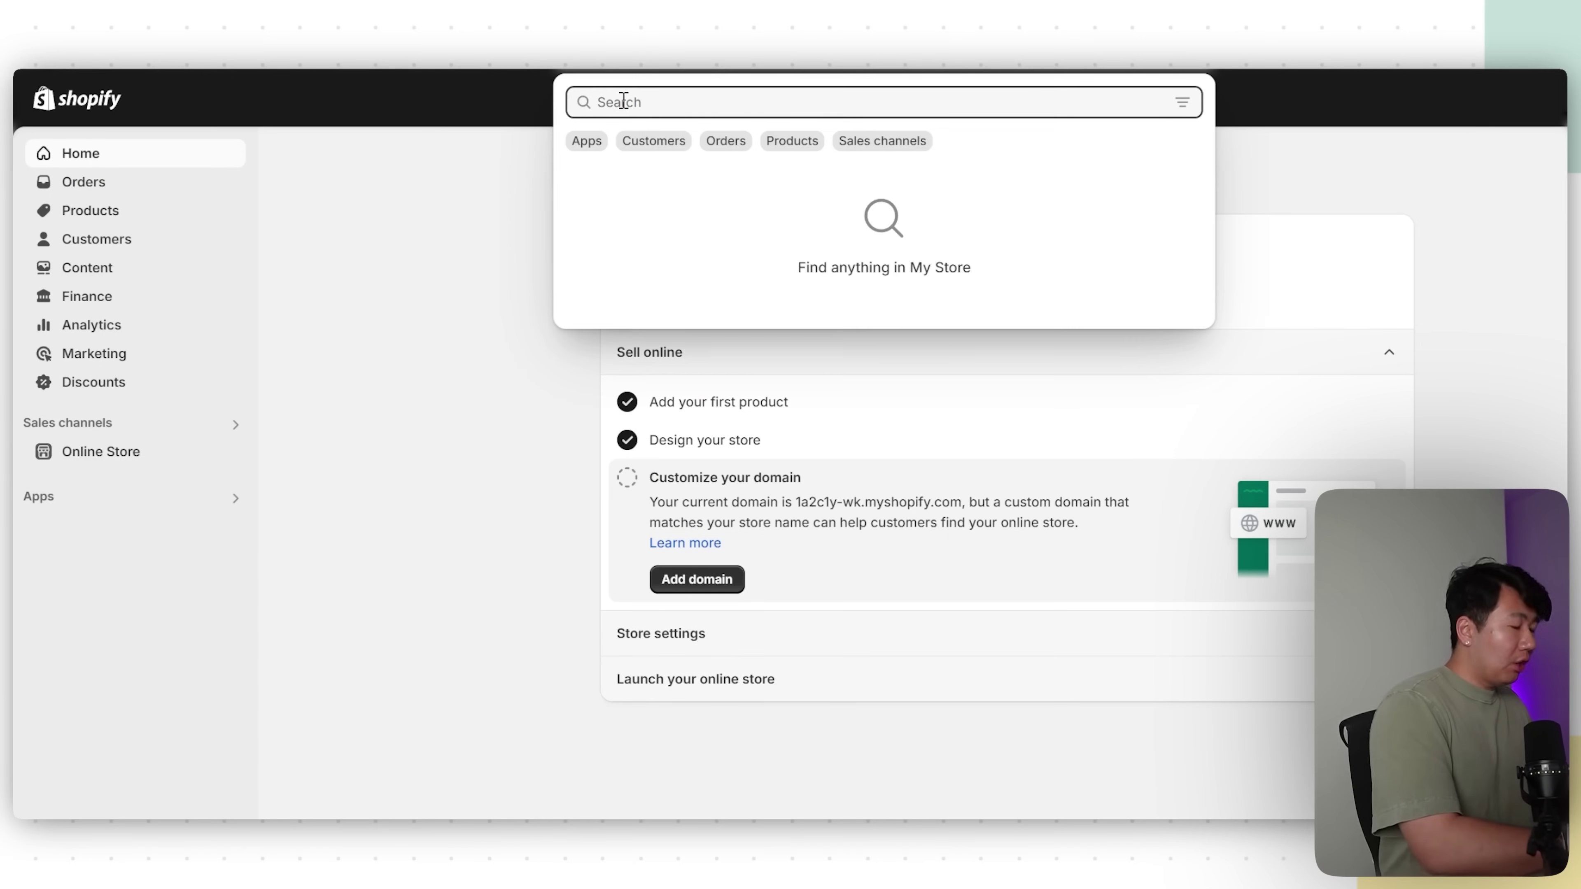
pyautogui.write('prime bundles')
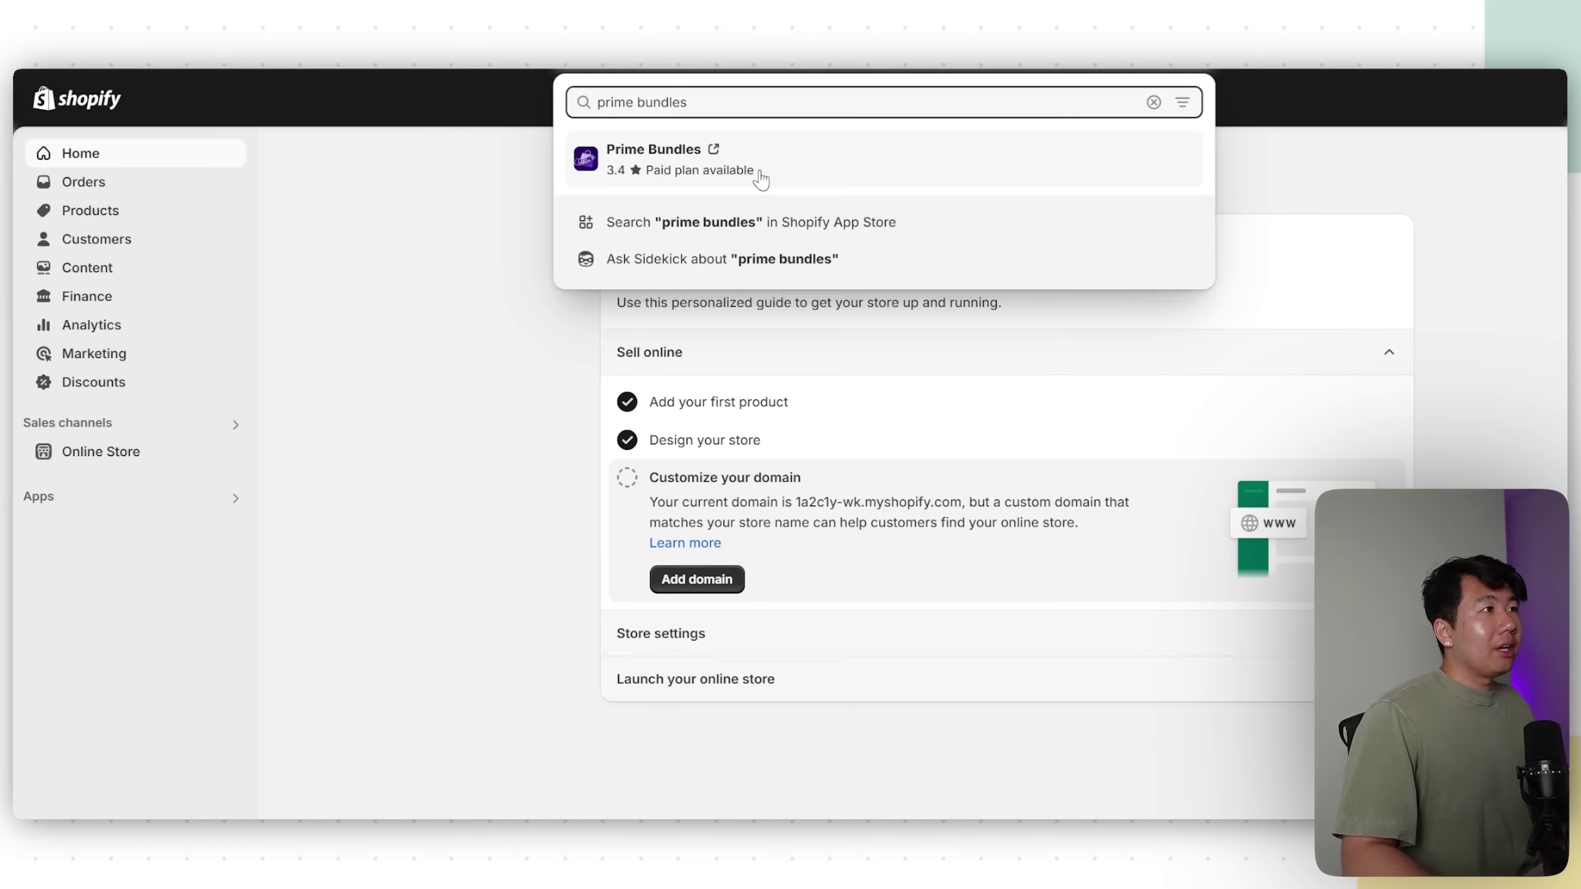
pyautogui.click(752, 174)
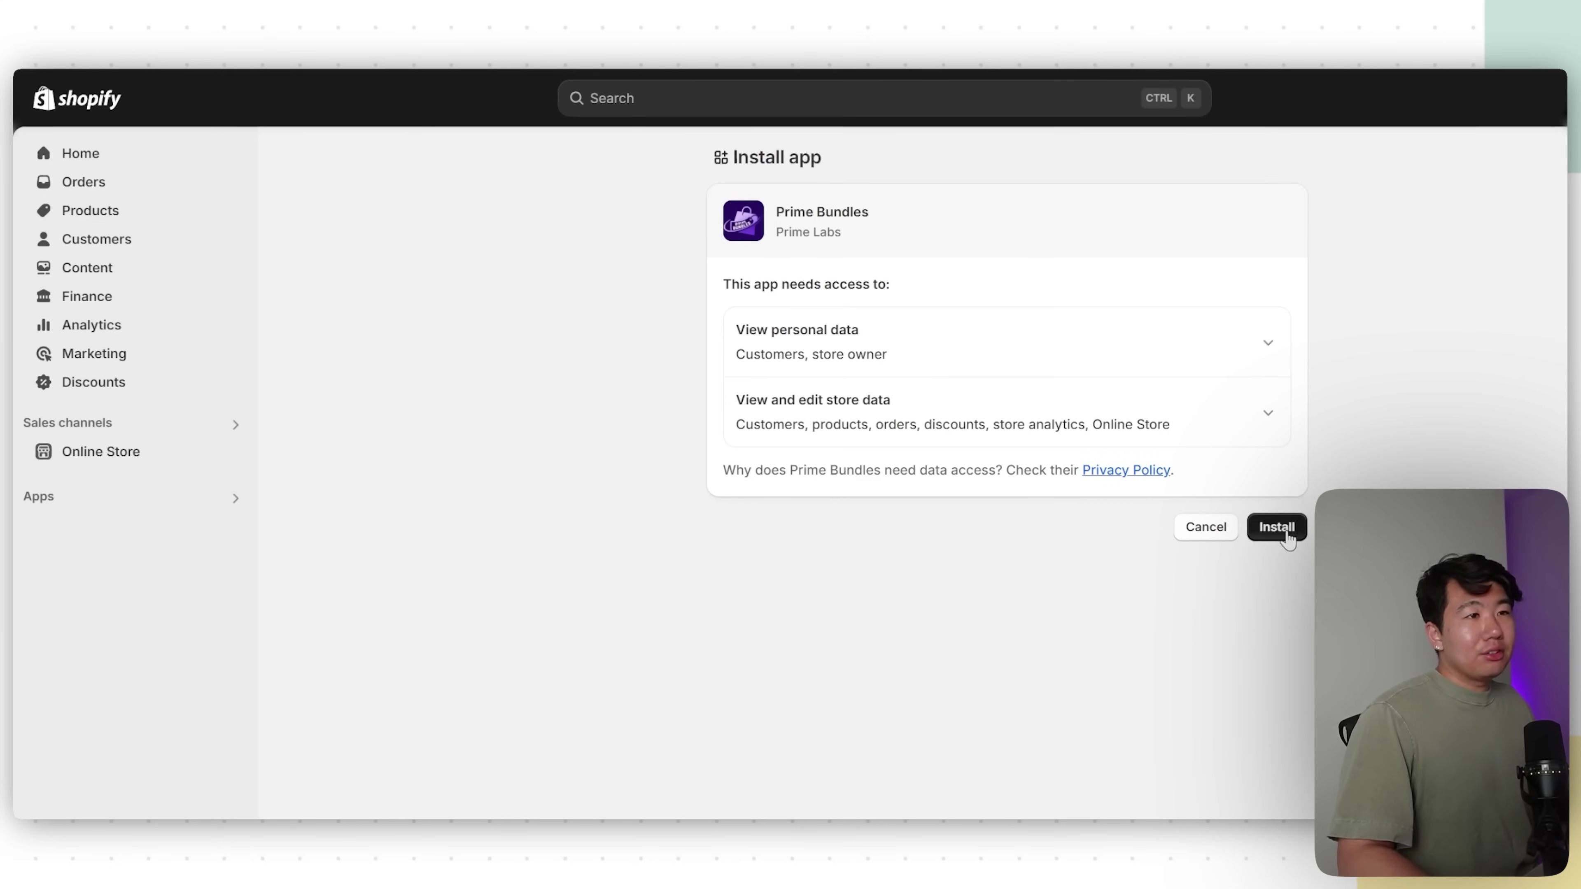
pyautogui.click(1286, 534)
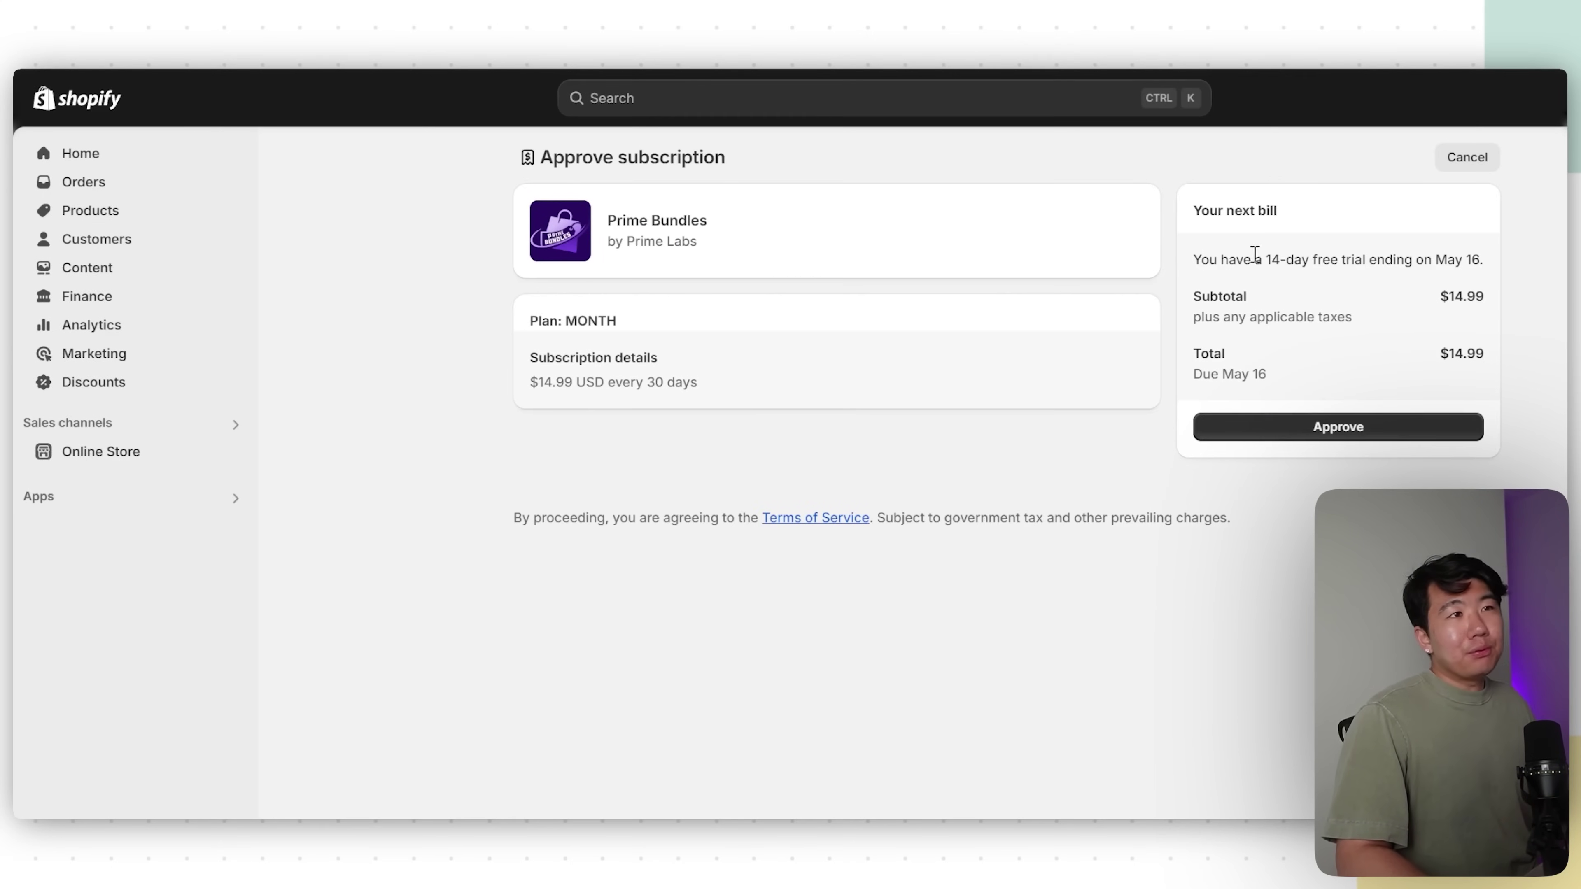
pyautogui.moveTo(1217, 259); pyautogui.dragTo(1354, 259)
pyautogui.click(1330, 372)
pyautogui.click(1338, 431)
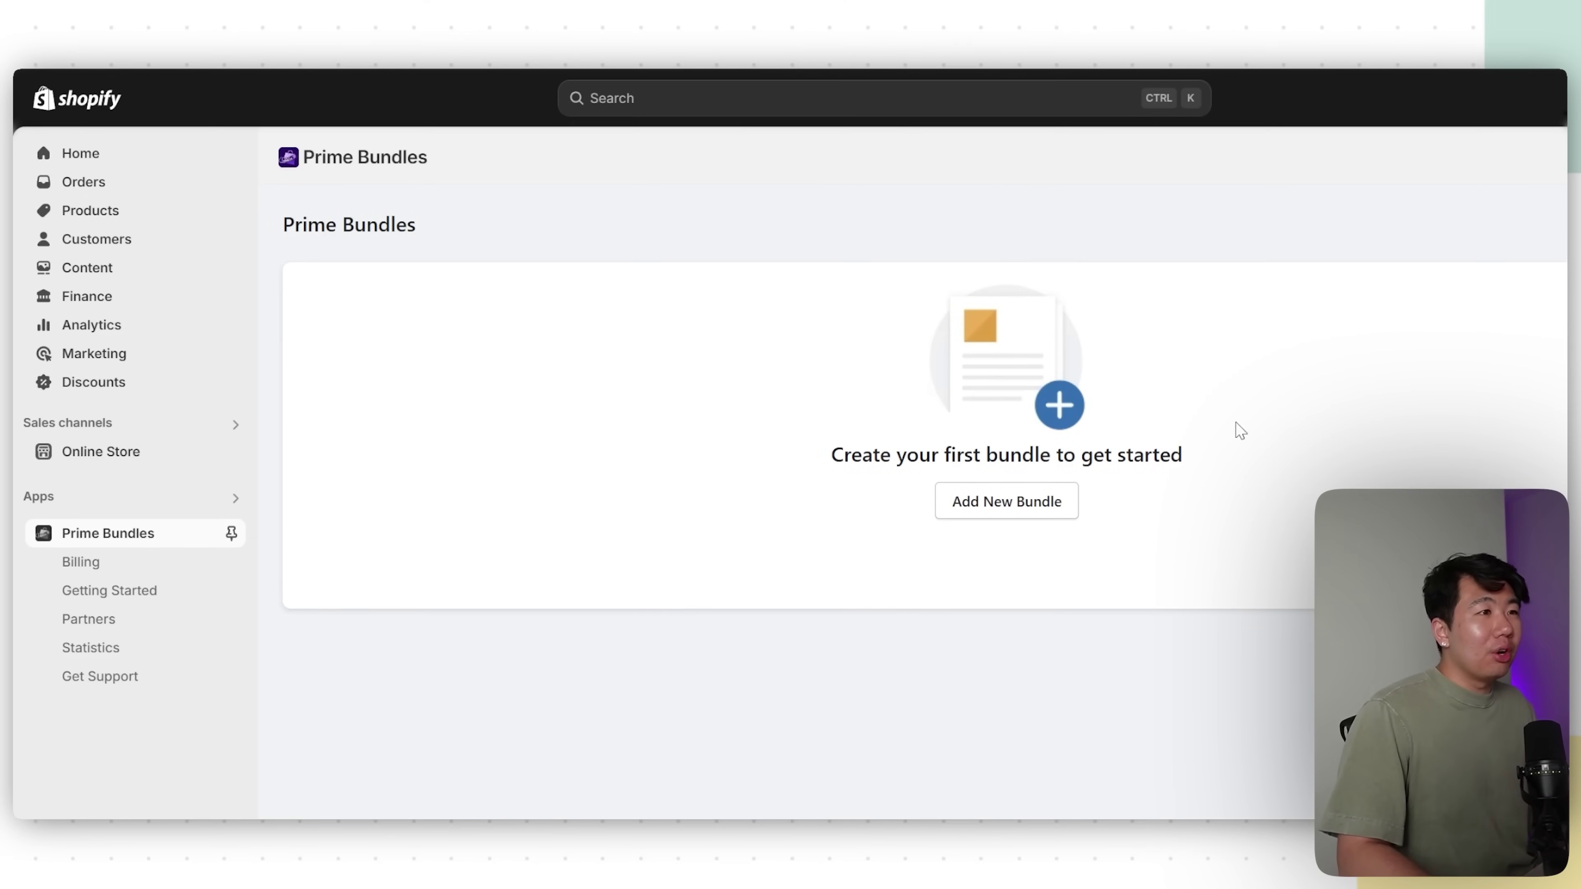
# - Create a new bundle using the second preset design
pyautogui.click(983, 501)
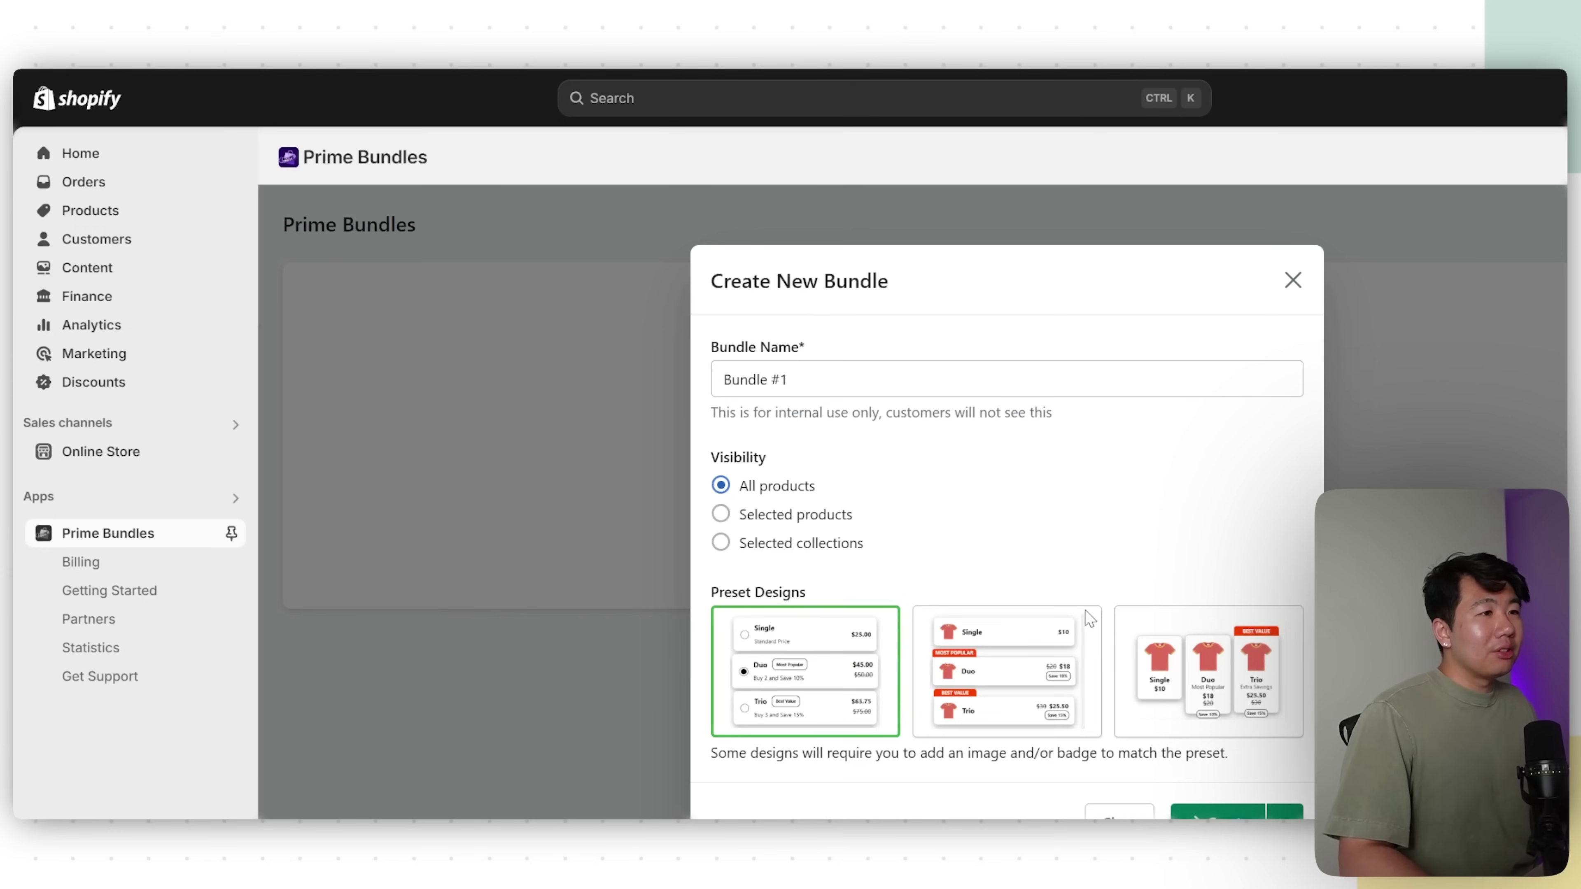
pyautogui.click(1005, 671)
pyautogui.click(1236, 813)
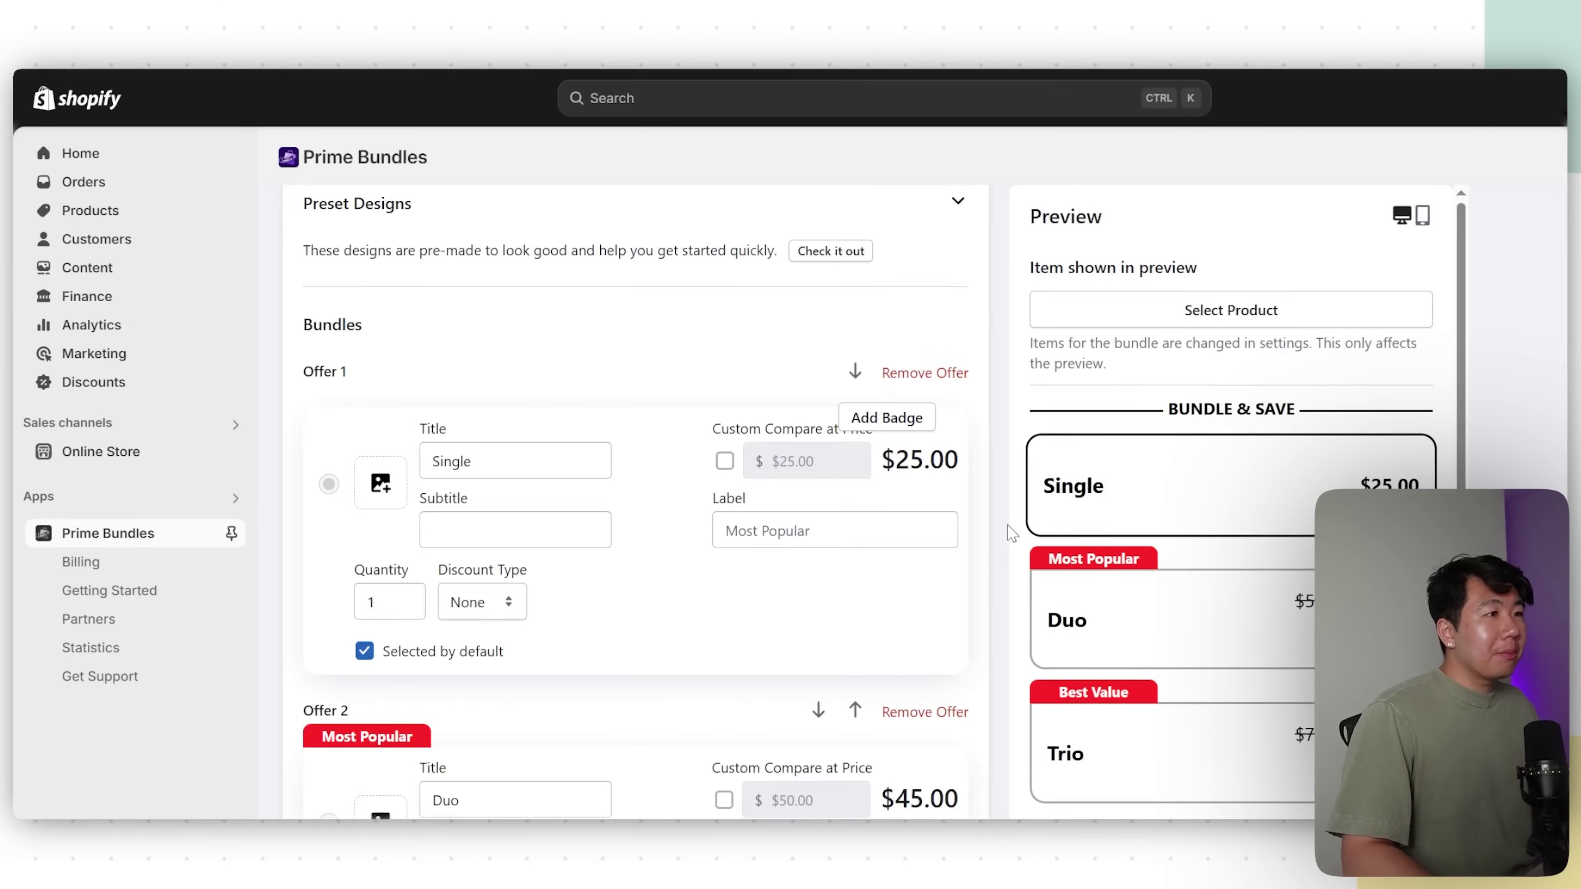
# - Apply the Pink preset theme to the bundle design
pyautogui.click(478, 327)
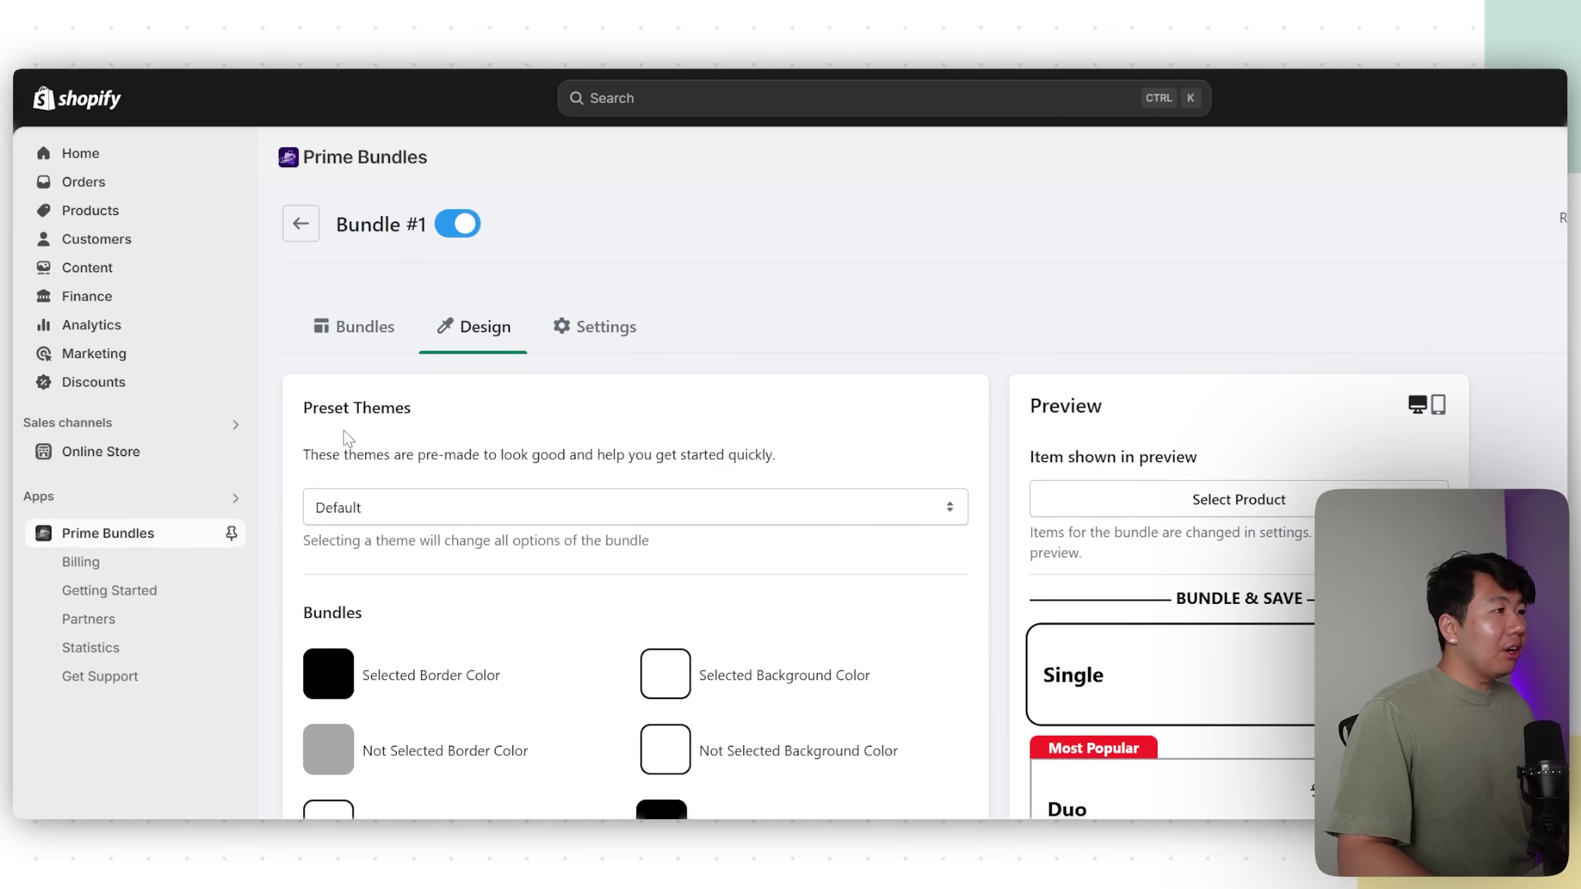
pyautogui.click(401, 520)
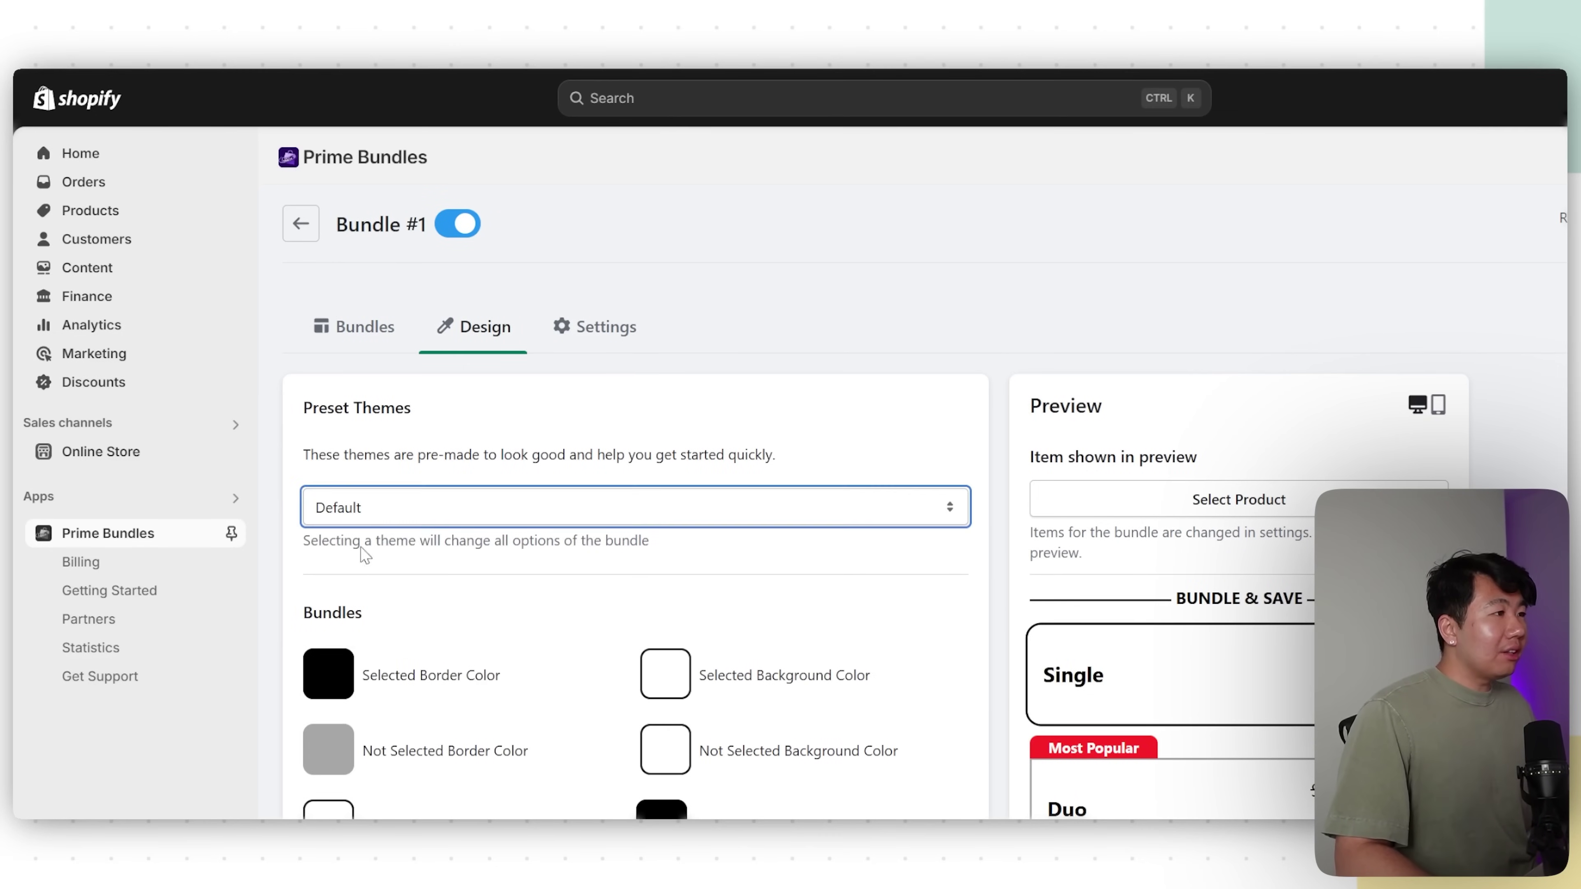
pyautogui.click(359, 729)
pyautogui.scroll(-3, 614, 598)
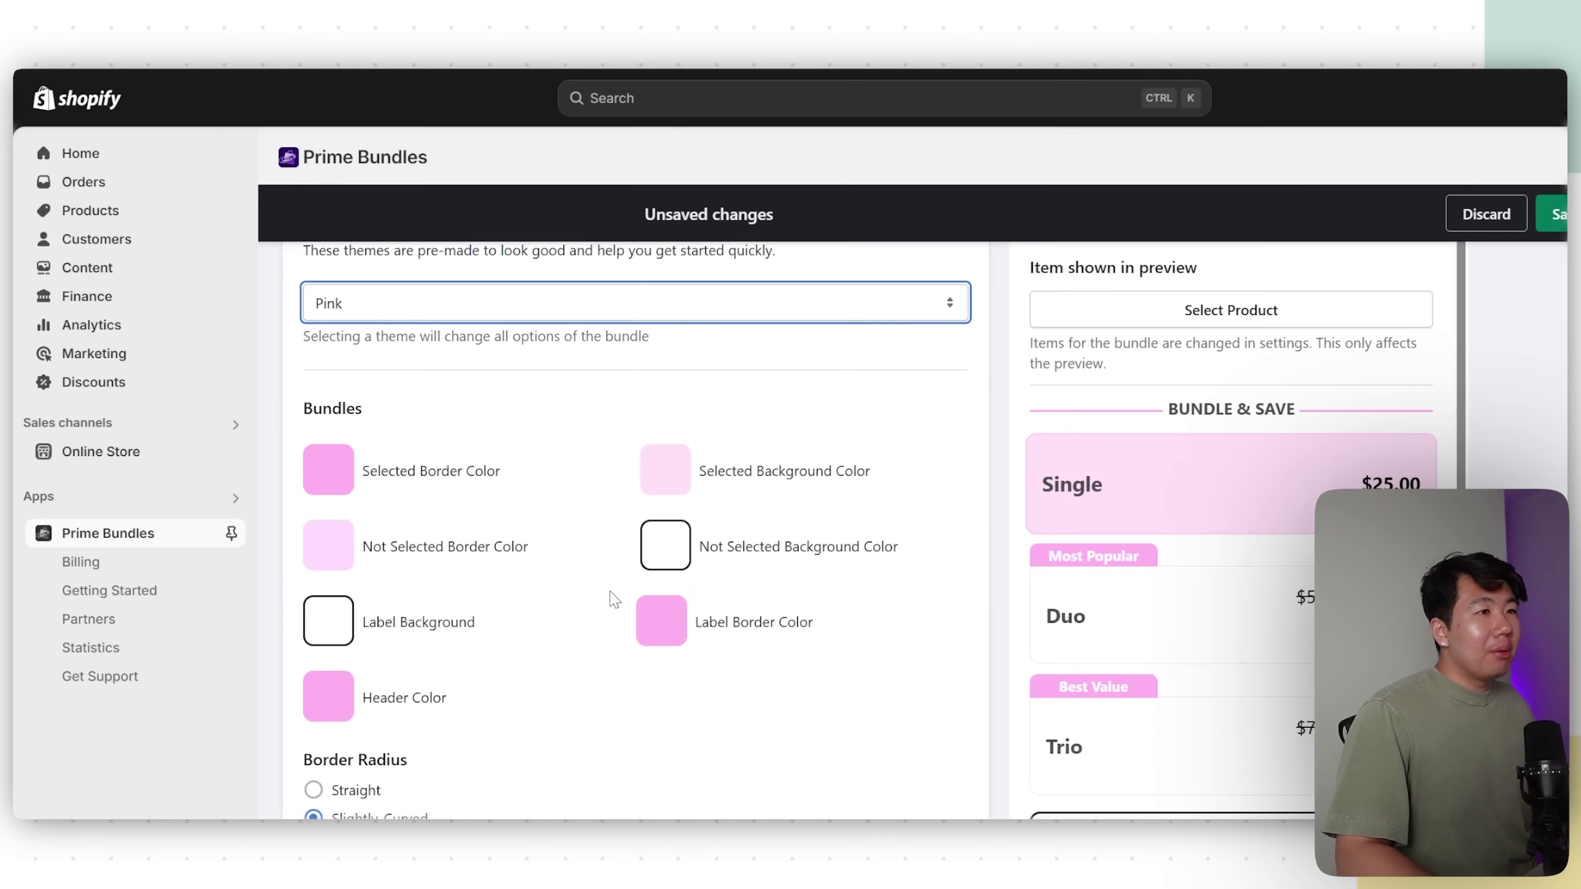
# - Paste peach f6cbb7 into the selected border, label border and header colours
pyautogui.click(350, 491)
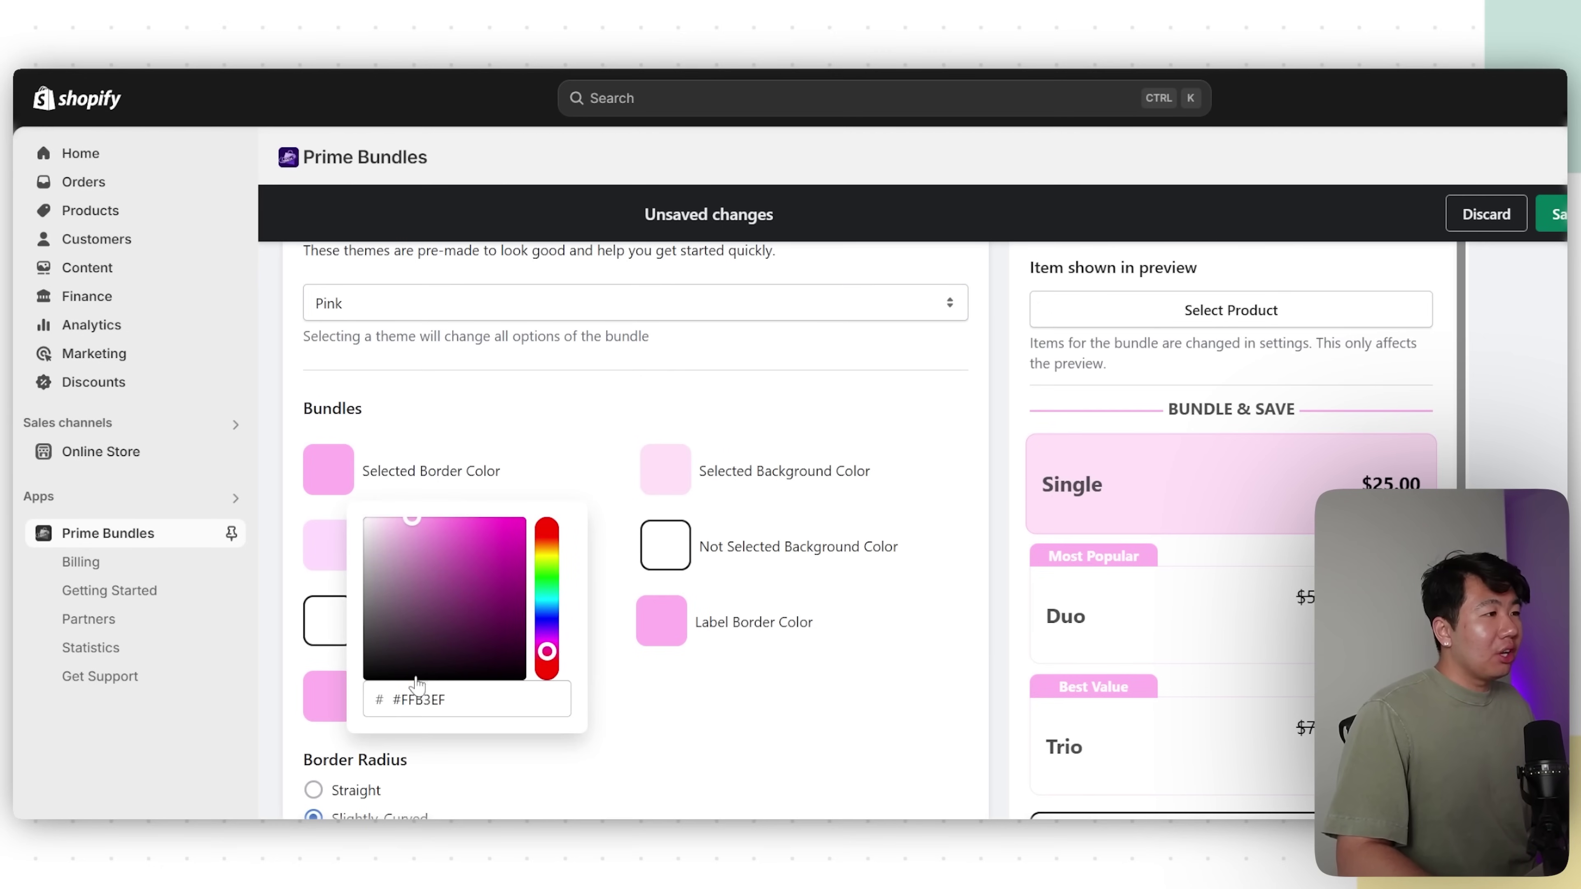
pyautogui.tripleClick(443, 698)
pyautogui.write('f6cbb7')
pyautogui.click(725, 755)
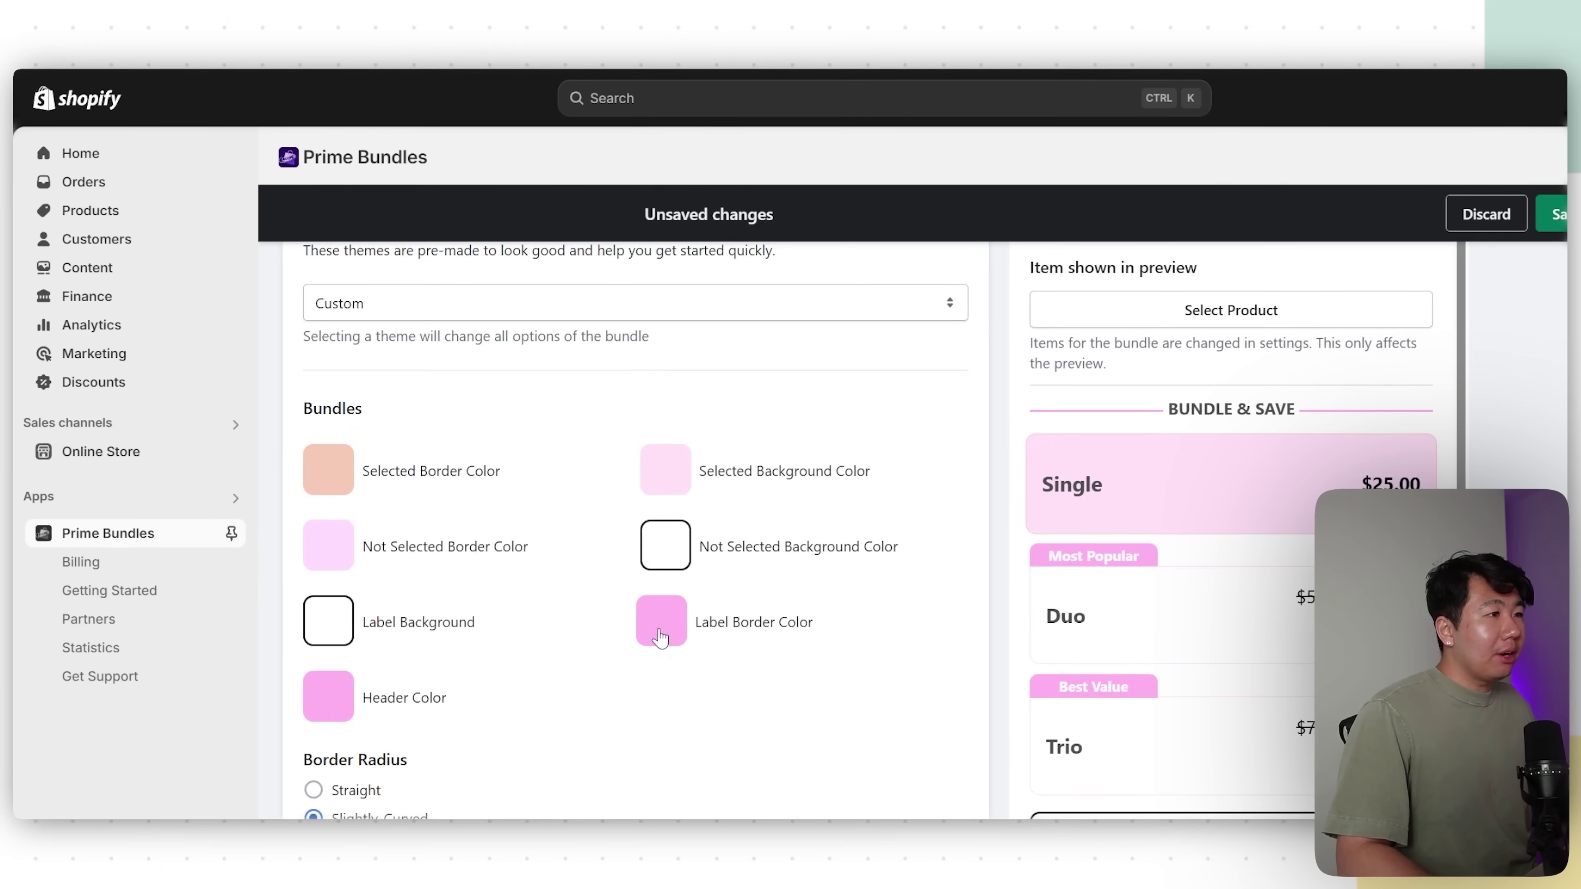
pyautogui.click(661, 621)
pyautogui.write('f6cbb7')
pyautogui.click(352, 698)
pyautogui.tripleClick(435, 632)
pyautogui.write('f6cbb7')
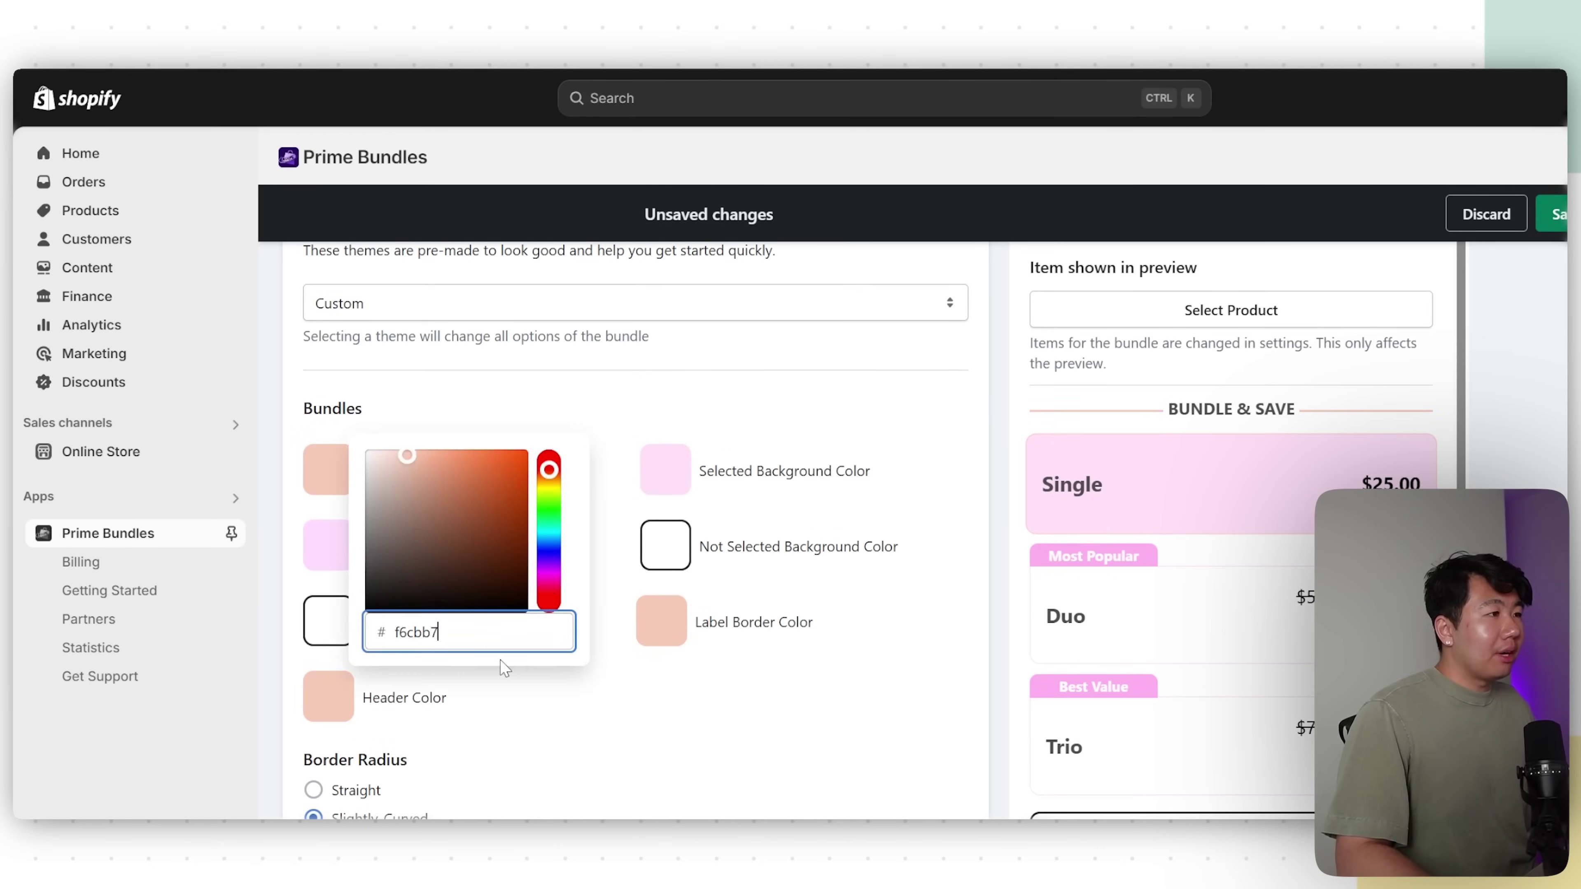
pyautogui.click(683, 554)
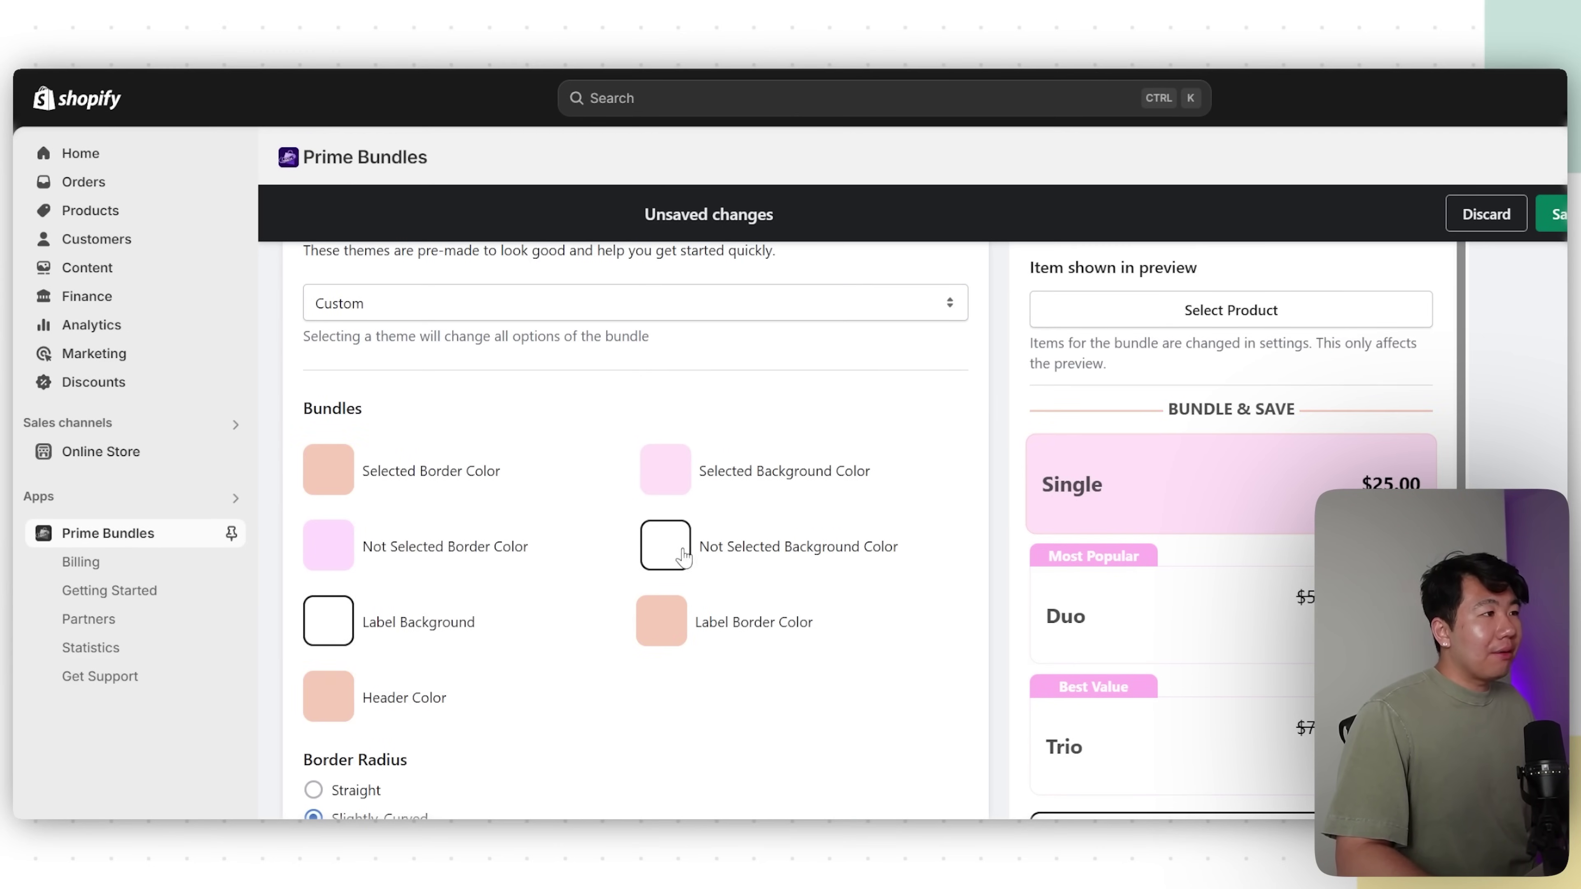
# - Set the selected background colour to peach F2DCD3 and adjust the not-selected border colour
pyautogui.click(665, 484)
pyautogui.tripleClick(778, 699)
pyautogui.write('f6cbb7')
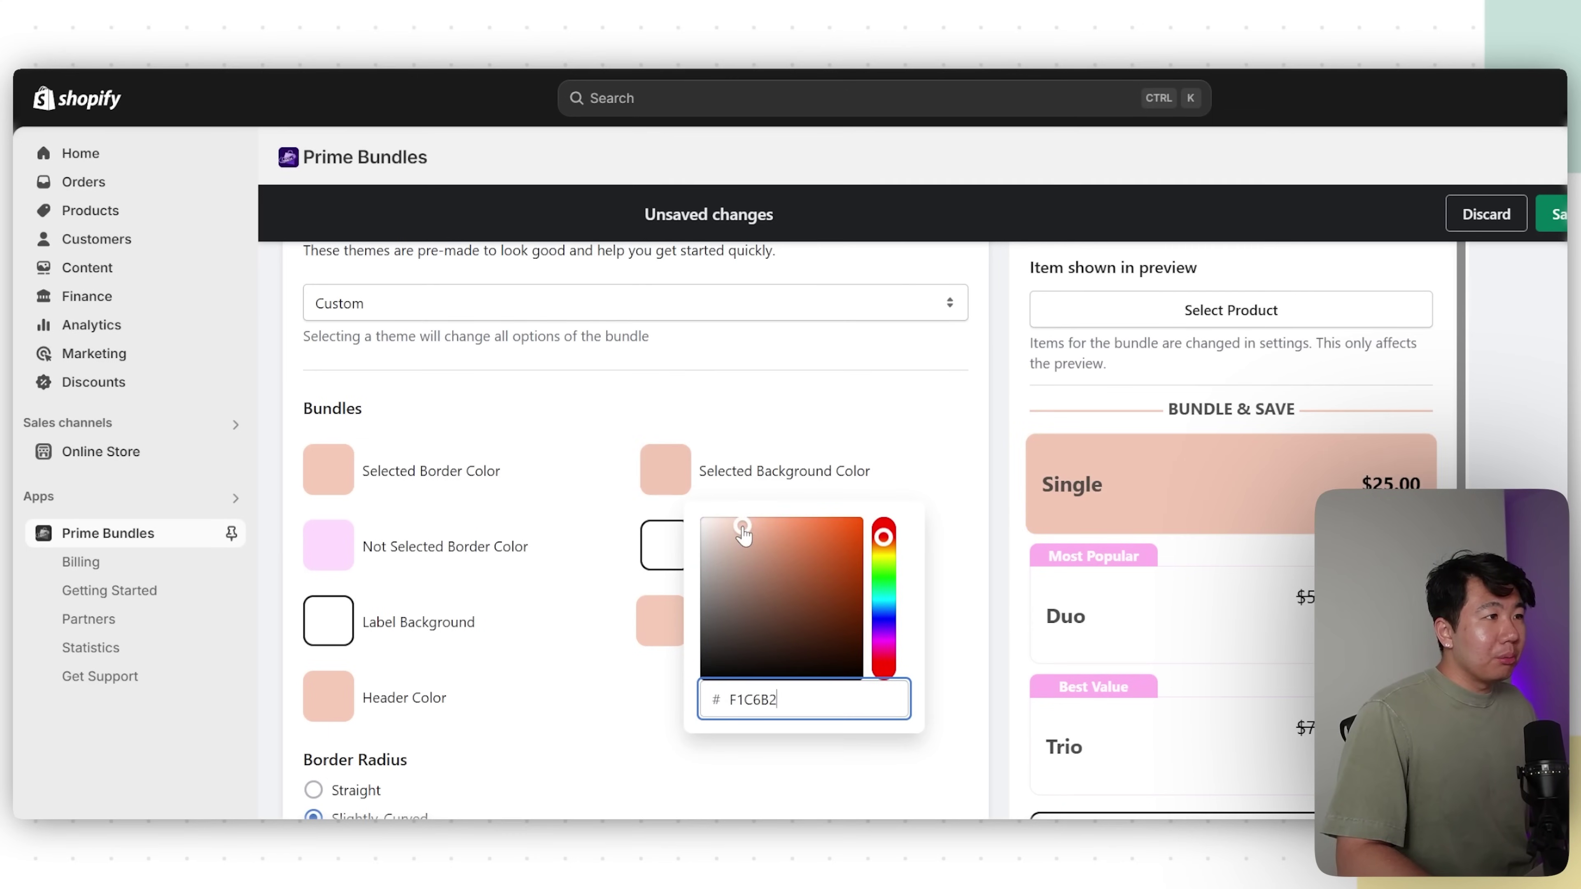
pyautogui.tripleClick(707, 703)
pyautogui.hotkey('ctrl', 'c')
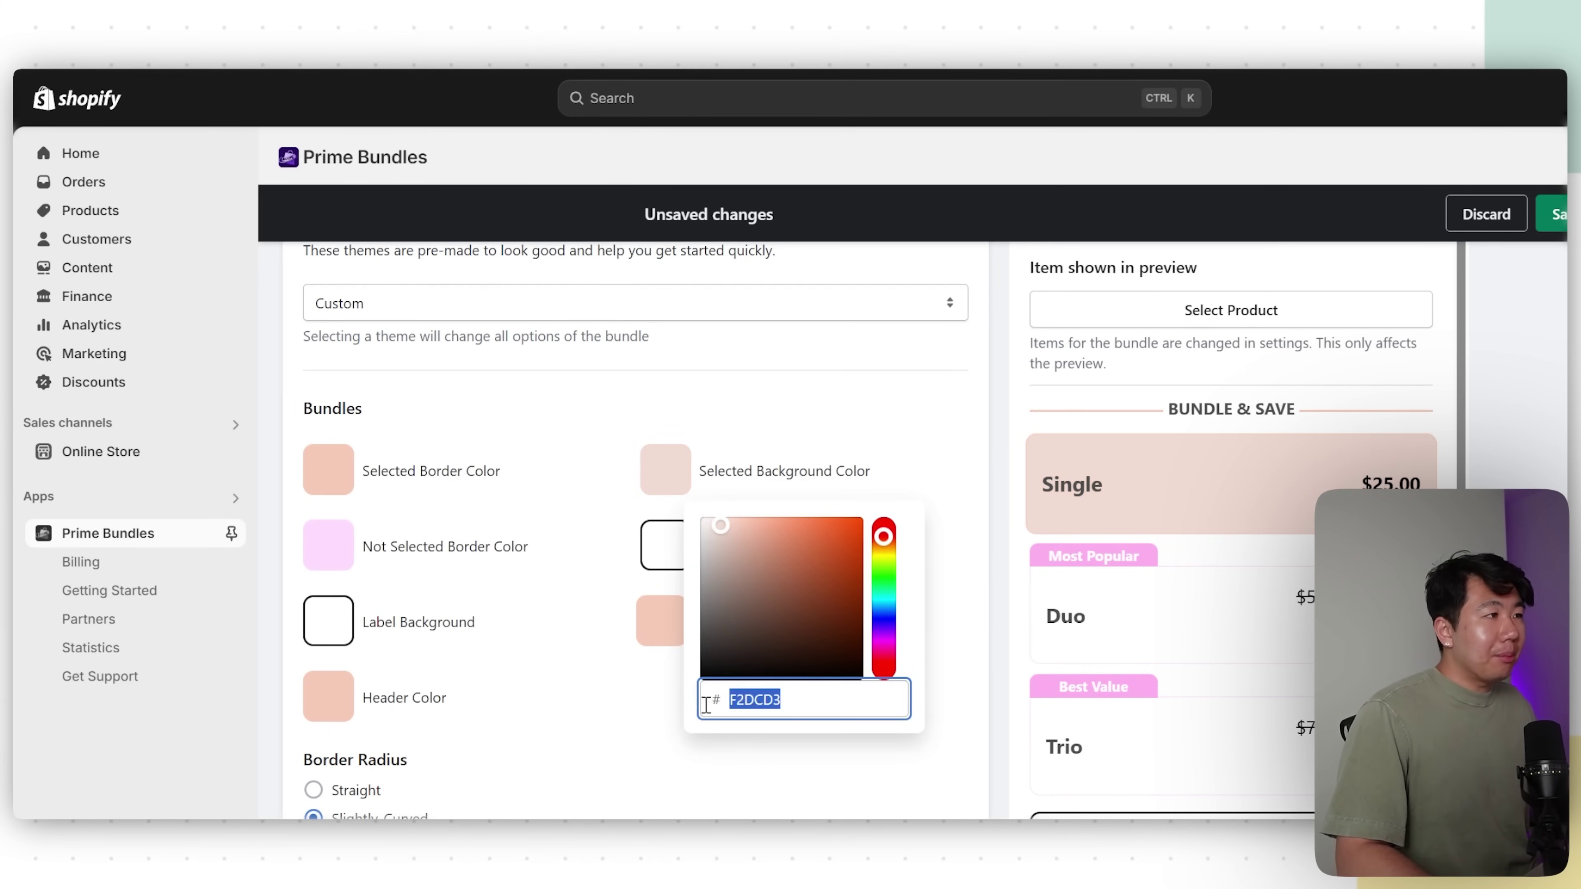
pyautogui.click(346, 561)
pyautogui.click(710, 770)
# - Change the label text colour to the peach tone
pyautogui.scroll(-8, 525, 696)
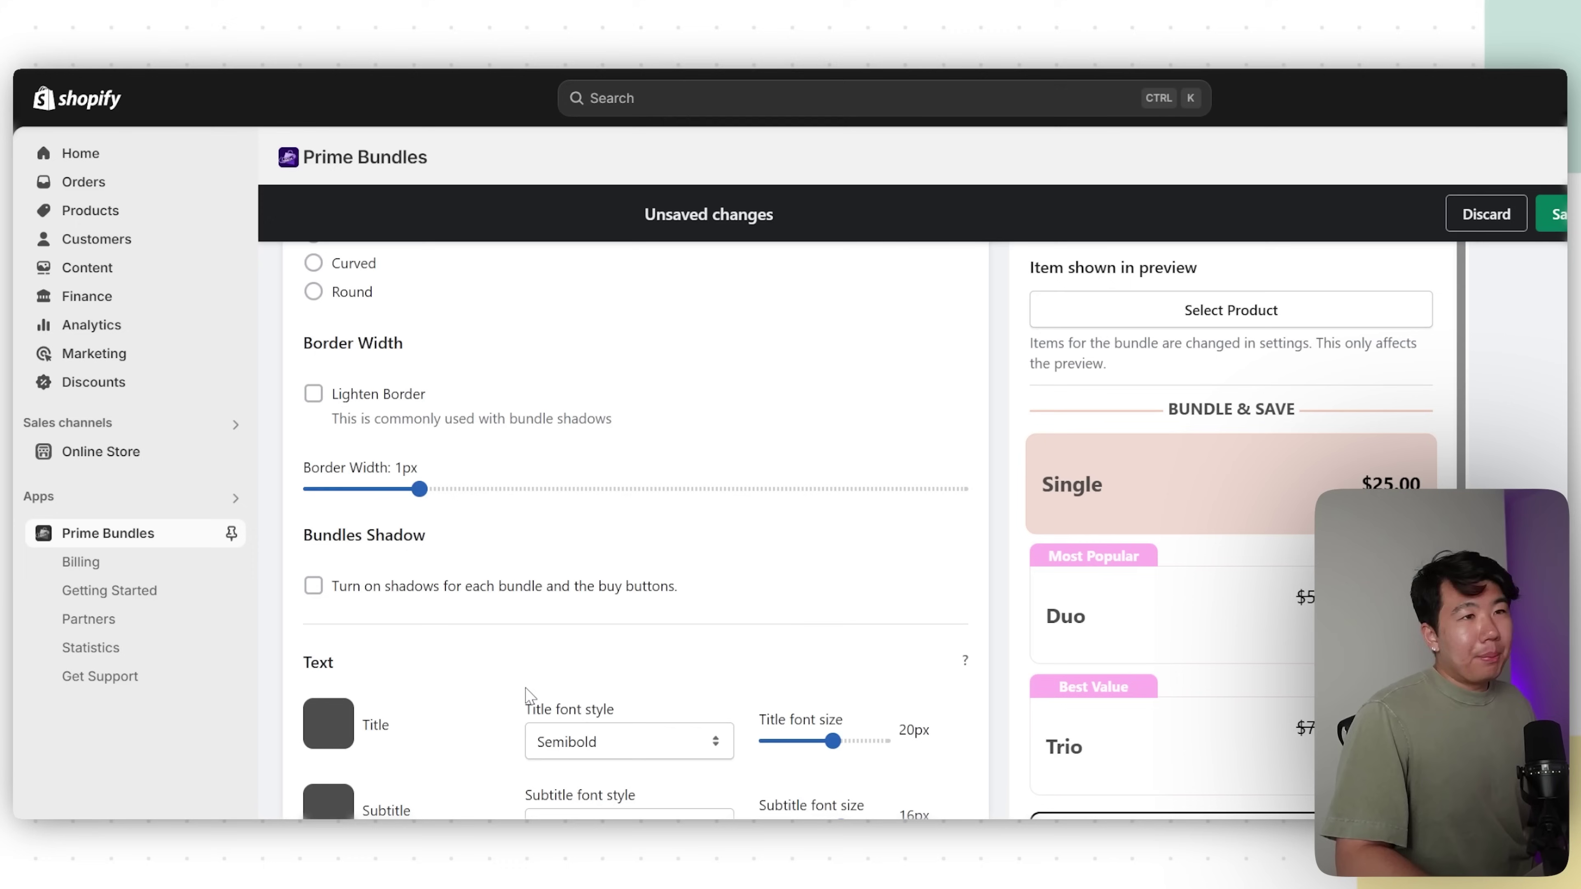
pyautogui.scroll(-10, 498, 641)
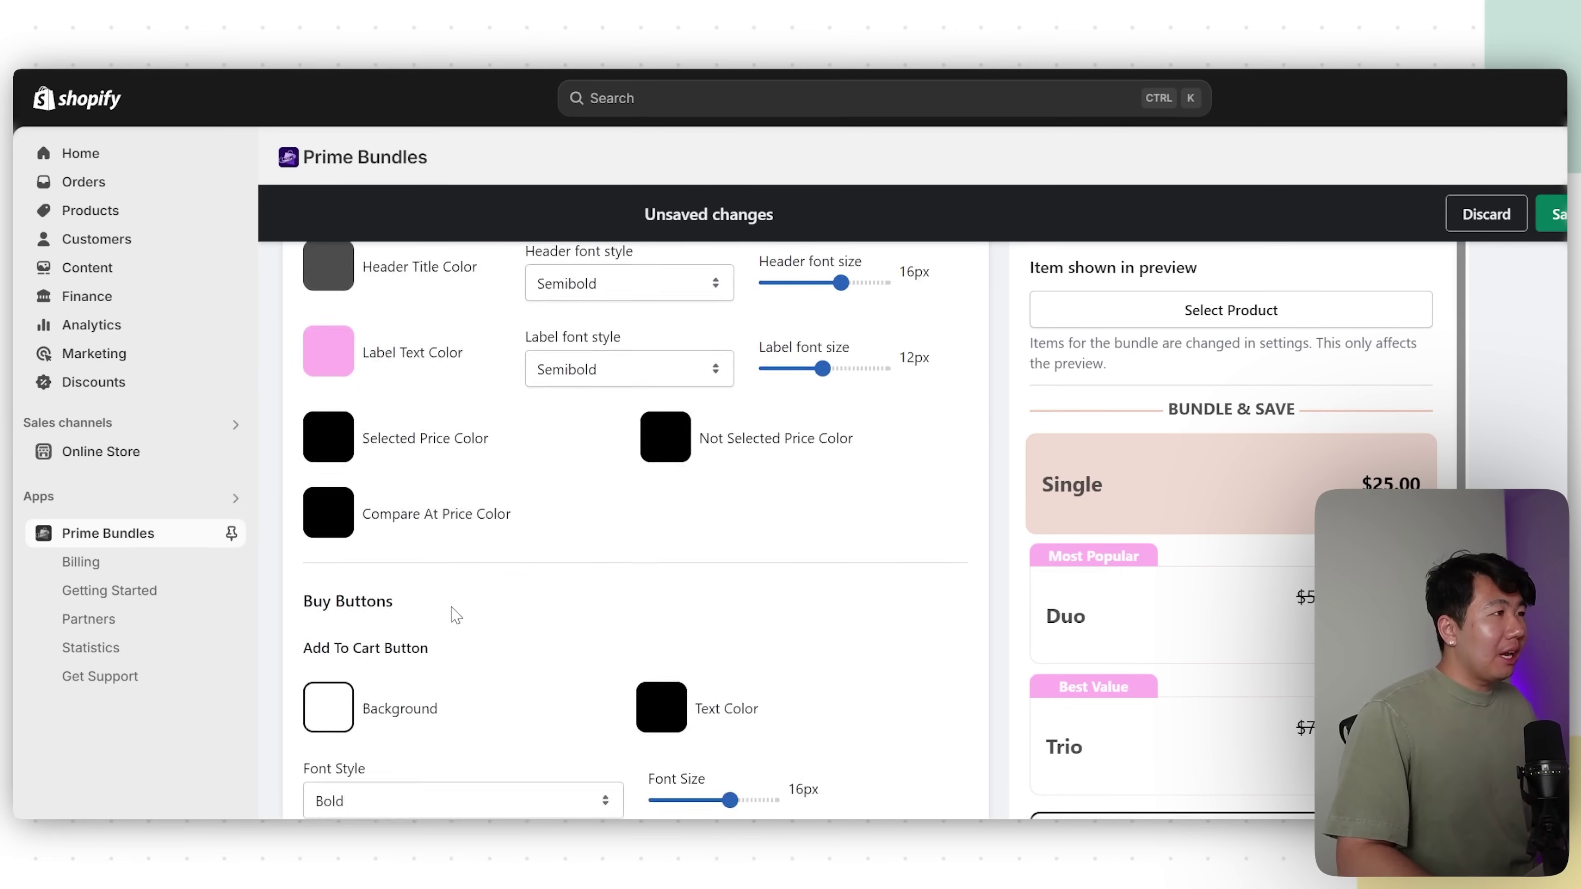
pyautogui.scroll(4, 436, 616)
pyautogui.click(343, 598)
pyautogui.tripleClick(458, 798)
pyautogui.hotkey('ctrl', 'v')
pyautogui.scroll(1, 471, 671)
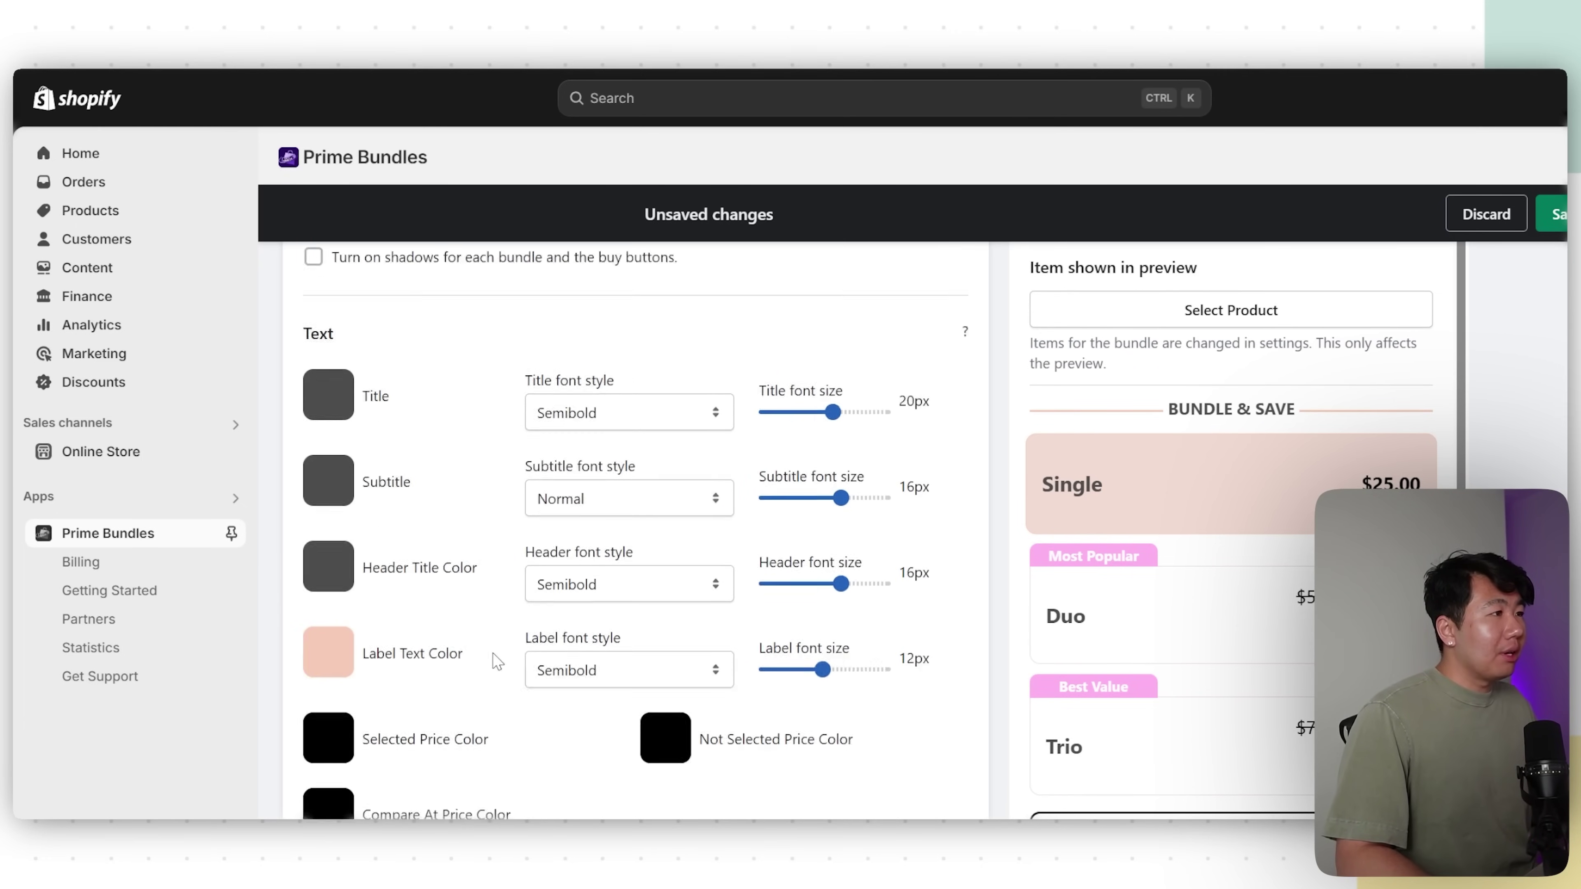
pyautogui.scroll(-4, 471, 671)
pyautogui.scroll(-3, 471, 666)
pyautogui.scroll(15, 471, 663)
pyautogui.click(359, 328)
# - Give offer 2's Most Popular badge a peach background colour
pyautogui.scroll(-5, 641, 593)
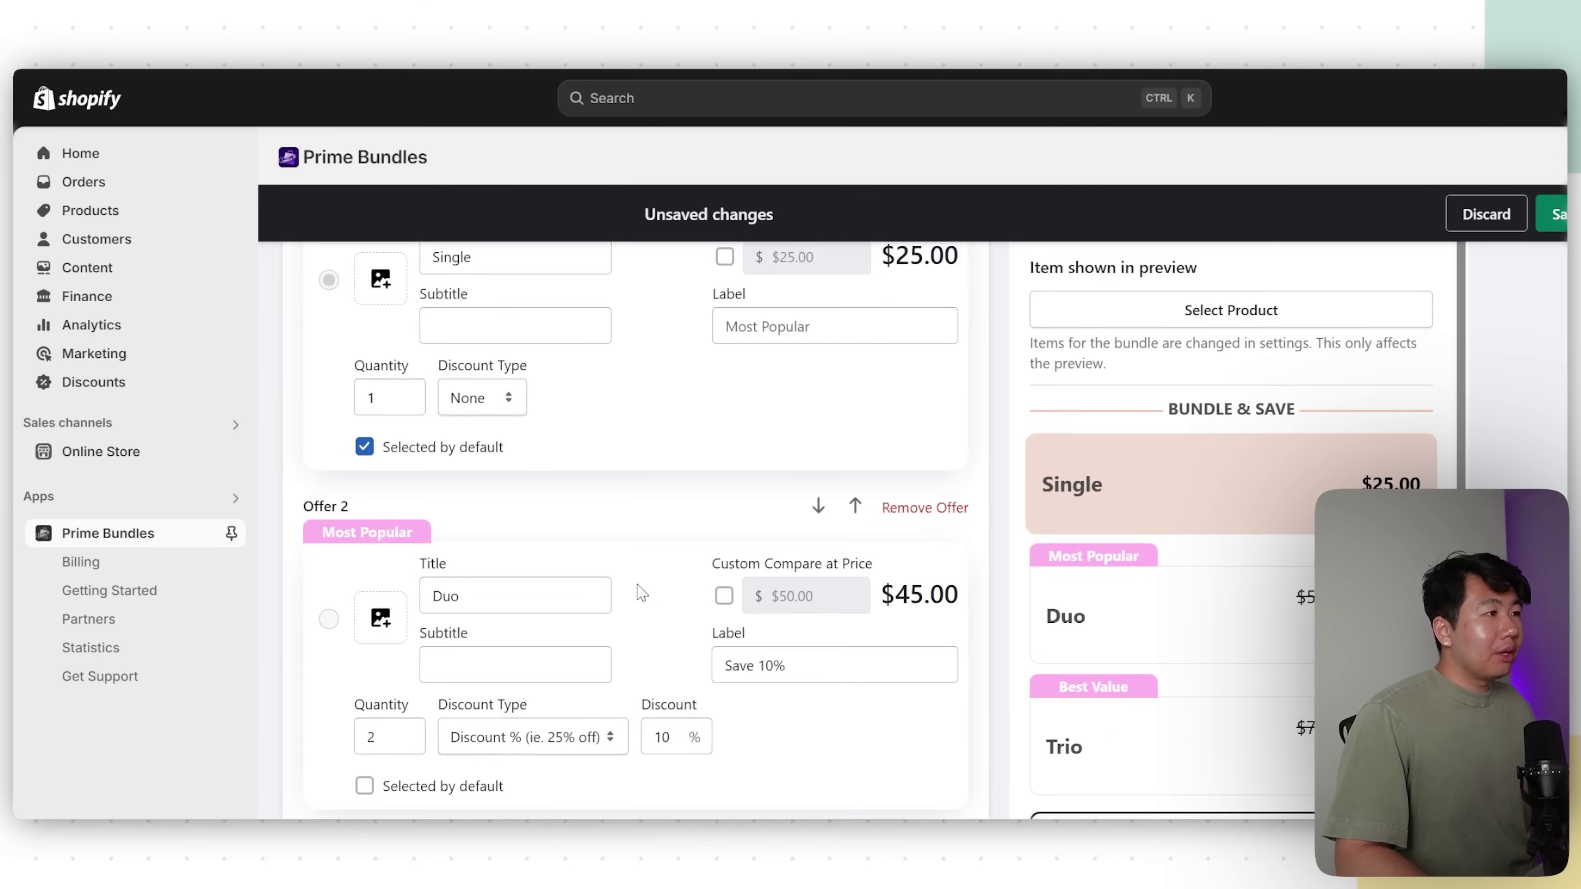
pyautogui.click(367, 533)
pyautogui.click(727, 549)
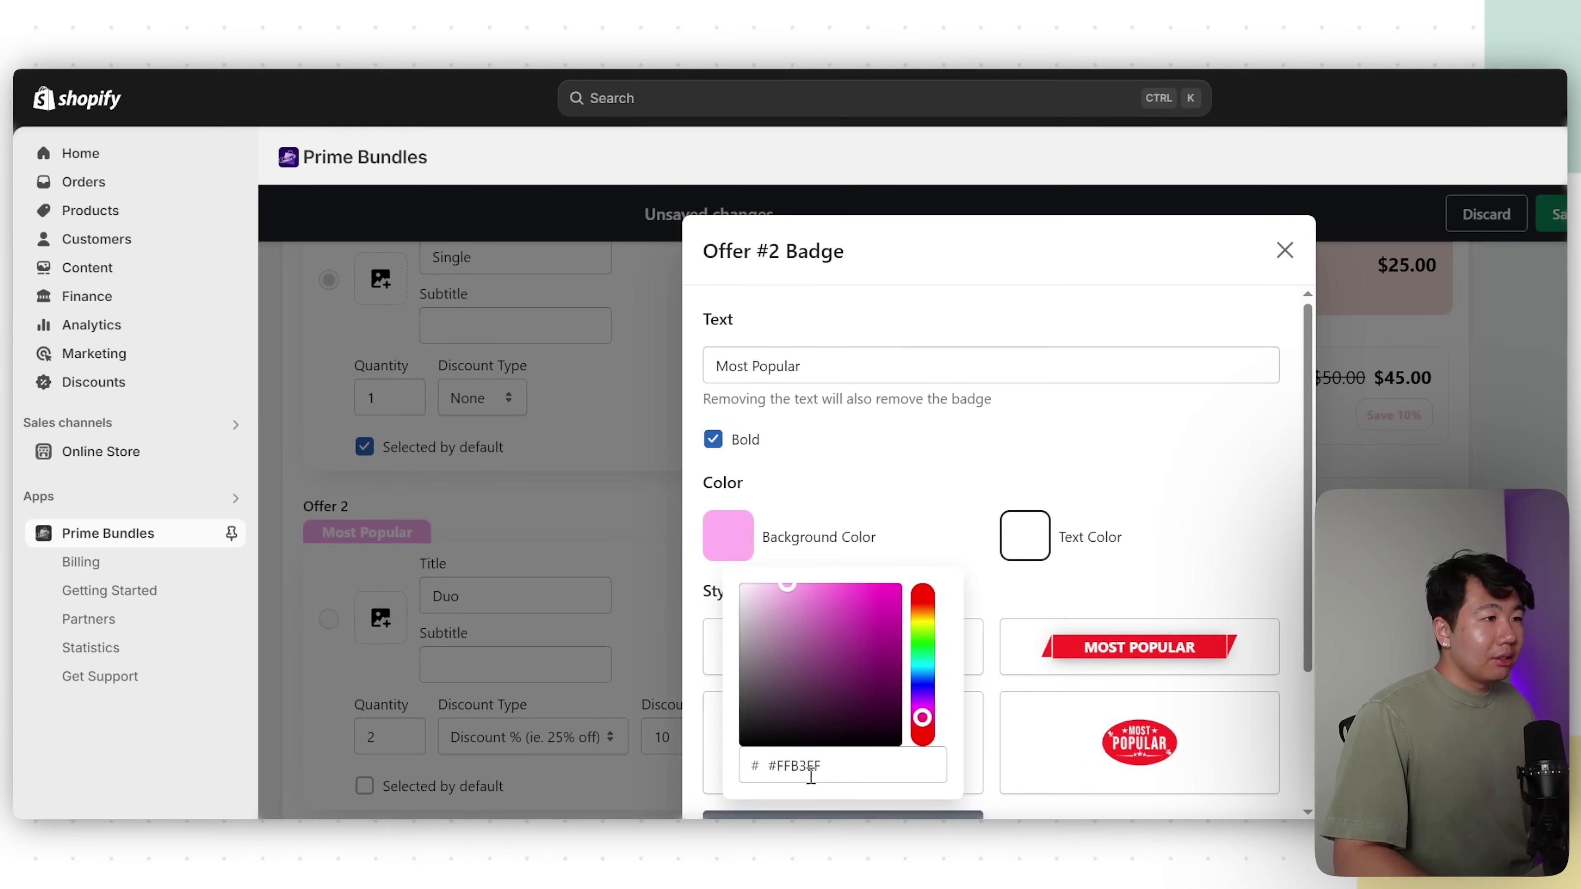
pyautogui.tripleClick(803, 772)
pyautogui.hotkey('ctrl', 'v')
pyautogui.click(391, 697)
pyautogui.scroll(-3, 391, 697)
pyautogui.scroll(6, 390, 697)
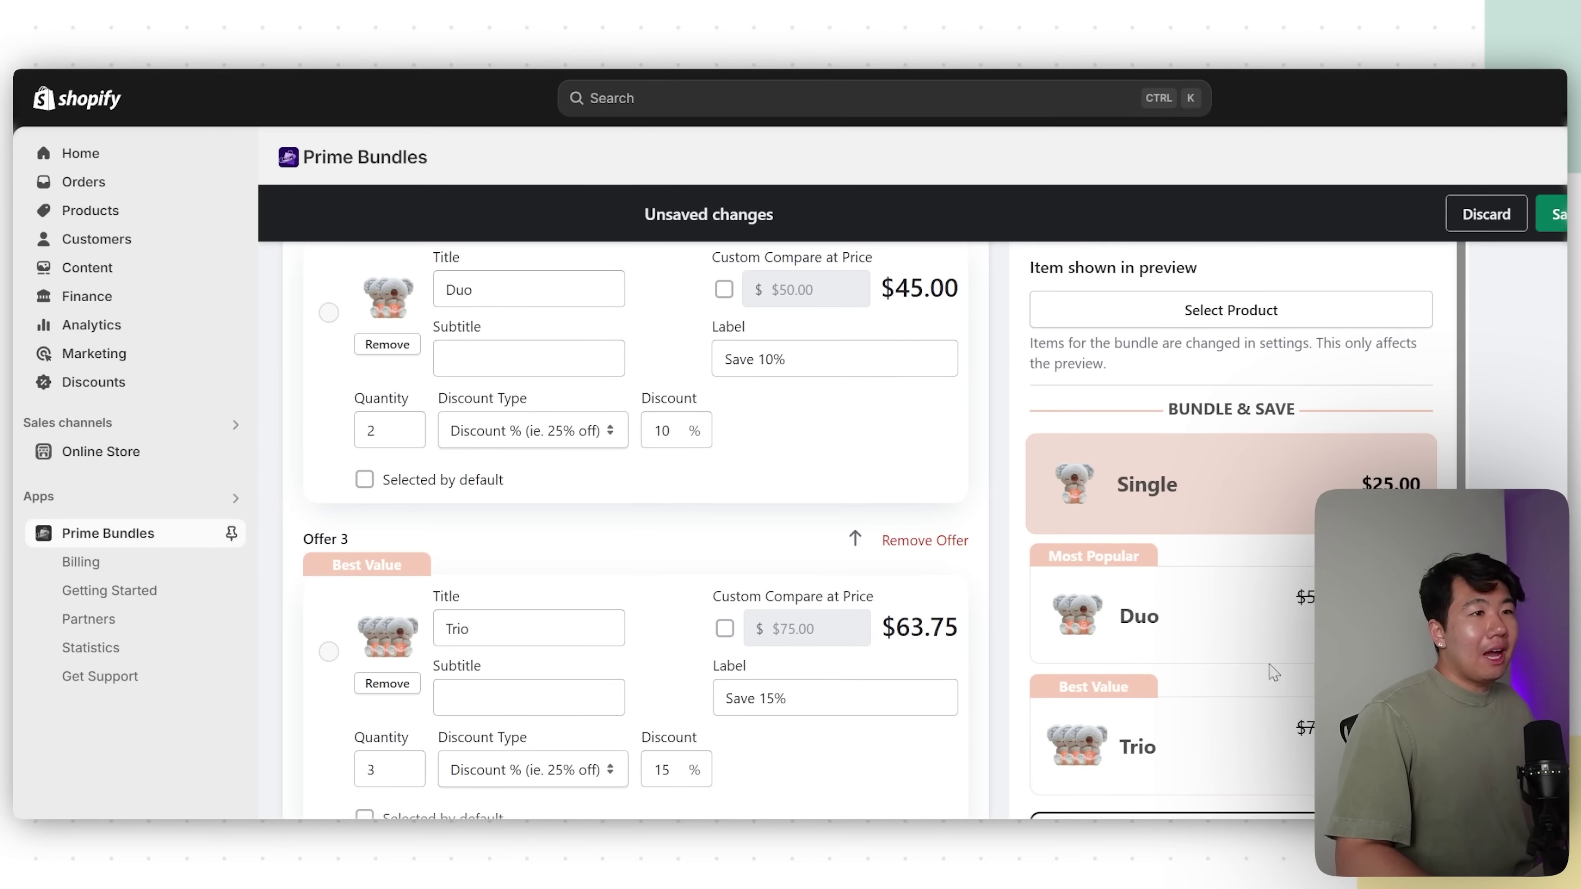
pyautogui.scroll(-2, 1271, 664)
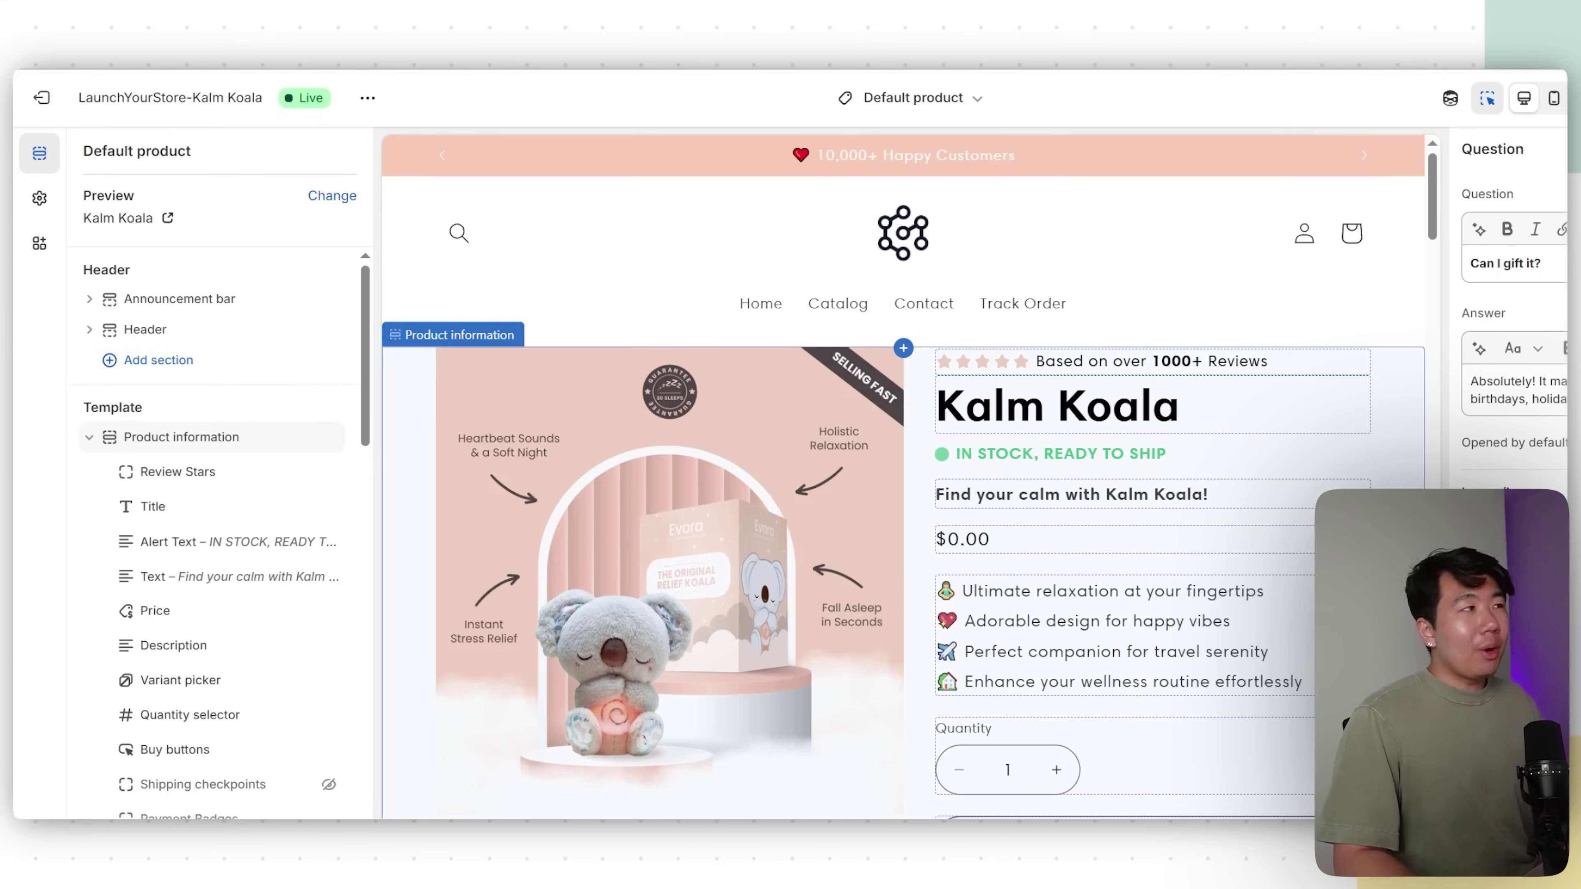
# - Show the theme's app embeds and bring the peach Bundle & Save offer into view on the Kalm Koala page
pyautogui.click(39, 243)
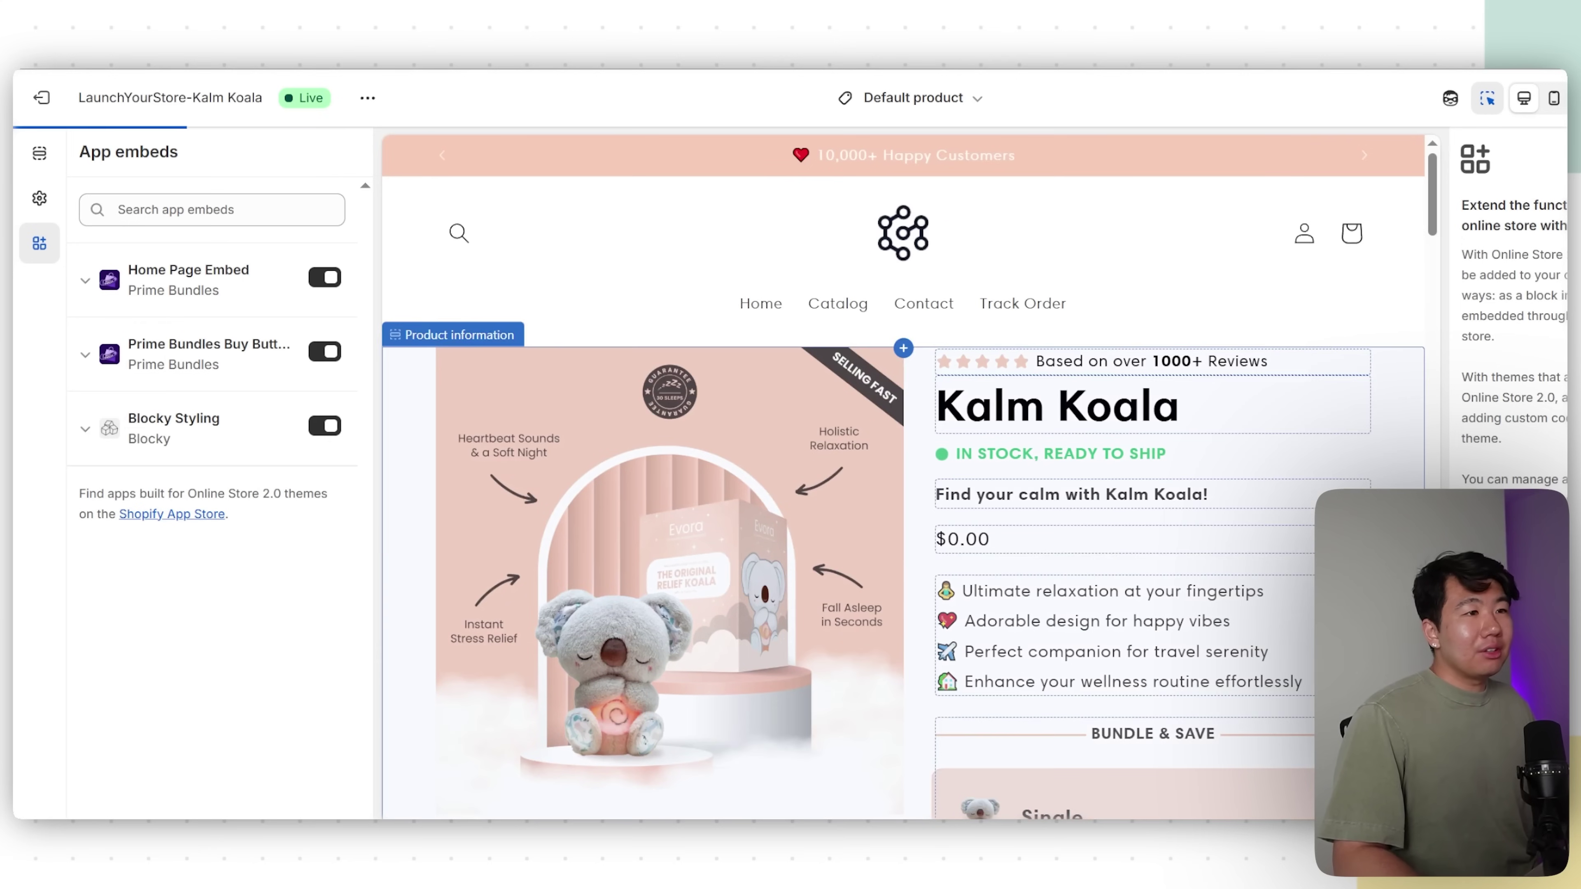
pyautogui.scroll(-5, 551, 323)
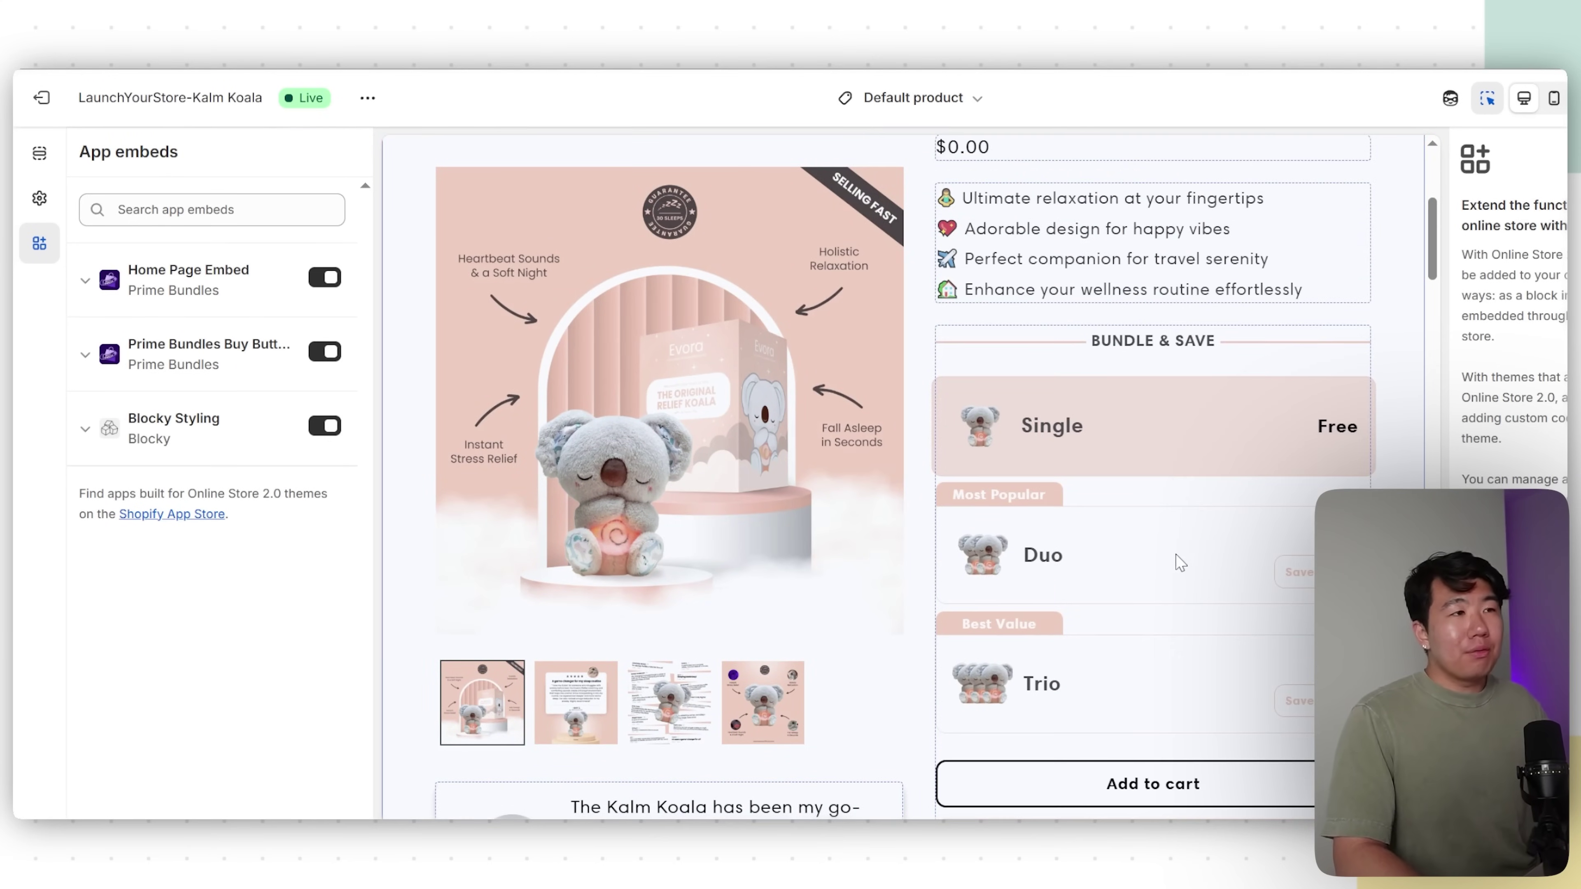
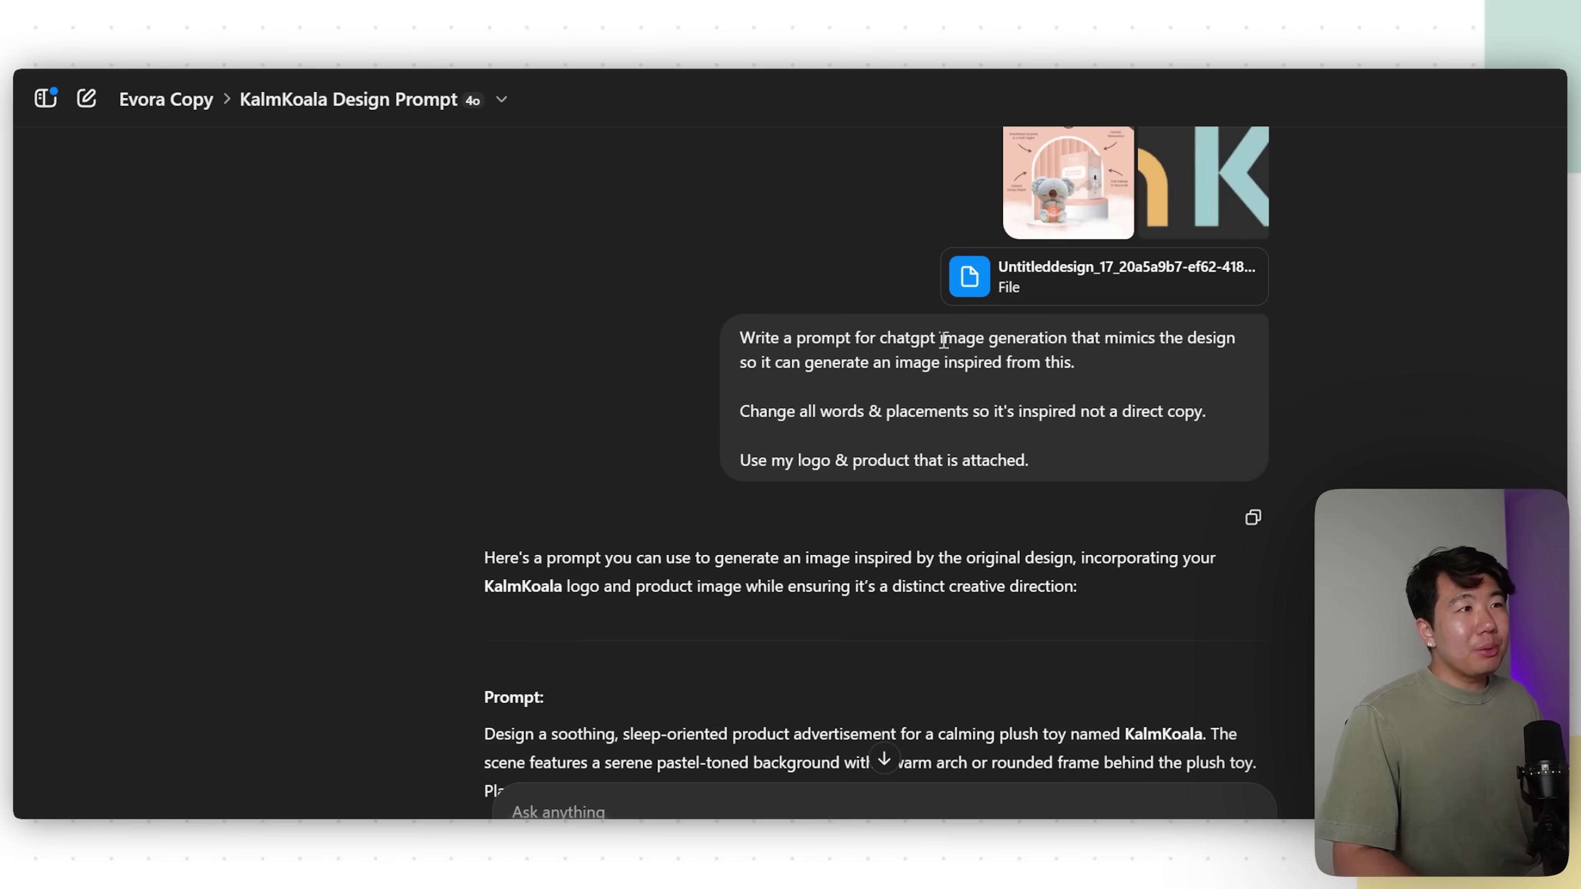
# - Highlight the request's key phrases: image generation, inspired image, changed words and placements, and logo use
pyautogui.moveTo(926, 337); pyautogui.dragTo(1123, 340)
pyautogui.click(1114, 356)
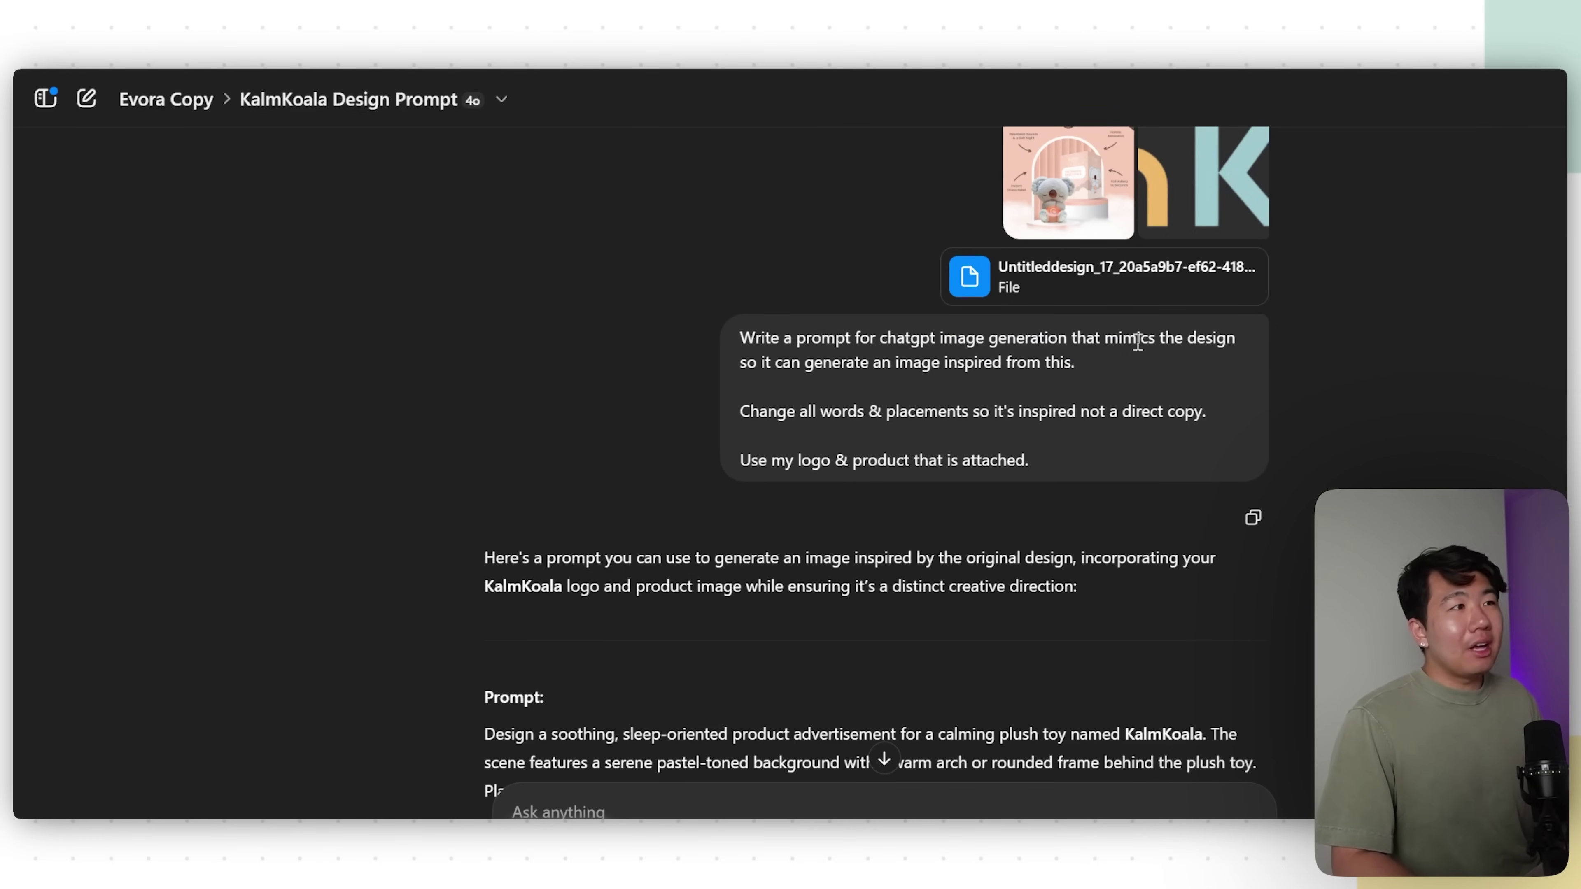
pyautogui.moveTo(763, 366); pyautogui.dragTo(1012, 364)
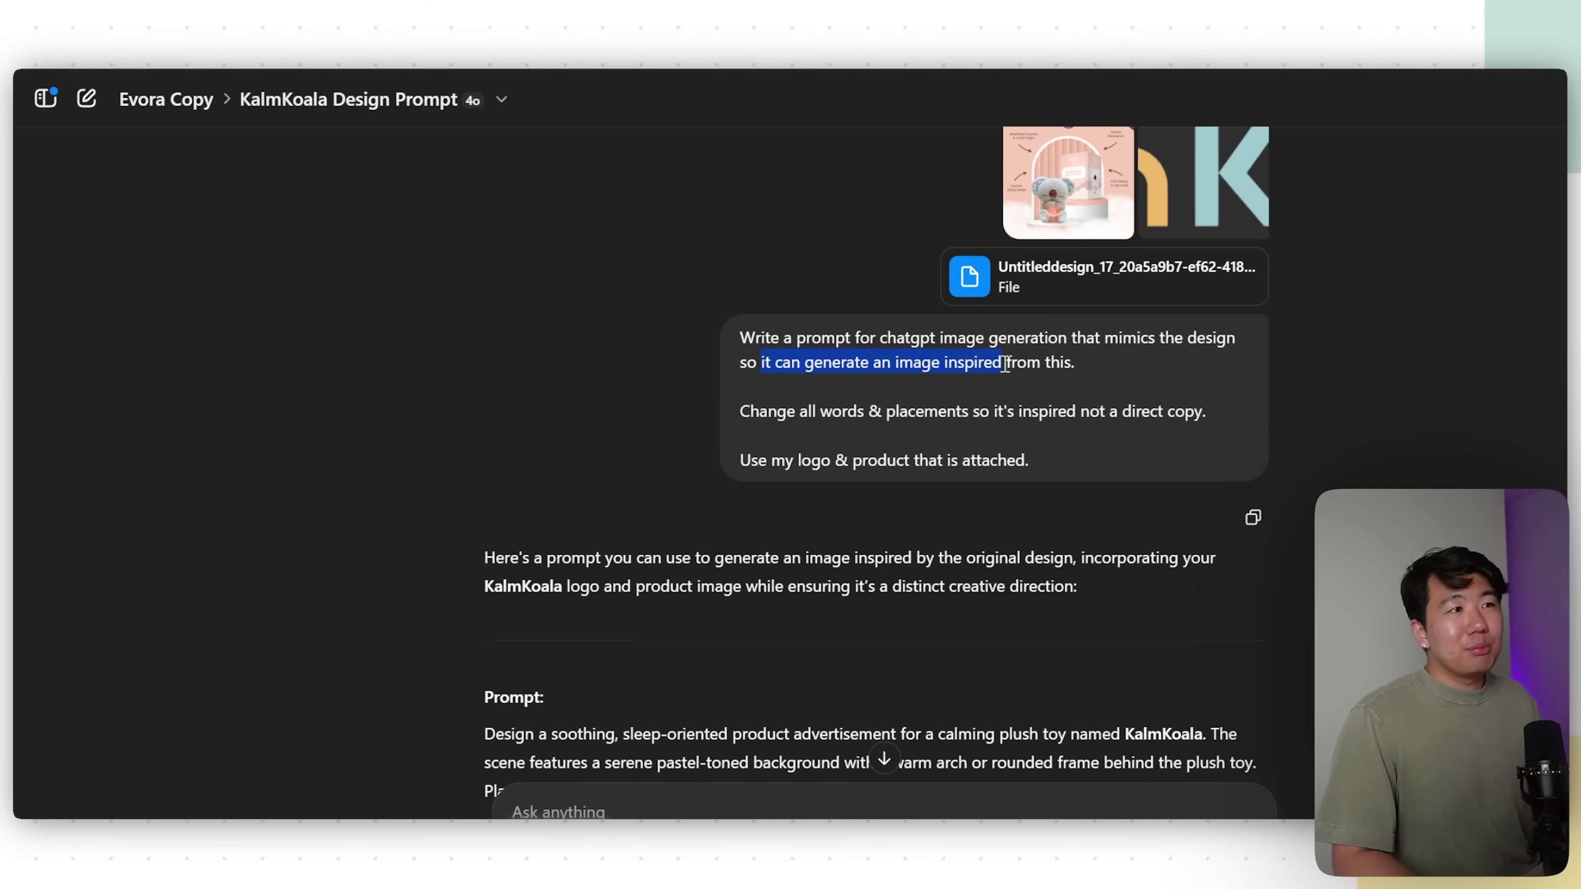
pyautogui.click(1039, 366)
pyautogui.moveTo(741, 411); pyautogui.dragTo(1080, 411)
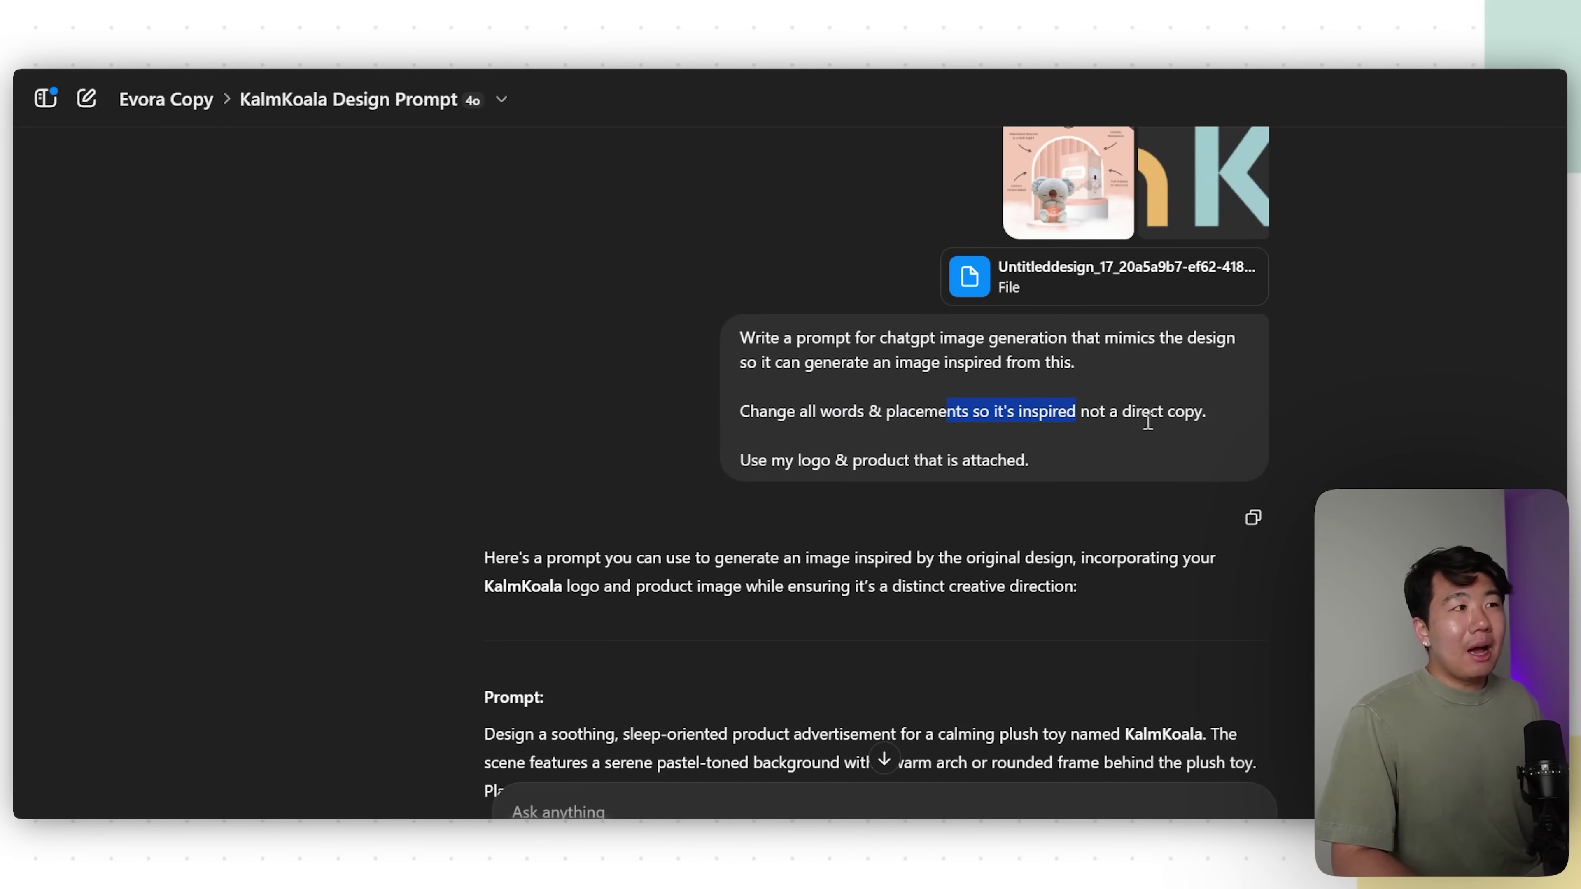
pyautogui.moveTo(791, 460); pyautogui.dragTo(865, 461)
pyautogui.click(914, 459)
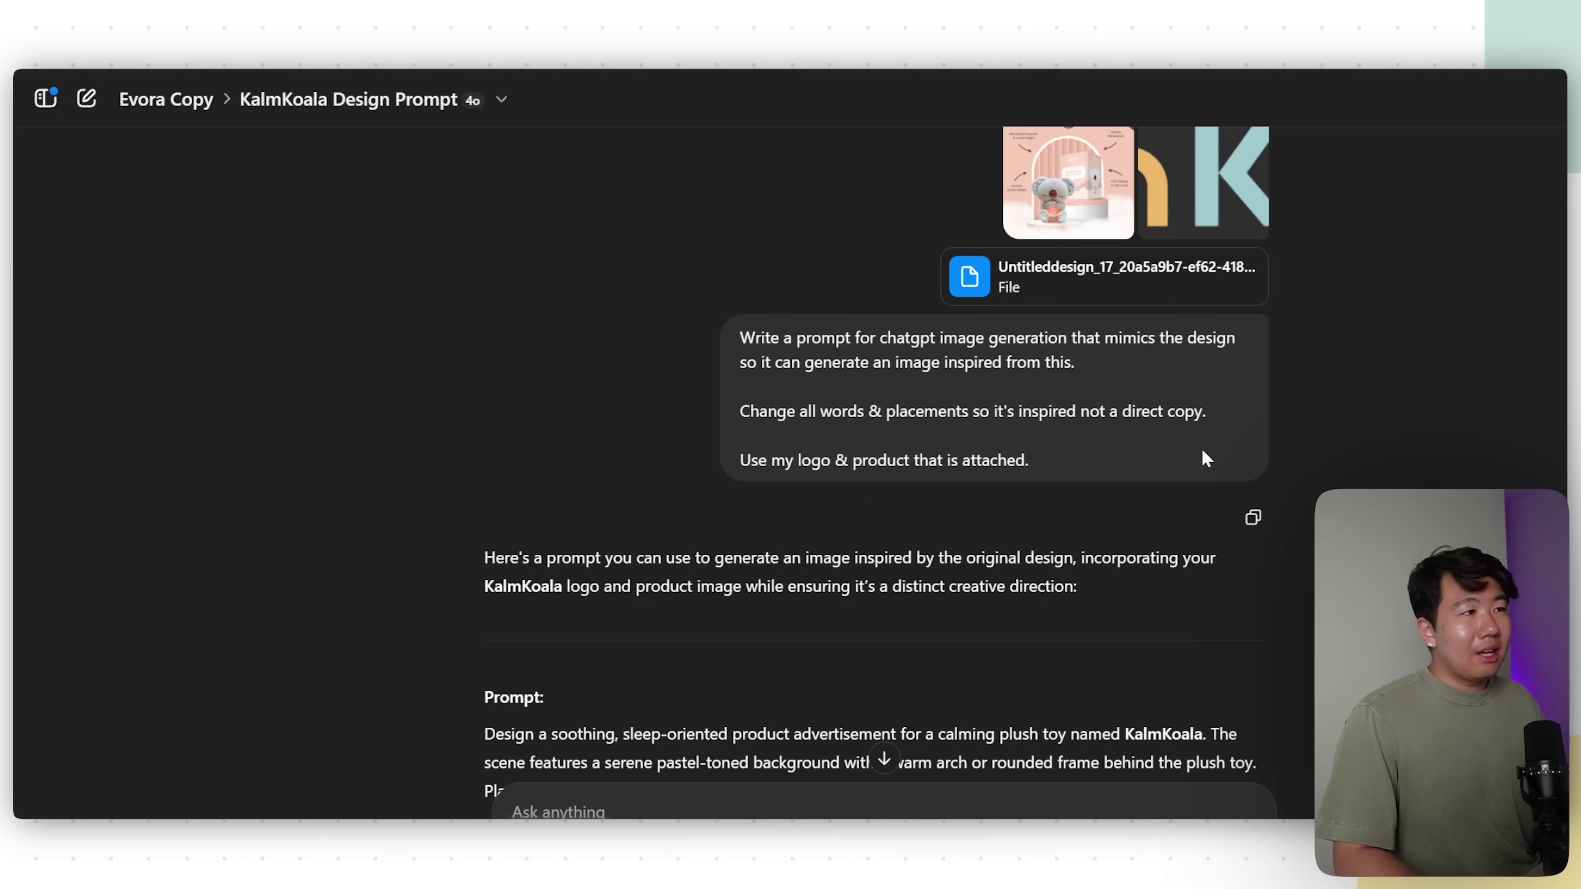
# - Scroll down the chat to the generated KalmKoala plush-koala ad image
pyautogui.scroll(-15, 1061, 470)
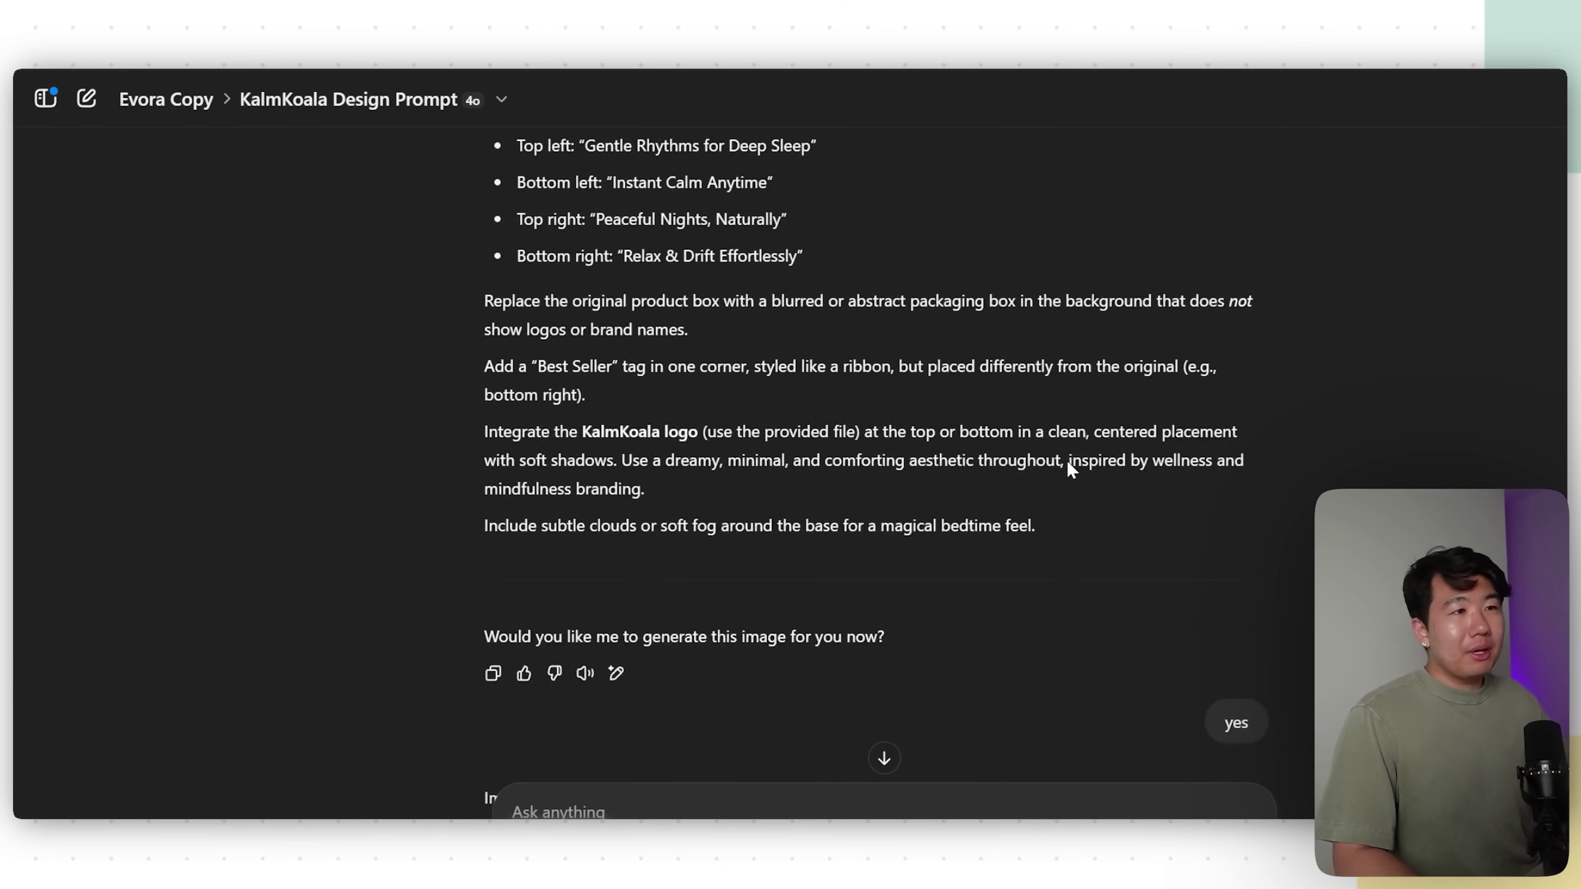
pyautogui.scroll(-3, 1064, 464)
pyautogui.scroll(-6, 1108, 548)
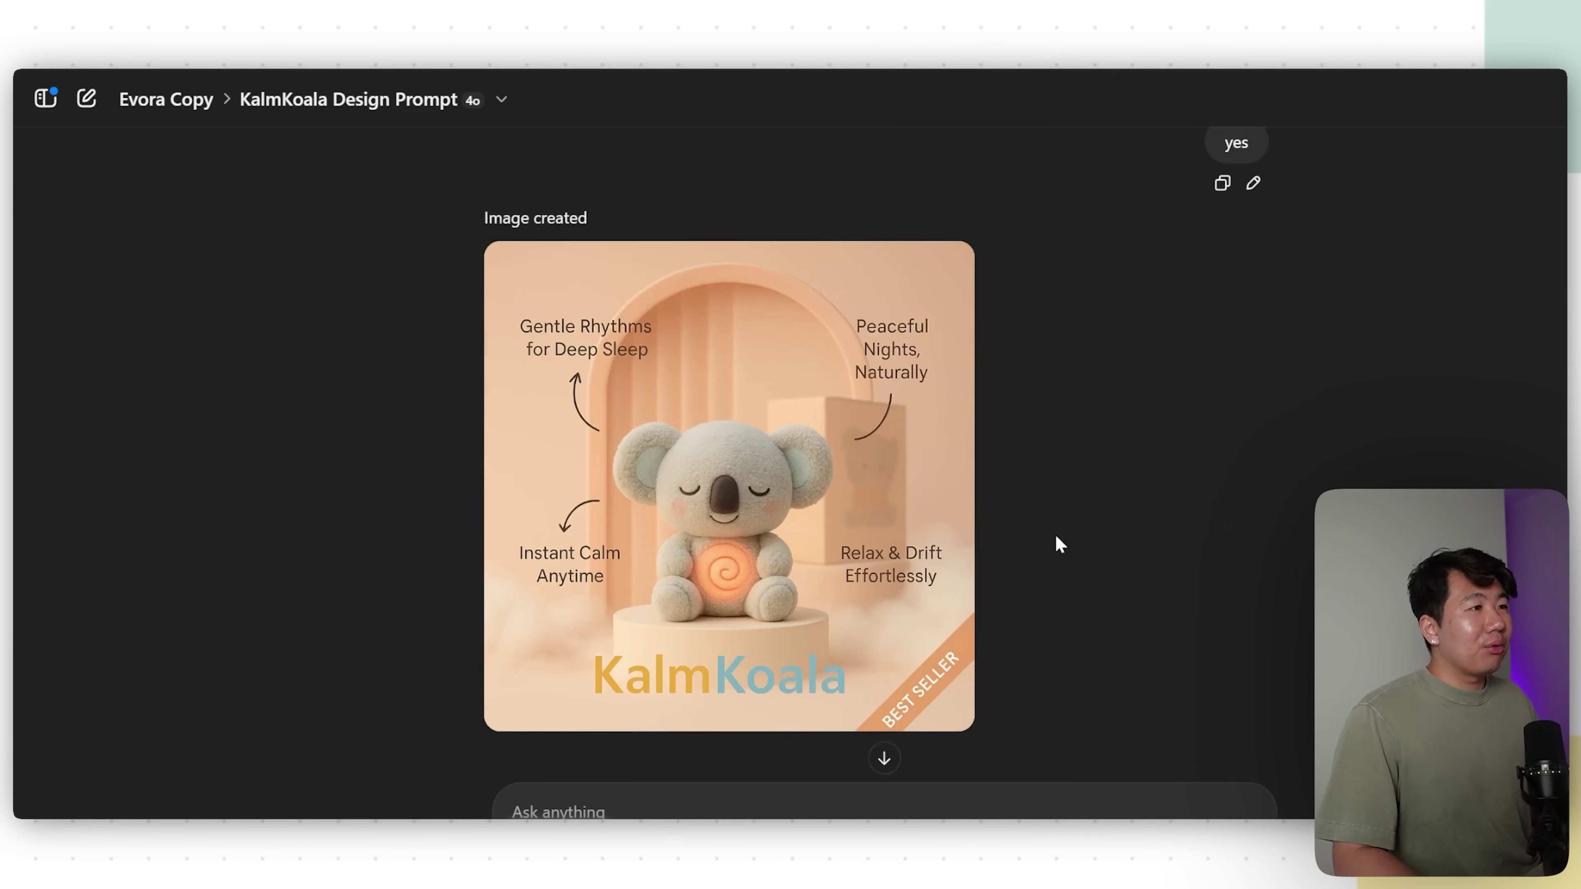
pyautogui.moveTo(861, 572)
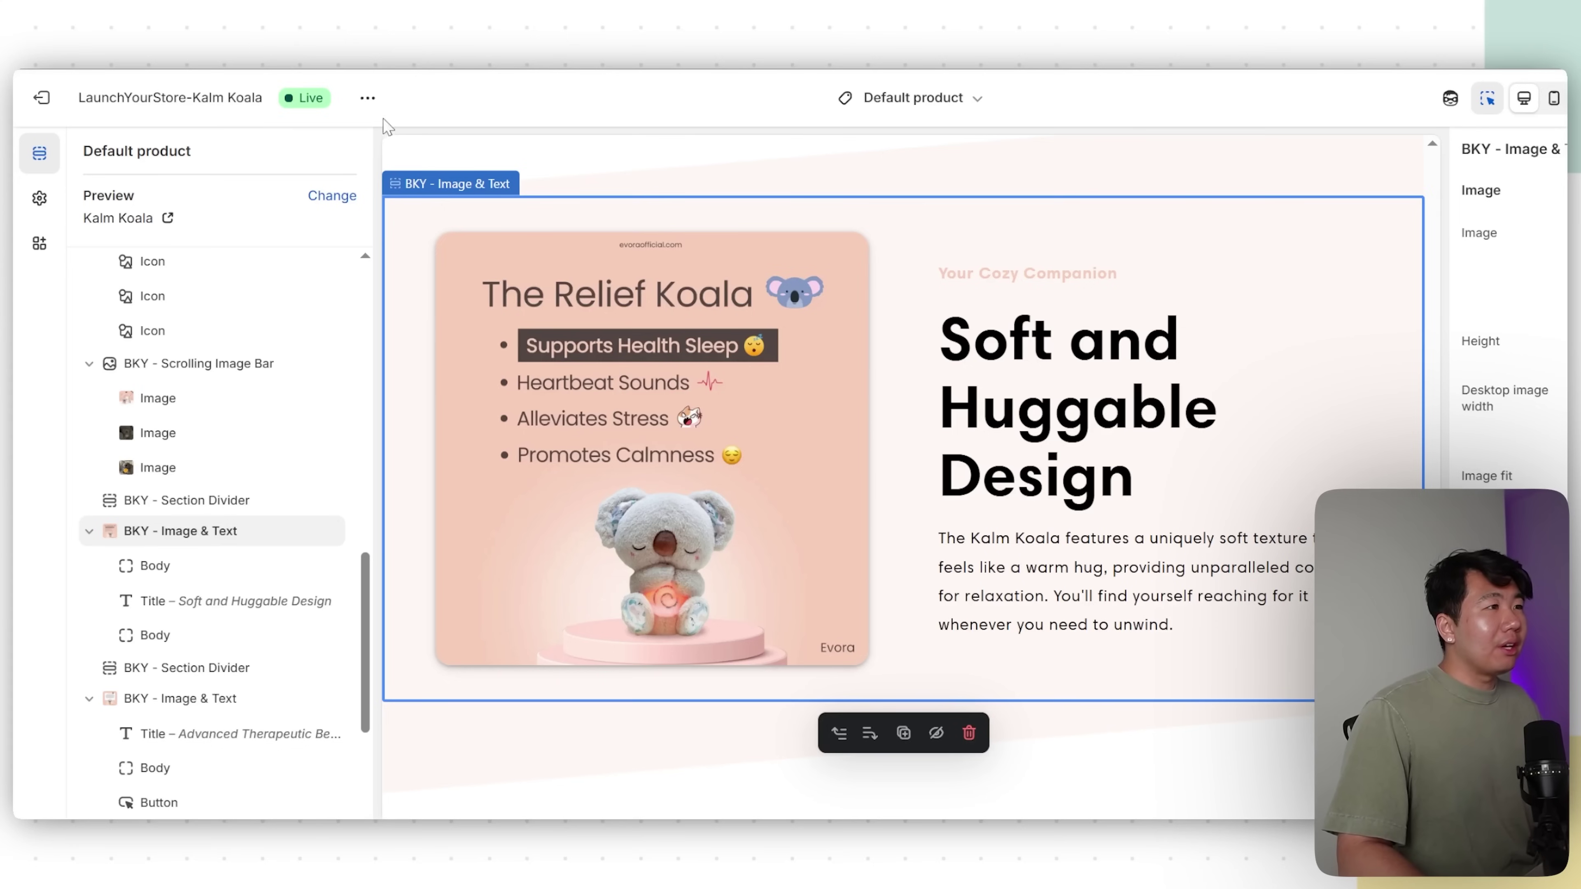
# - Swap the Image & Text picture beside 'Soft and Huggable Design' for the koala night-light graphic
pyautogui.scroll(2, 872, 467)
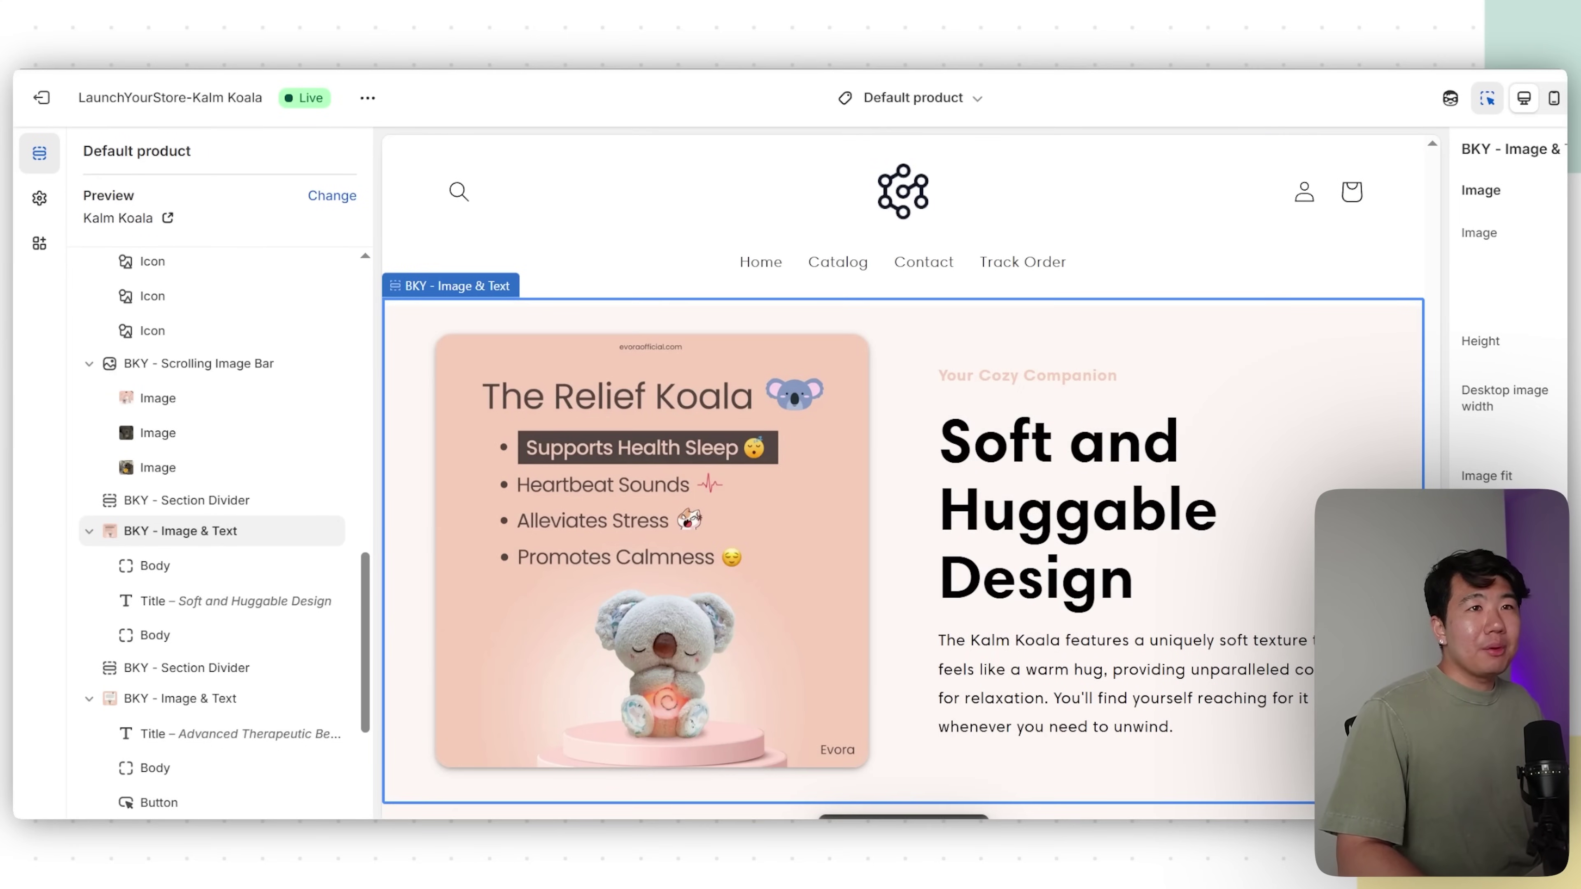
pyautogui.click(1513, 287)
pyautogui.click(1518, 336)
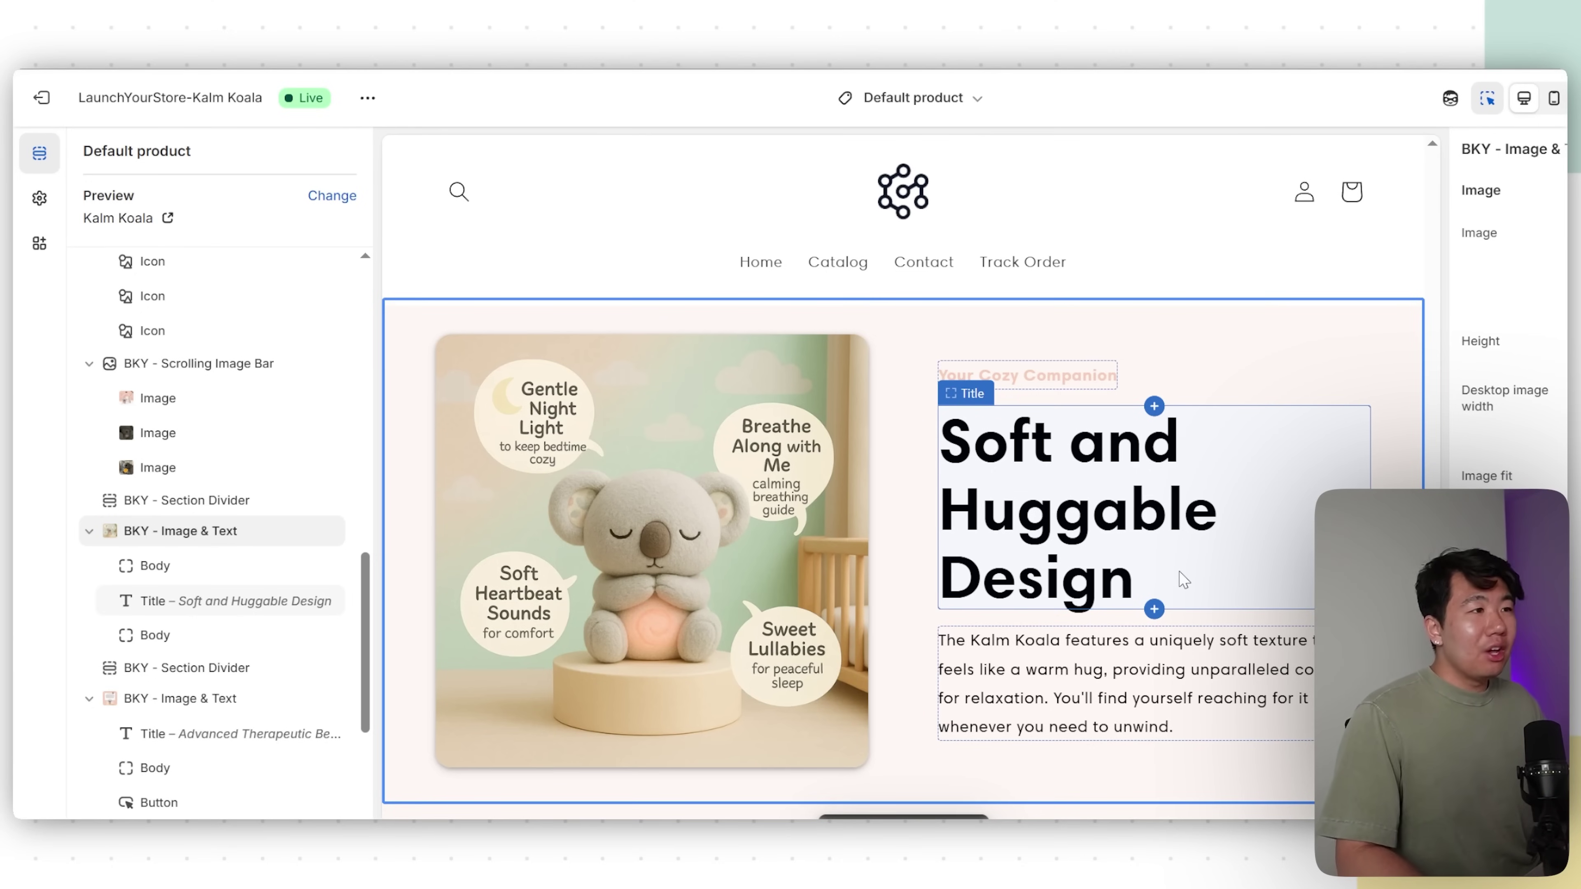
pyautogui.scroll(-6, 1183, 579)
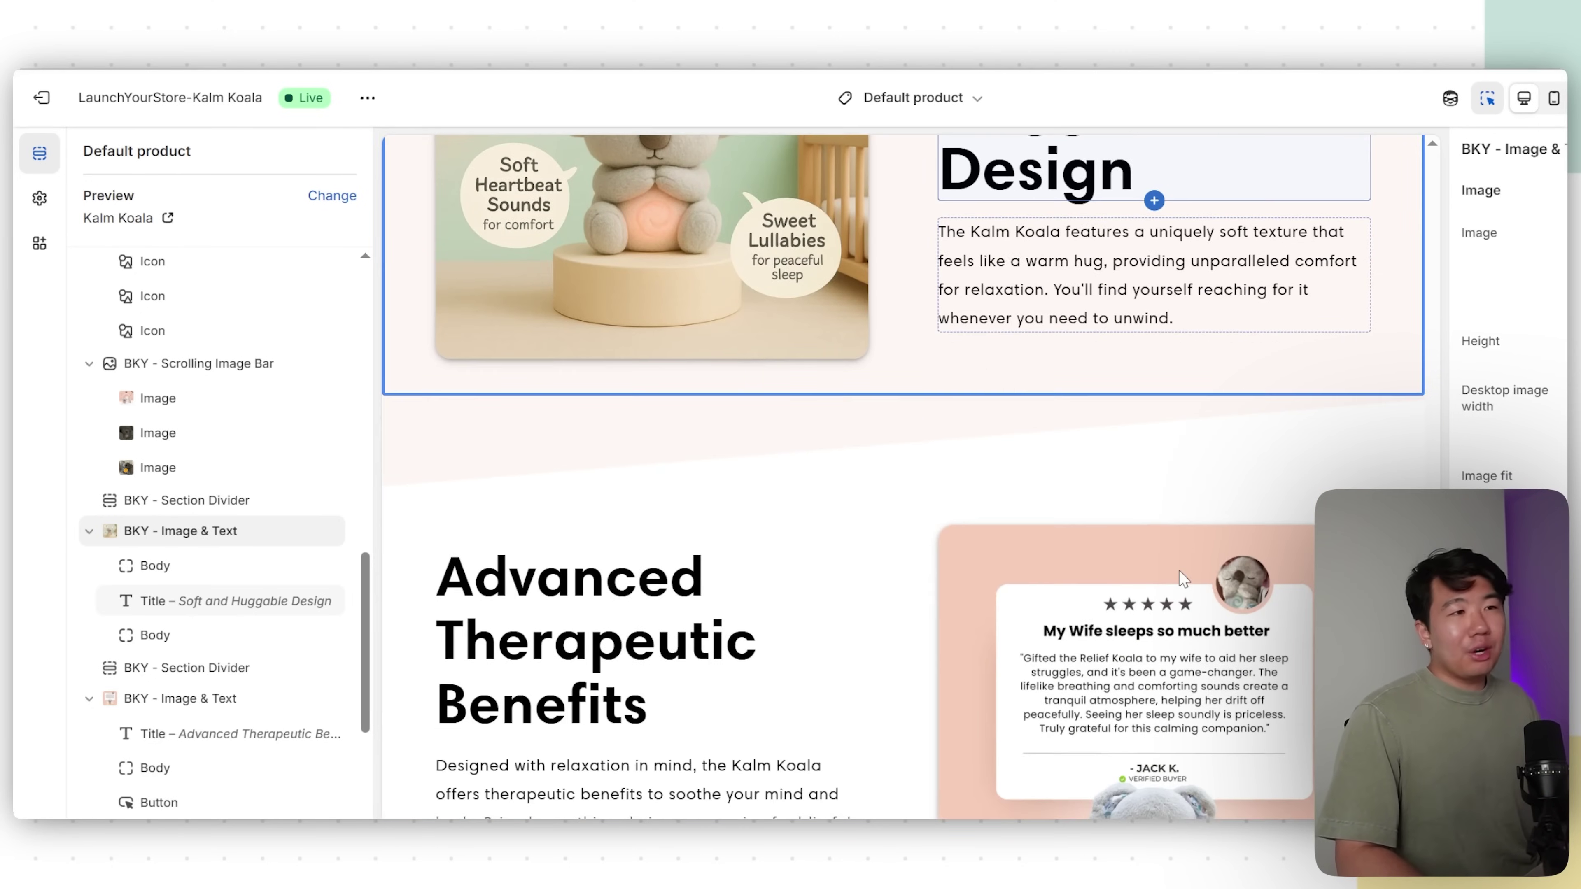
pyautogui.scroll(-3, 1184, 579)
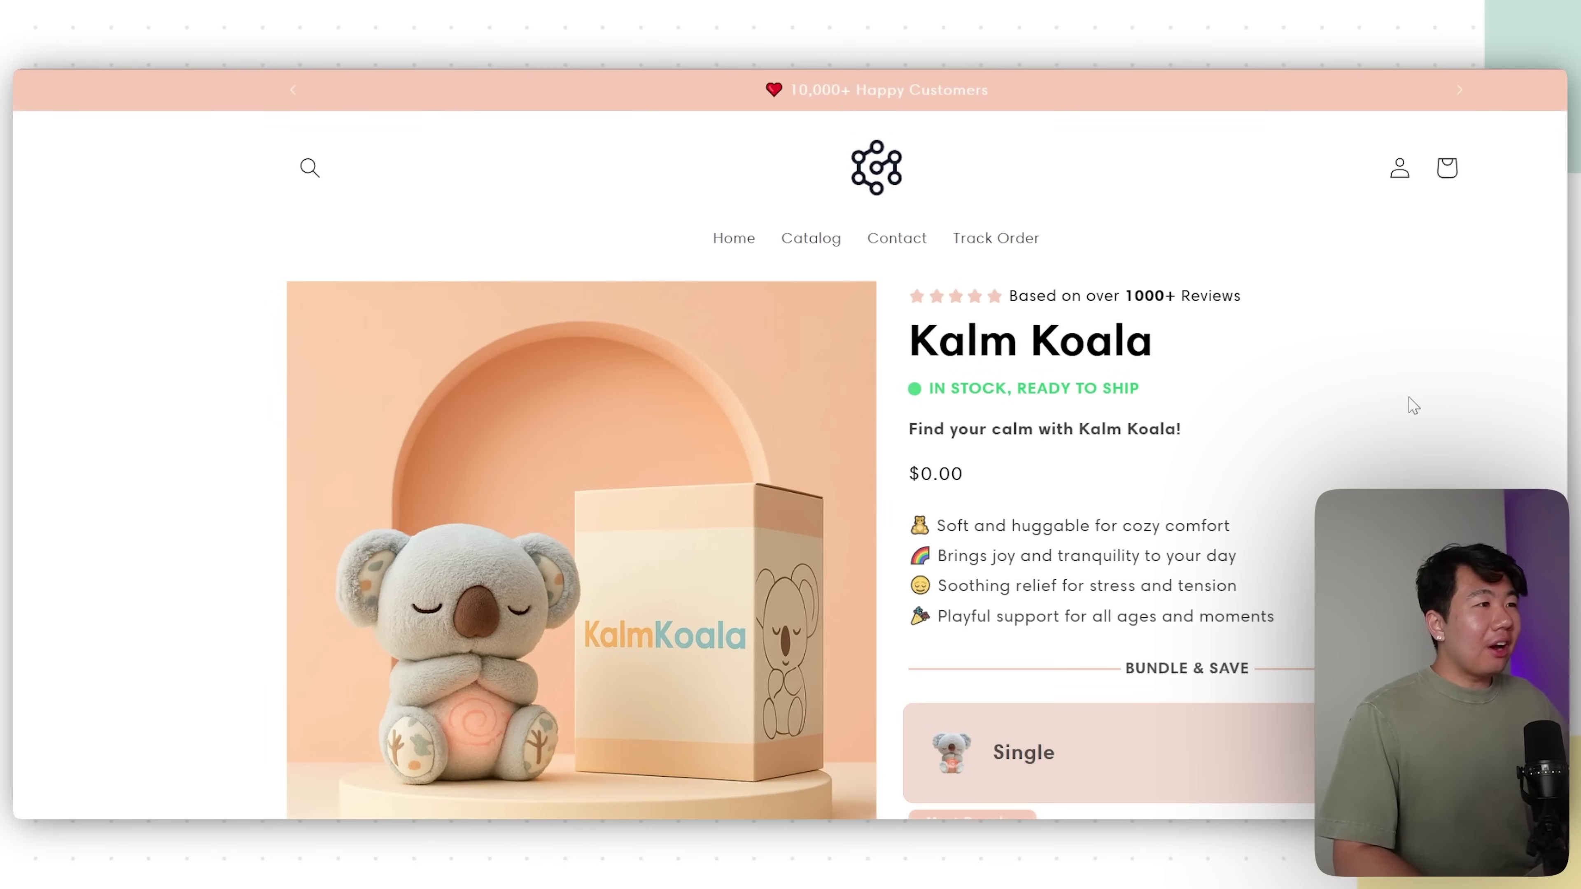
pyautogui.scroll(-12, 1408, 397)
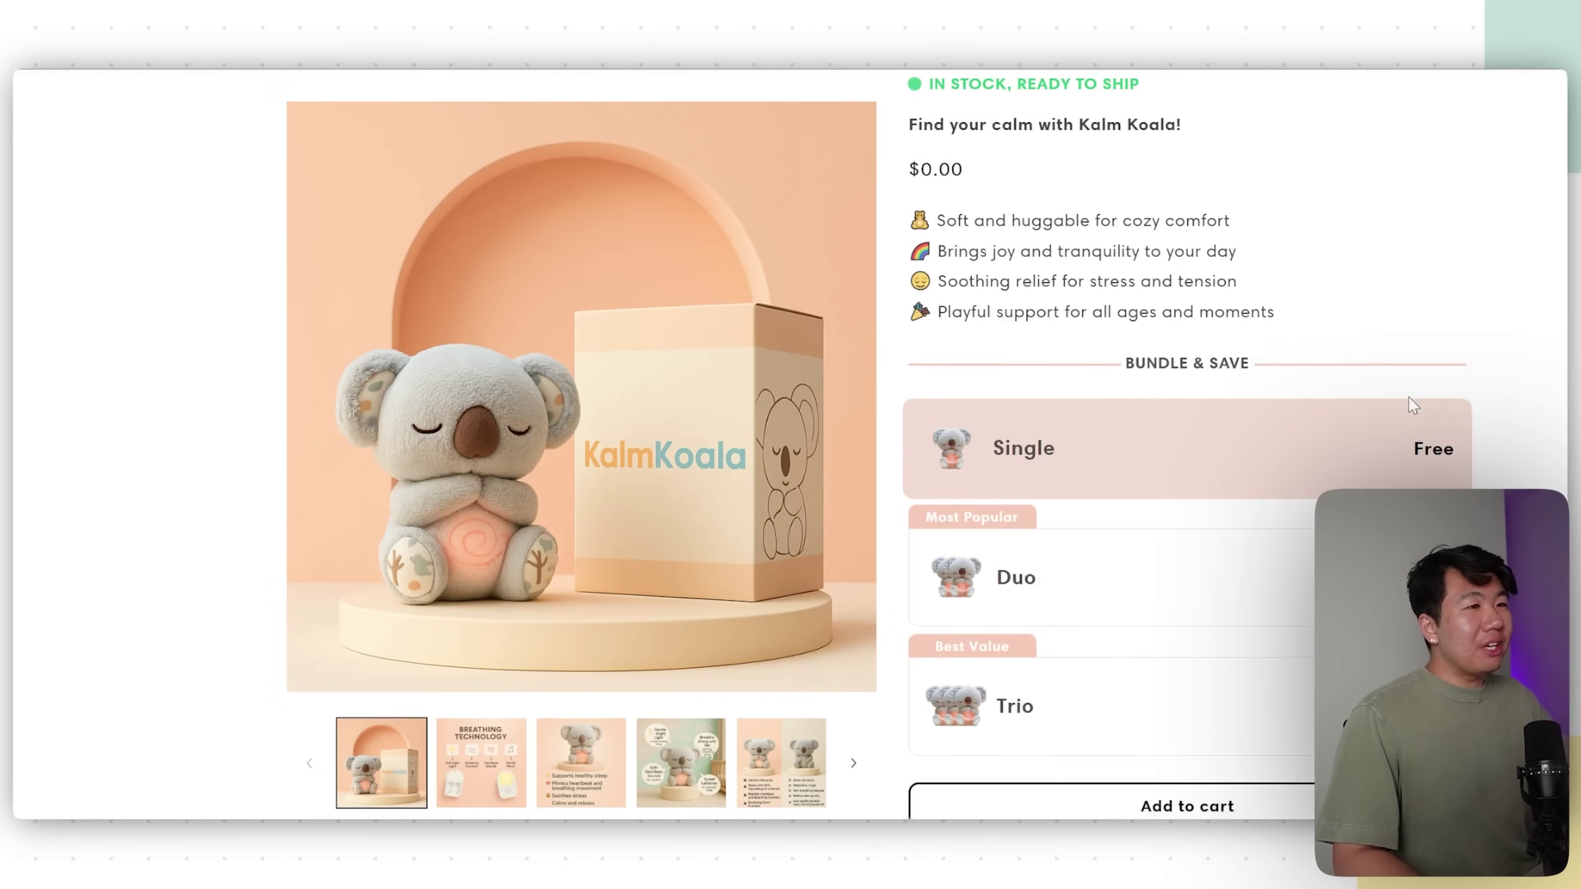
# - Step through the gallery images: Breathing Technology, Supports healthy sleep, night-light and the rest
pyautogui.scroll(9, 1408, 397)
pyautogui.scroll(3, 1408, 411)
pyautogui.scroll(-3, 837, 472)
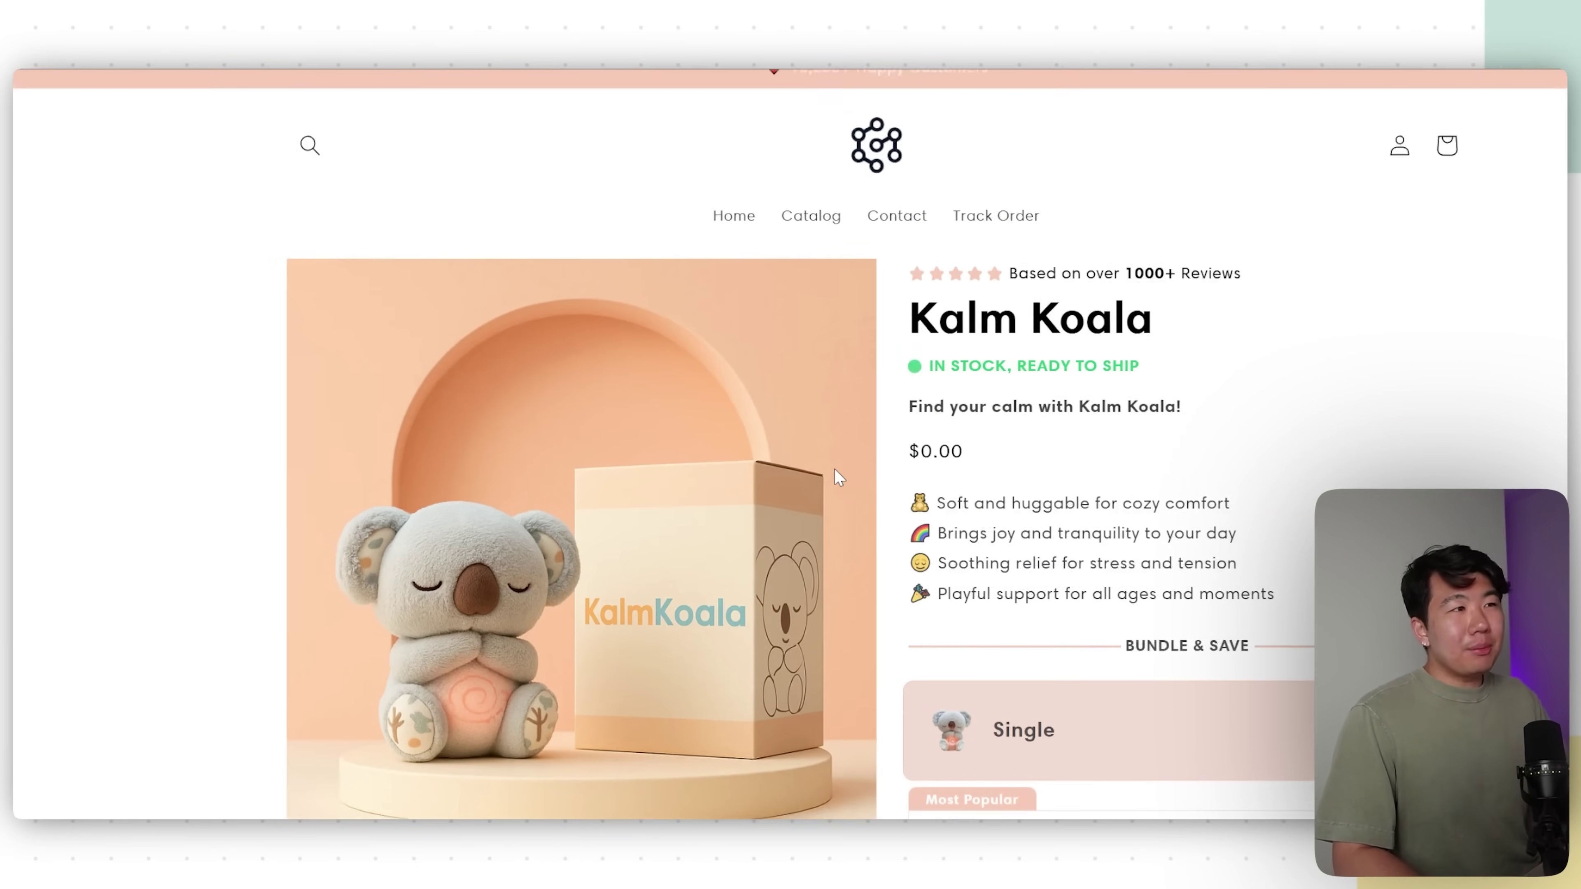
pyautogui.scroll(-10, 832, 463)
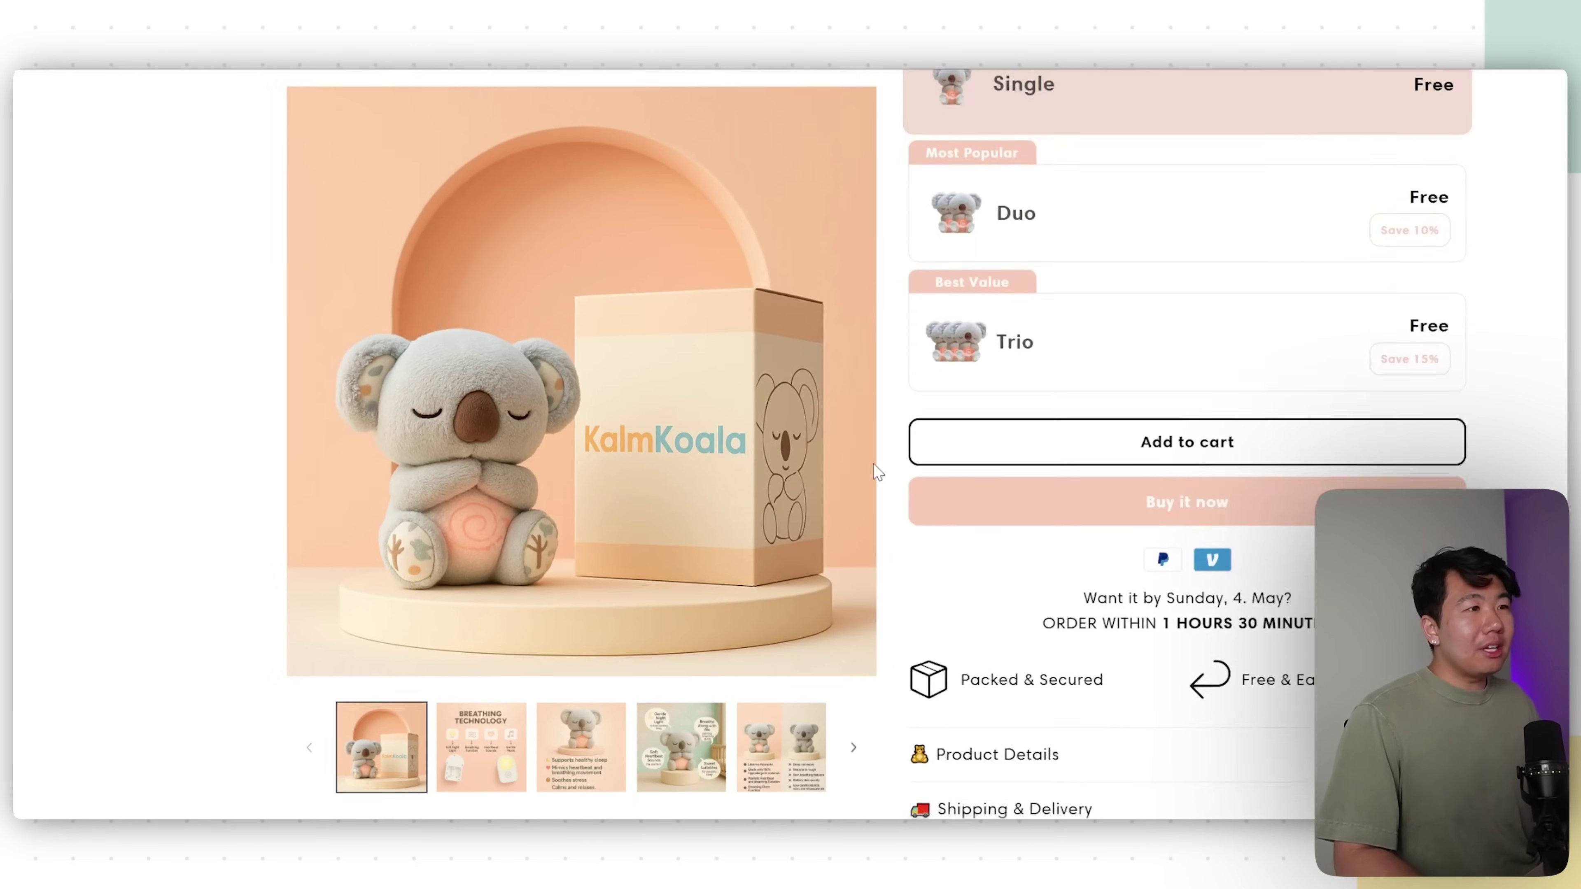
pyautogui.scroll(10, 1038, 467)
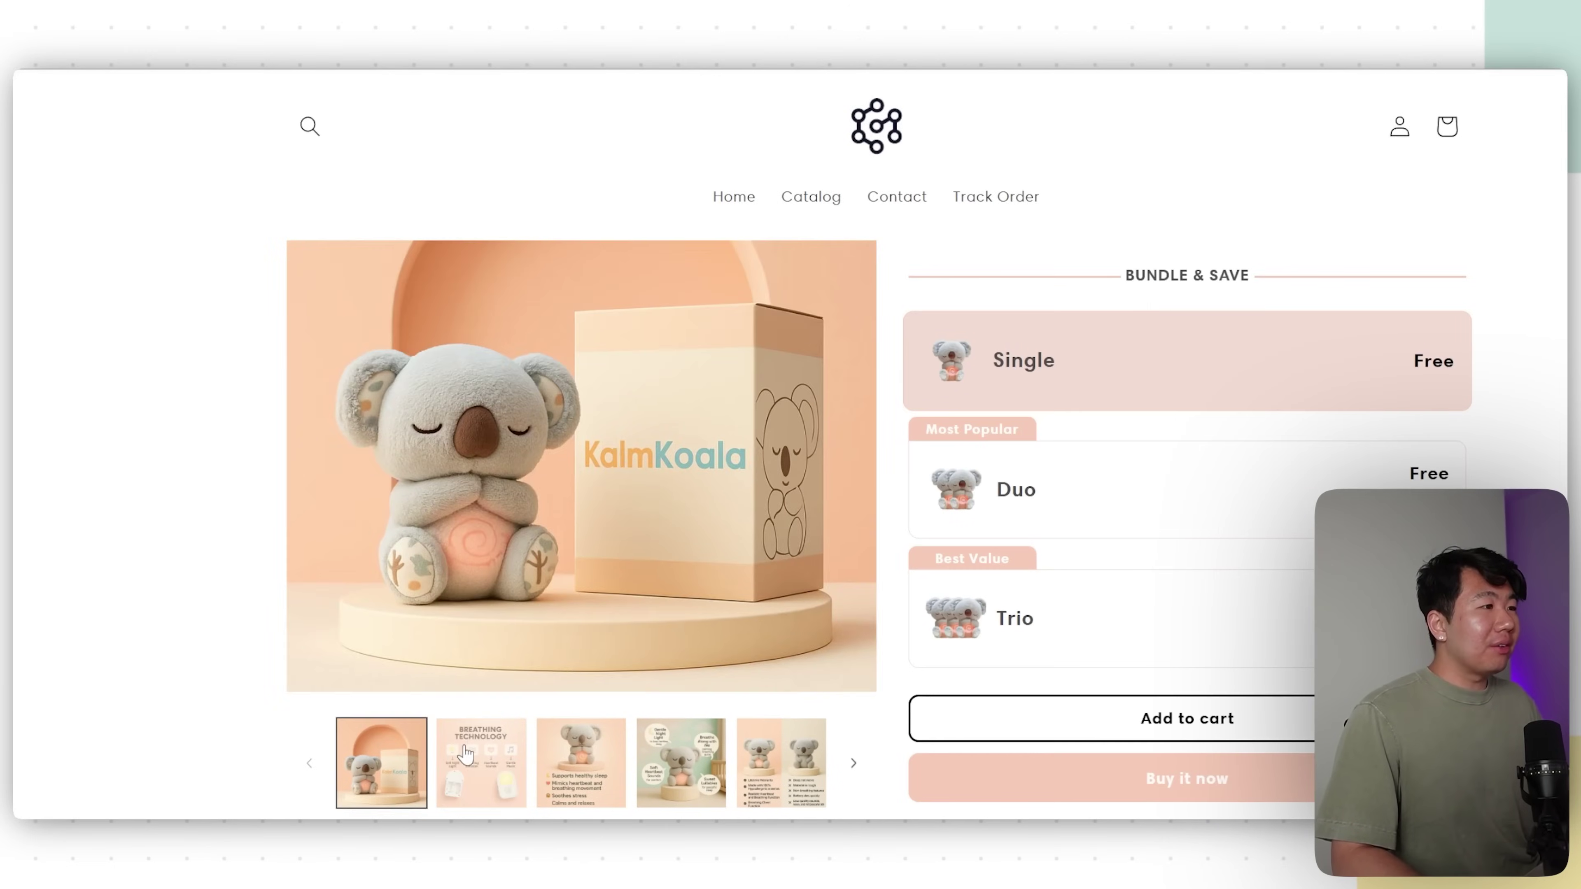
pyautogui.click(481, 764)
pyautogui.click(570, 778)
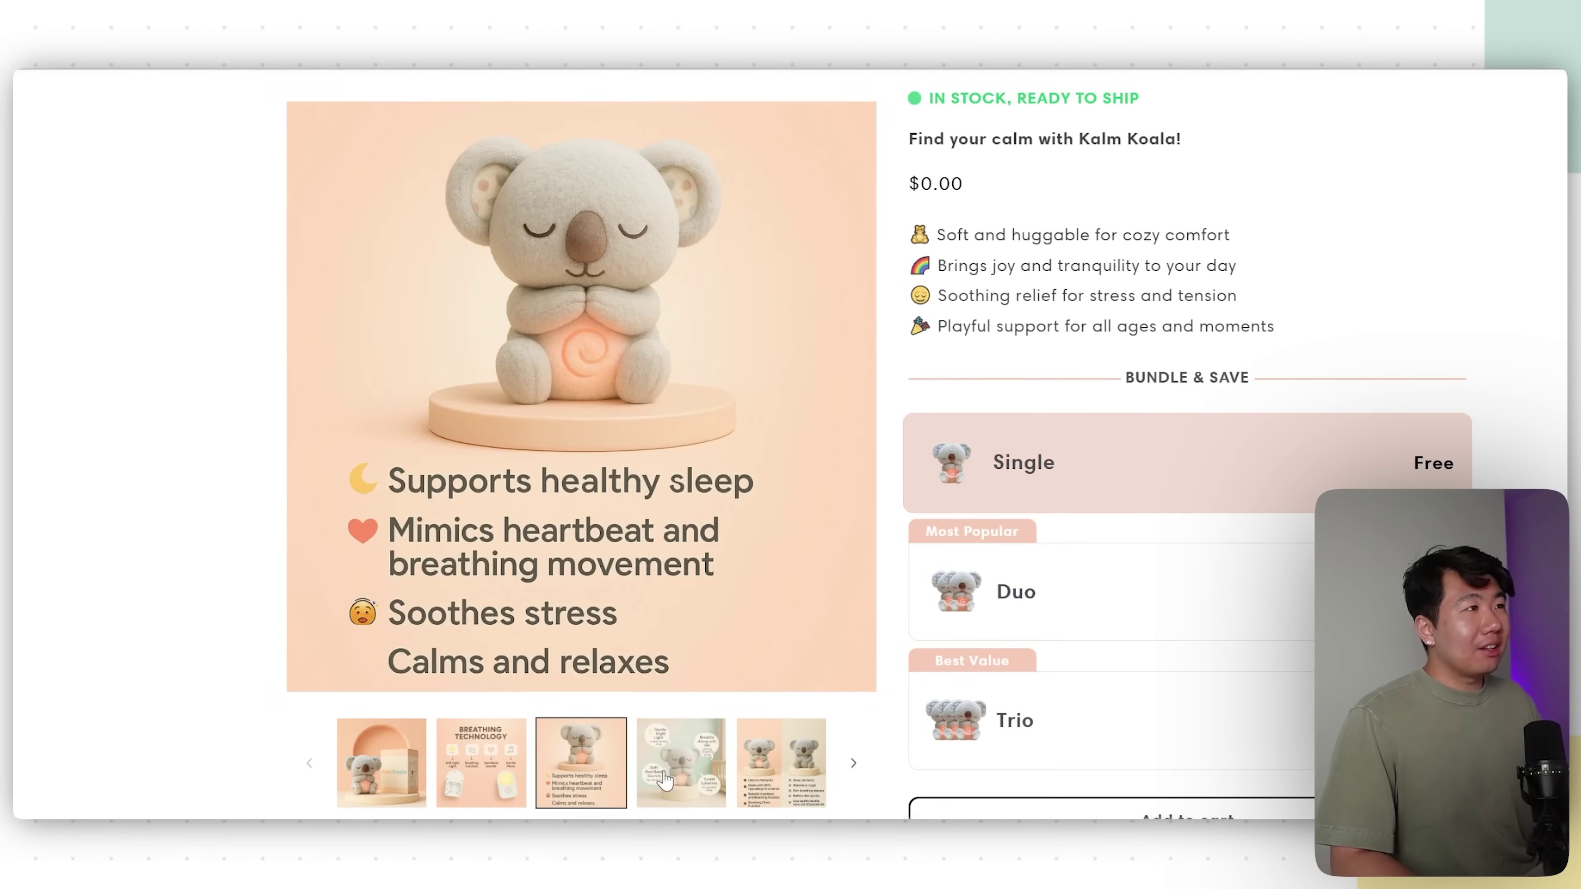
pyautogui.click(677, 778)
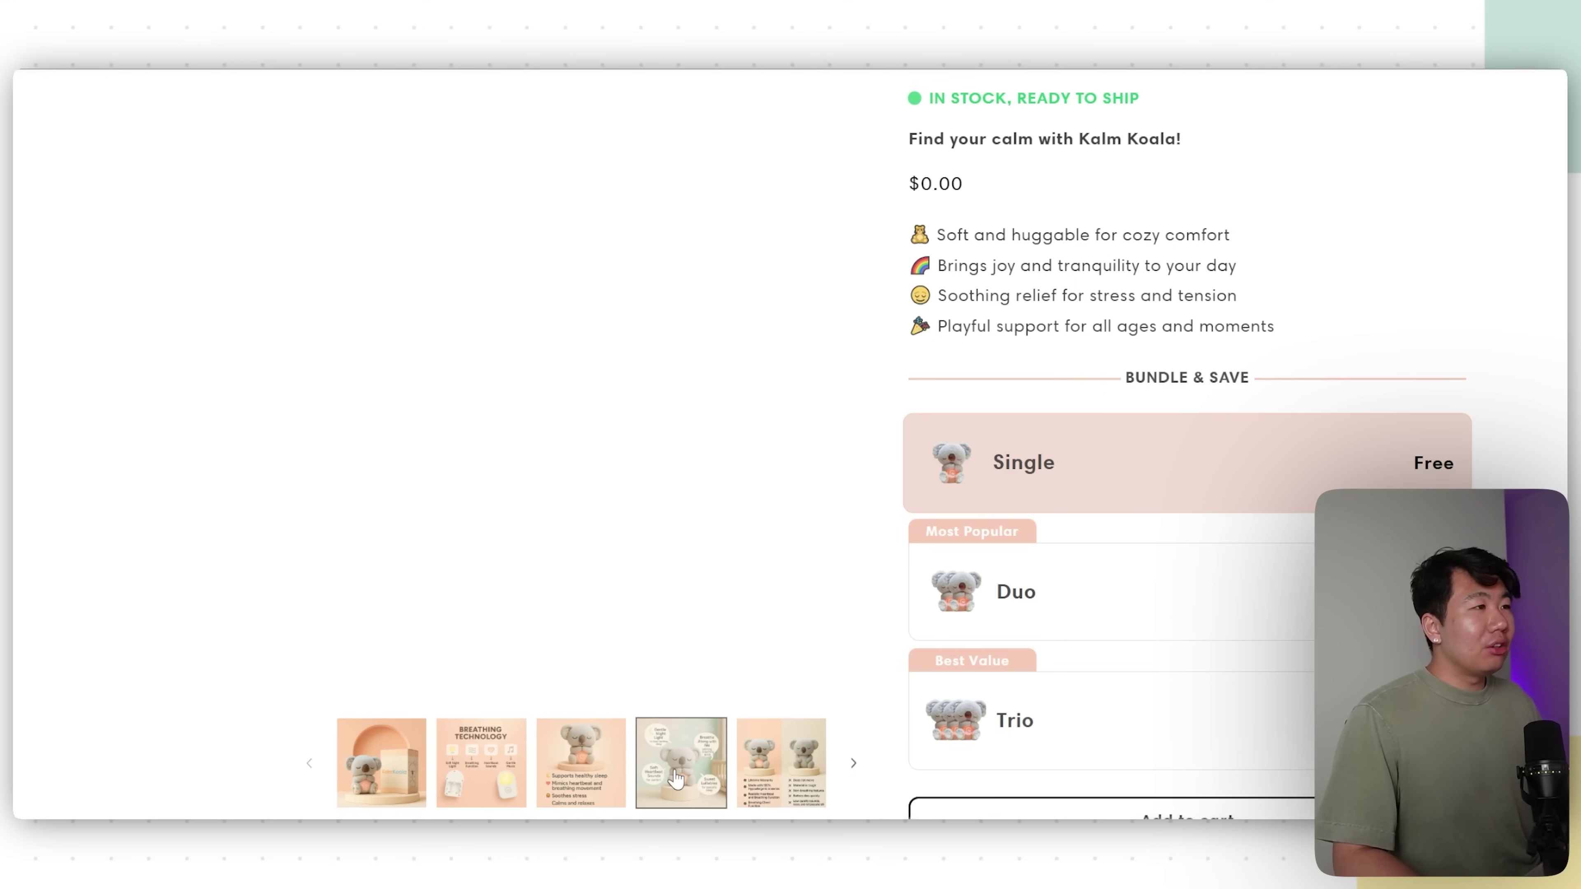
pyautogui.click(767, 765)
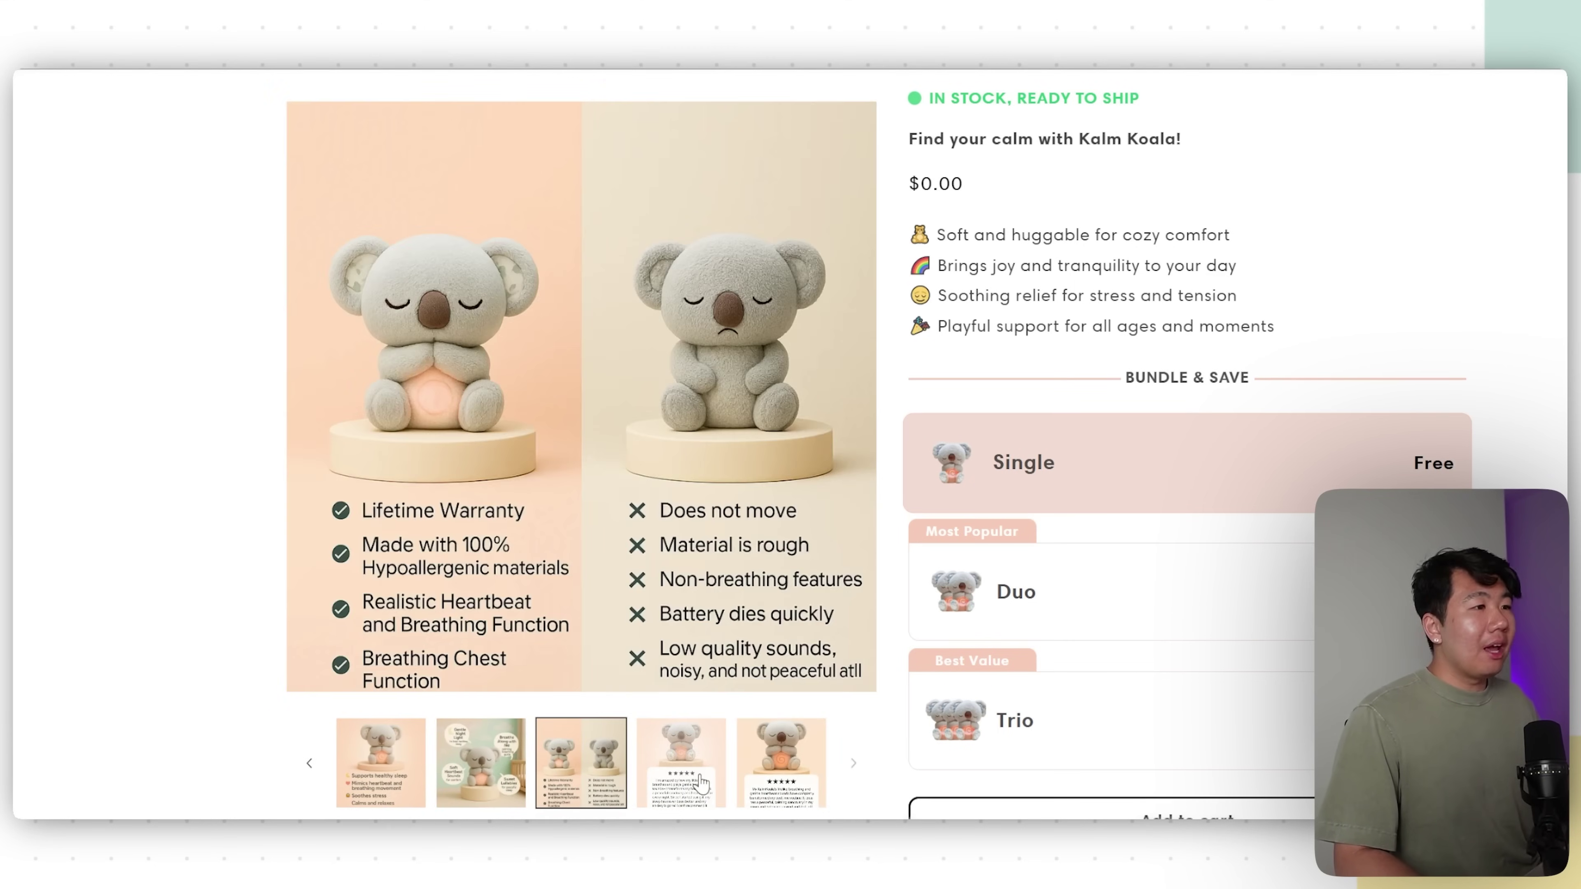
pyautogui.click(699, 780)
# - Scroll down through the Kalm Koala product page's sections
pyautogui.scroll(3, 848, 576)
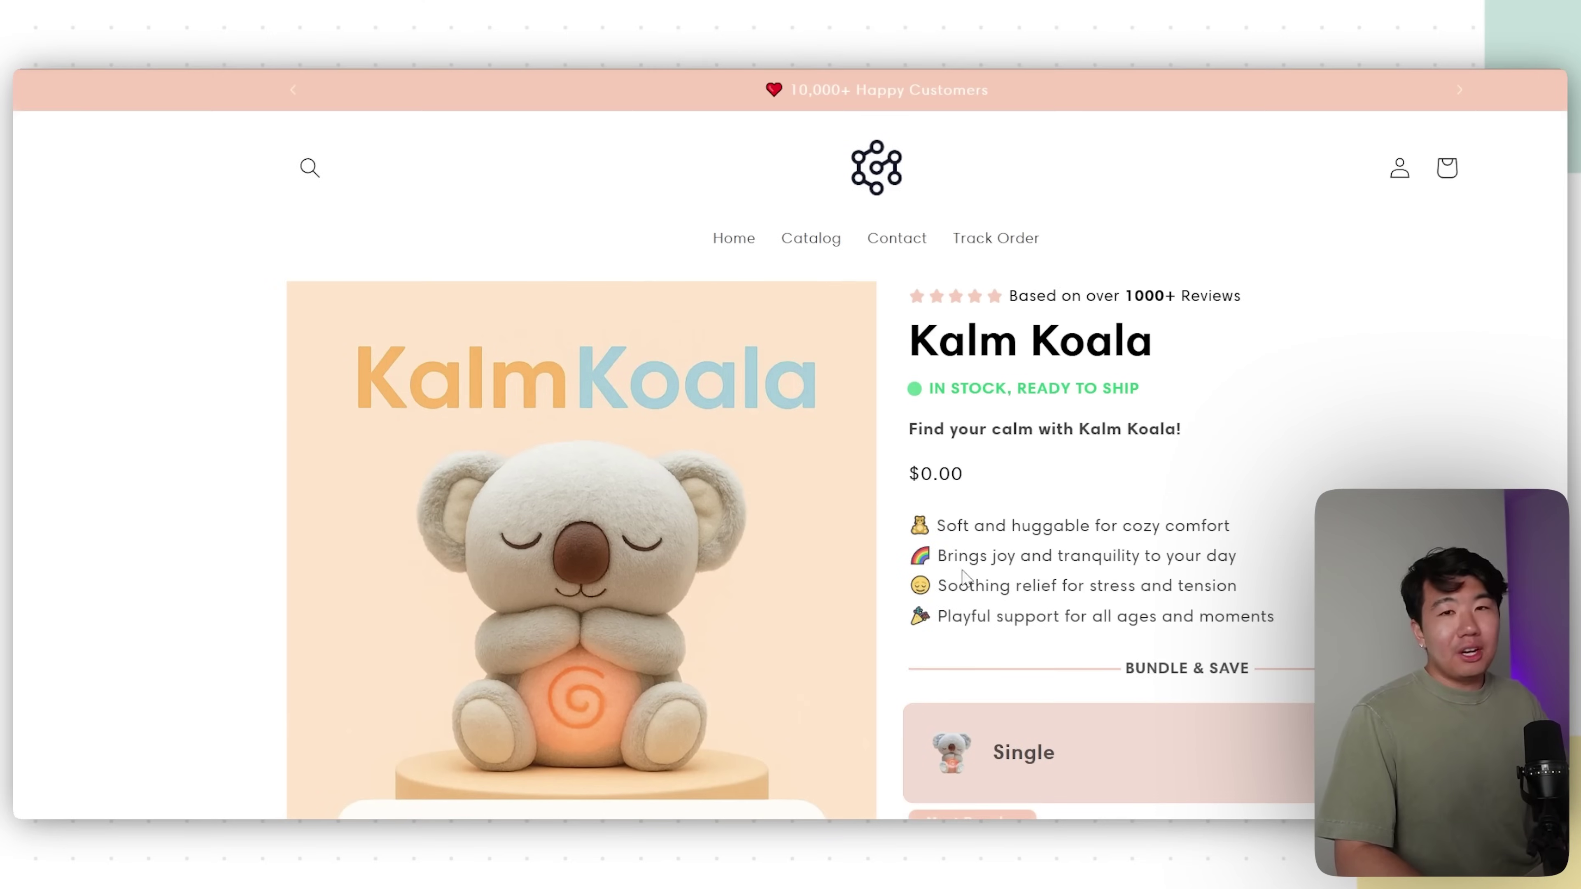
pyautogui.scroll(-15, 850, 556)
pyautogui.scroll(-20, 791, 436)
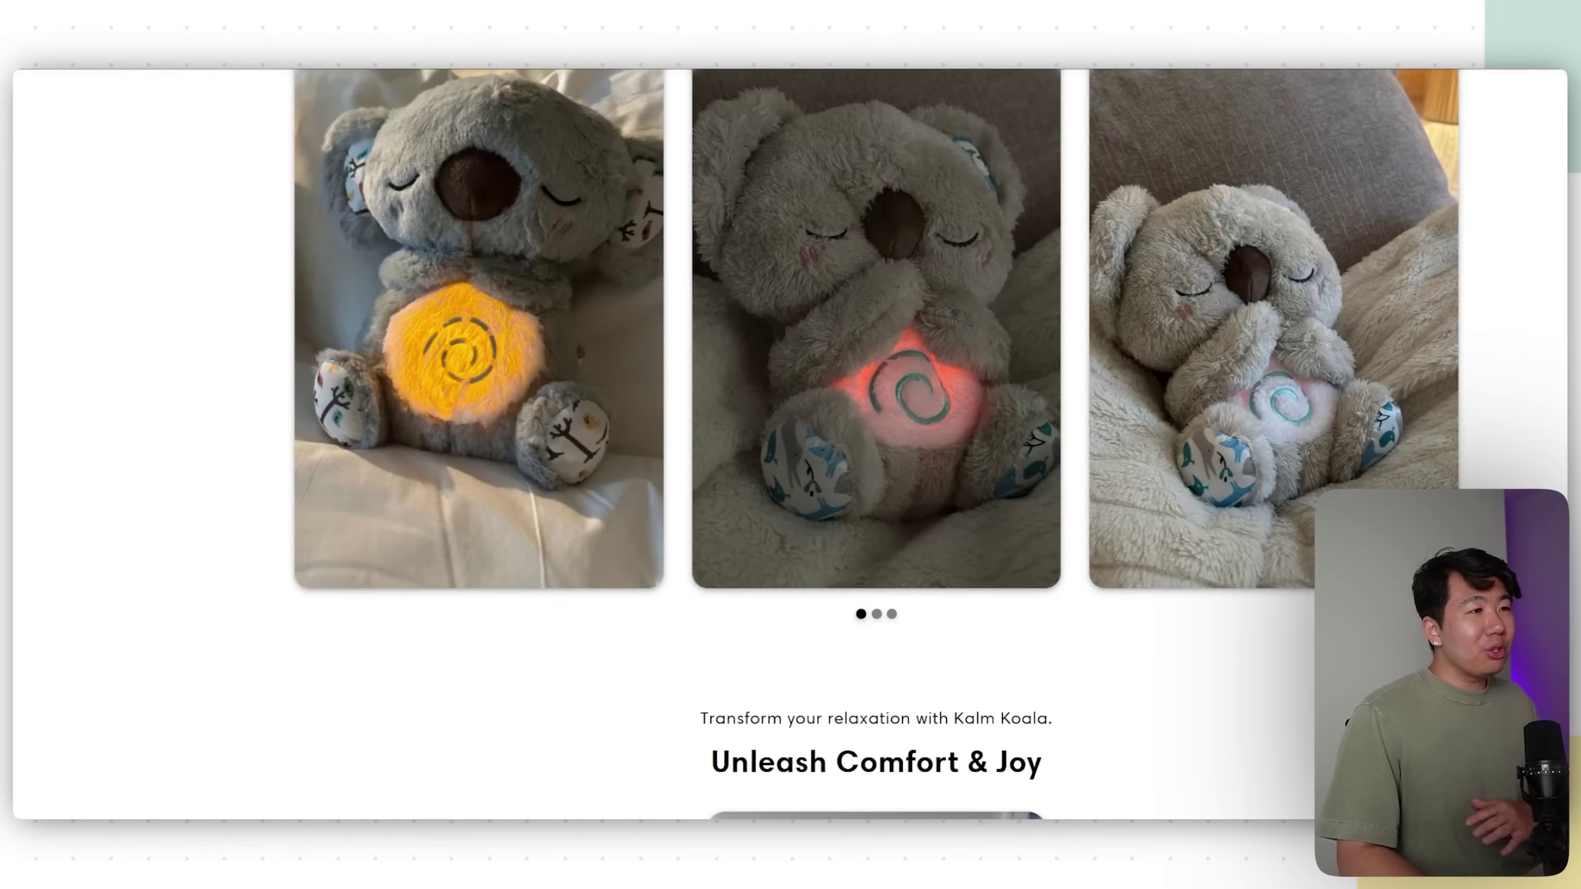
pyautogui.scroll(-10, 1235, 498)
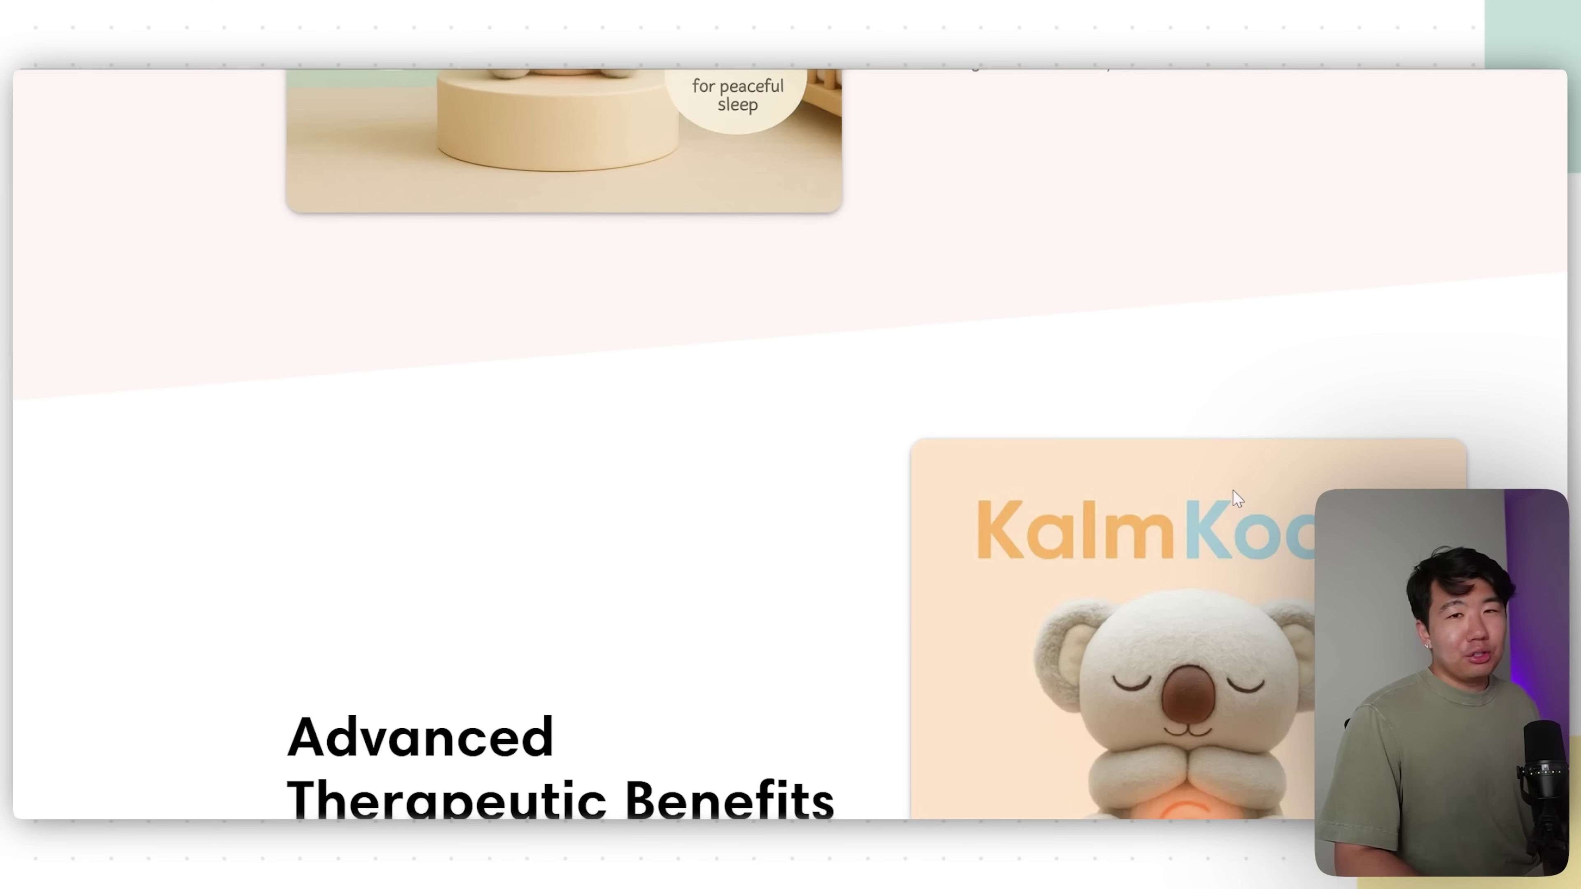
pyautogui.scroll(-5, 1229, 489)
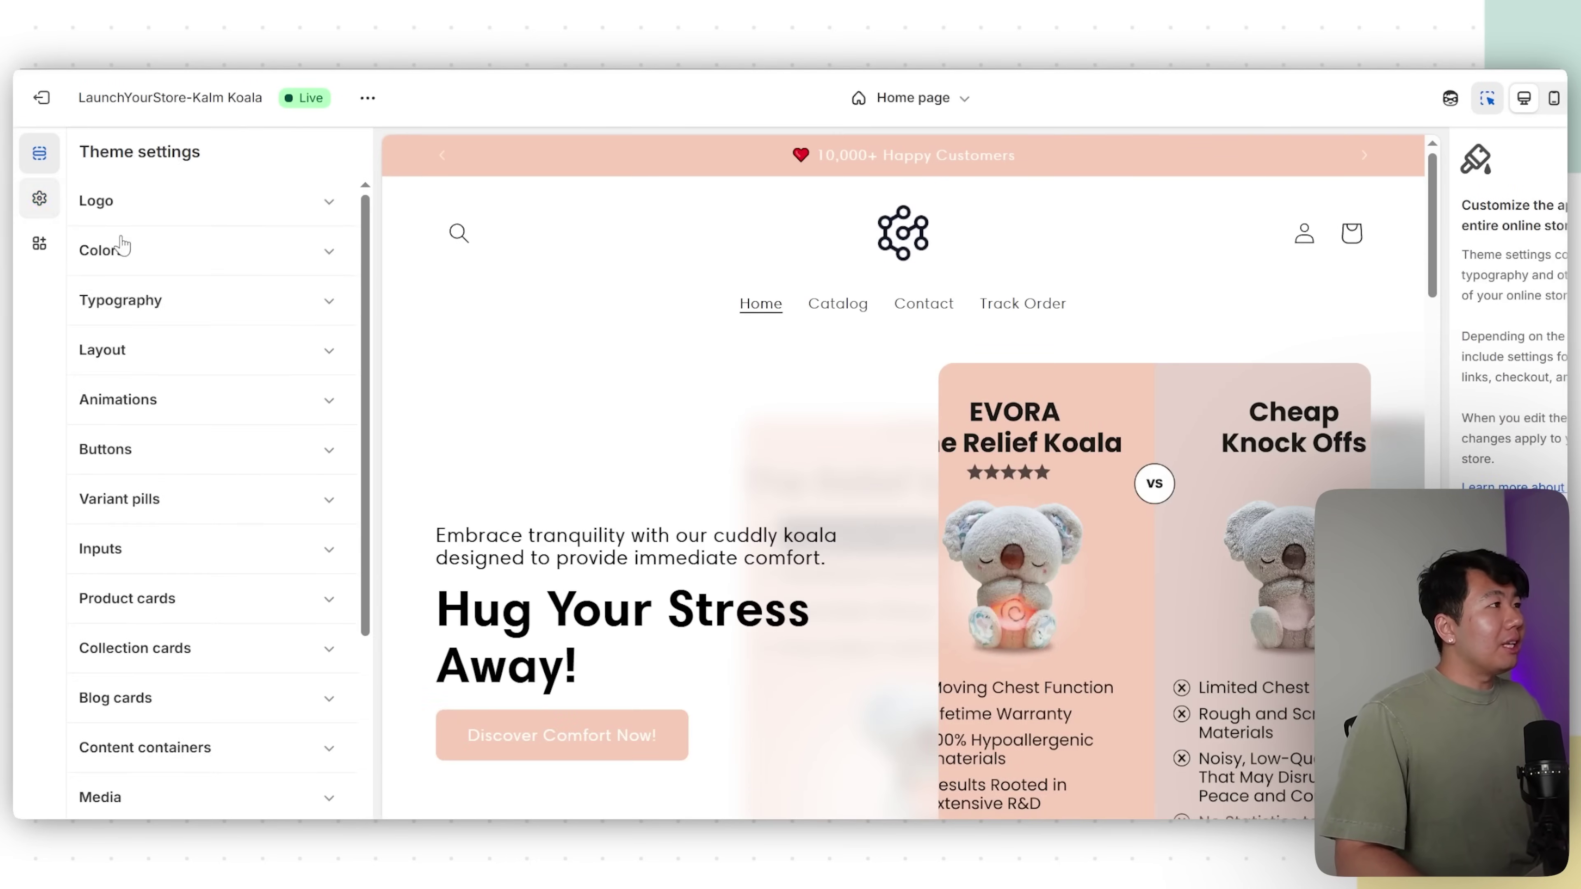
# - Replace the header logo with the Kalm Koala library image at 210 px desktop width
pyautogui.click(116, 203)
pyautogui.click(278, 304)
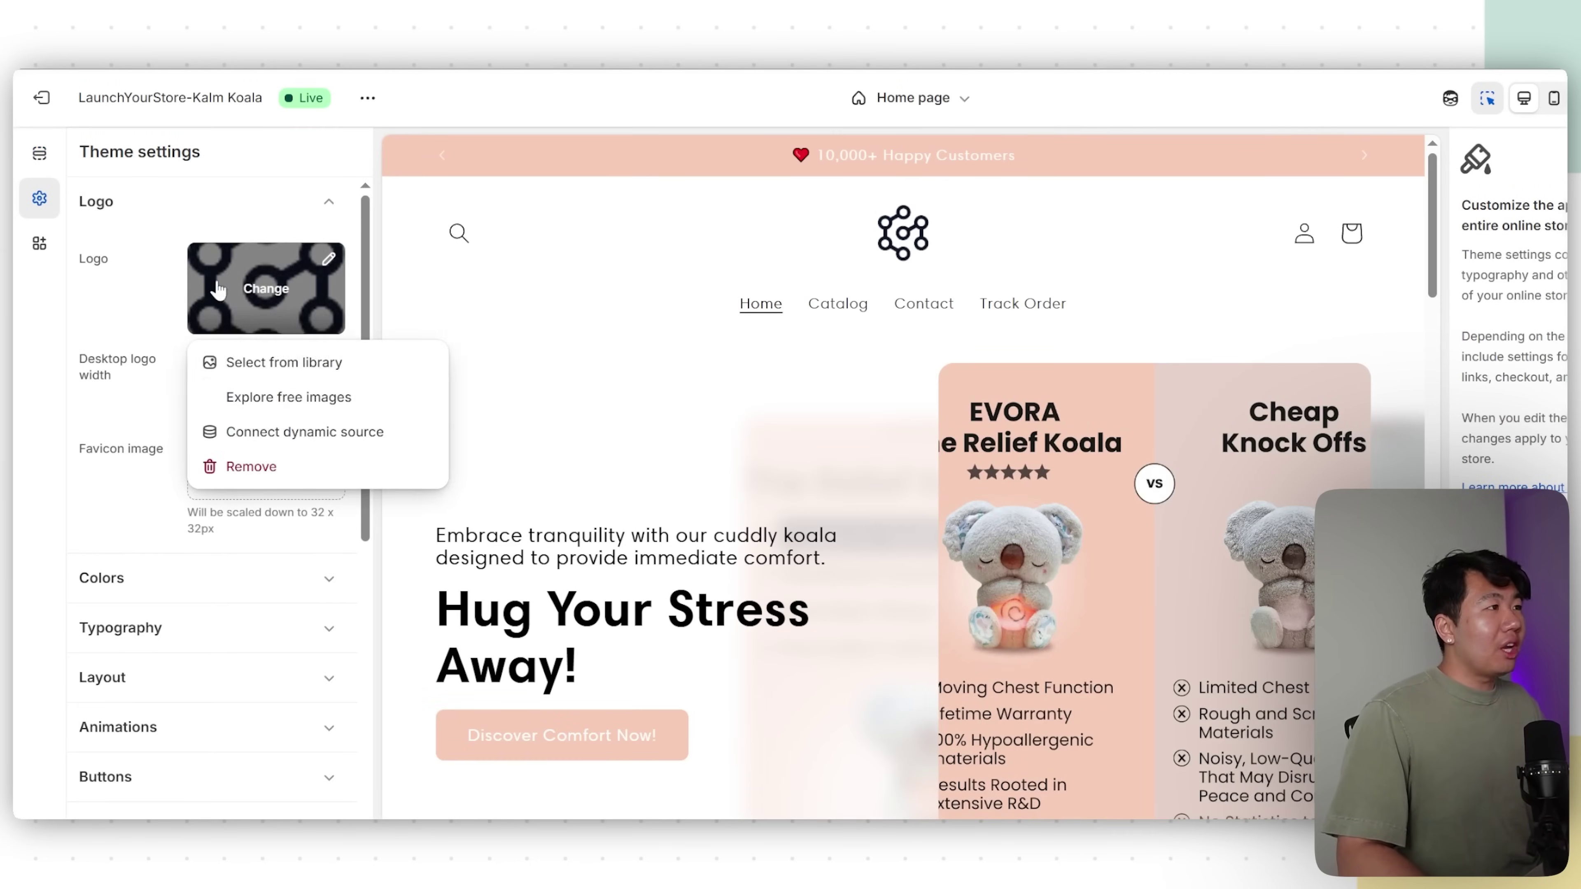
pyautogui.click(276, 364)
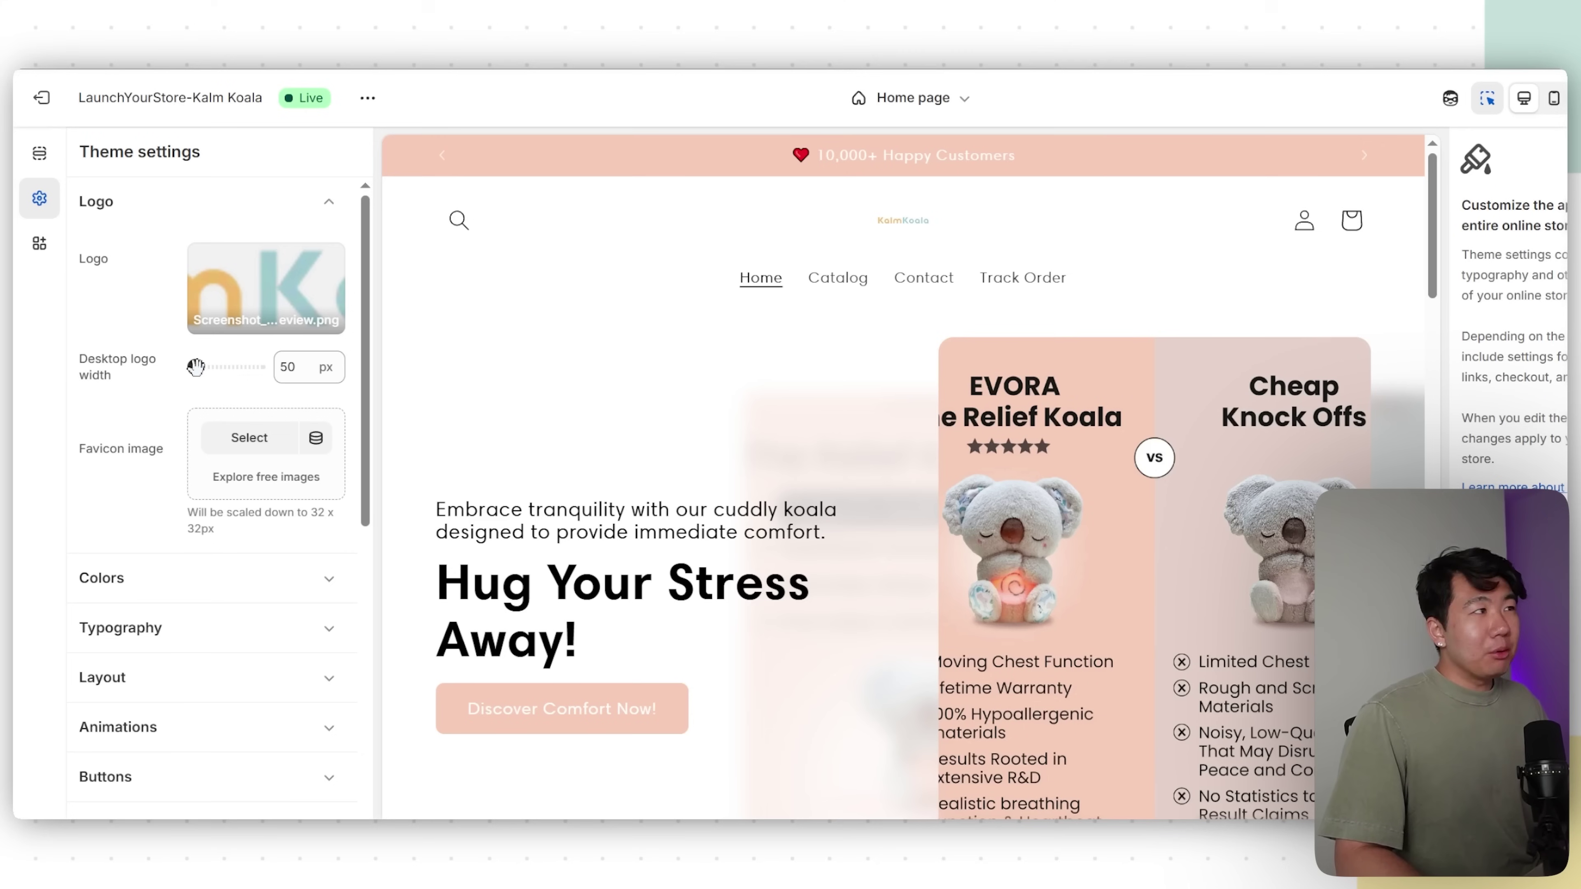
pyautogui.moveTo(195, 367); pyautogui.dragTo(234, 367)
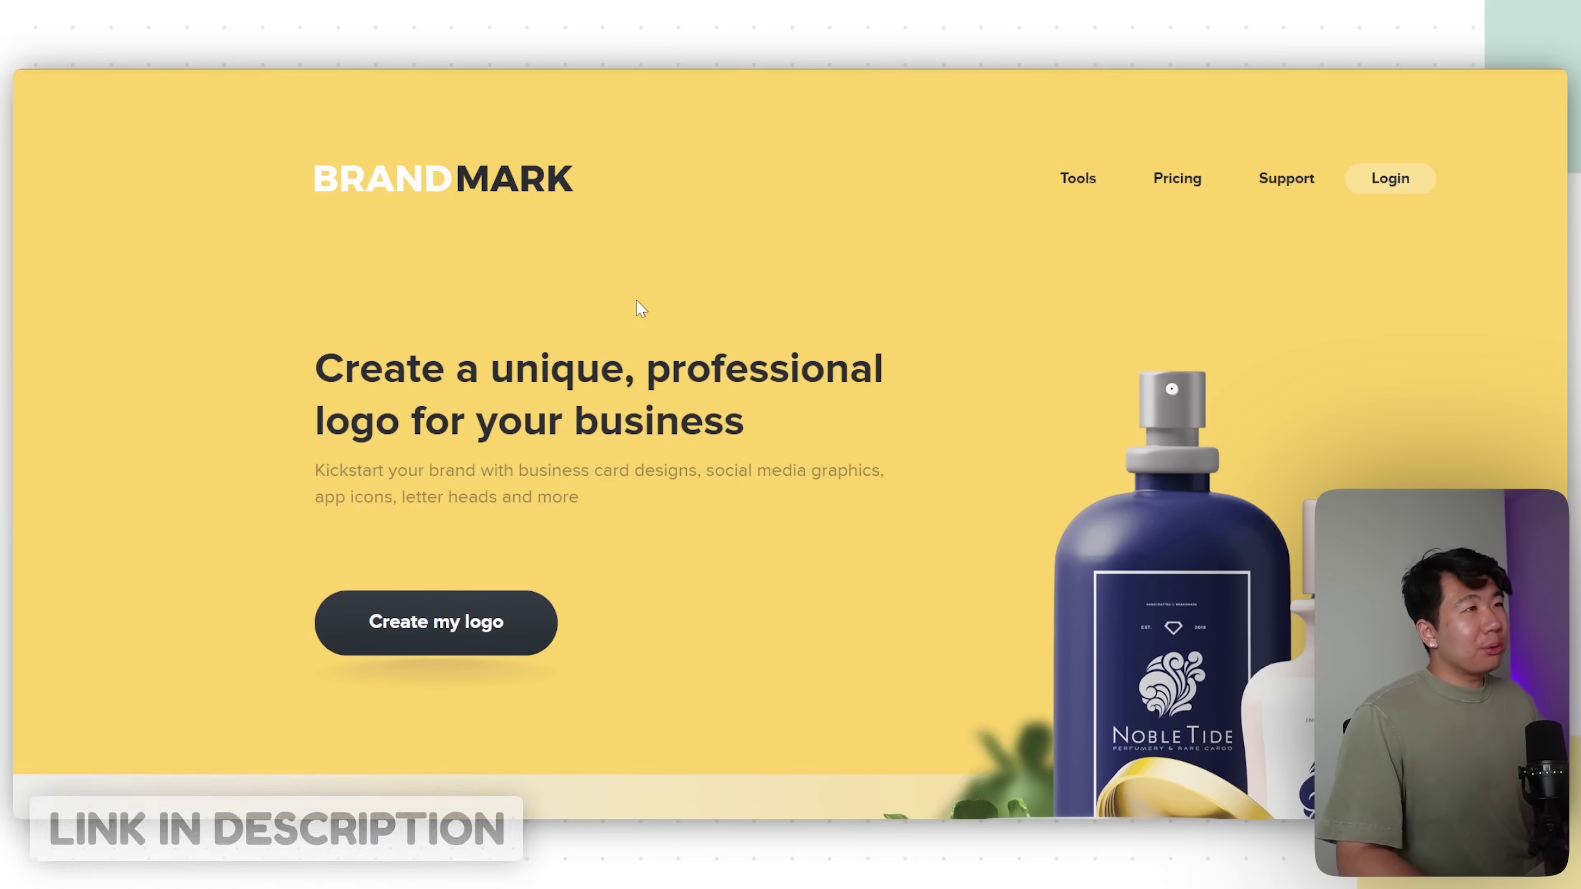
# - Generate logos for brand 'Kalm Koala' with keywords 'calm sweet relaxed' in Soft Pastel style
pyautogui.click(469, 626)
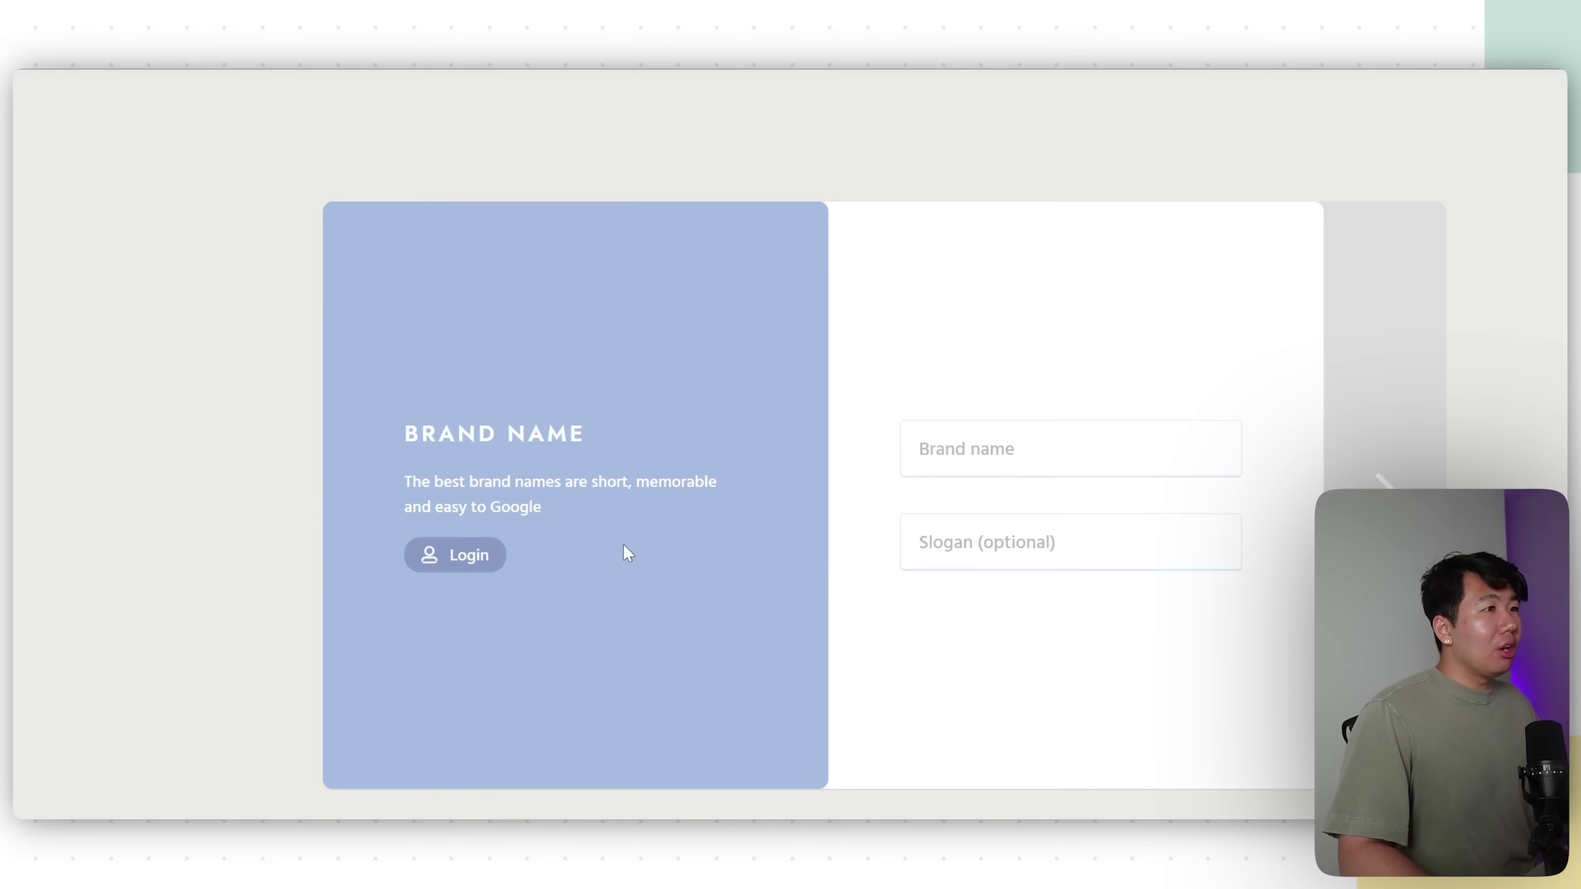
pyautogui.click(1015, 453)
pyautogui.write('Kalm ')
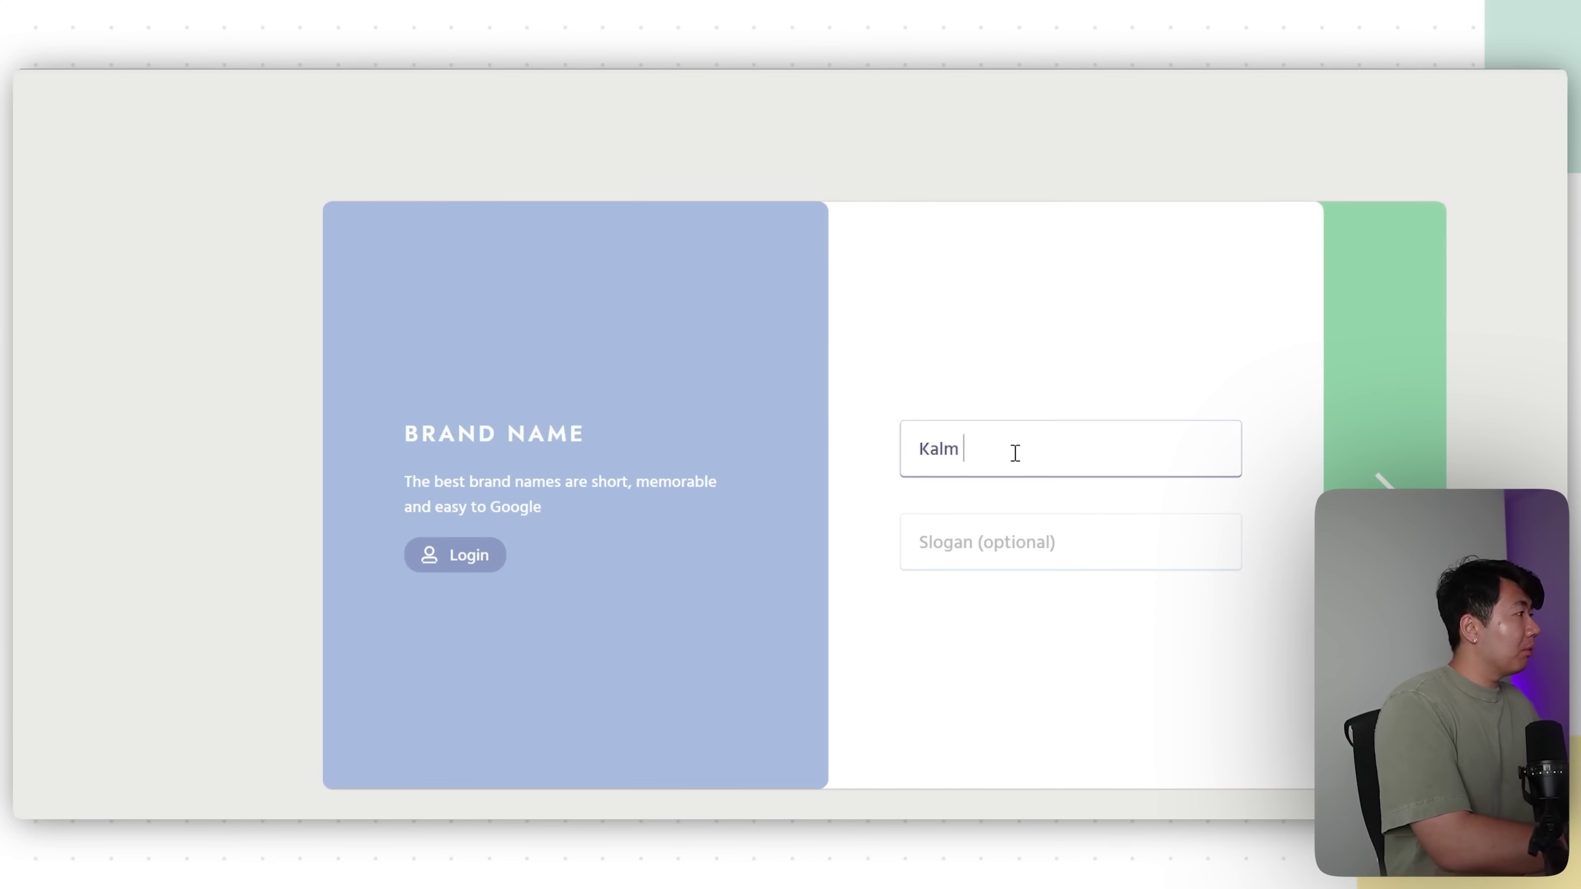
pyautogui.write('Koala')
pyautogui.click(987, 551)
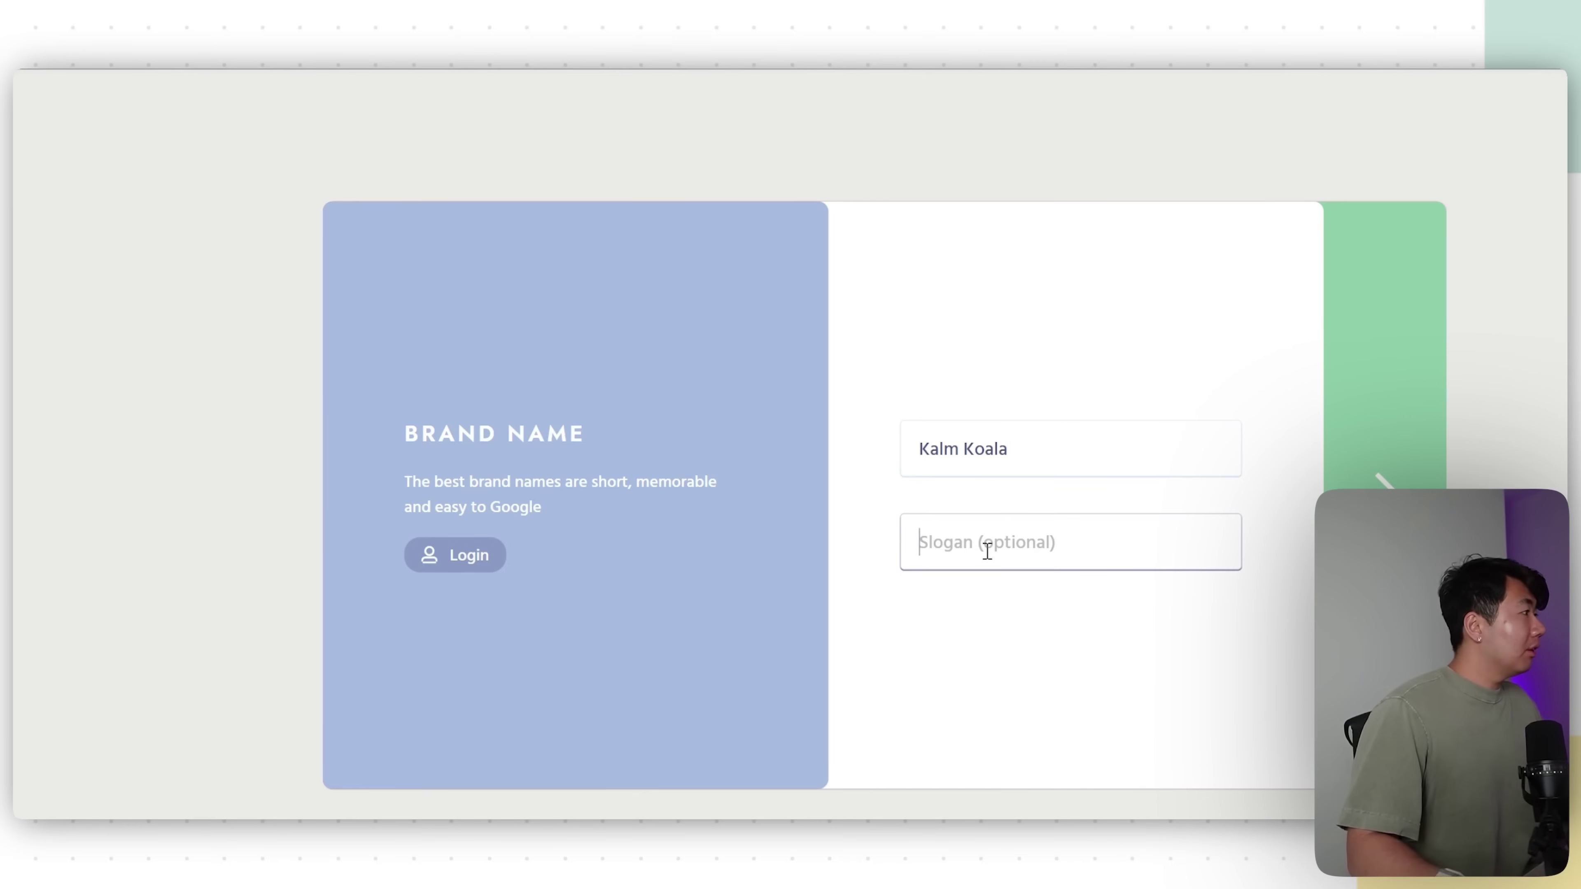
pyautogui.click(1379, 436)
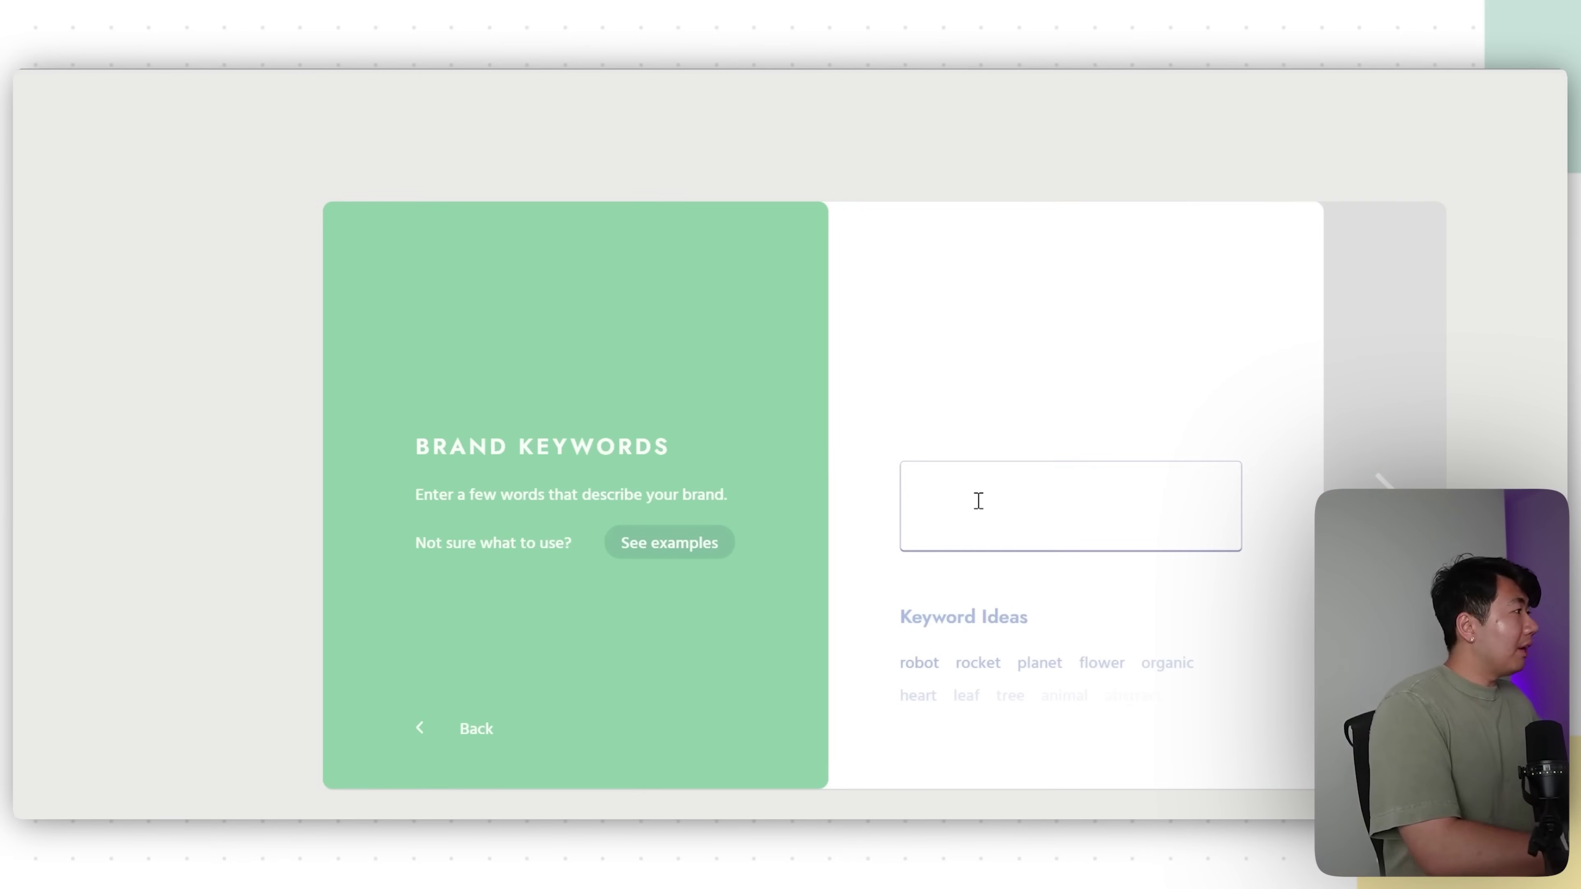
pyautogui.write('calm swe')
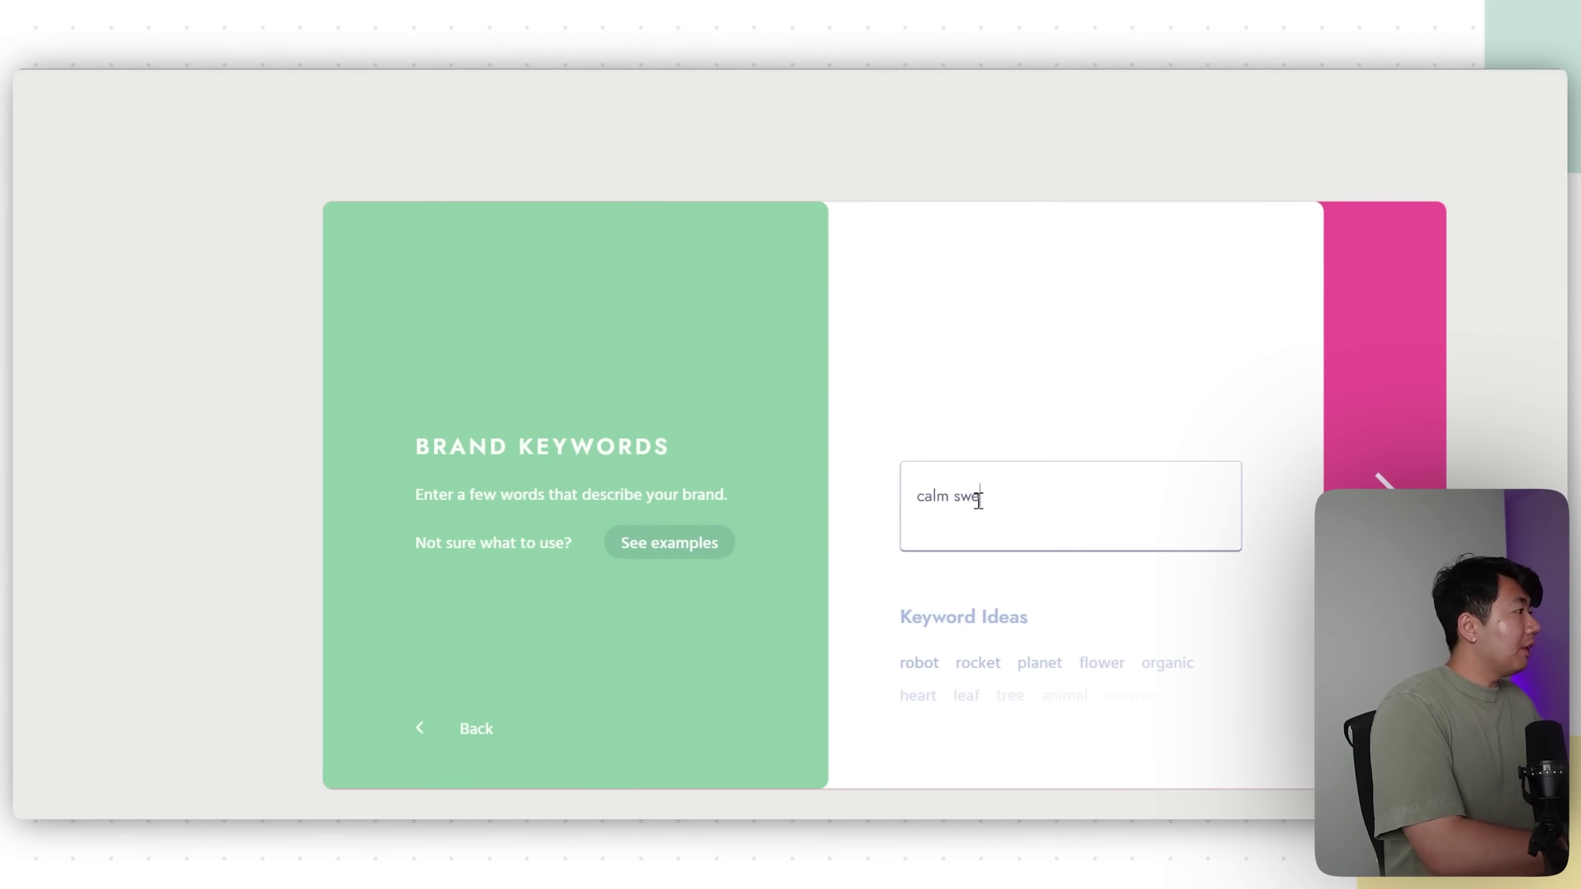
pyautogui.write('et relaxed')
pyautogui.press('Return')
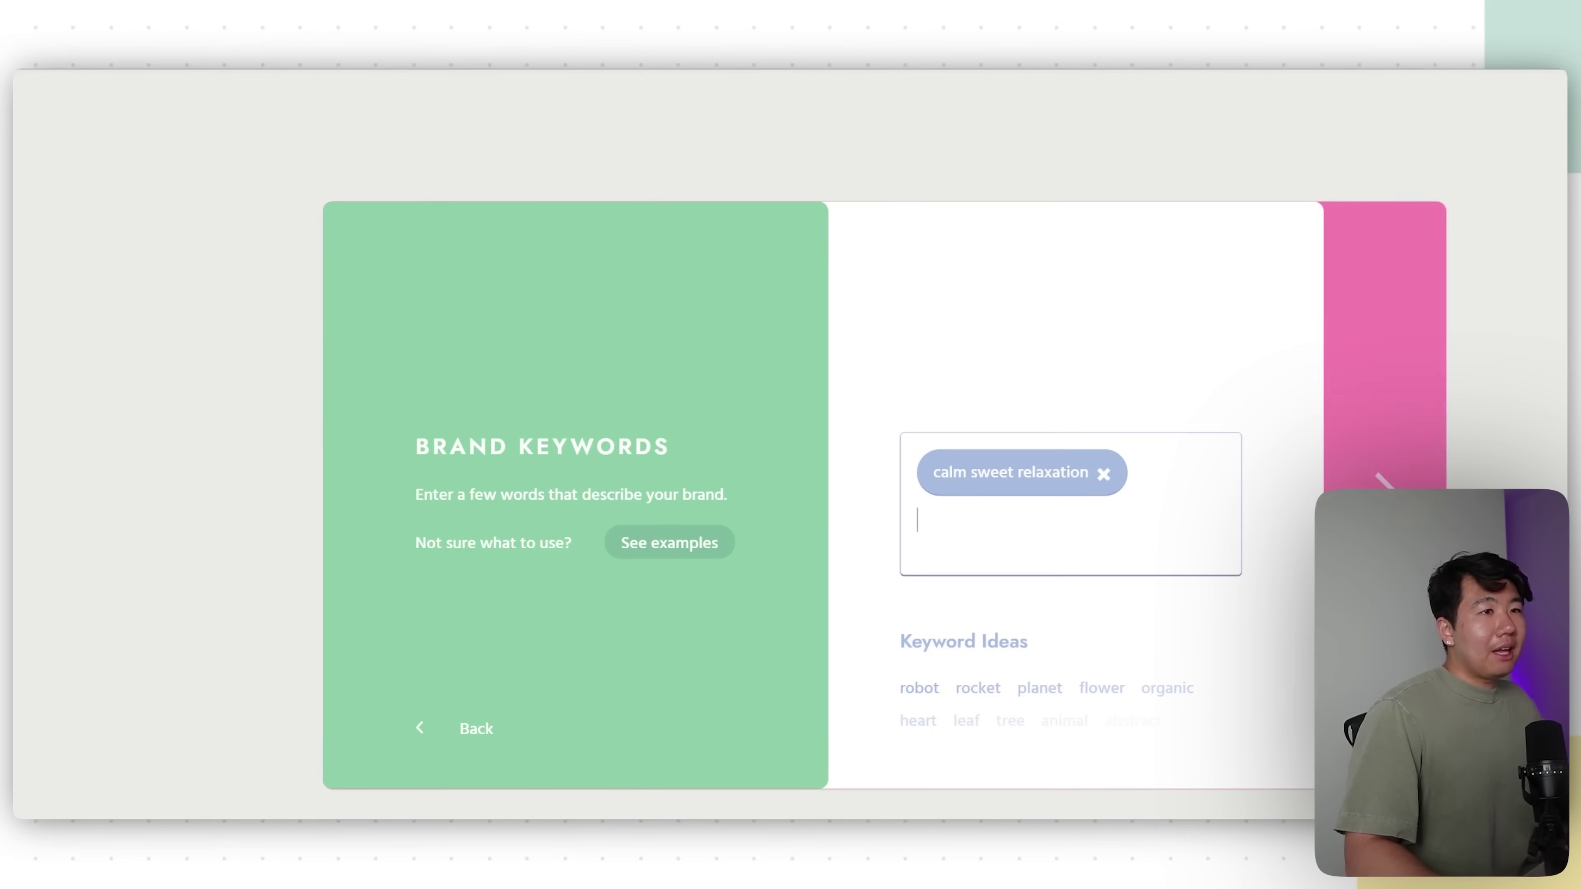
pyautogui.click(1383, 481)
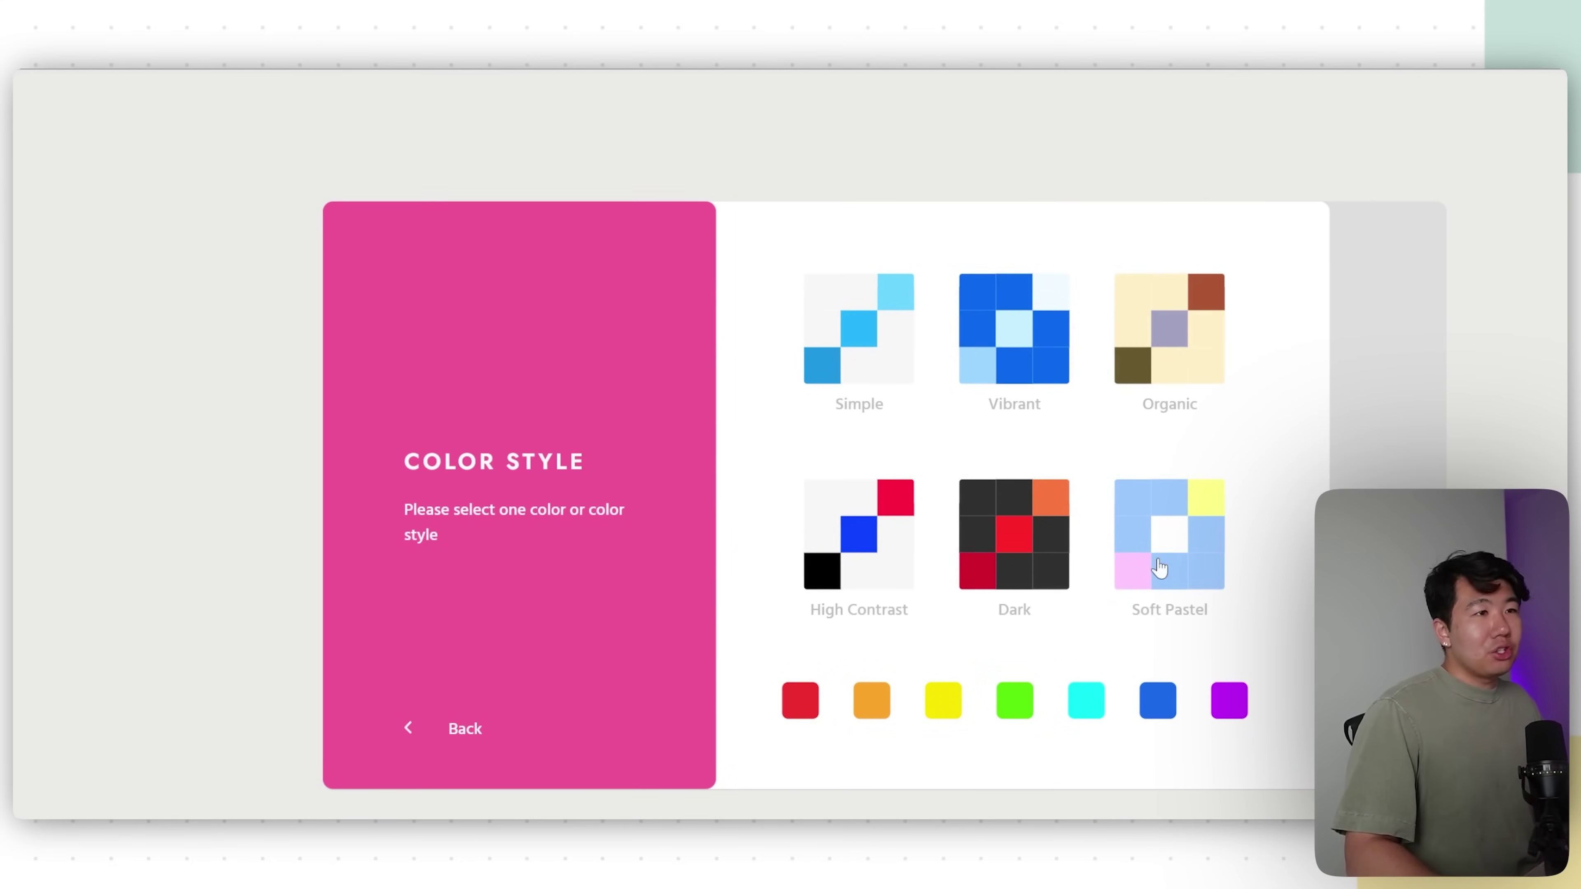
pyautogui.click(1159, 560)
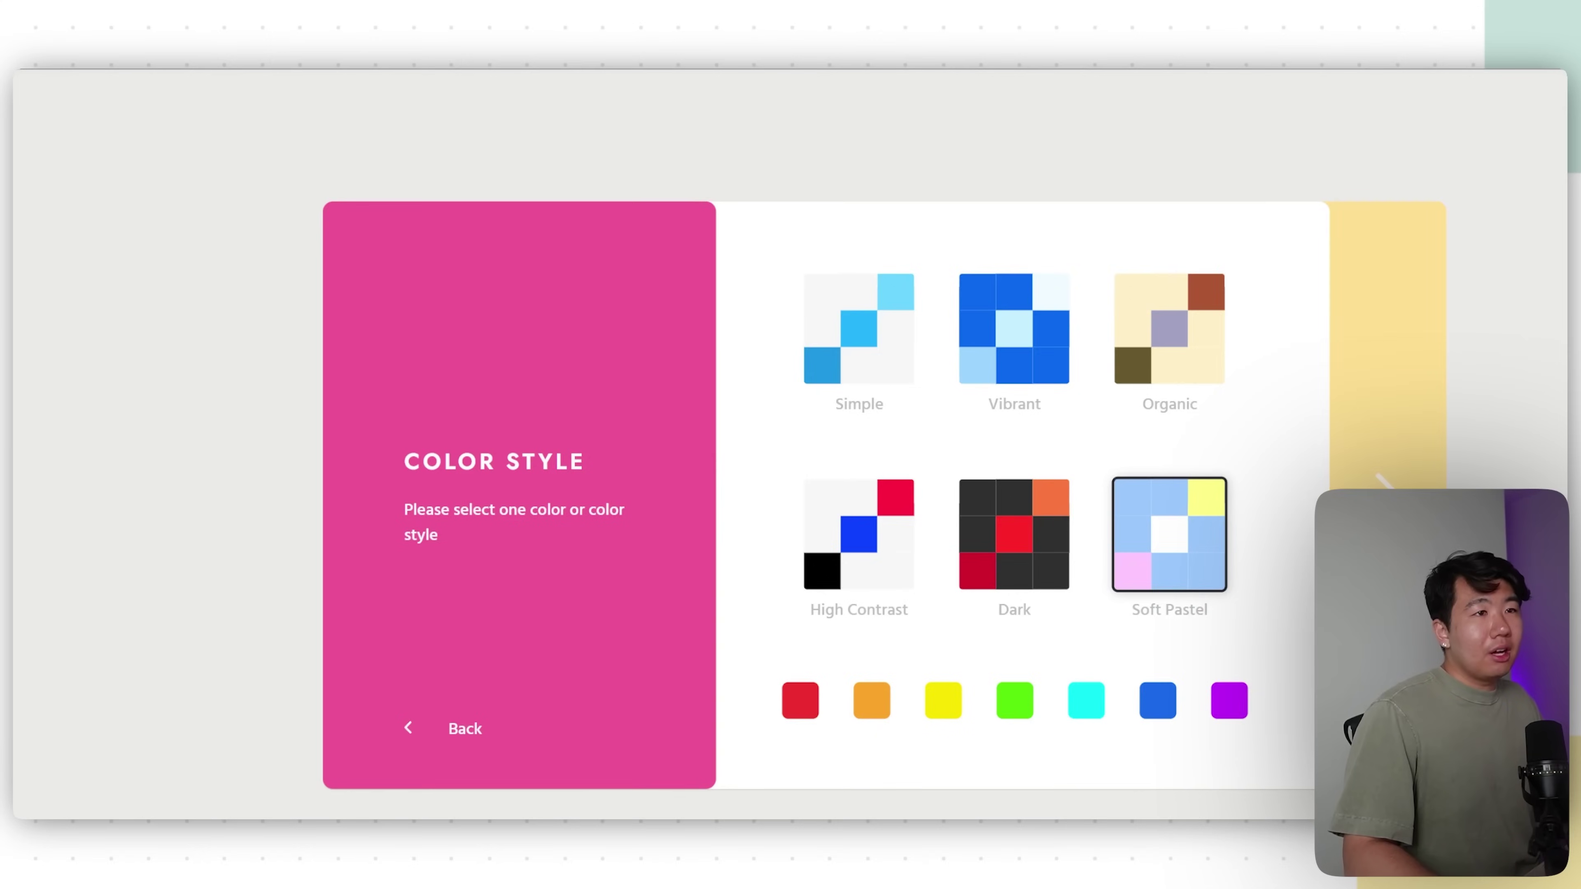
pyautogui.click(1383, 480)
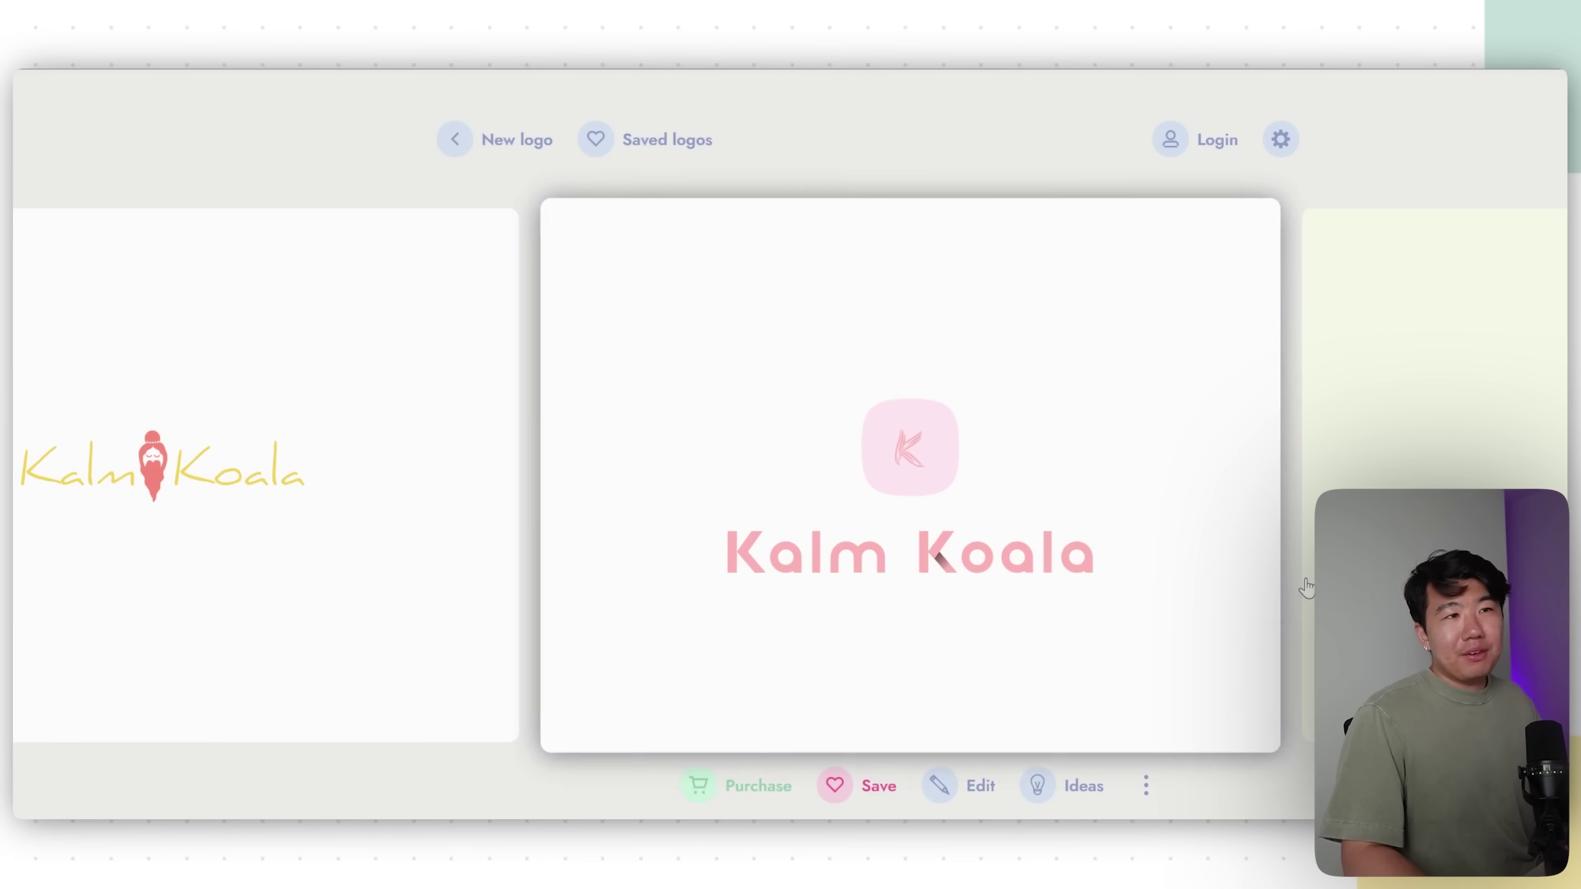
# - Browse through four of the generated Kalm Koala logo suggestions
pyautogui.click(1310, 614)
pyautogui.click(1310, 613)
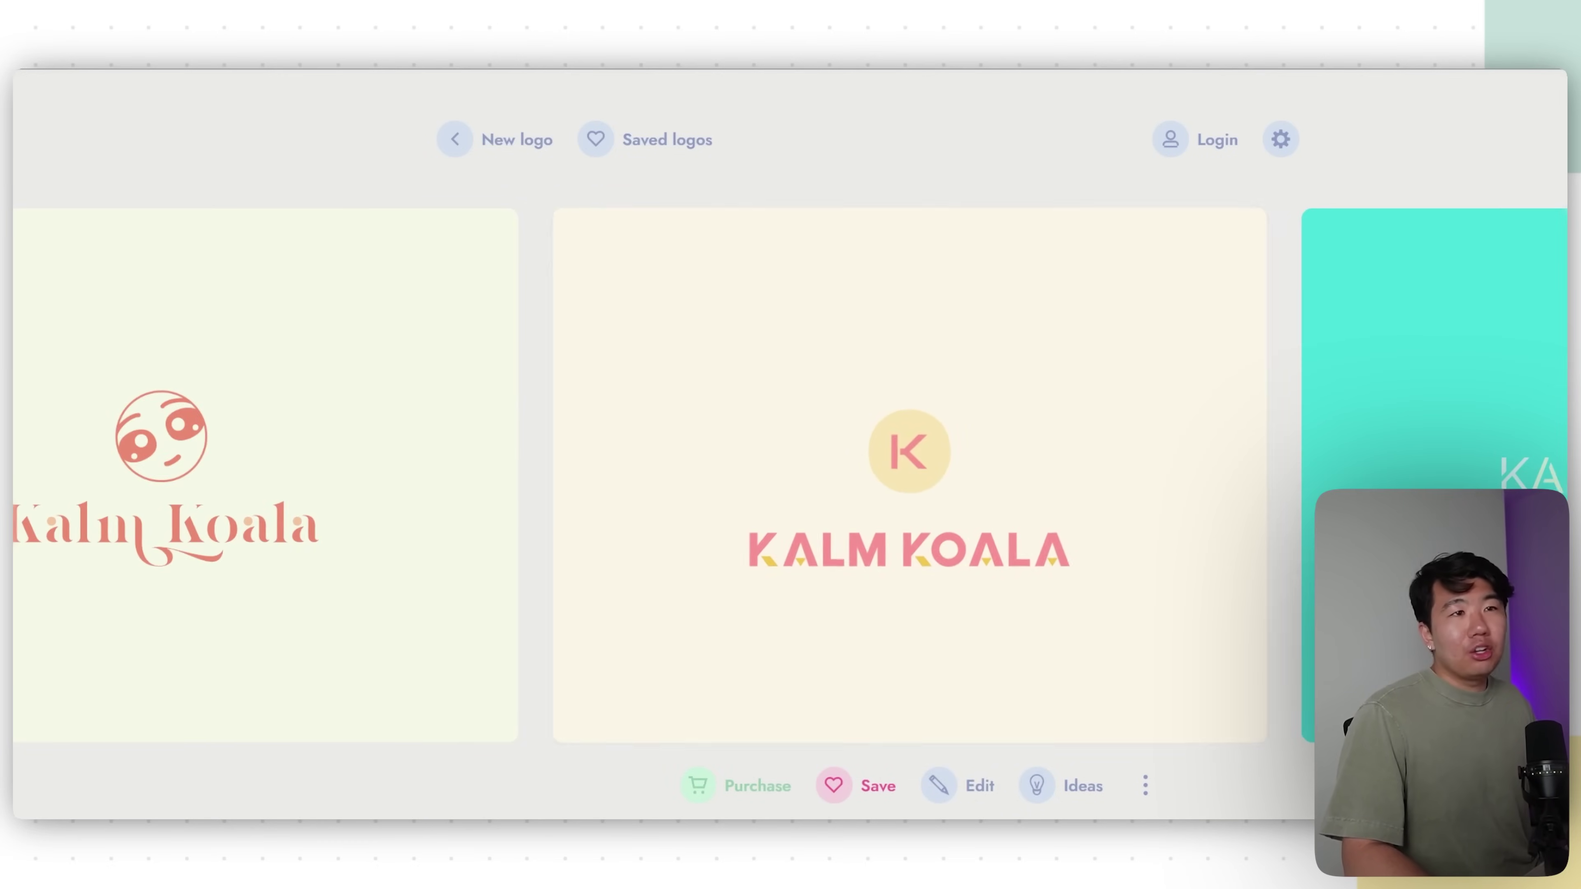
pyautogui.click(1310, 613)
pyautogui.click(1310, 614)
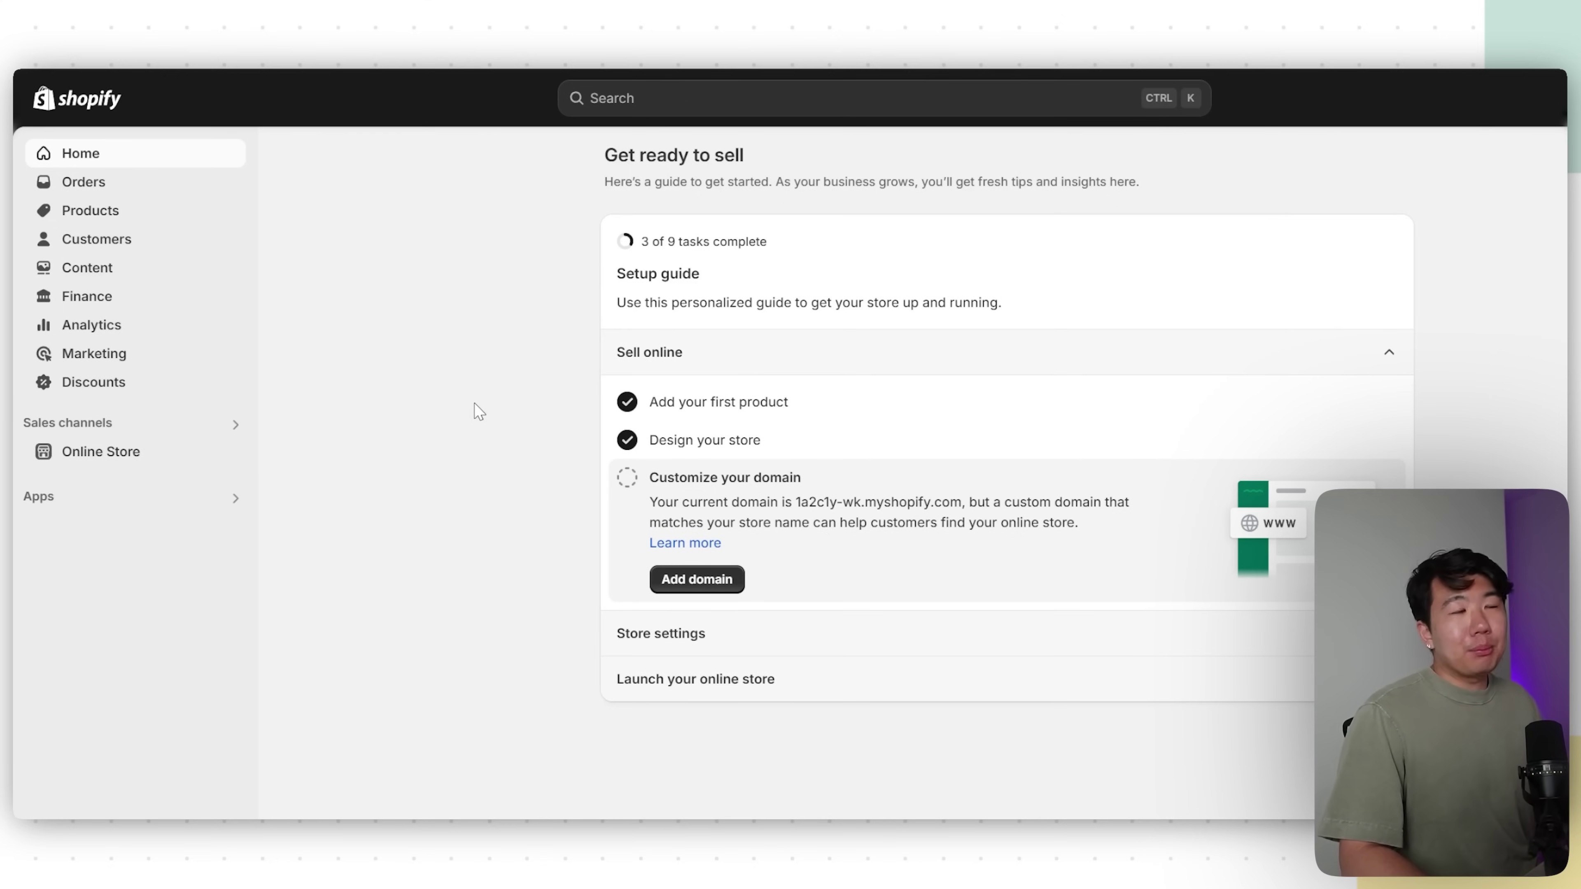
# - Price the Kalm Koala product at $55.00 with a $100.00 compare-at price and save
pyautogui.click(105, 215)
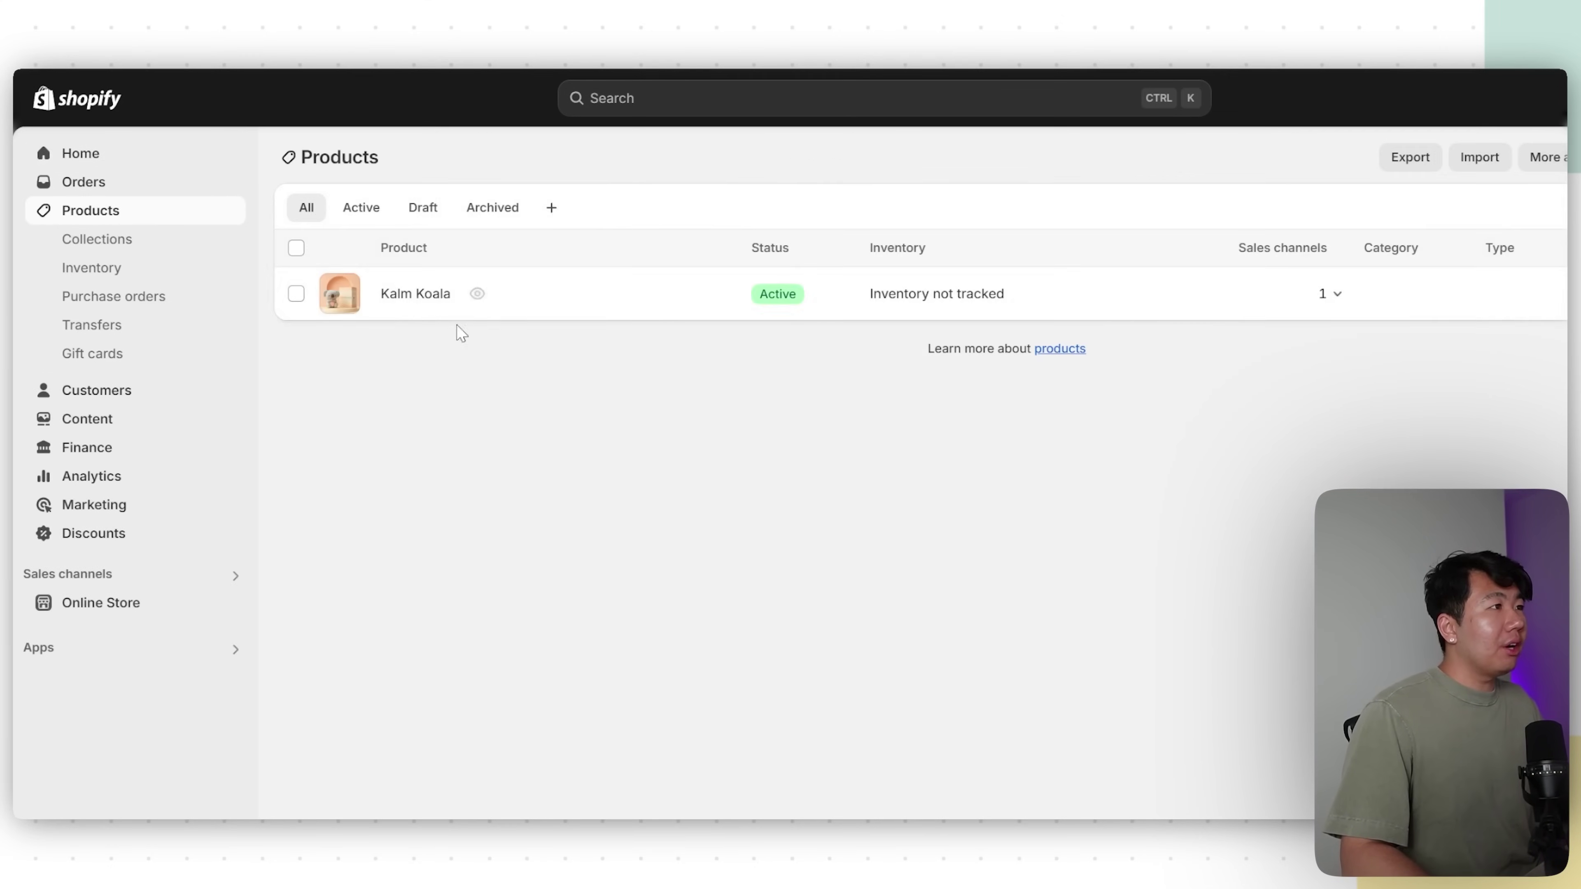
pyautogui.click(389, 293)
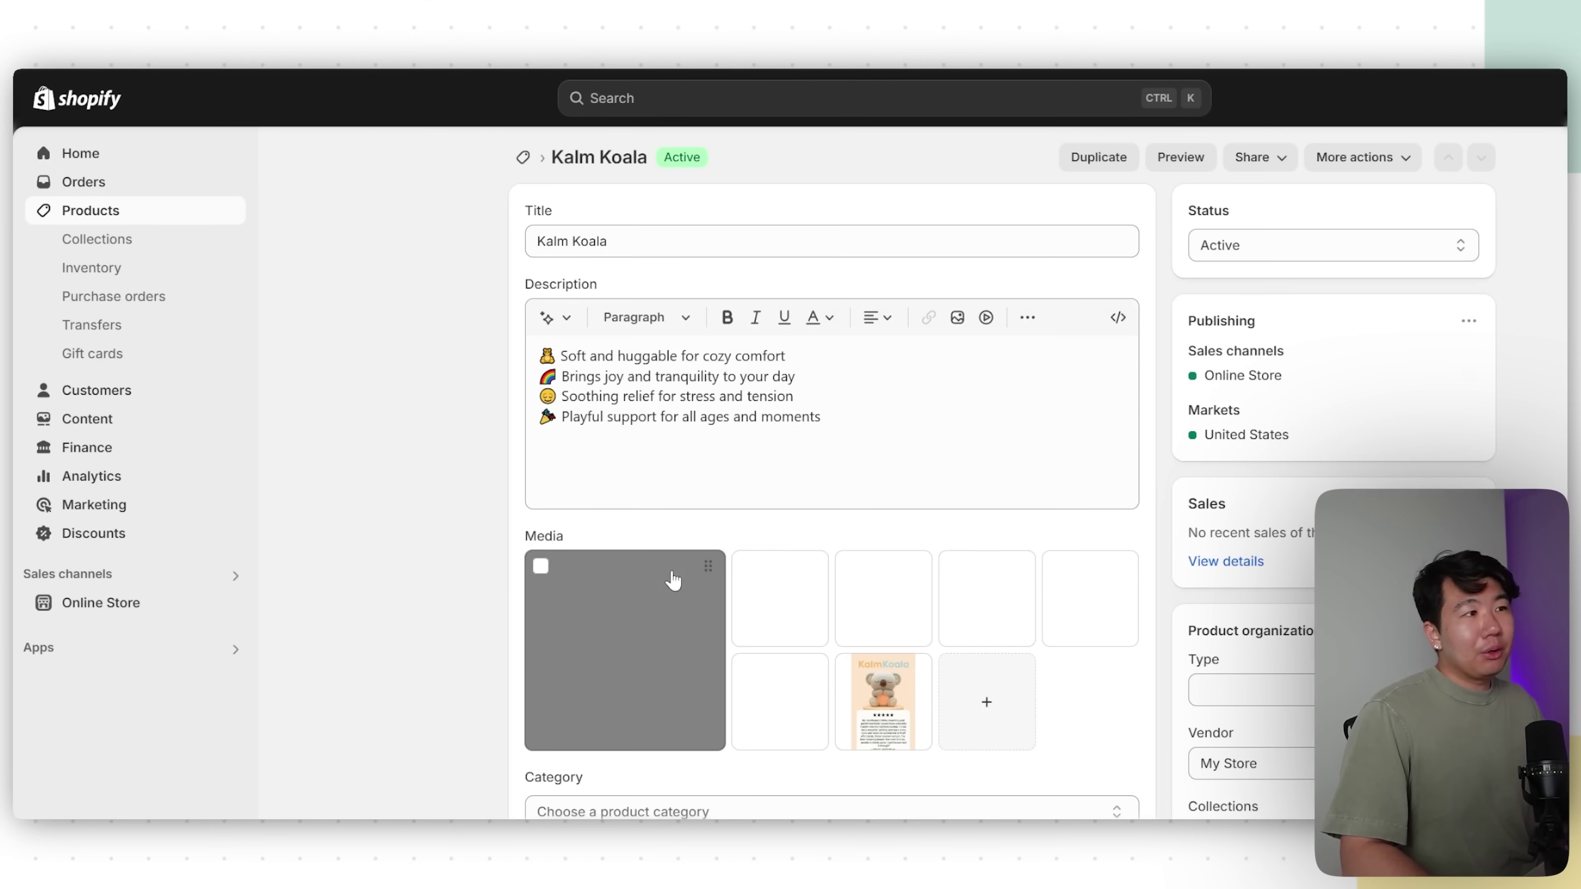
pyautogui.scroll(-6, 443, 557)
pyautogui.click(618, 564)
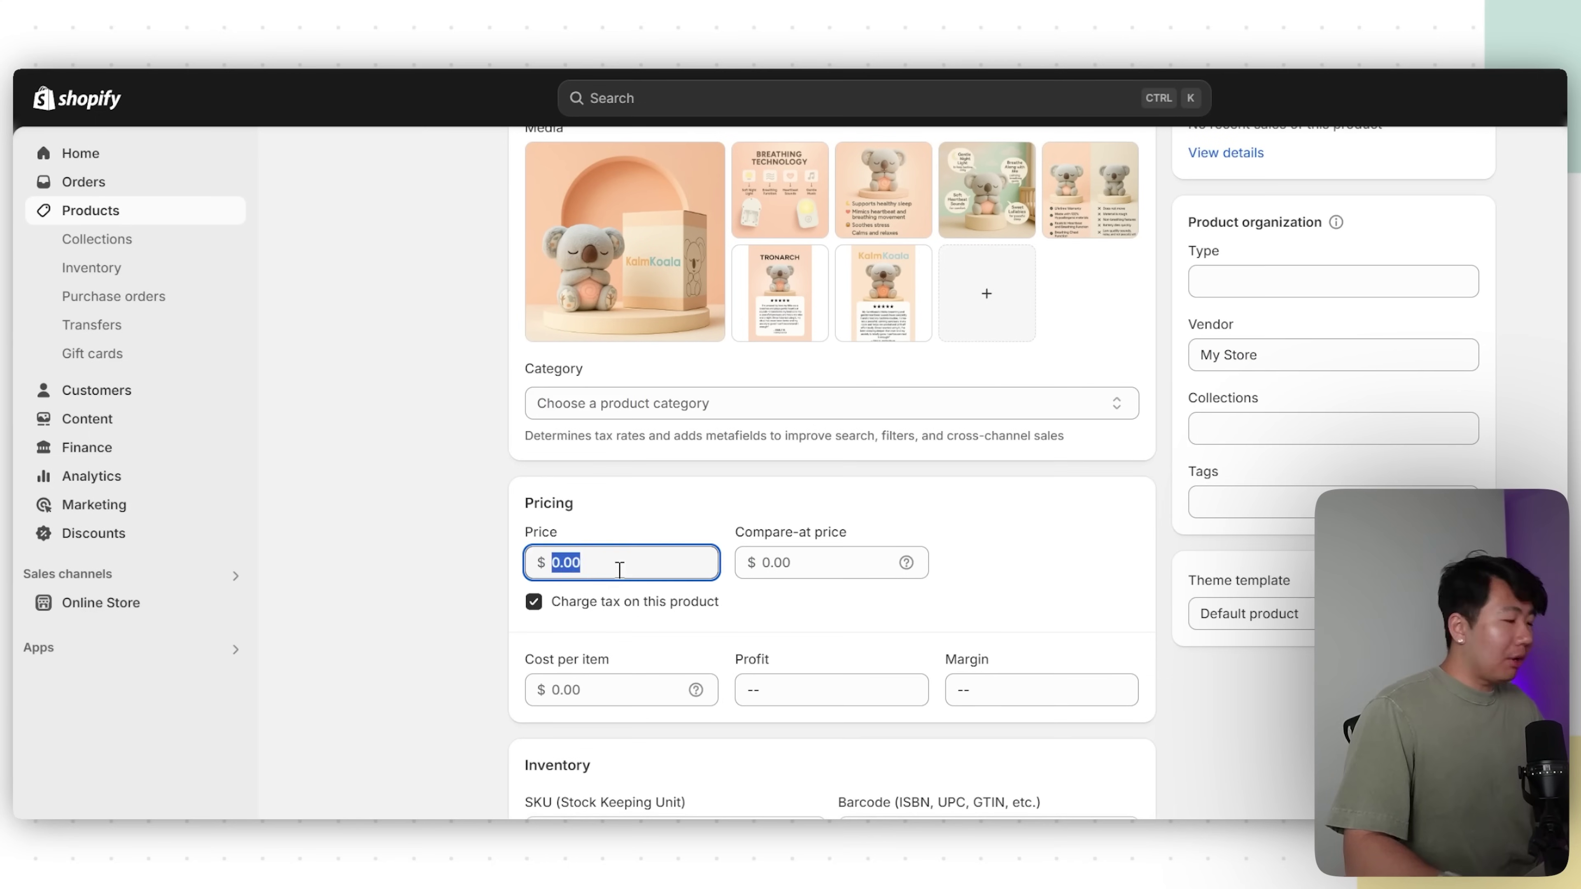
pyautogui.write('55')
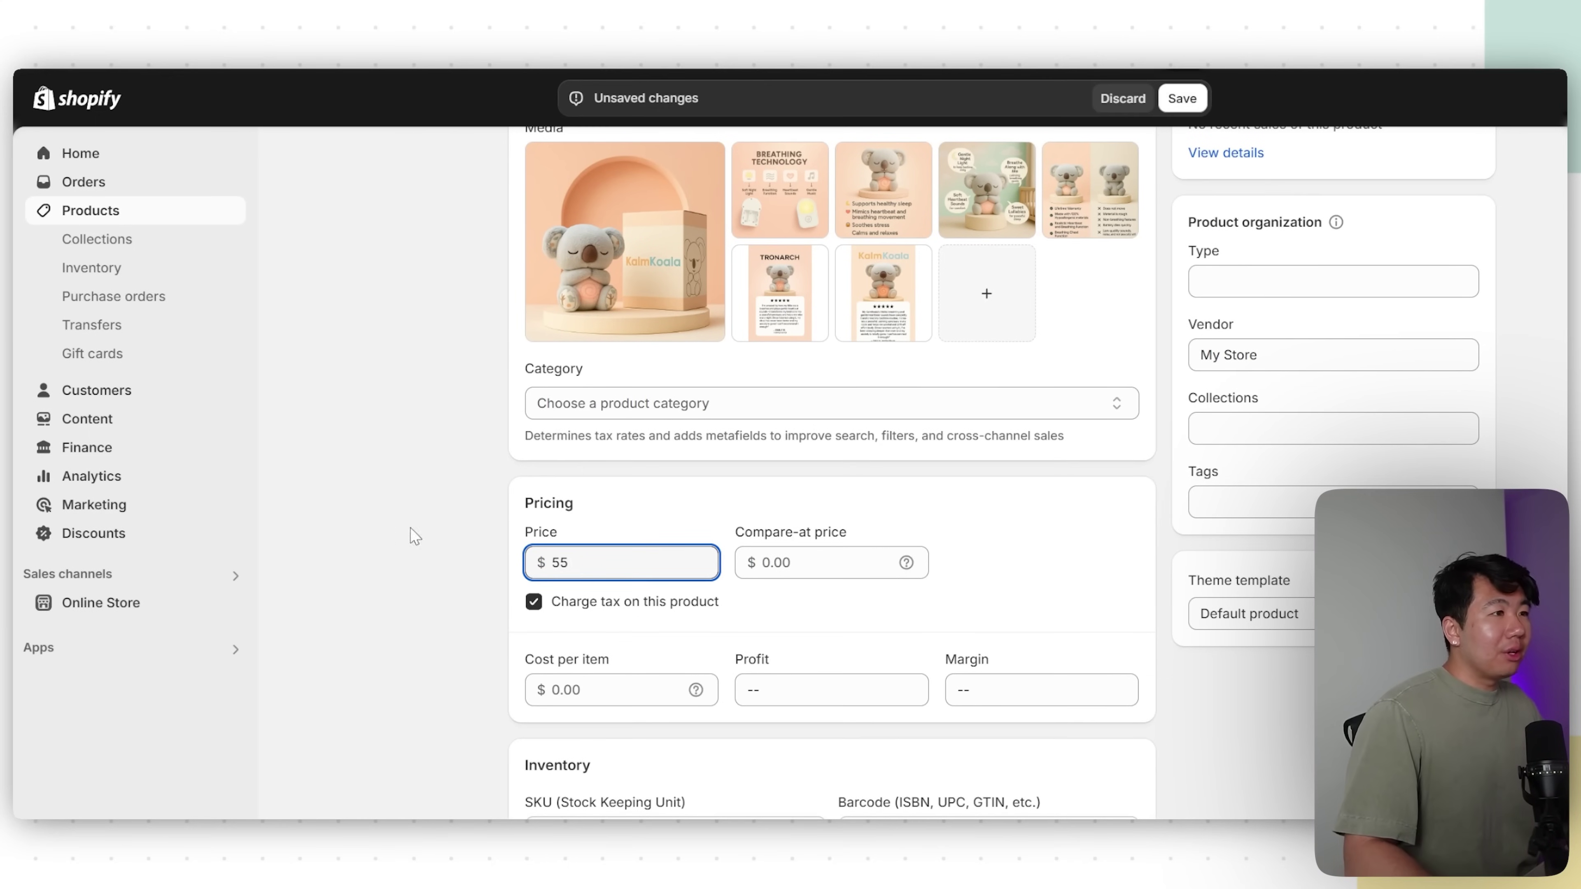
pyautogui.click(800, 560)
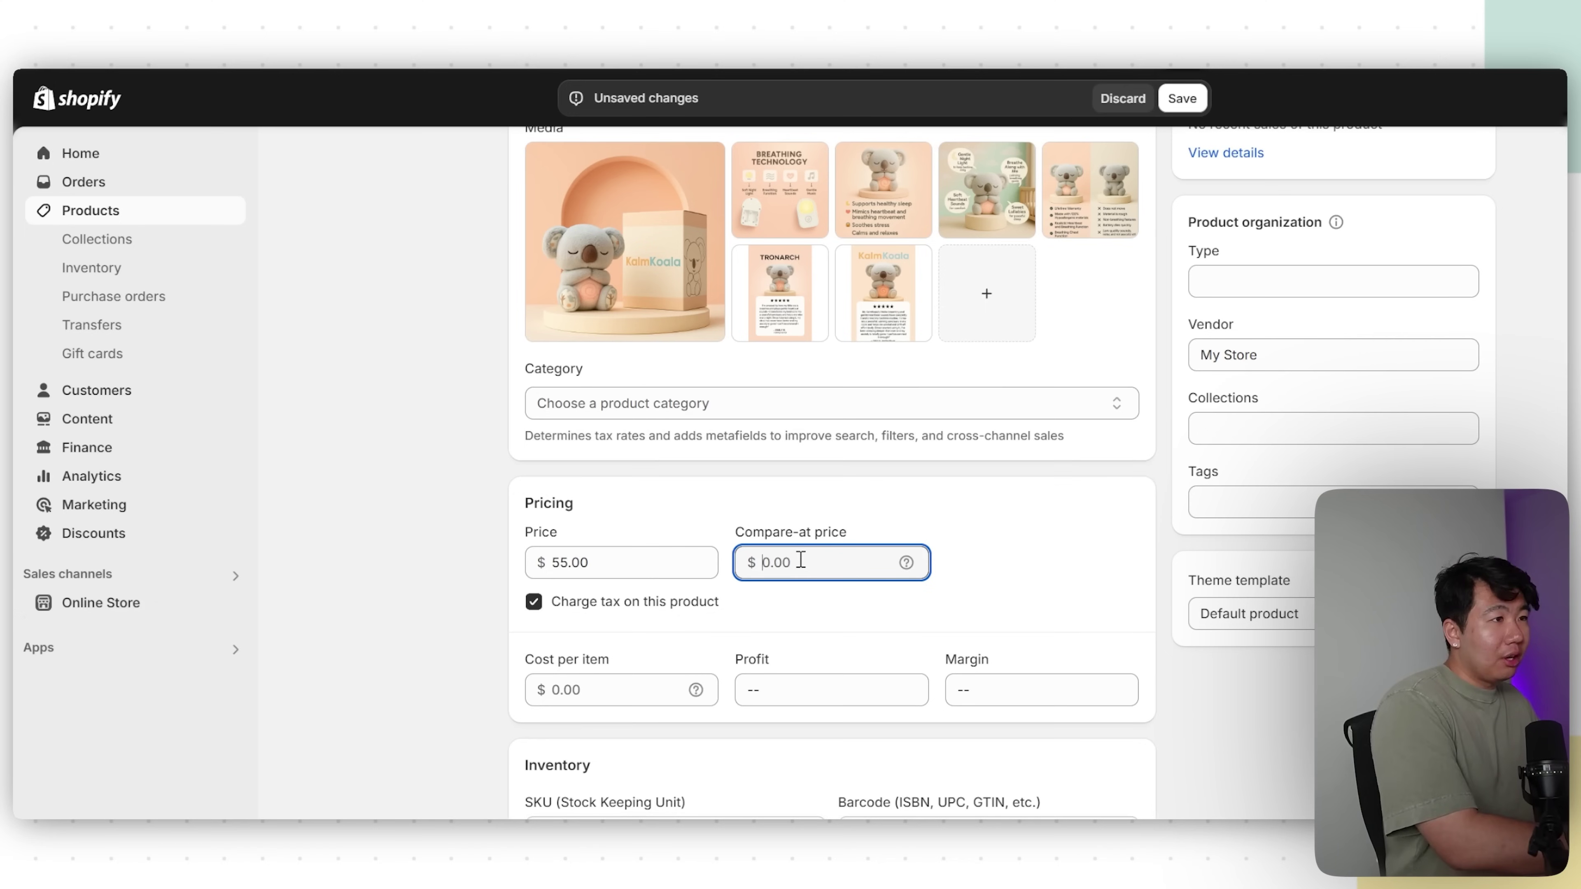
pyautogui.write('100')
pyautogui.click(1181, 105)
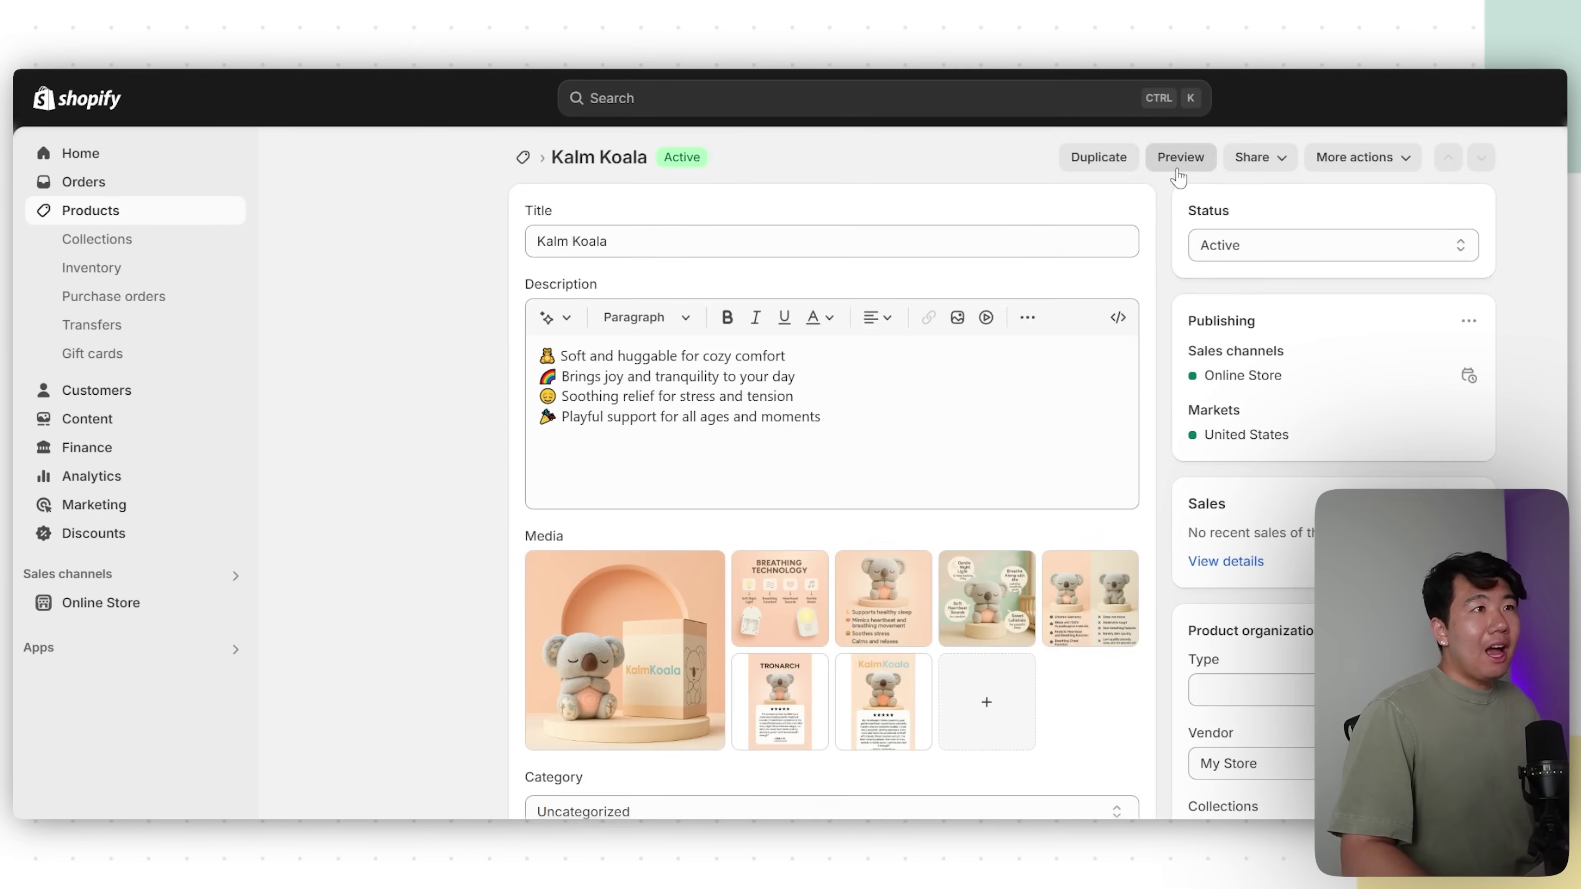
pyautogui.click(1179, 155)
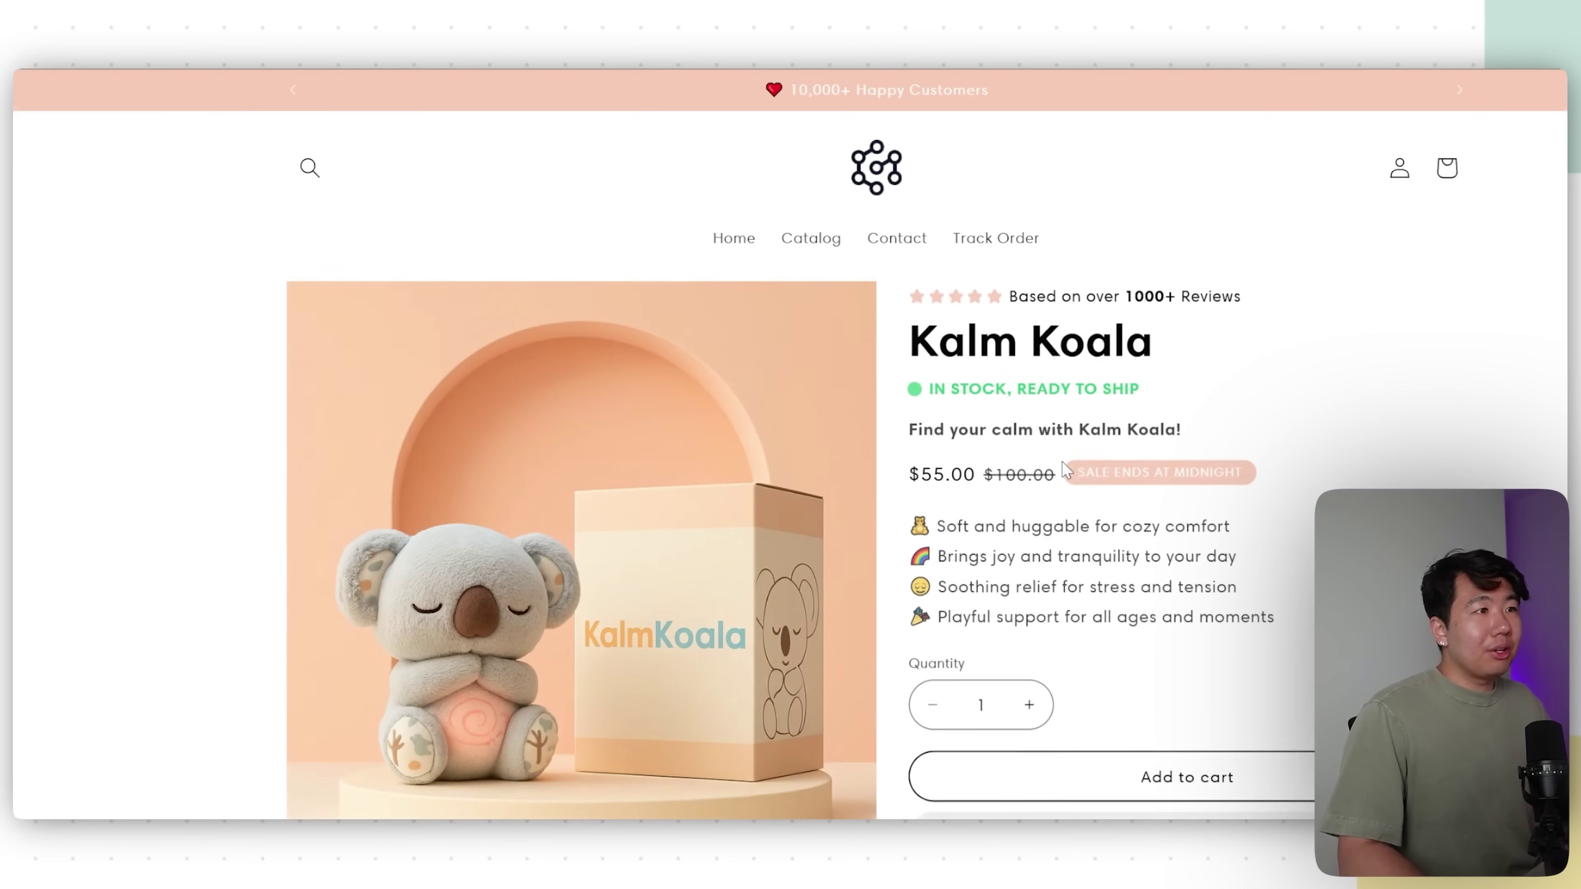
# - Try the Duo bundle option, then return to the Single bundle
pyautogui.scroll(-1, 1029, 476)
pyautogui.scroll(-5, 1028, 476)
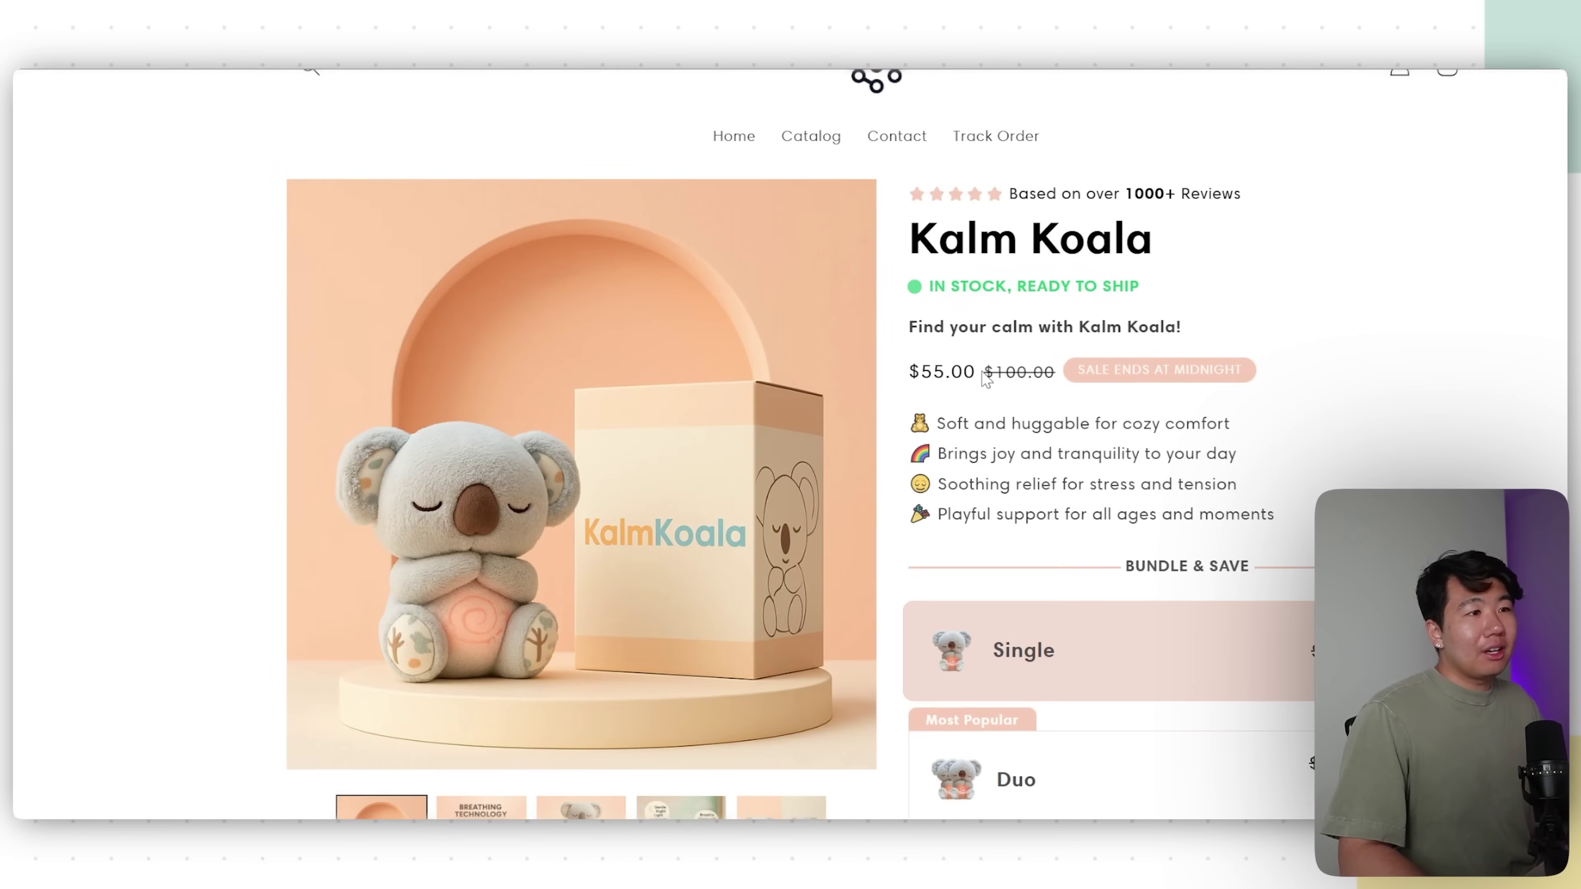
pyautogui.click(1224, 492)
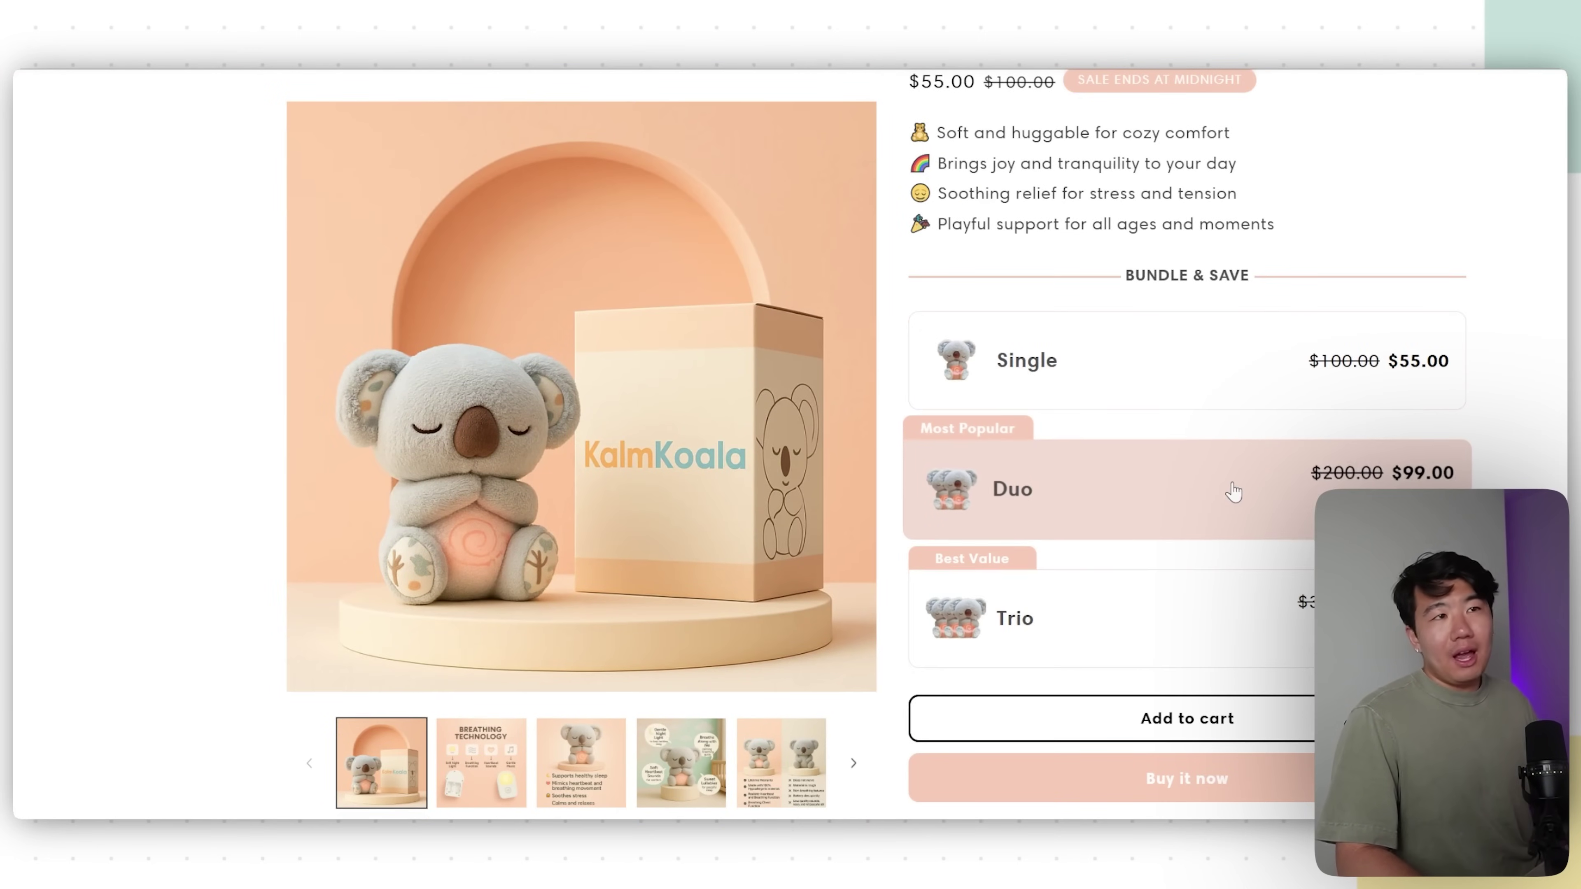
pyautogui.click(1213, 405)
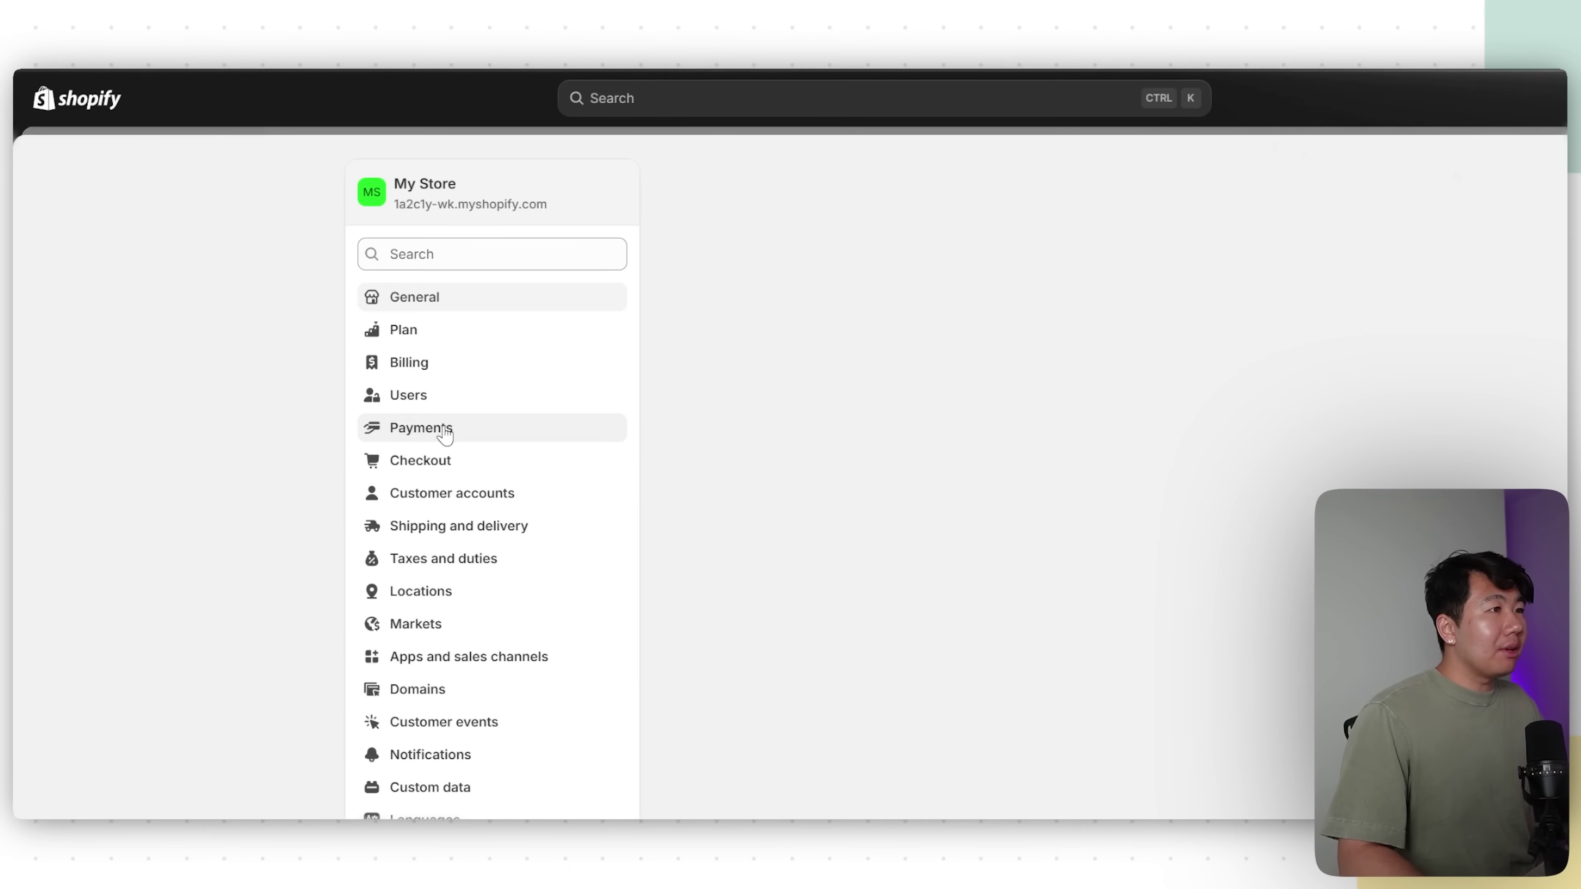
# - Create a custom shipping profile containing the Kalm Koala product
pyautogui.click(445, 434)
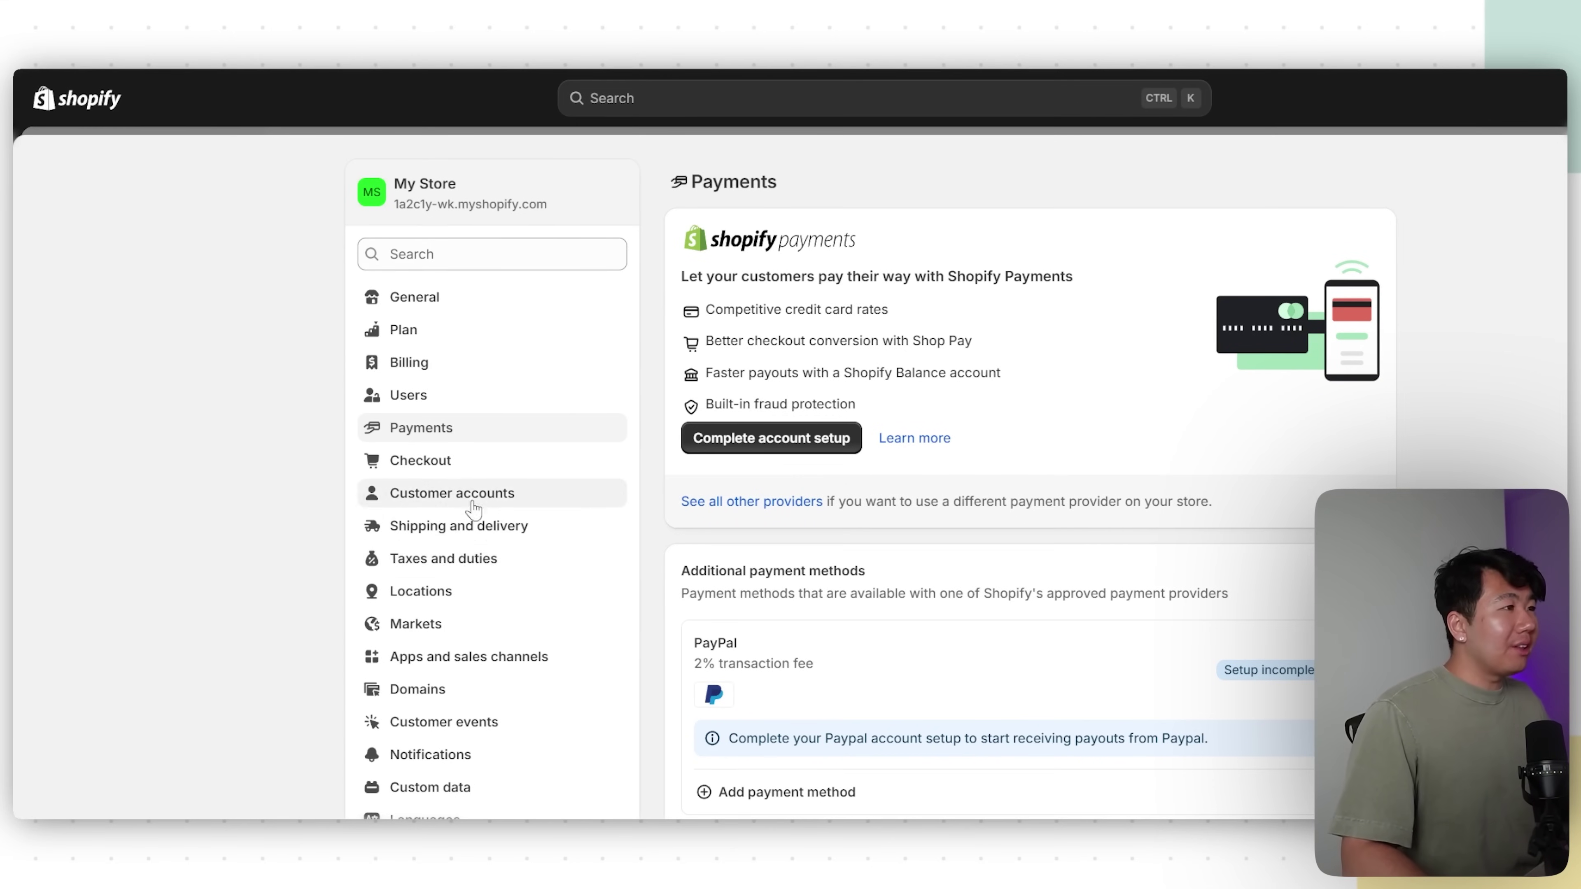
pyautogui.click(445, 526)
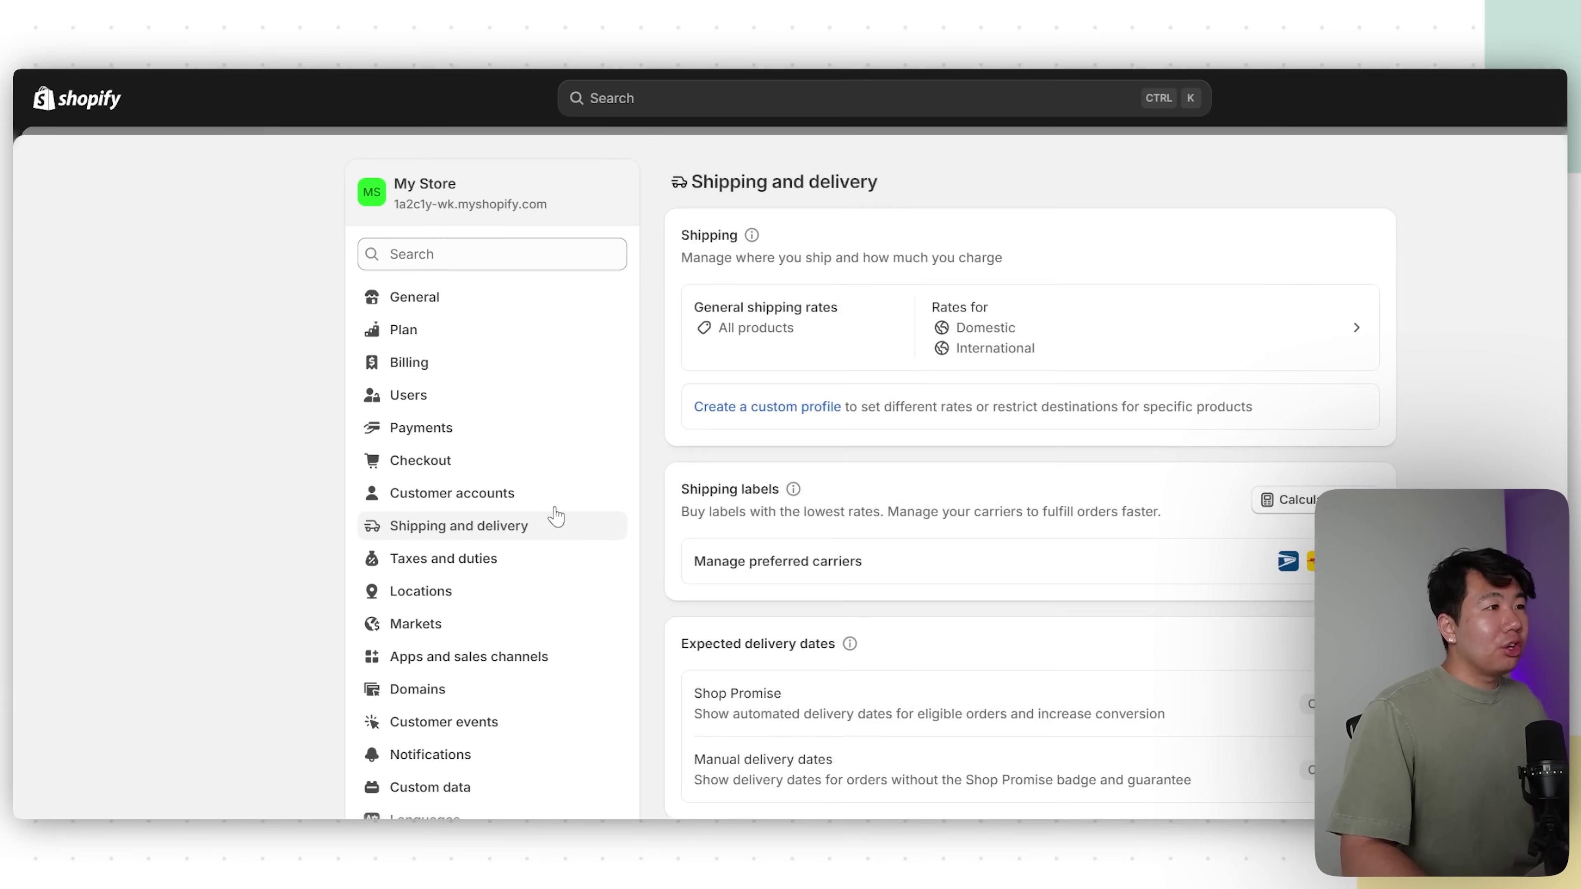
pyautogui.click(782, 408)
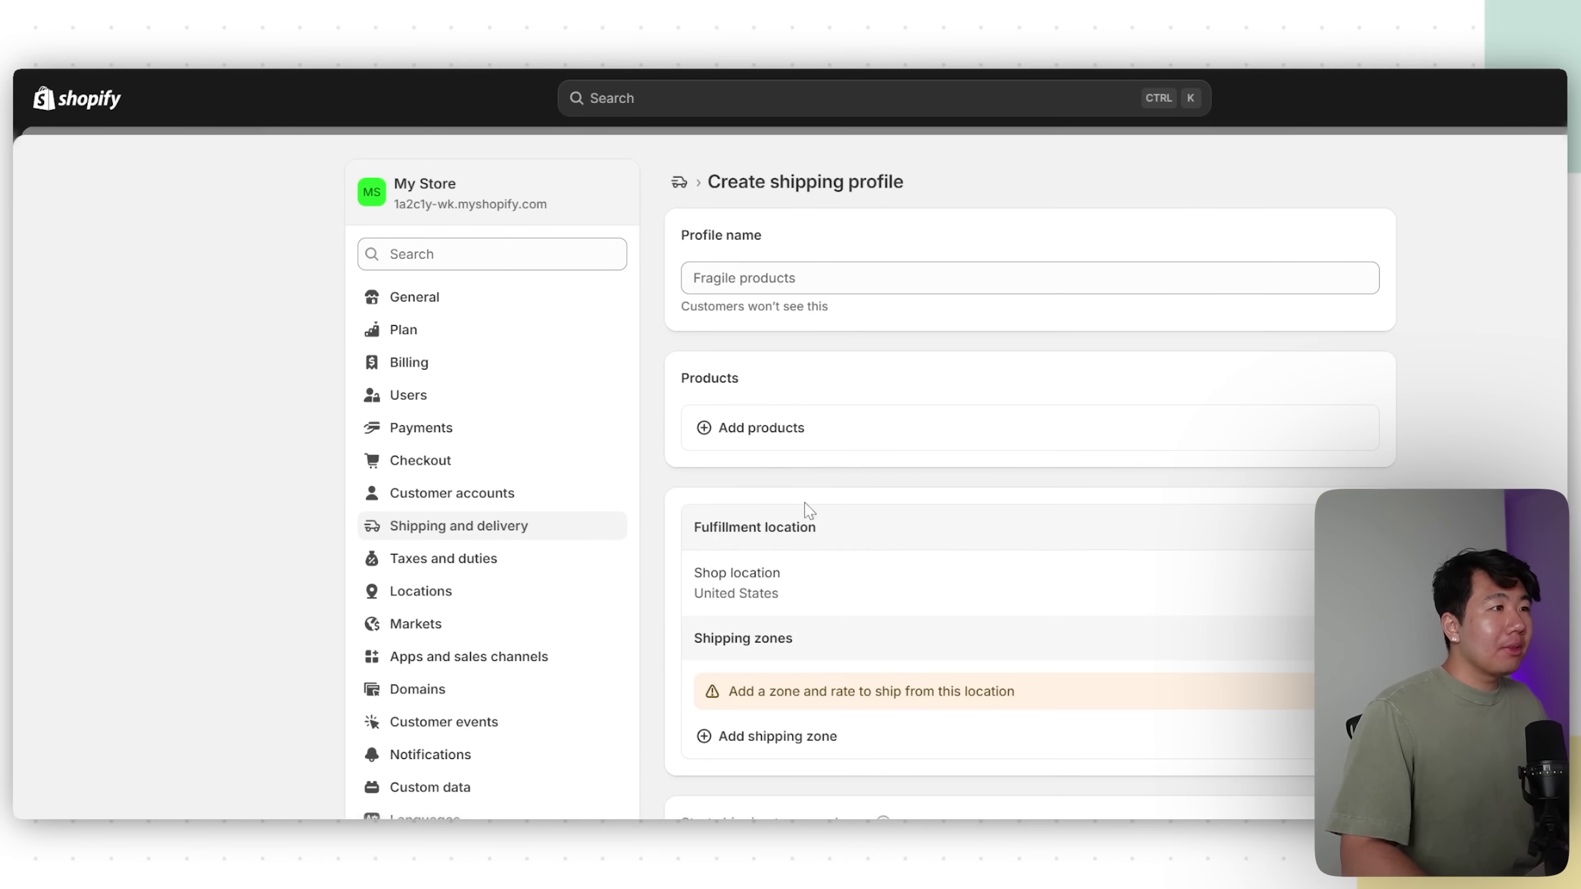
pyautogui.click(772, 436)
pyautogui.click(809, 389)
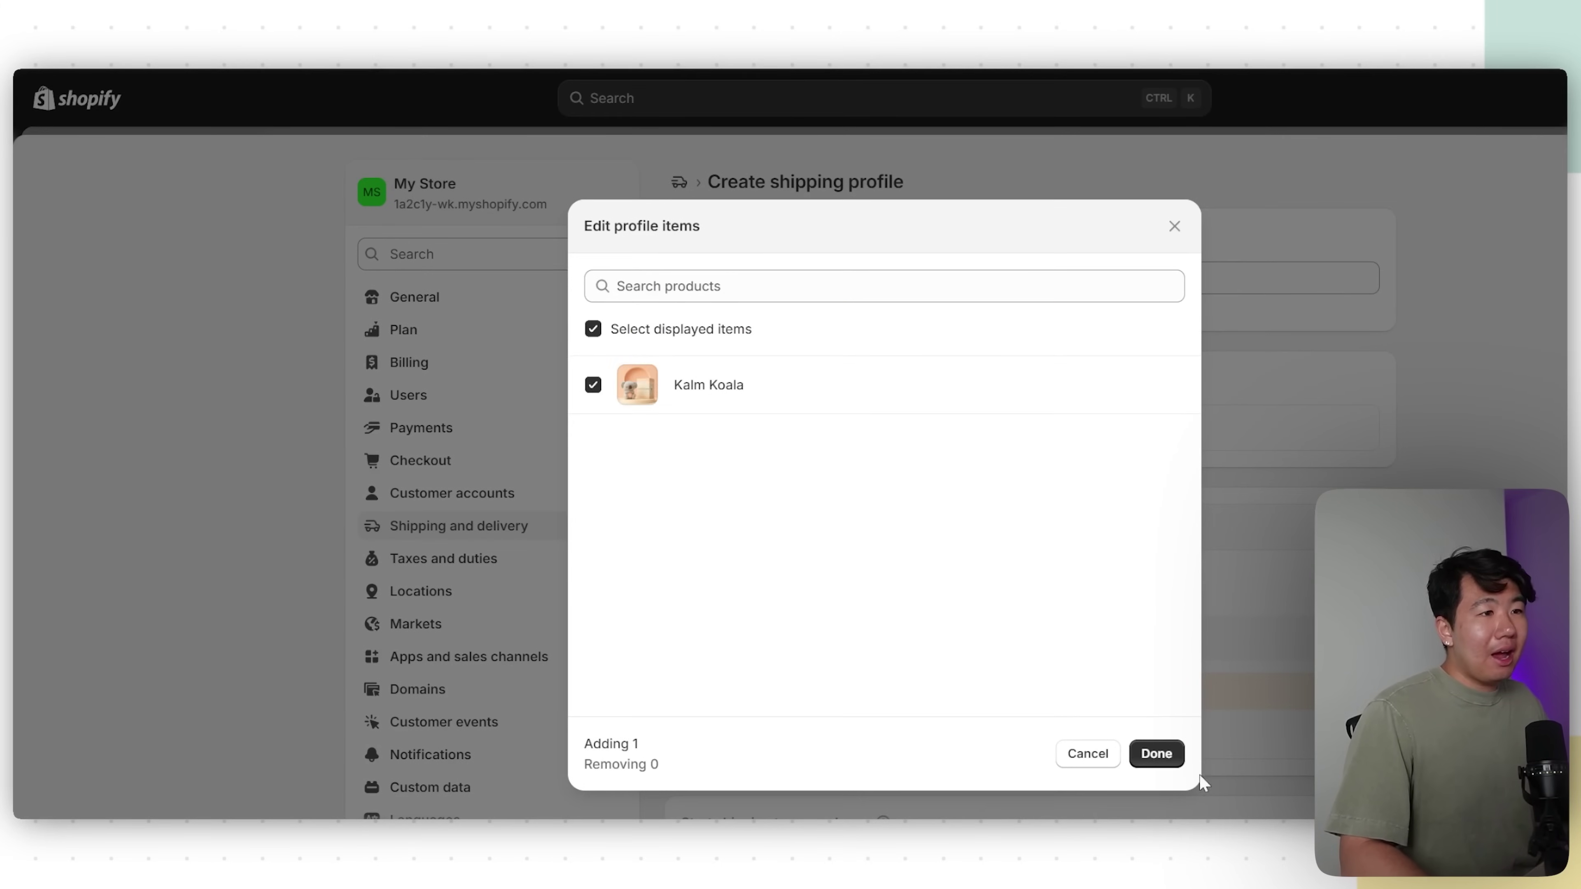
pyautogui.click(1157, 753)
# - Add a shipping zone named 'US' covering every United States state
pyautogui.scroll(-2, 1044, 611)
pyautogui.click(803, 669)
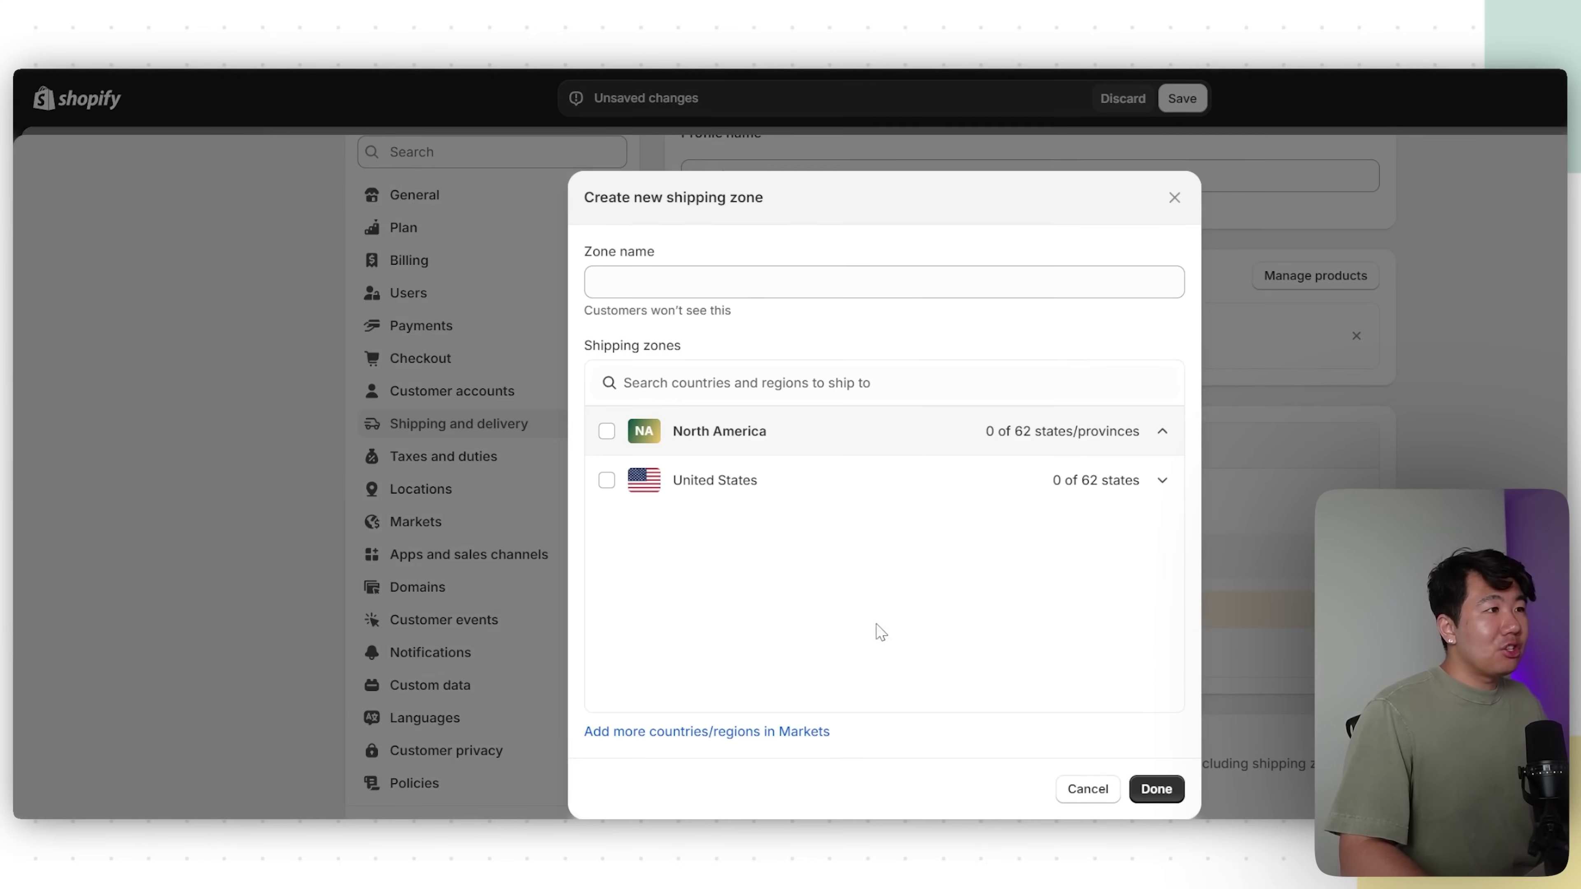
pyautogui.click(738, 483)
pyautogui.click(613, 482)
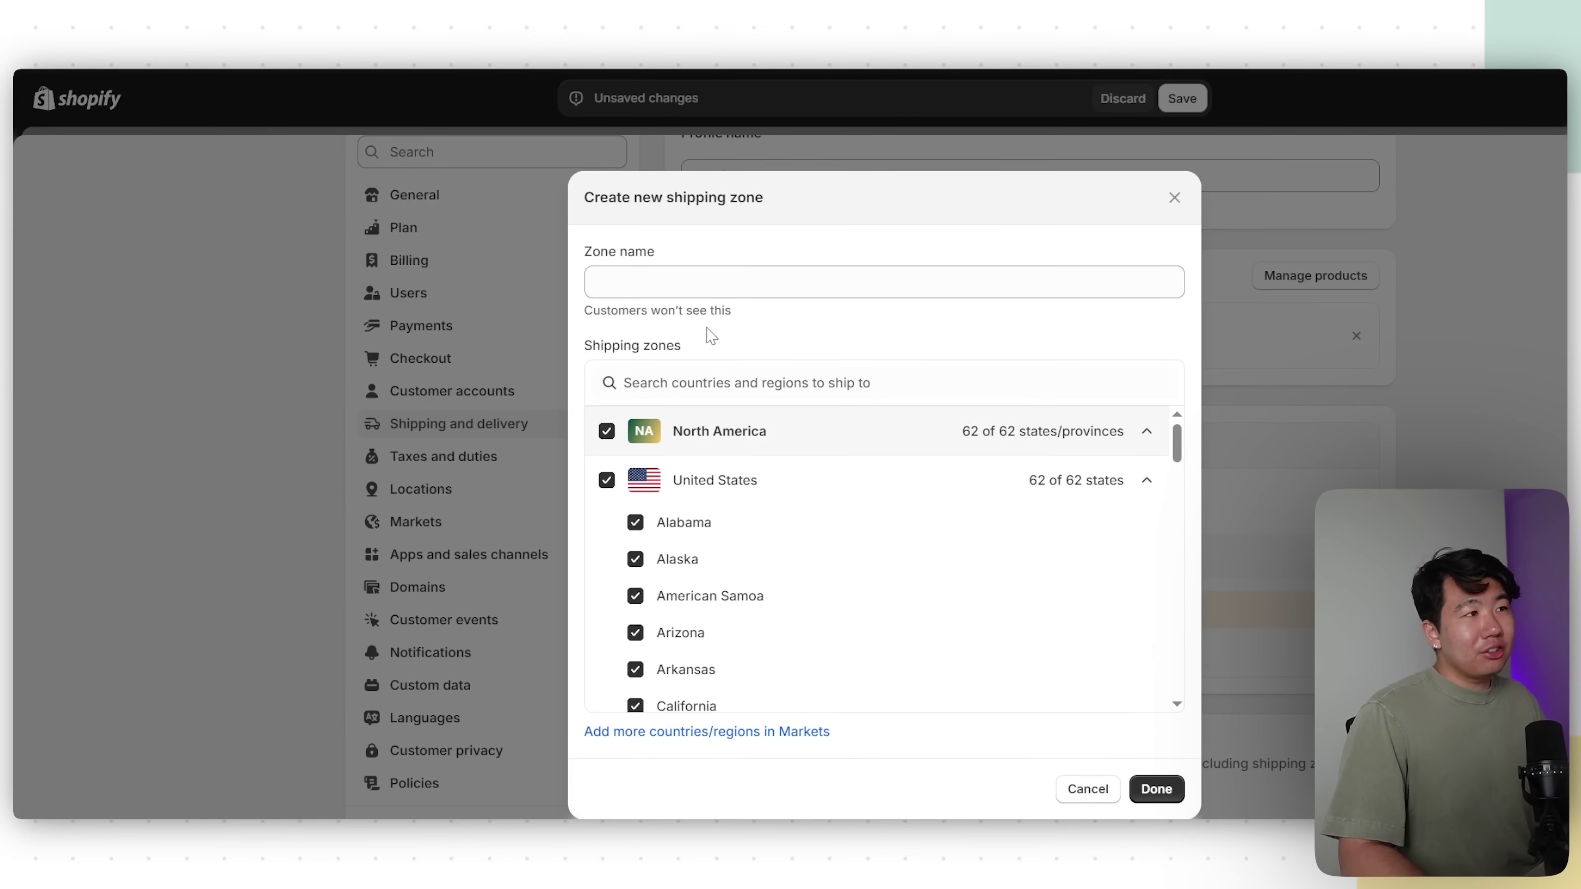
pyautogui.click(702, 289)
pyautogui.write('US')
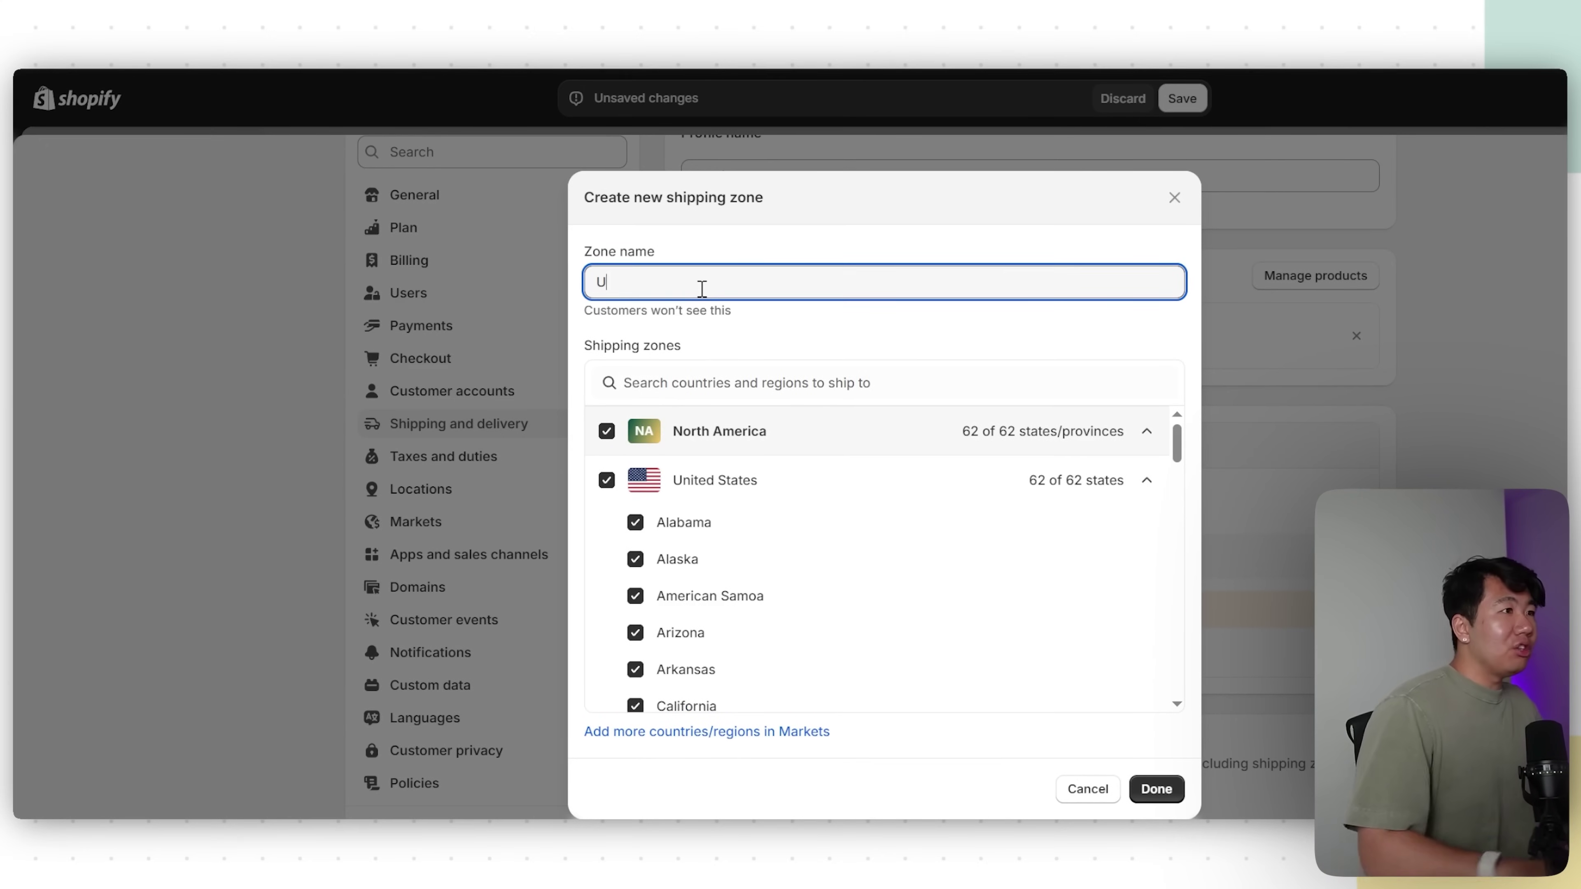
pyautogui.click(1163, 790)
# - Add a custom $0.00 'Free Shipping' rate to the US zone
pyautogui.scroll(-2, 871, 623)
pyautogui.click(747, 595)
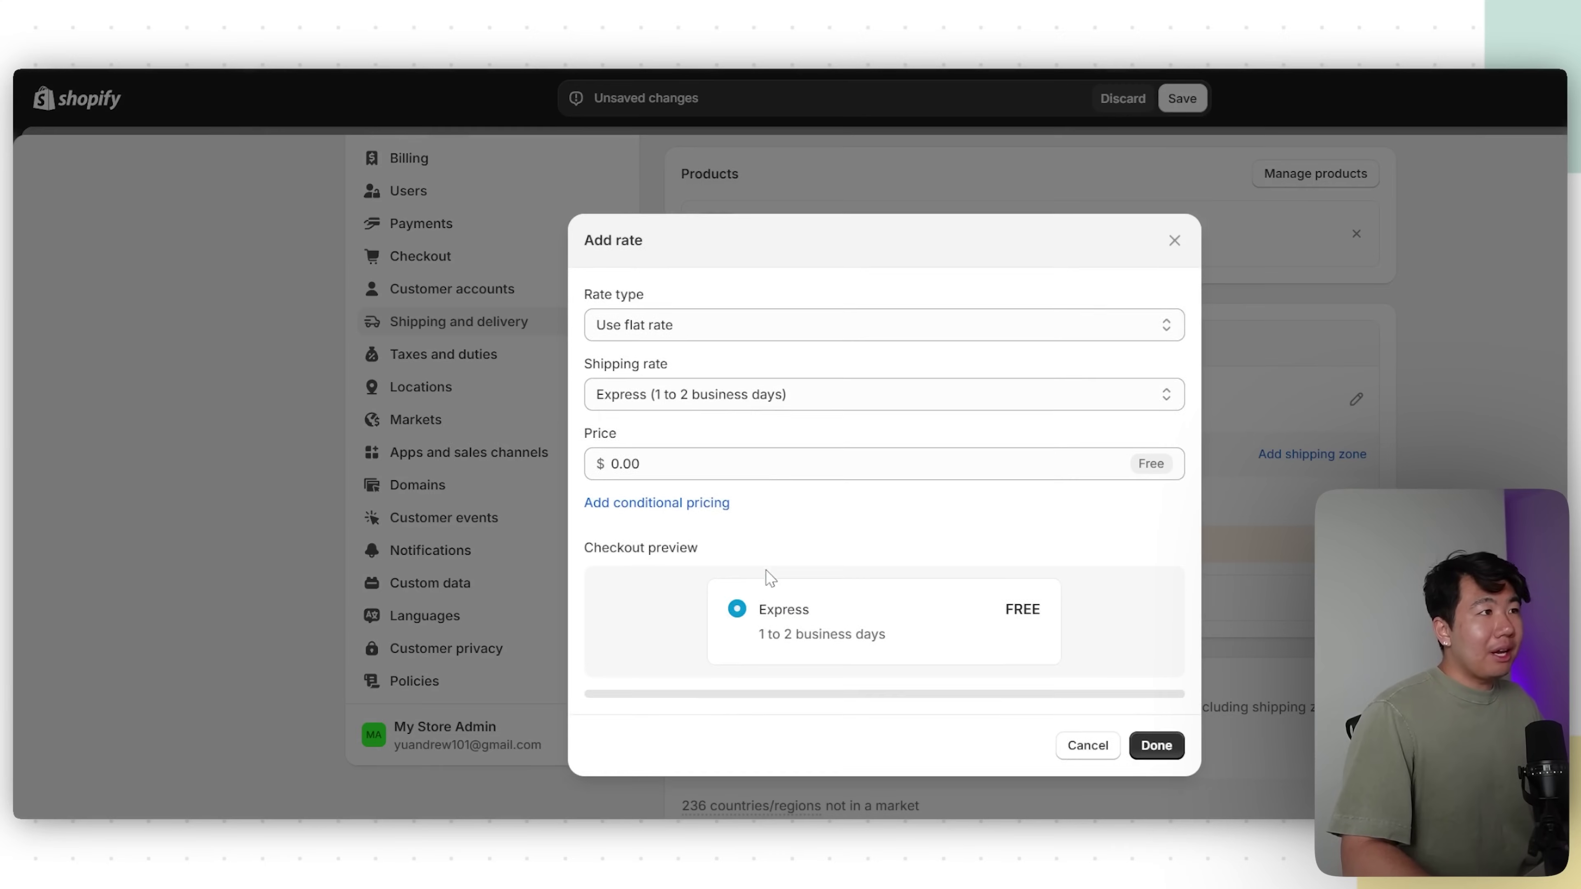
pyautogui.click(709, 419)
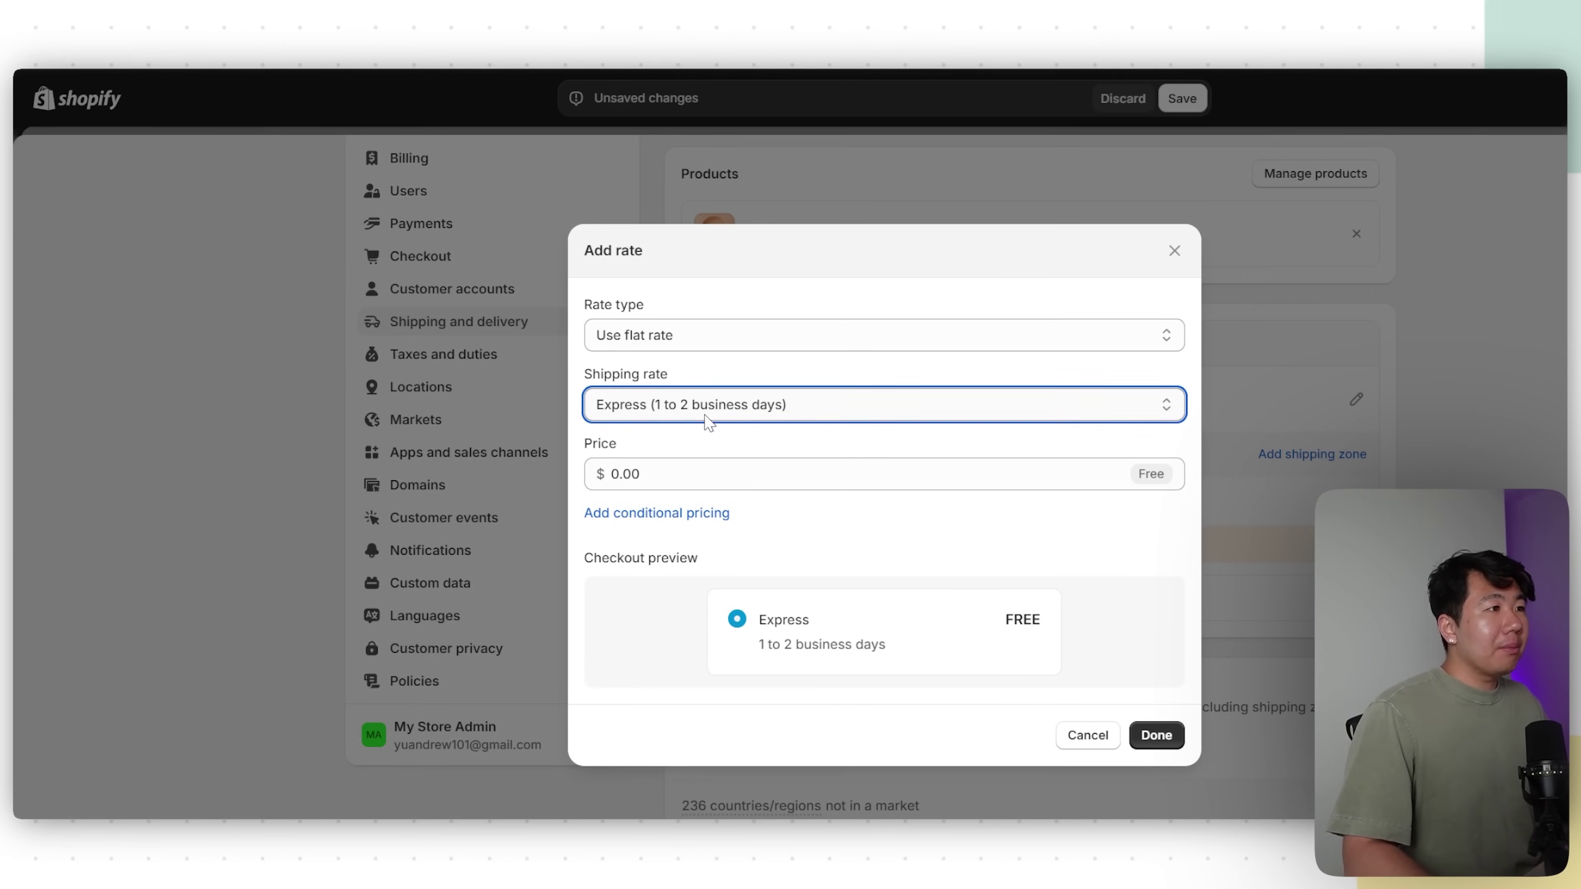
pyautogui.click(662, 516)
pyautogui.click(678, 414)
pyautogui.write('Fre')
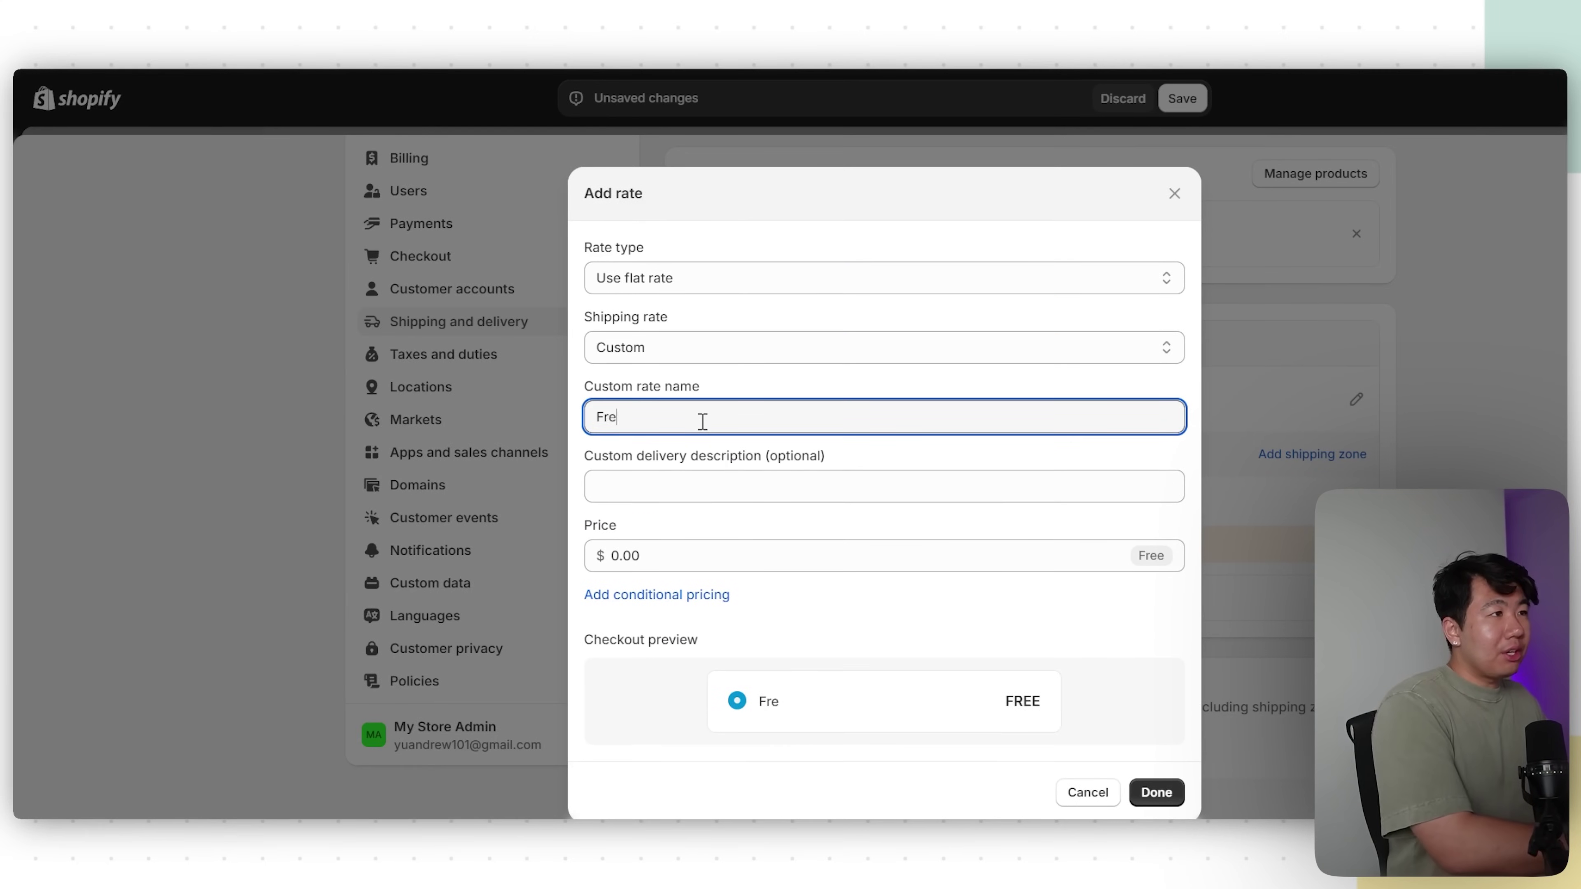
pyautogui.write('e Shipping')
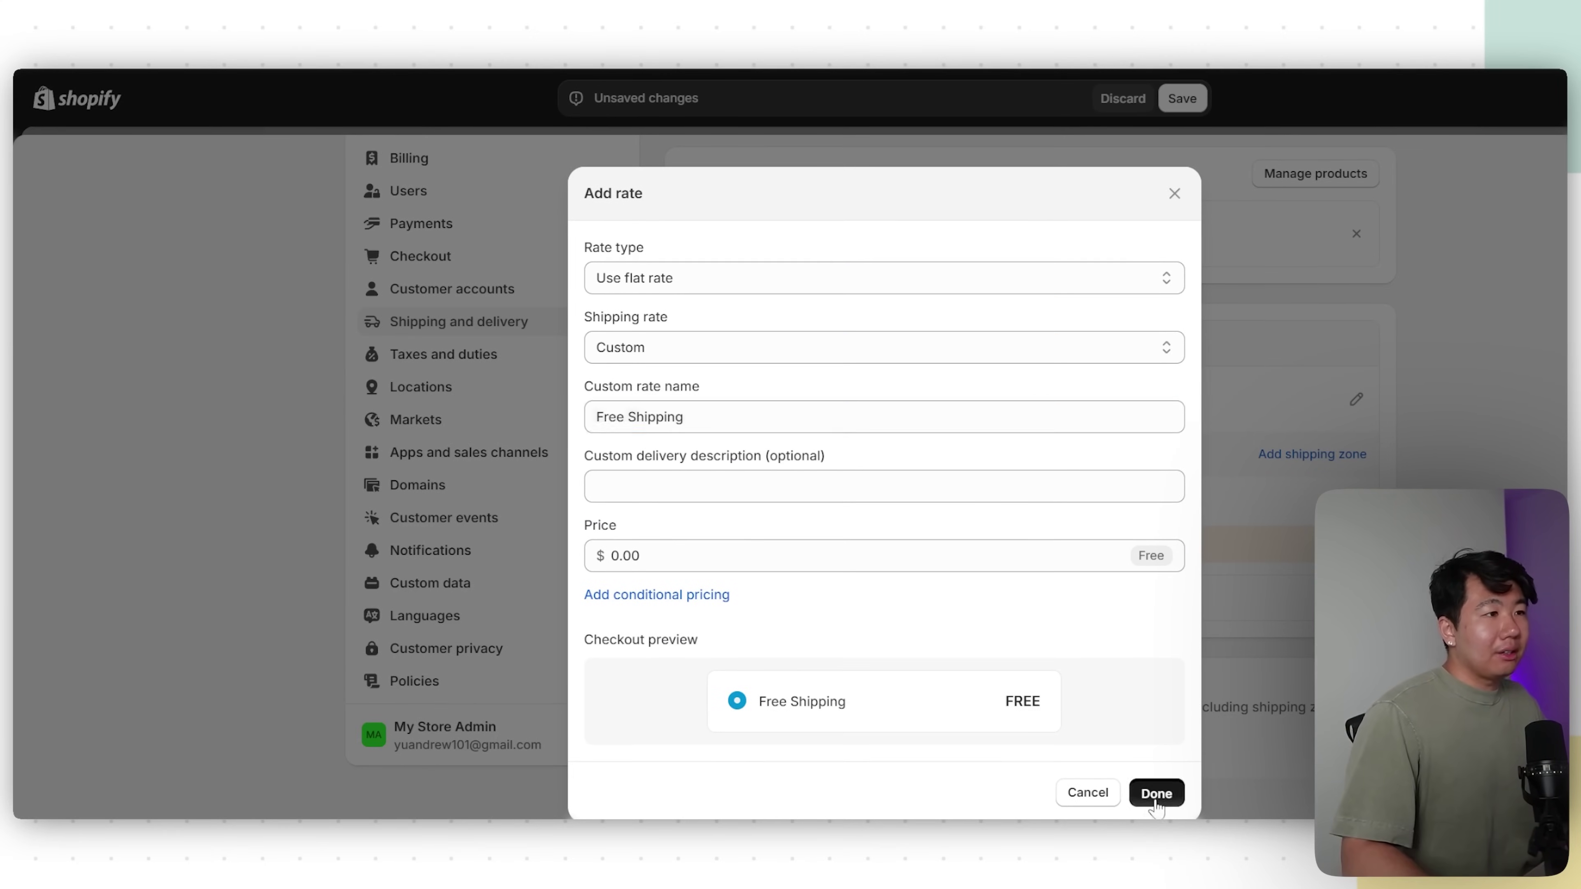
pyautogui.click(1156, 793)
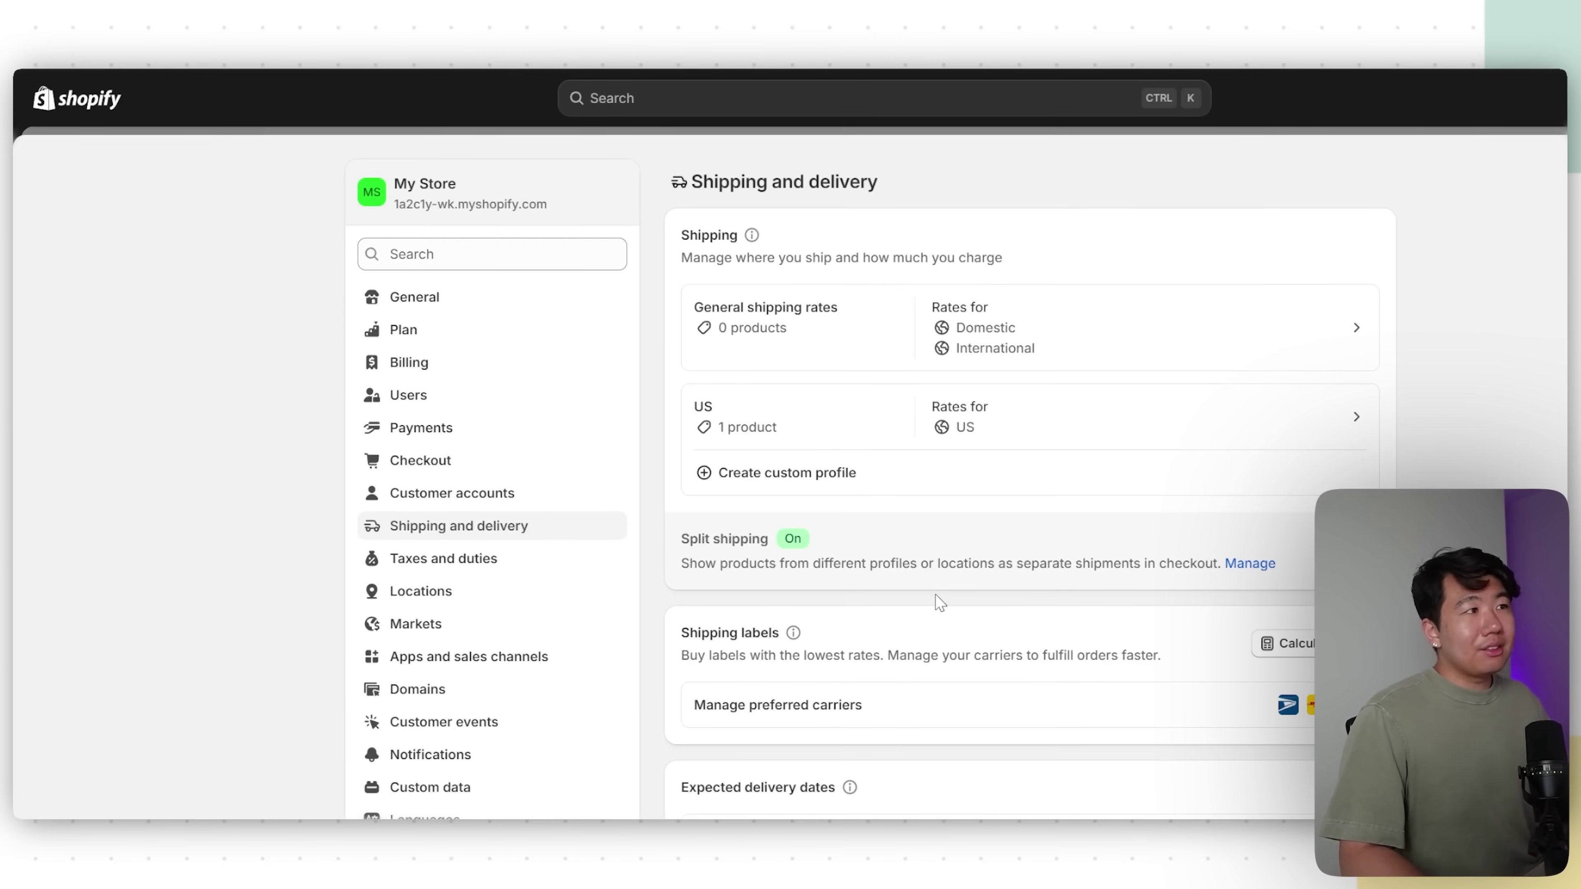
# - Check the Markets settings, then go to Online Store themes and the storefront password settings
pyautogui.click(425, 632)
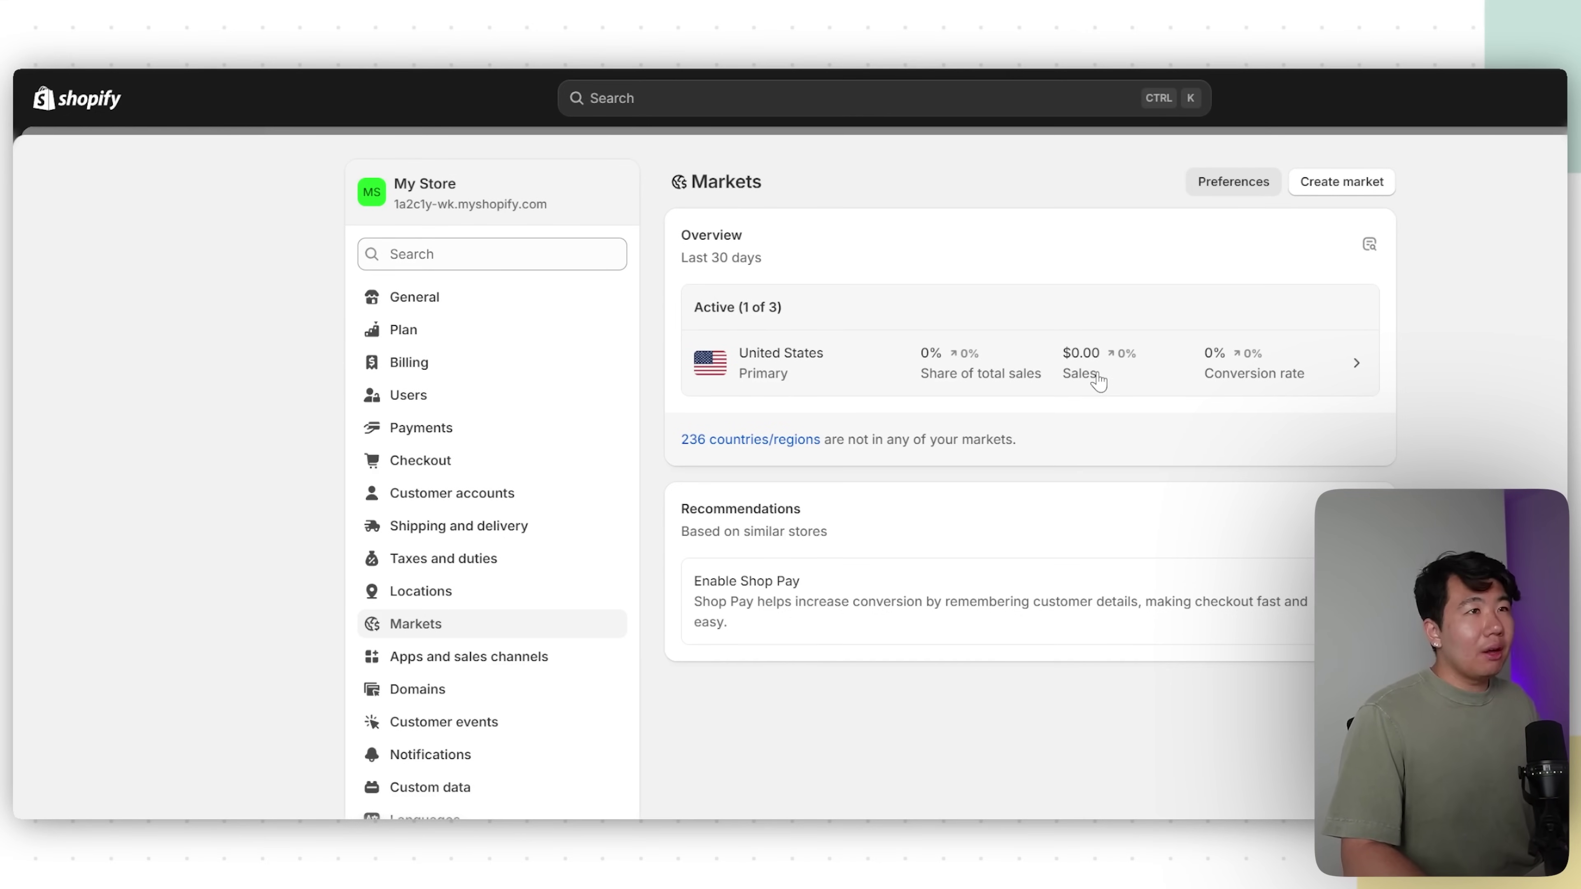
pyautogui.click(1342, 181)
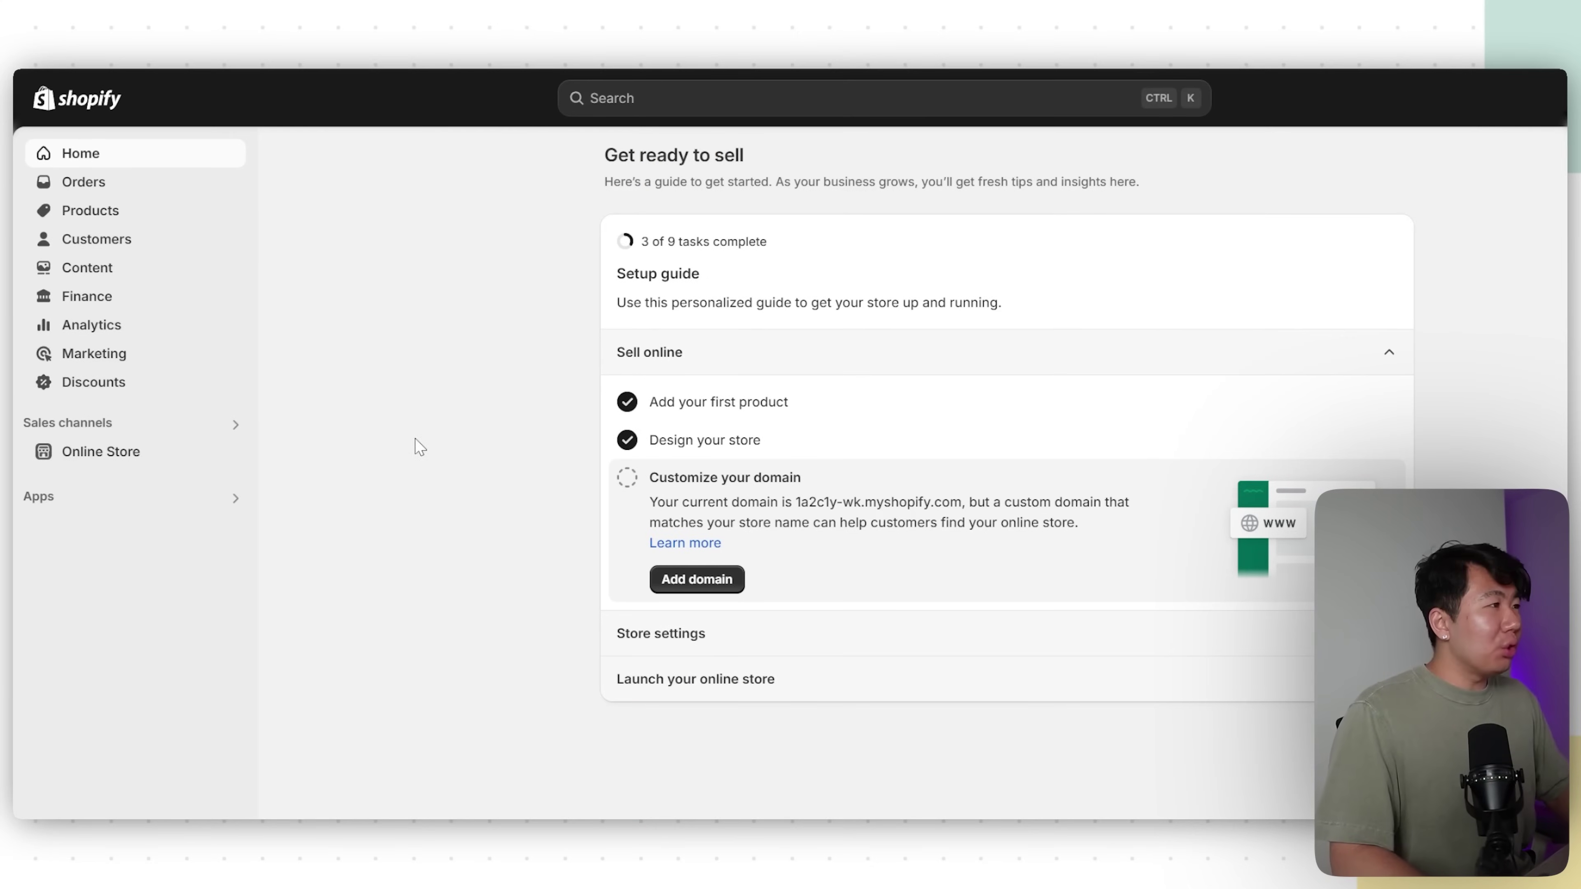
pyautogui.click(105, 453)
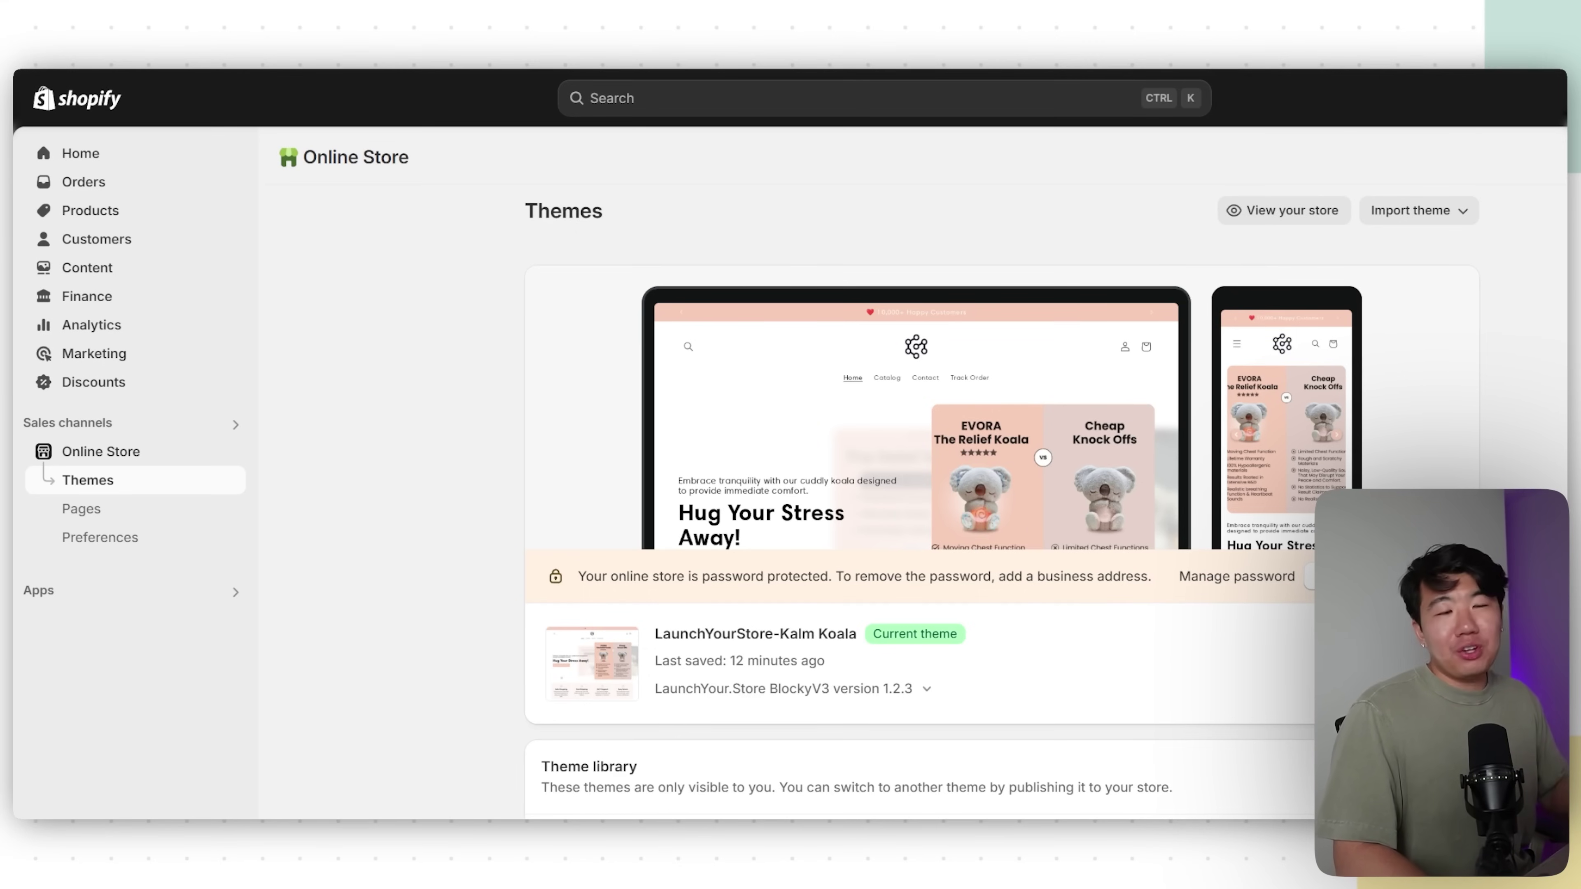
pyautogui.click(1258, 579)
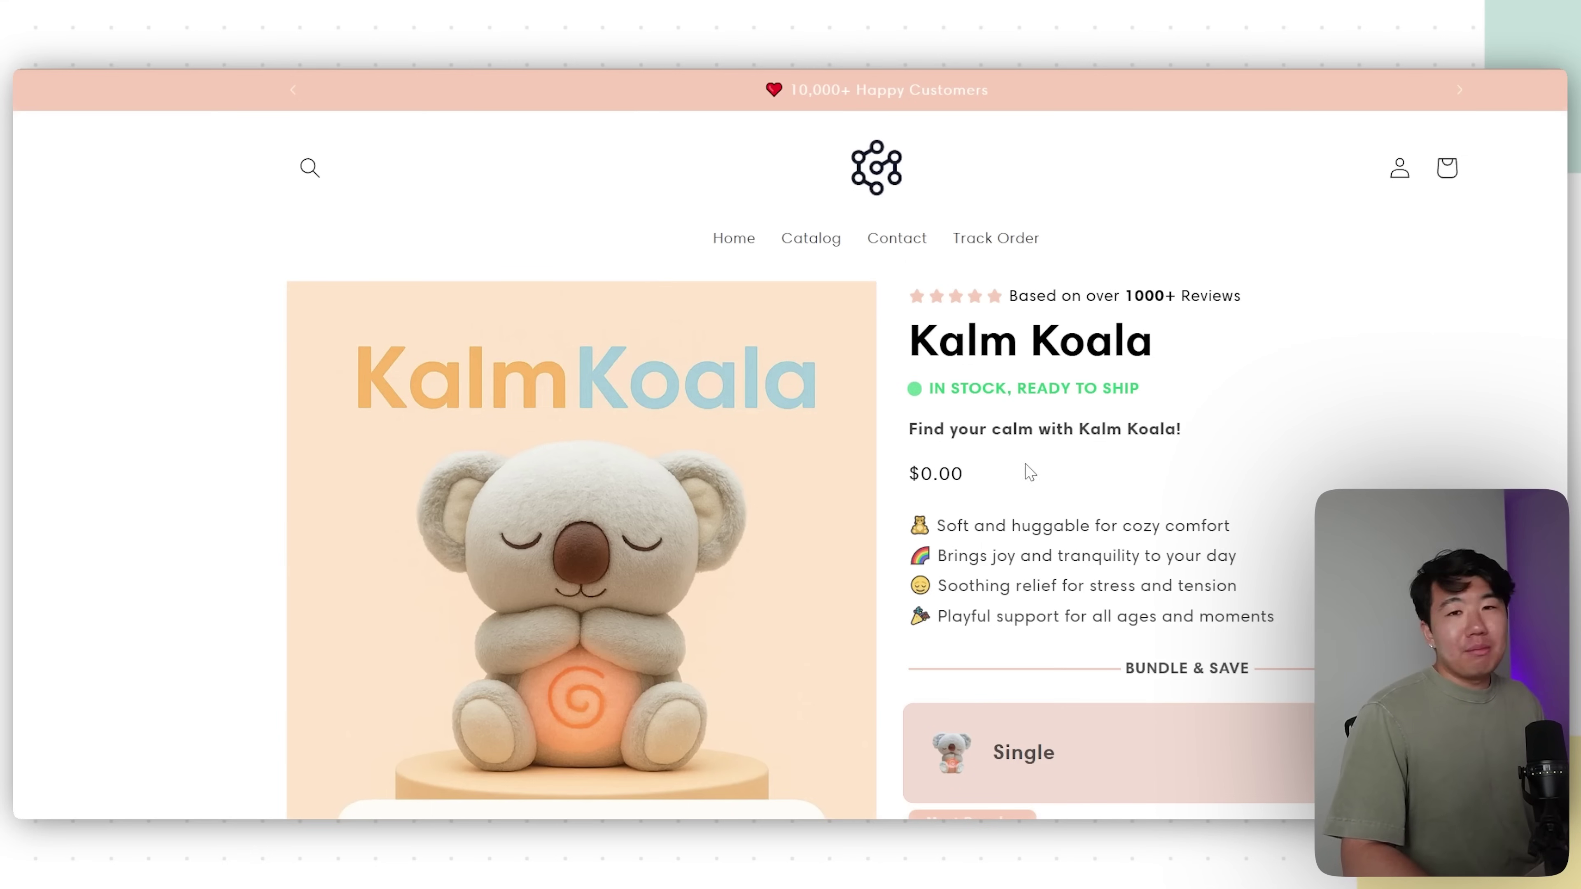
# - Scroll the Kalm Koala product page down to the 'Happy Customers, Happy Hearts' reviews
pyautogui.scroll(-12, 884, 495)
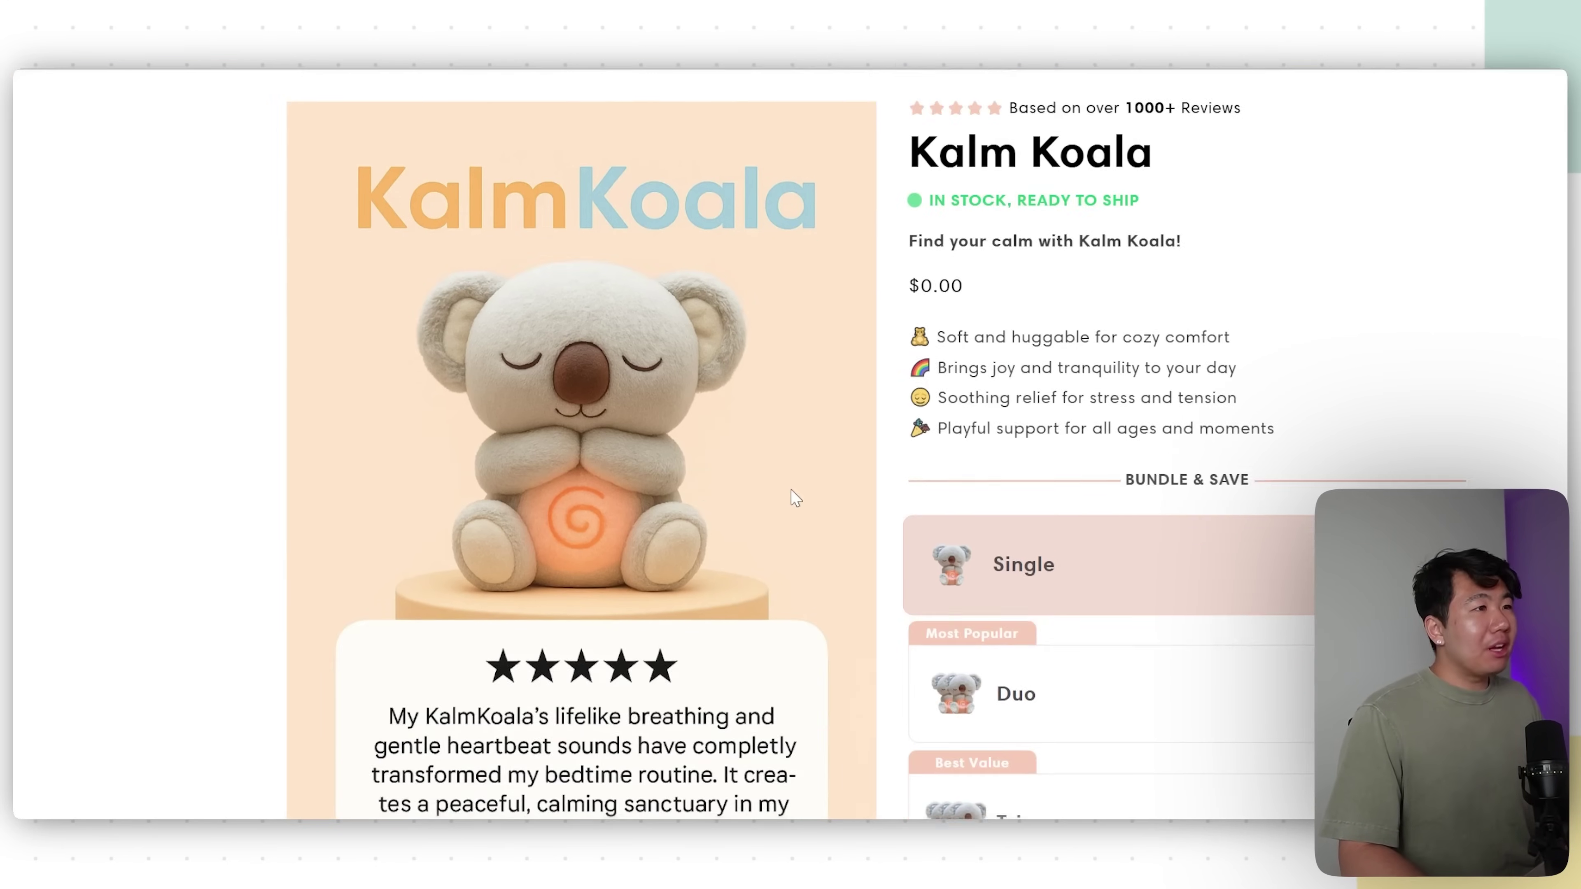
pyautogui.scroll(-15, 743, 486)
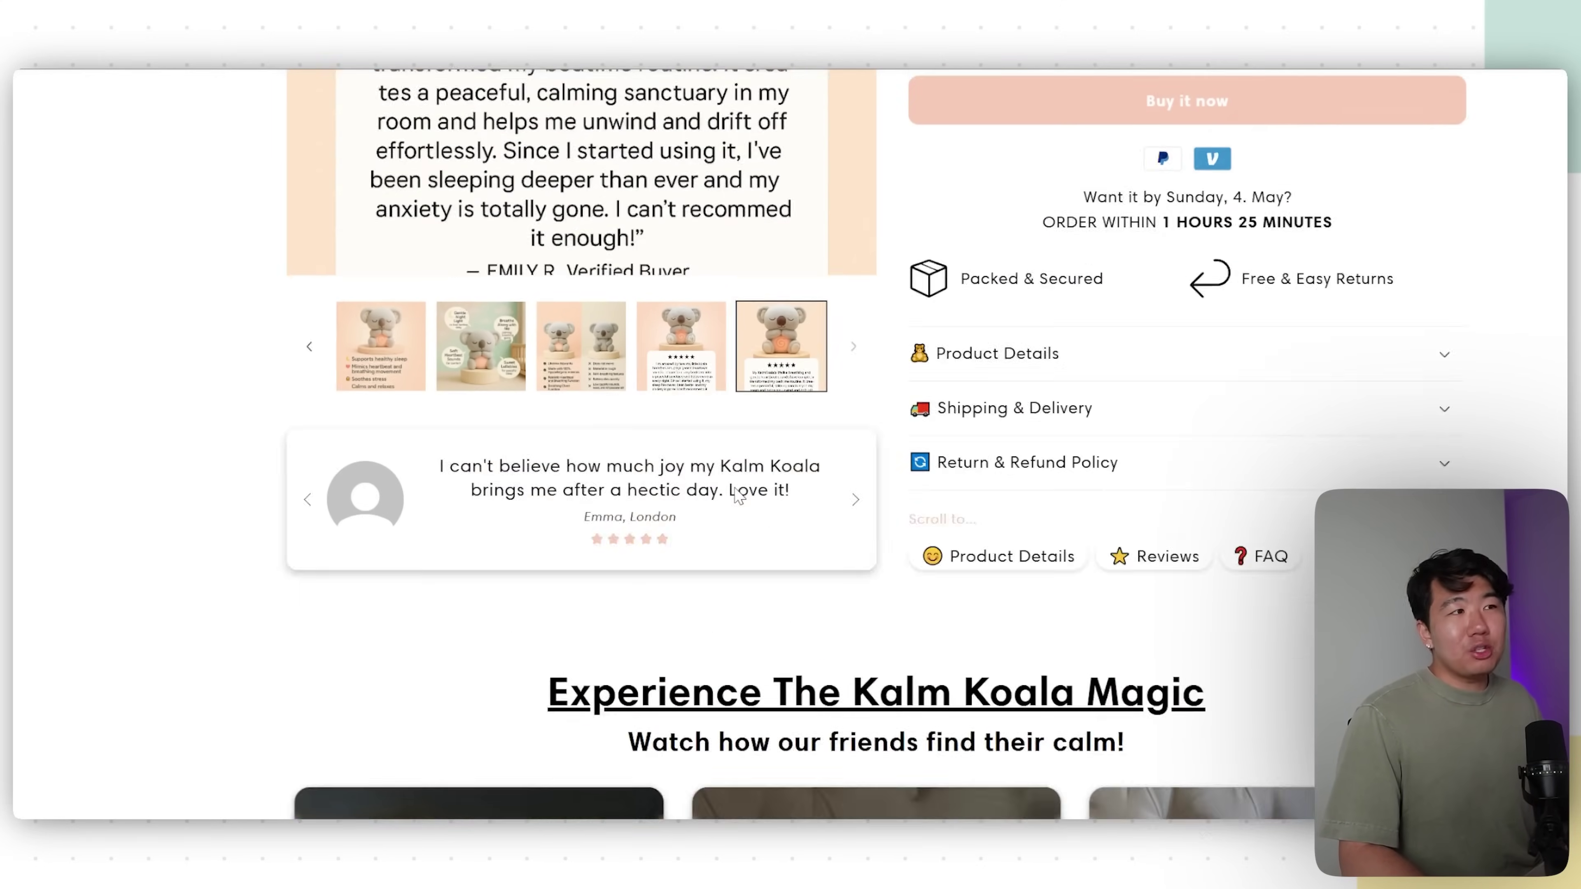
pyautogui.scroll(-10, 788, 498)
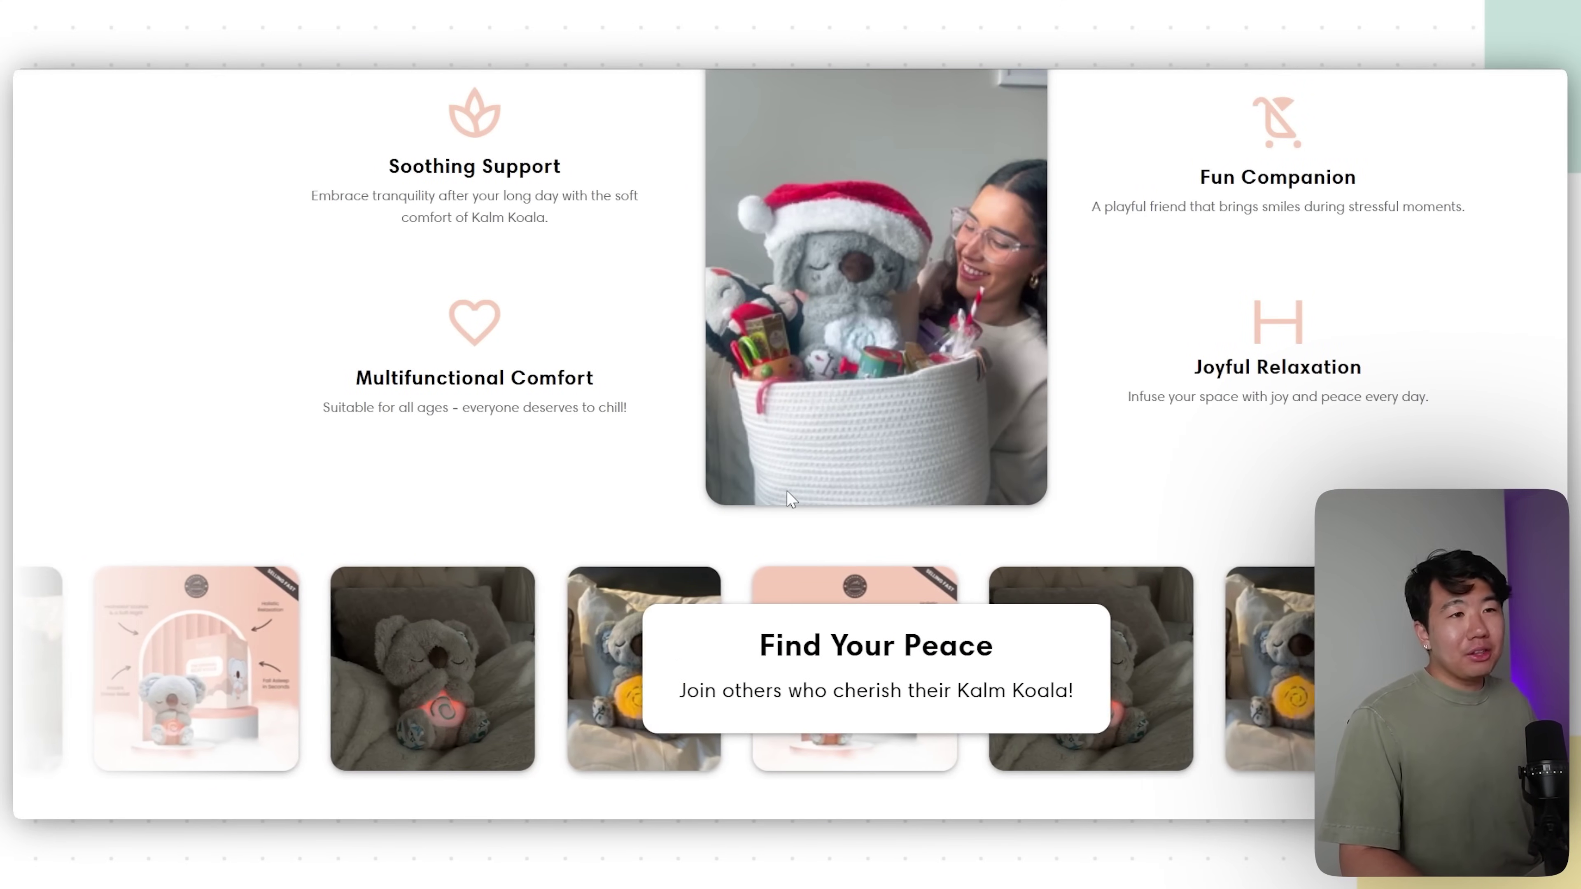
pyautogui.scroll(-10, 787, 490)
pyautogui.scroll(-1, 788, 492)
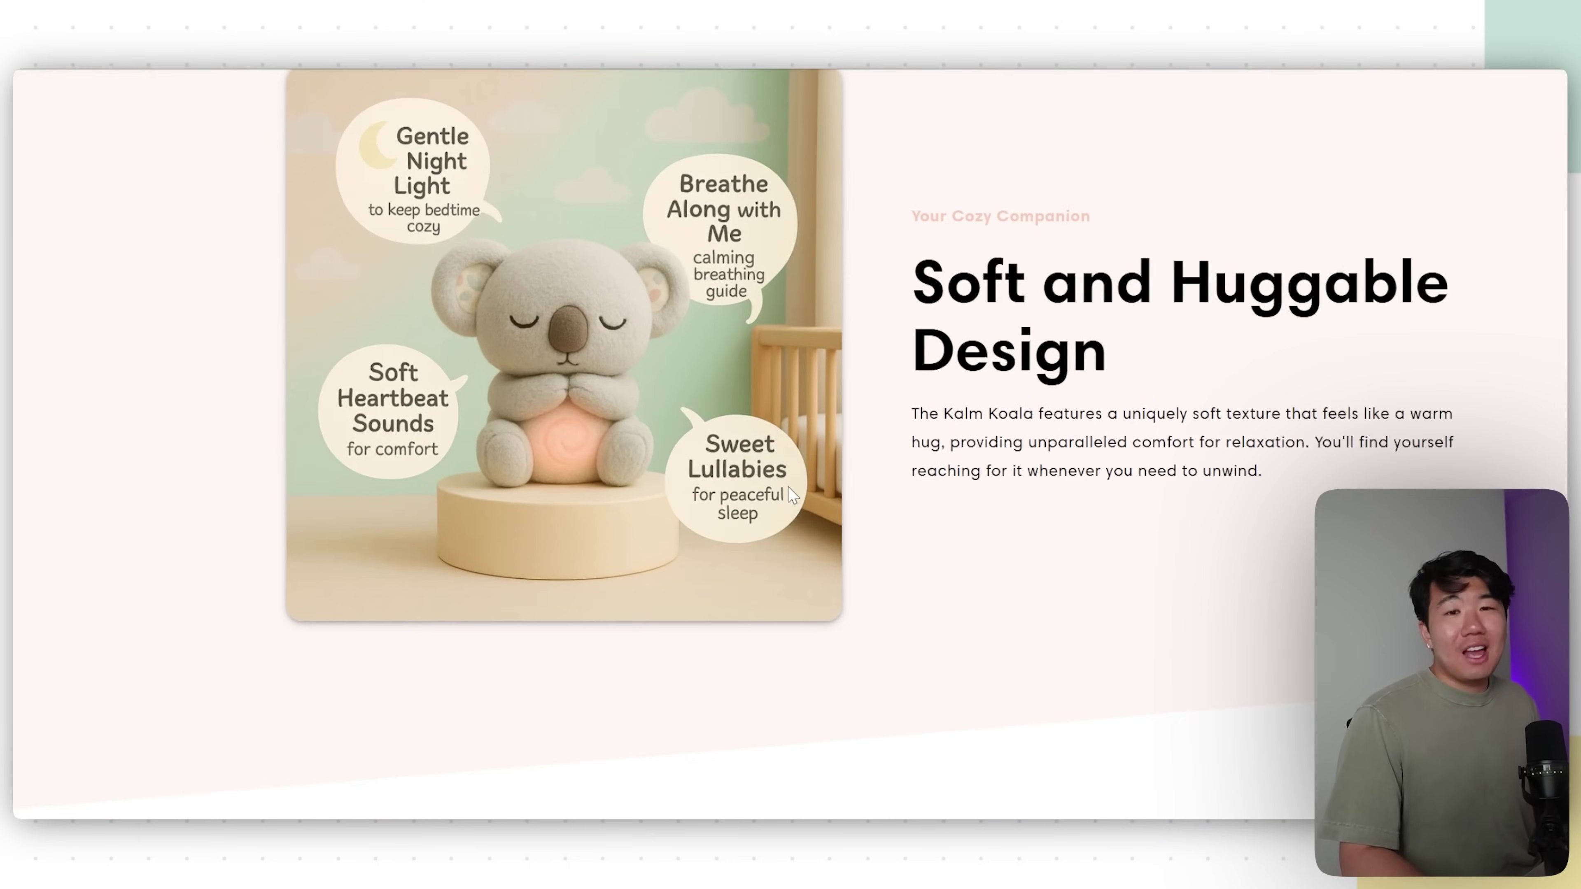
pyautogui.scroll(-18, 792, 485)
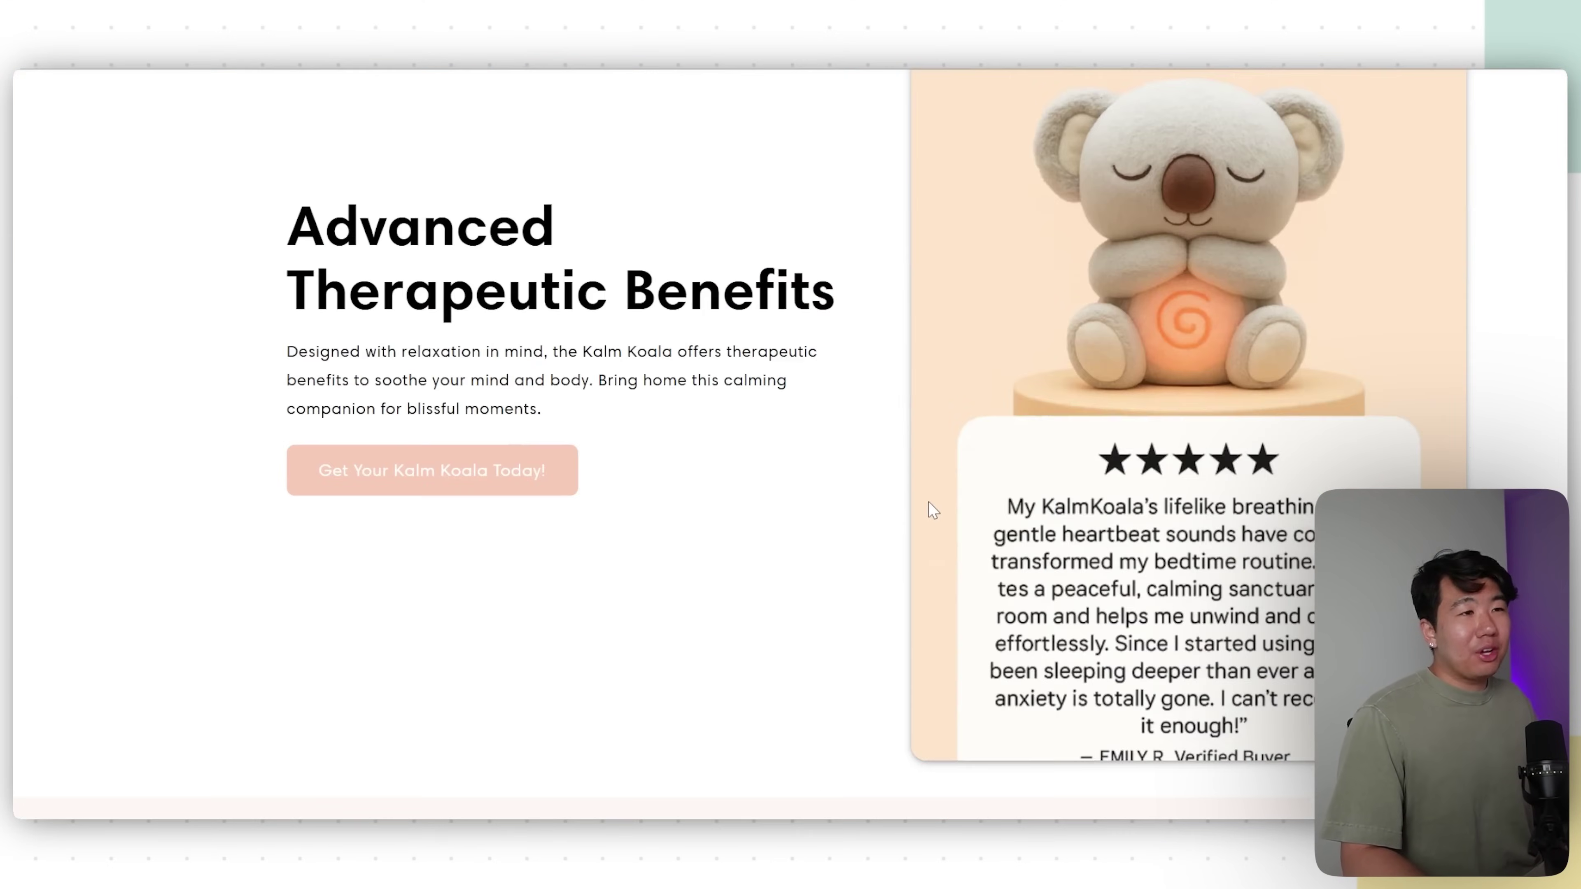
pyautogui.scroll(-2, 933, 508)
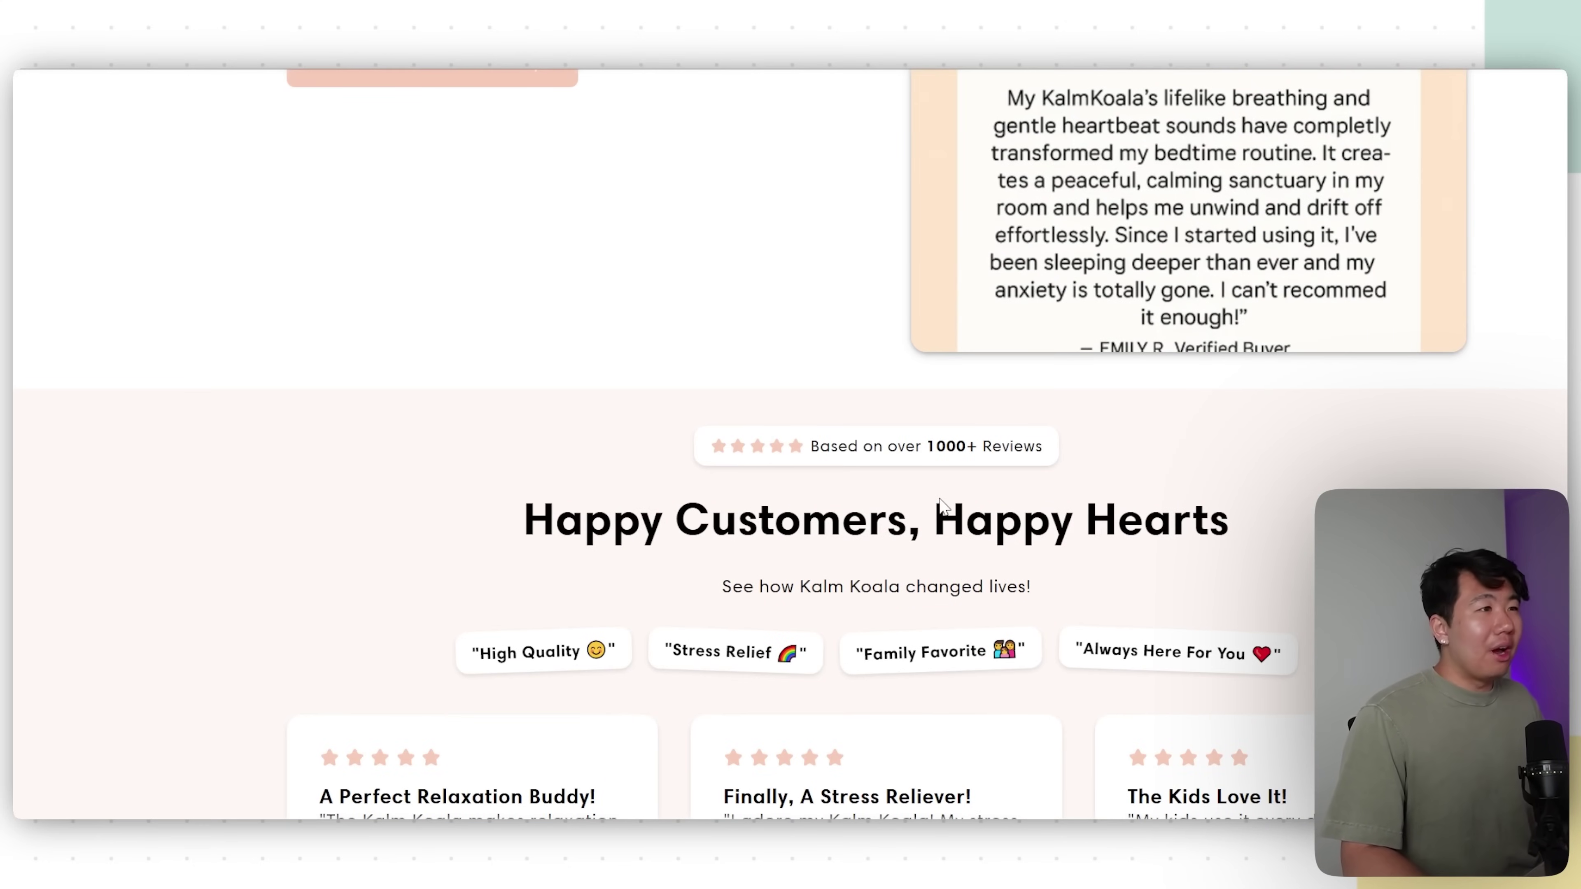